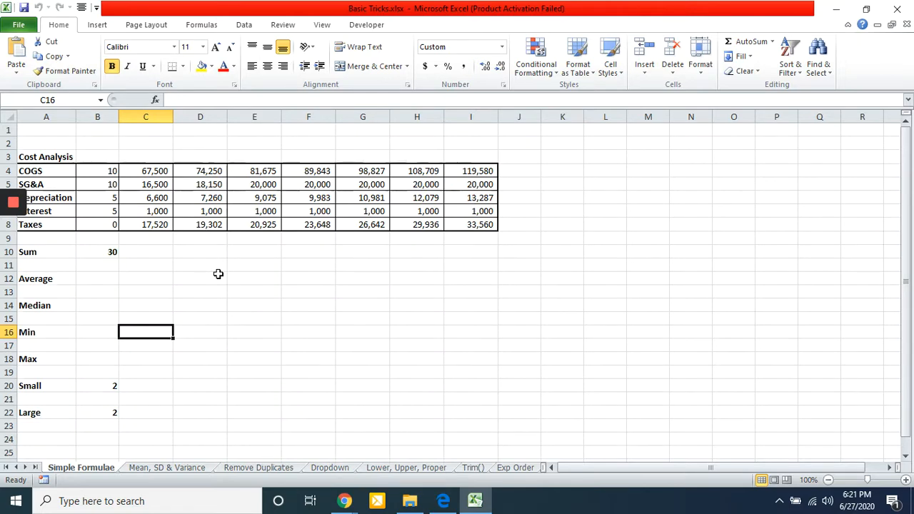
Review the Simple Formulae sheet's rows in column C, from the cost table down to Large in C22
key("Up")
key("Up")
key("Up")
key("Up")
key("Up")
key("Up")
key("Down")
key("Down")
key("Down")
key("Down")
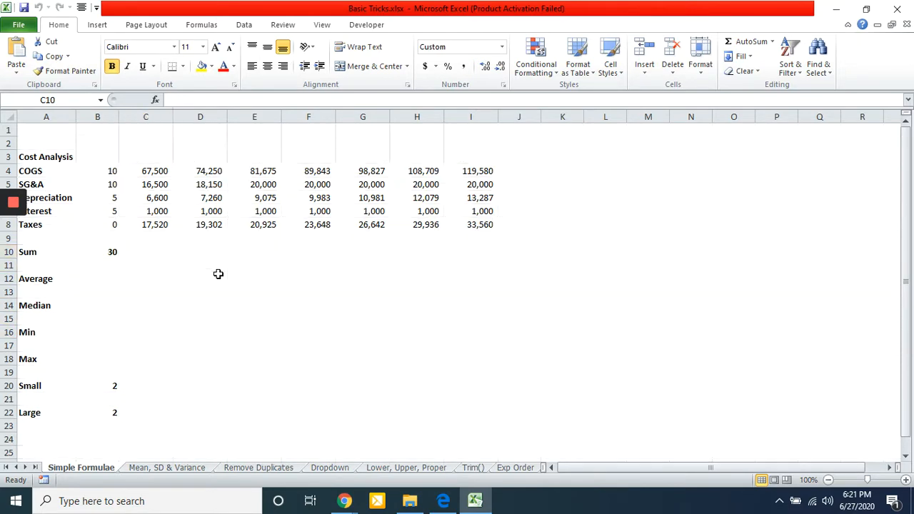
key("Down")
key("Down")
key("Down")
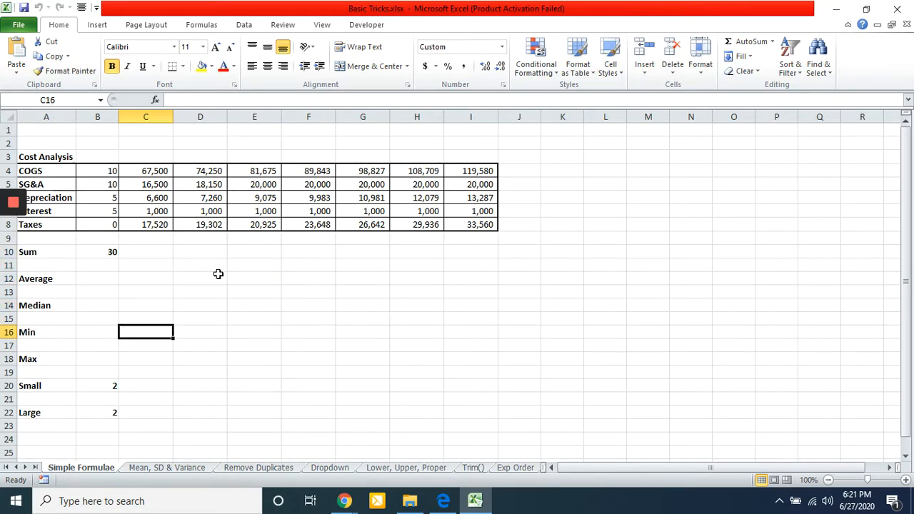
key("Down")
key("Down")
key("Down")
key("Down")
key("Down")
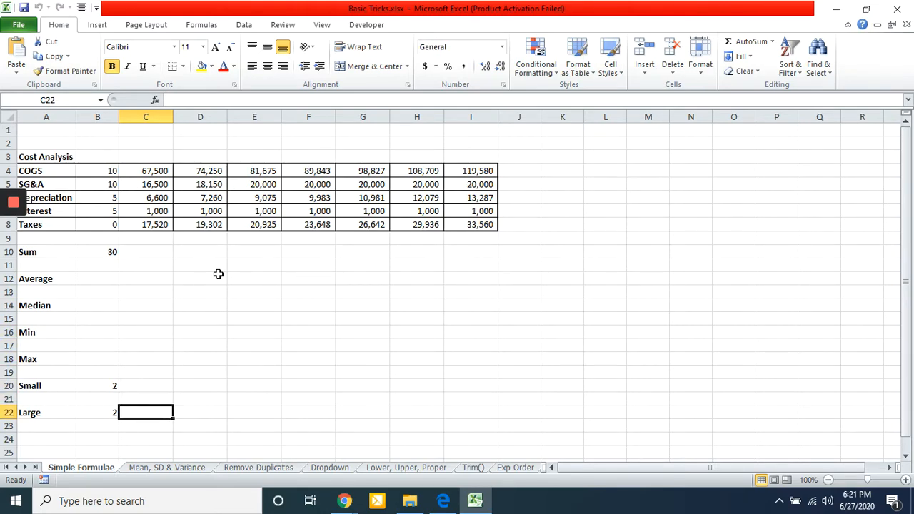
Examine the Mean, SD & Variance sheet from the stock prices through the returns table to the Variance row
key("ctrl+Page_Down")
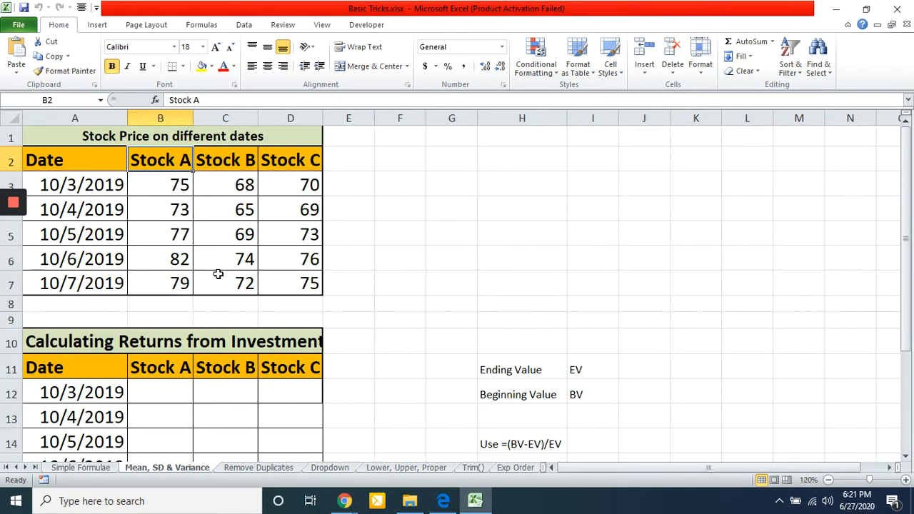
key("Down")
key("Down")
key("Down")
key("Down")
key("Down")
key("Down")
key("Down")
key("Down")
key("Down")
key("Down")
key("Down")
key("Down")
key("Down")
key("Down")
key("Down")
key("Down")
key("Down")
key("Down")
key("Down")
key("Down")
key("Down")
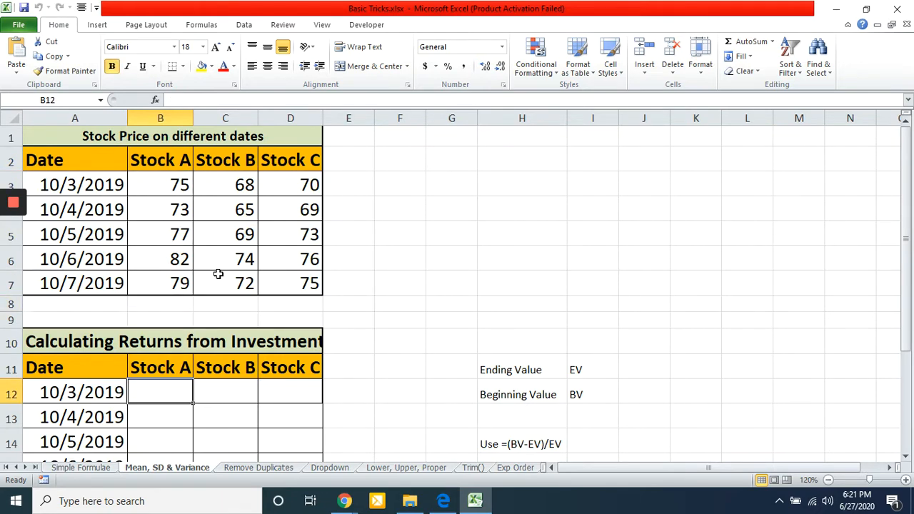
key("Up")
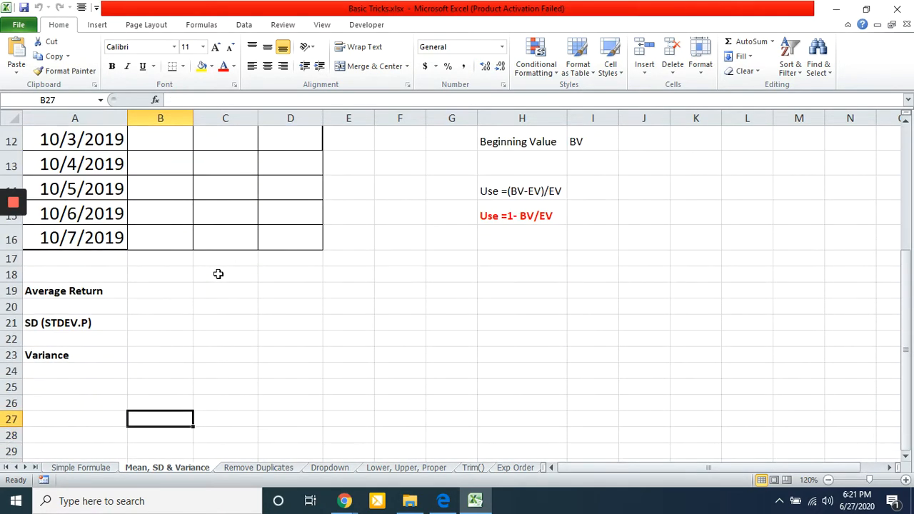
key("Up")
key("Up")
key("Up")
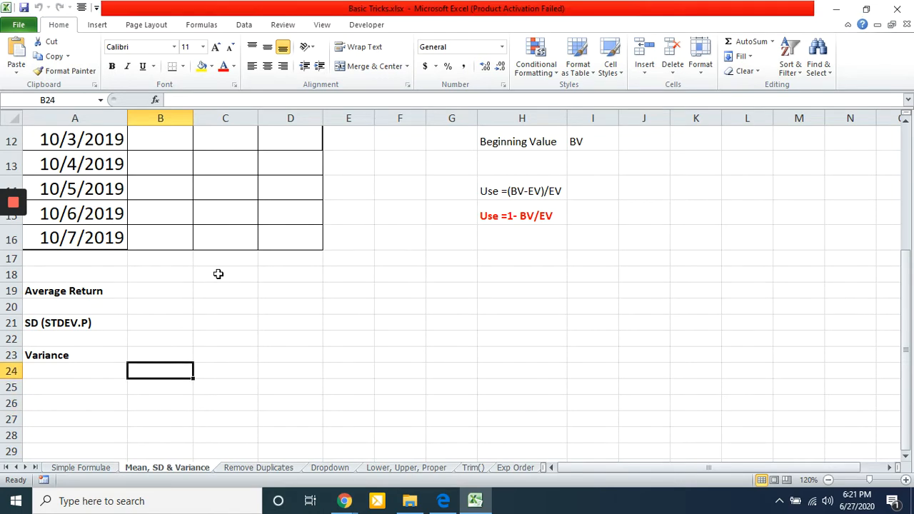
Examine the Unique Data and Frequency columns on the Remove Duplicates sheet
key("ctrl+Page_Down")
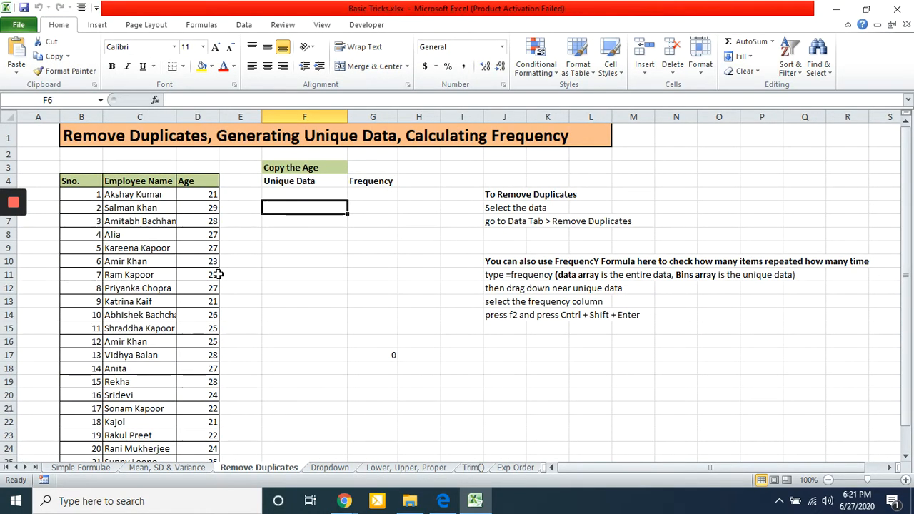
key("Down")
key("Down")
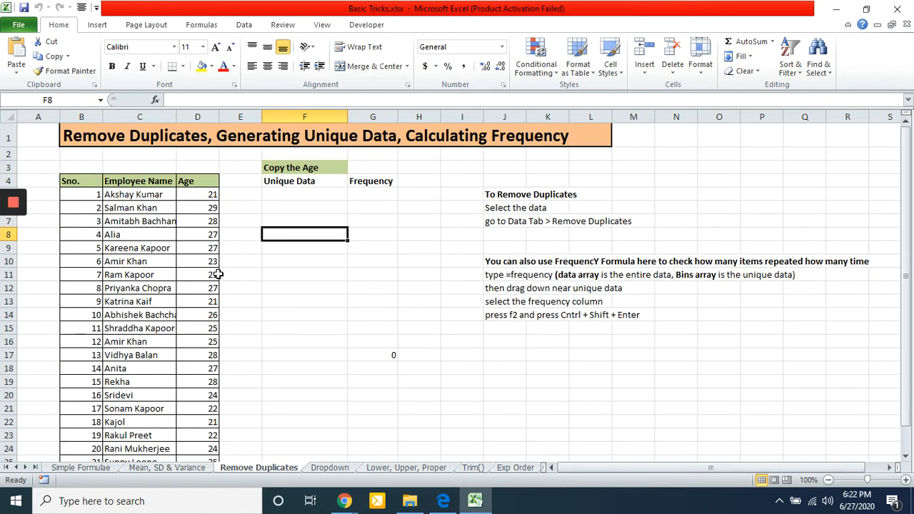
key("Right")
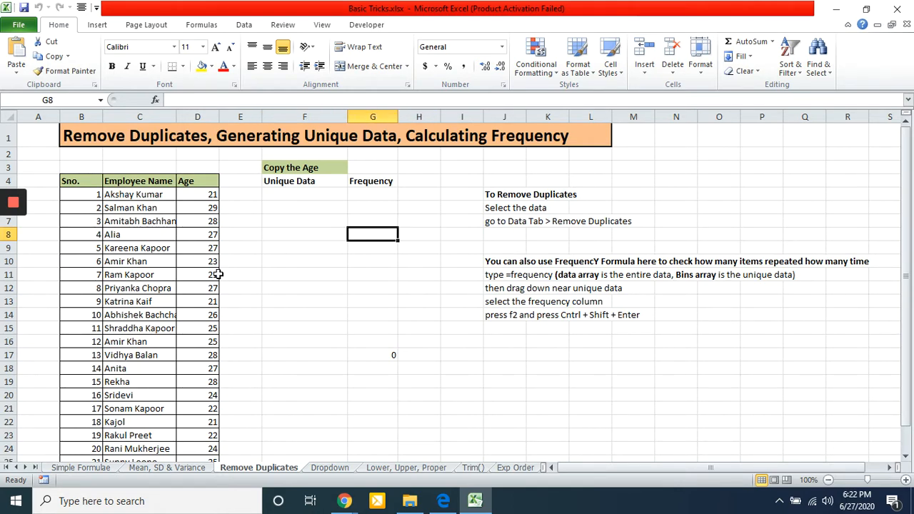
key("Left")
key("Down")
key("Down")
key("Down")
key("Right")
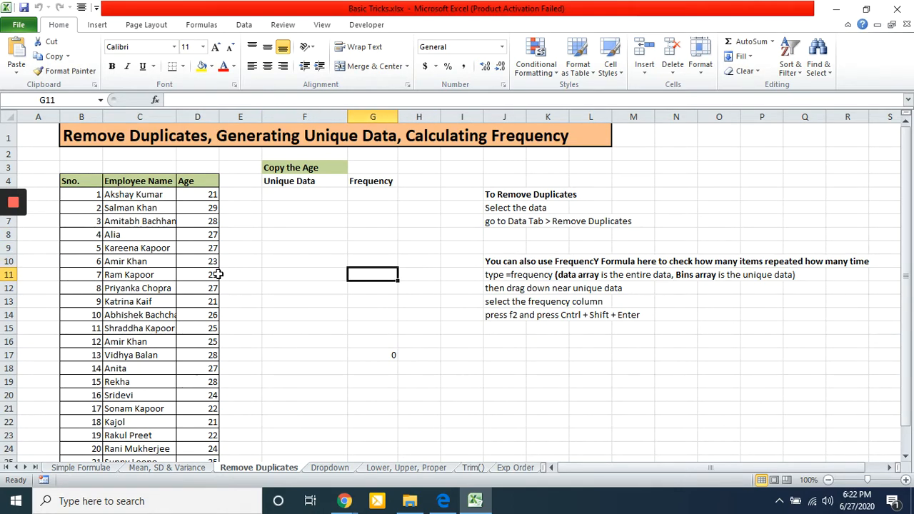
Inspect the employee list offered by cell F6 on the Dropdown sheet, and close it without choosing a name
key("ctrl+Page_Down")
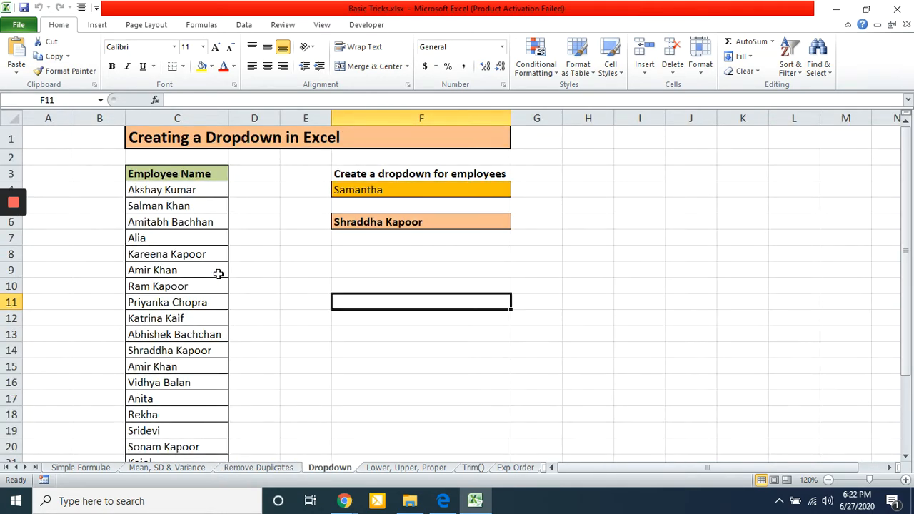
left_click(457, 224)
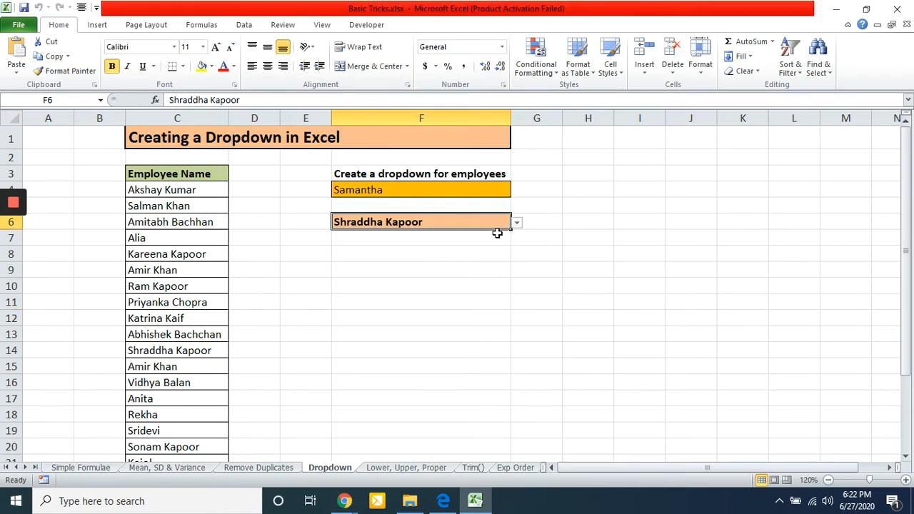
left_click(521, 225)
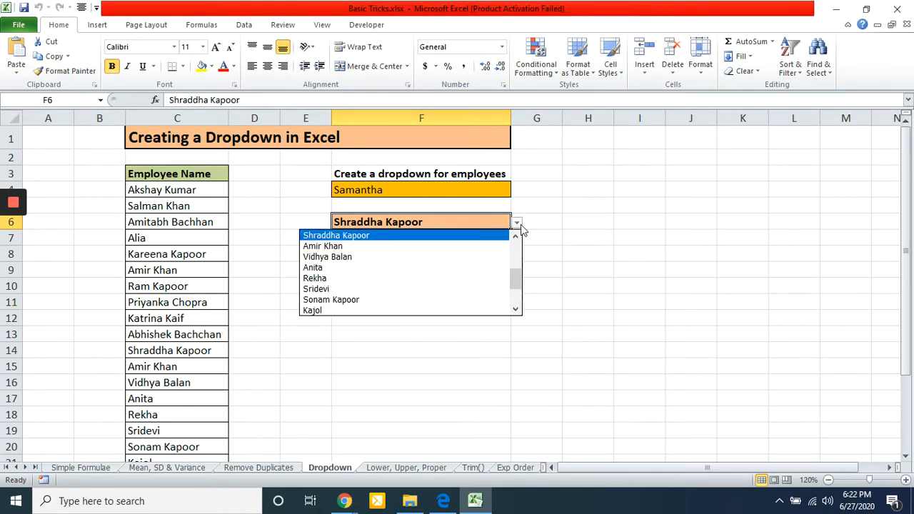
left_click(536, 260)
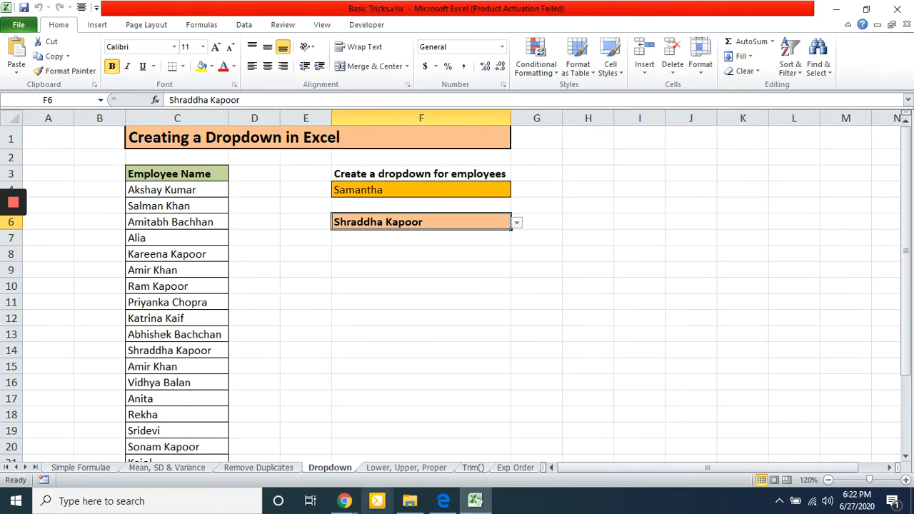
View the Lower, Upper, Proper sheet and the Trim() sheet
left_click(383, 469)
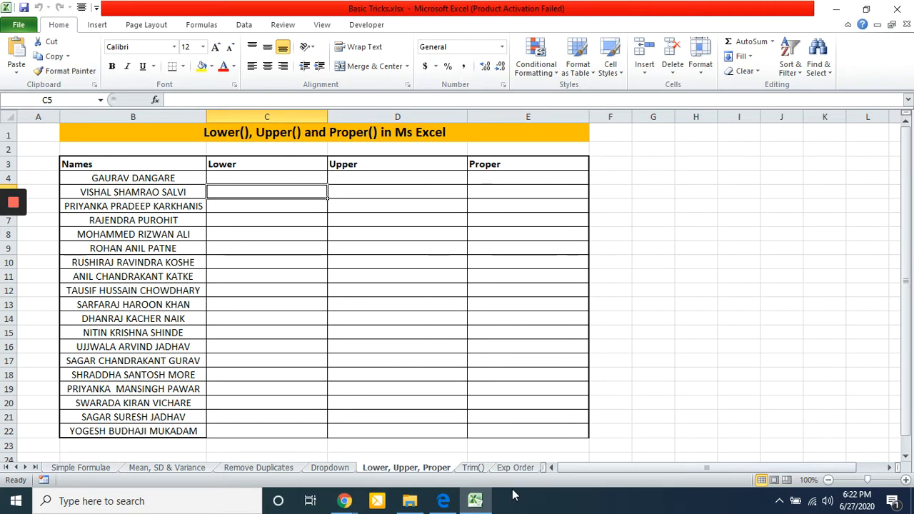
left_click(472, 467)
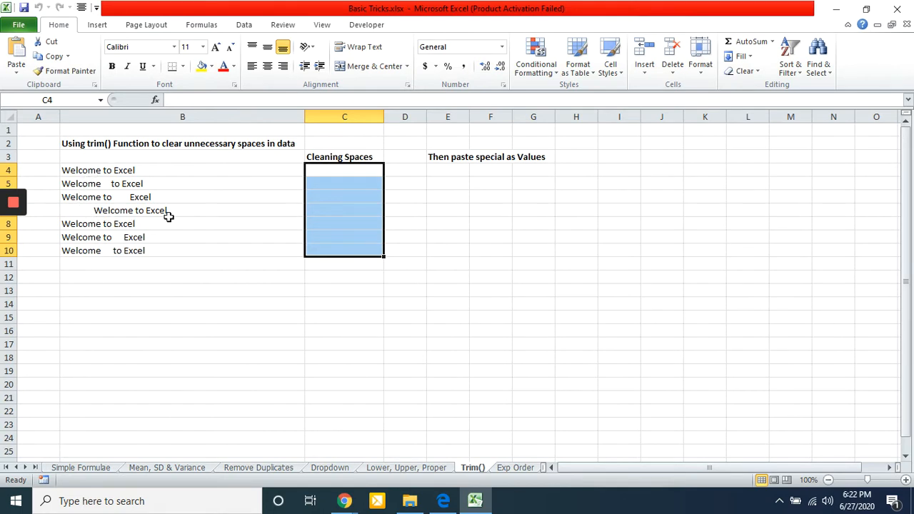
Inspect the power formula in cell B5 on the Exp Order sheet, and leave the cell unchanged
left_click(515, 468)
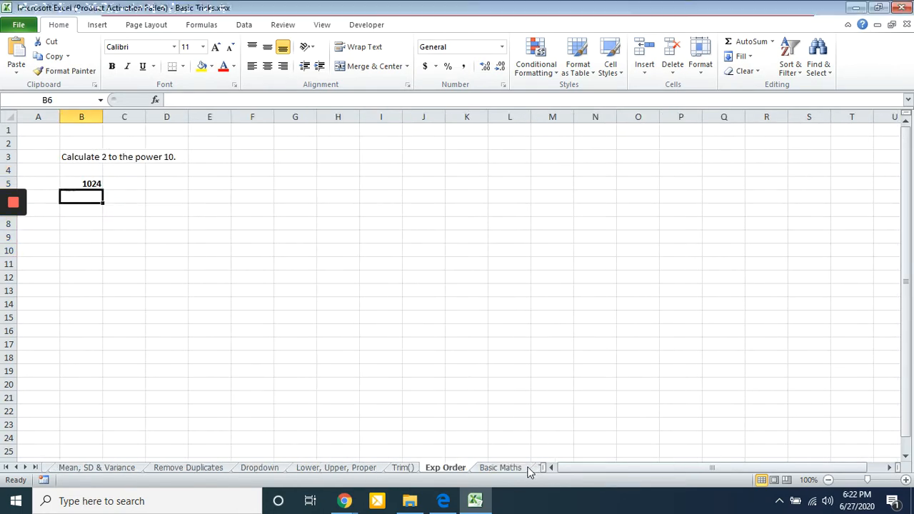
key("Up")
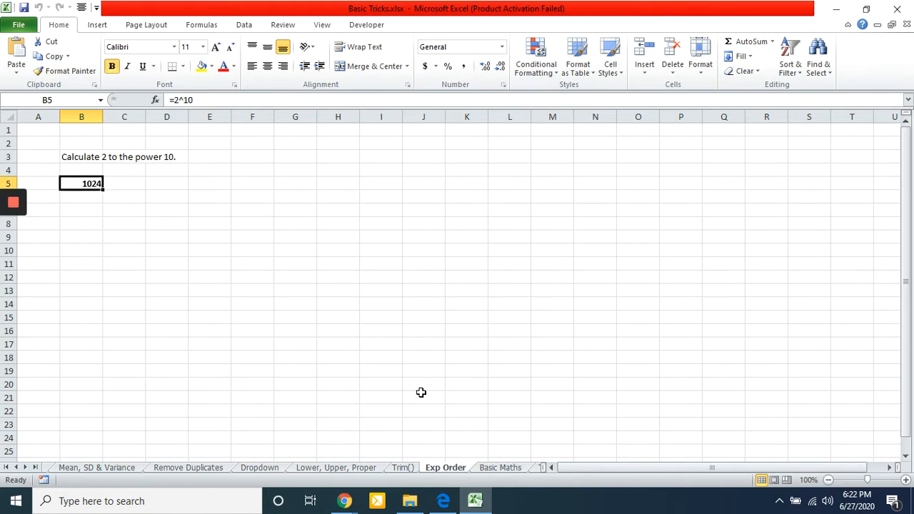
key("F2")
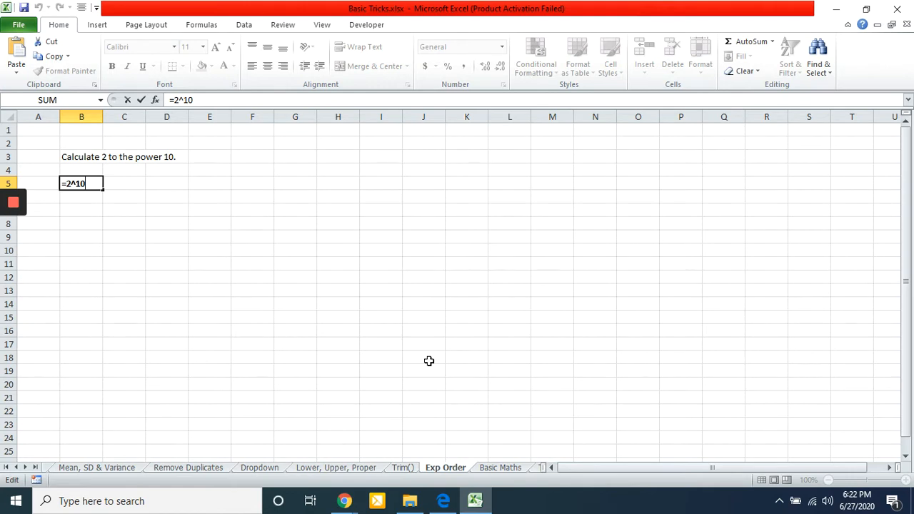
left_click(428, 361)
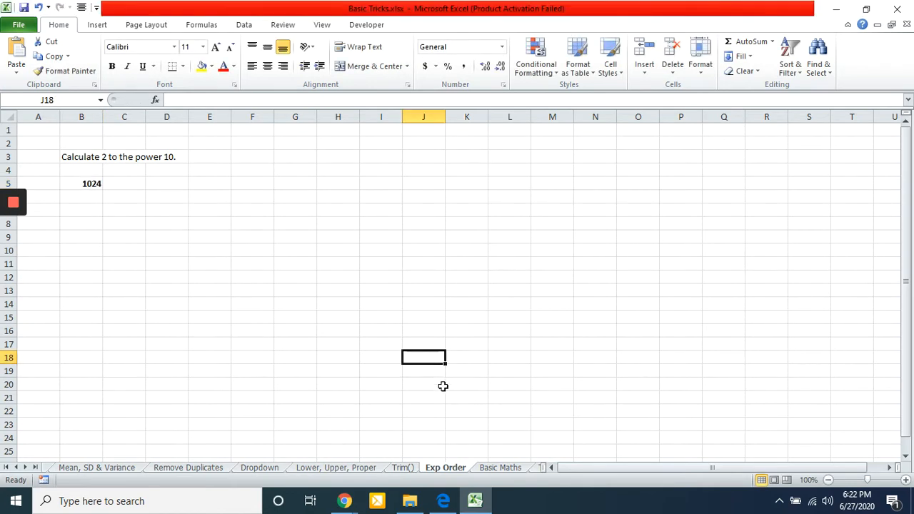
Examine the Shortcut key row on the Basic Maths sheet, from Total Marks across to Avg
left_click(500, 468)
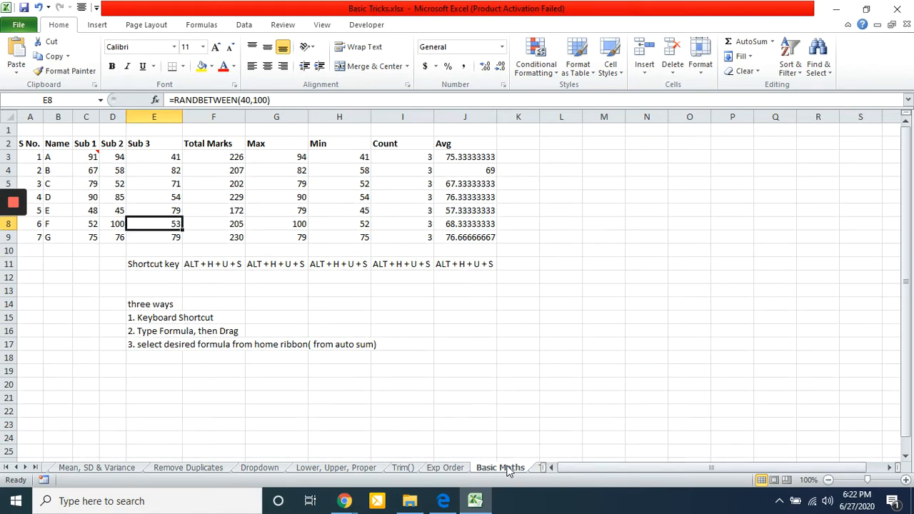
left_click(203, 276)
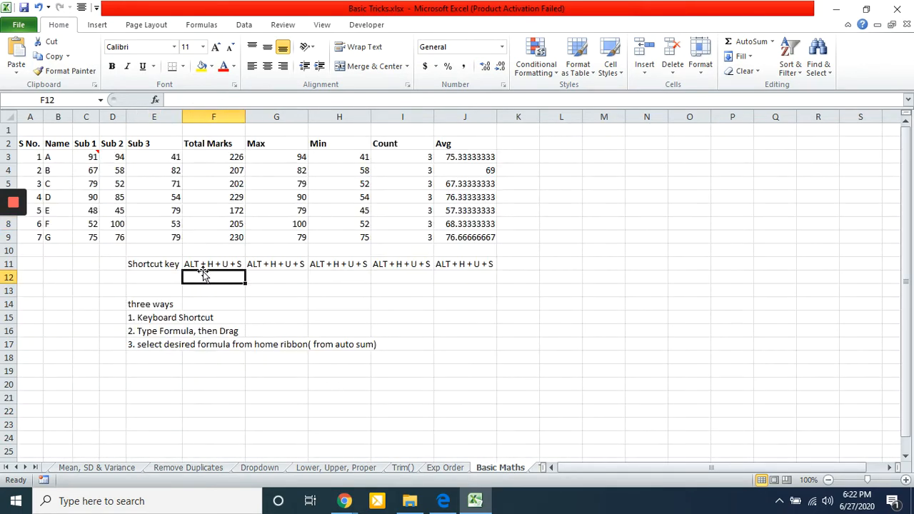
key("Up")
key("Right")
key("Right")
key("Right")
key("Right")
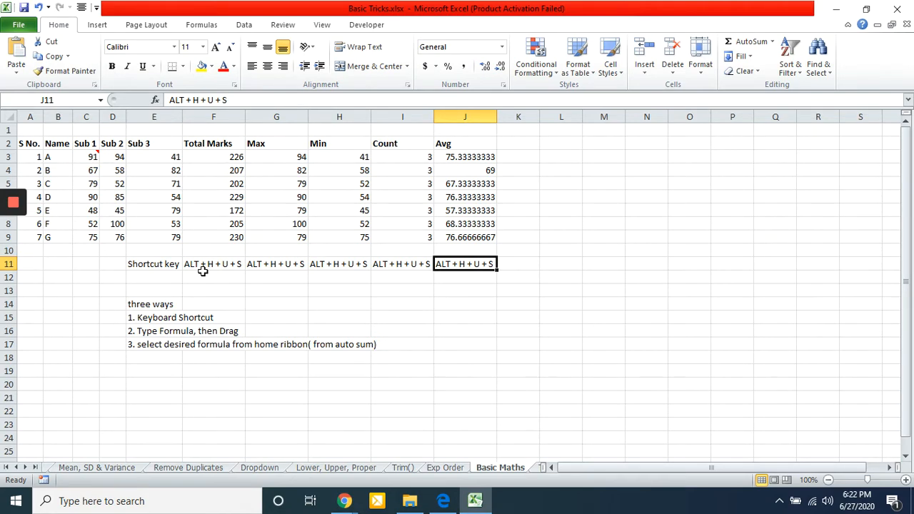
Go to the Text to Column sheet and select the first address in B3
key("ctrl+Page_Down")
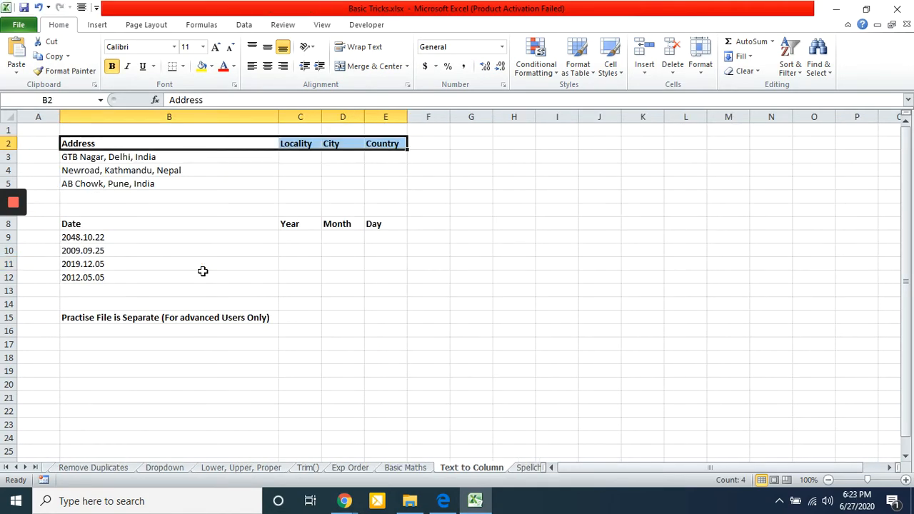
key("Down")
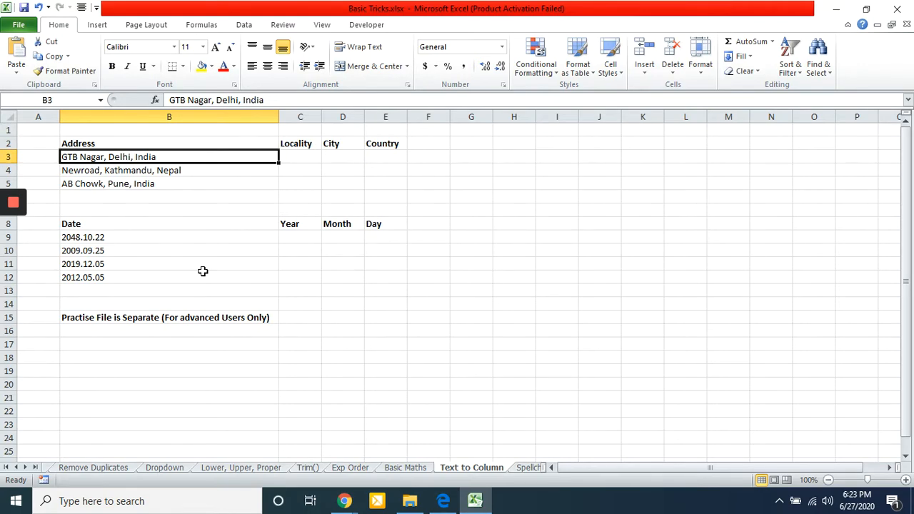
Check the Google Meet chat for participants' replies twice, returning to the Excel workbook each time
key("alt+Tab")
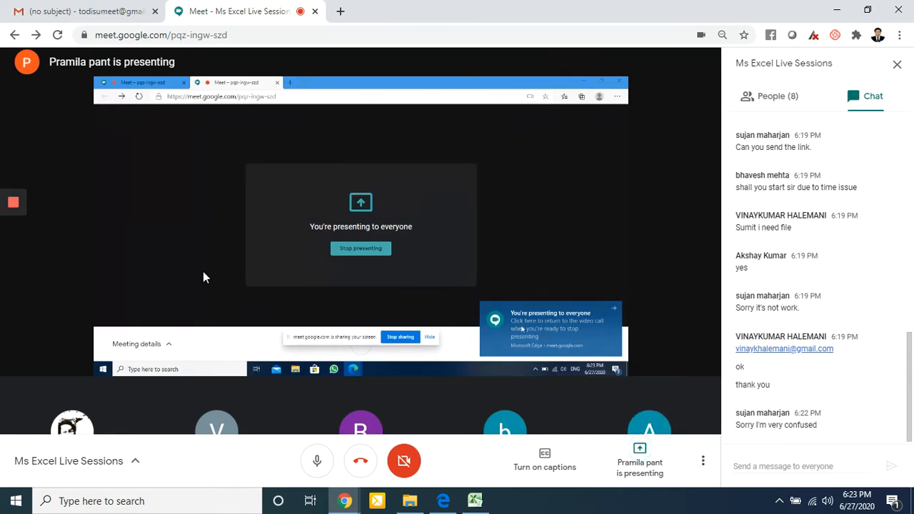
key("alt+Tab")
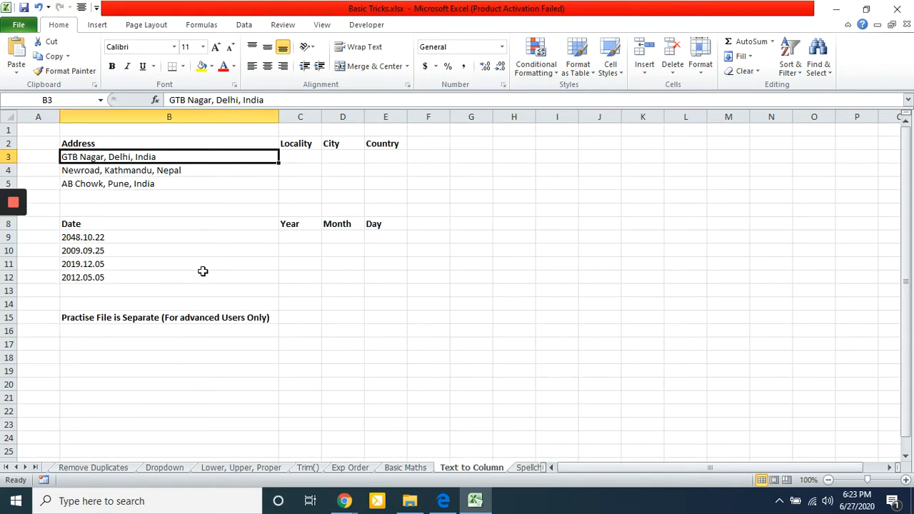
key("alt+Tab")
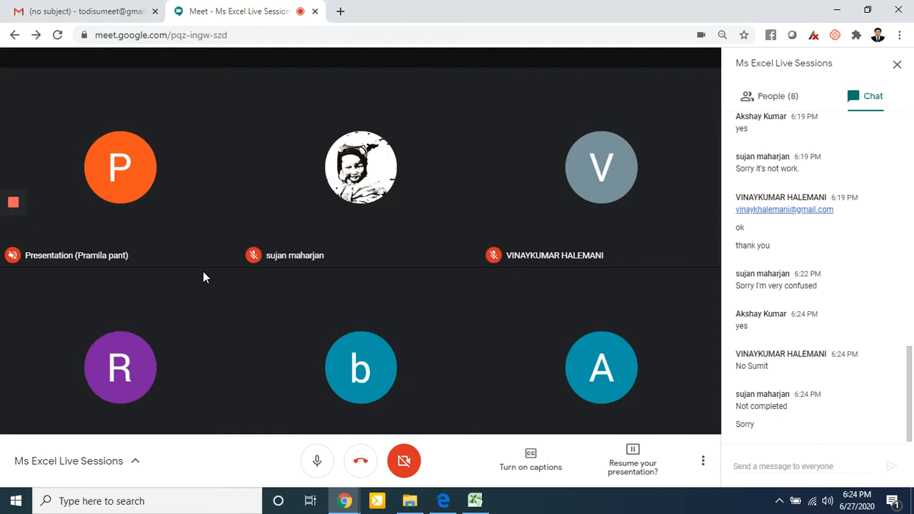
key("alt+Tab")
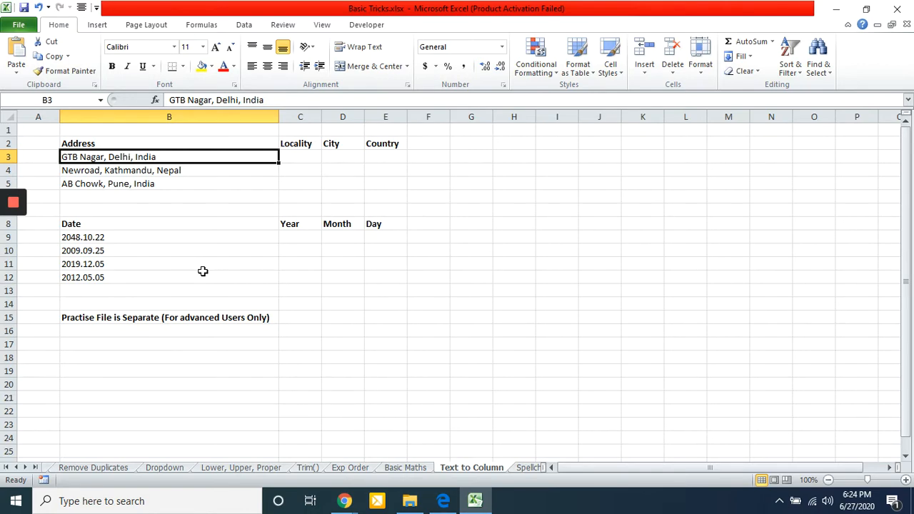
Enlarge the Text to Column sheet to 150% zoom and go through the entries under Address
left_click(906, 482)
left_click(906, 482)
left_click(905, 482)
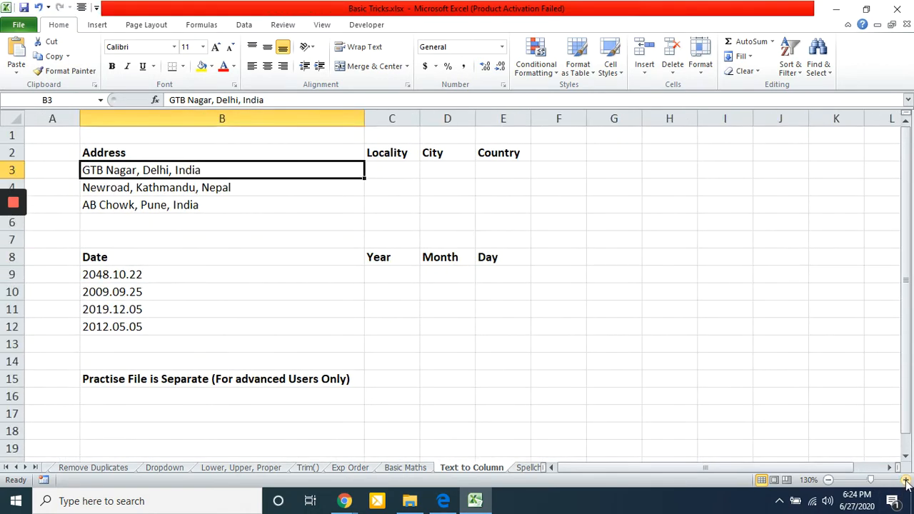
left_click(905, 483)
left_click(905, 482)
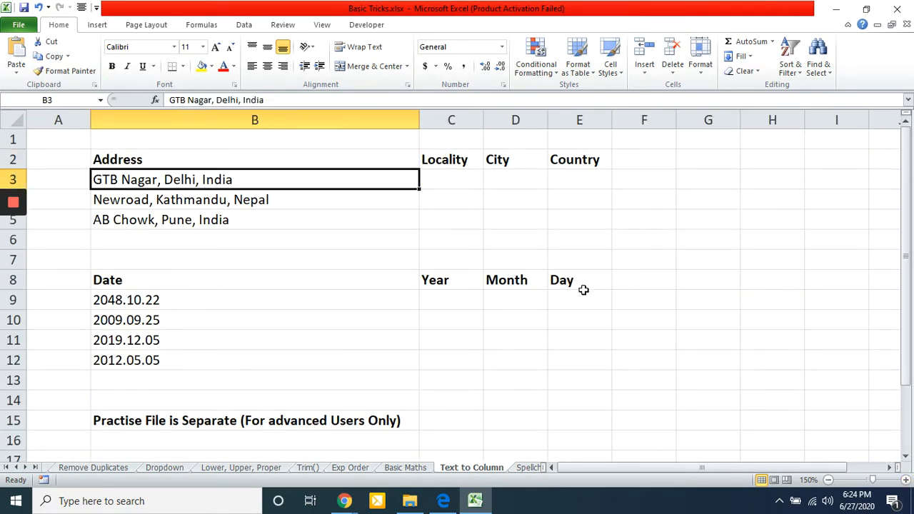
key("Down")
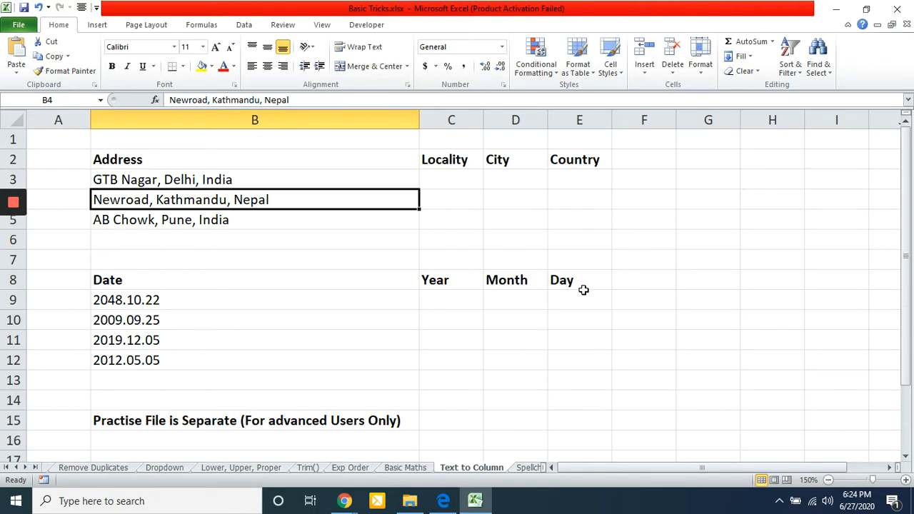
key("Down")
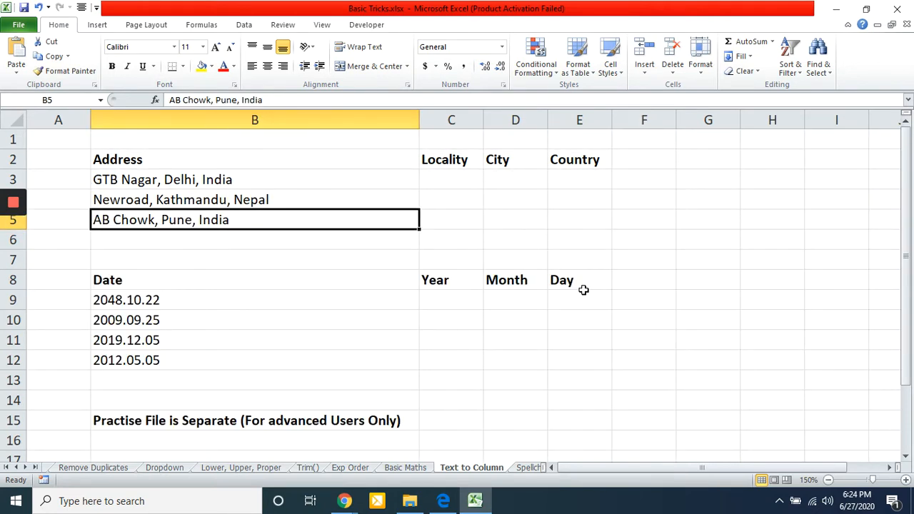
key("Up")
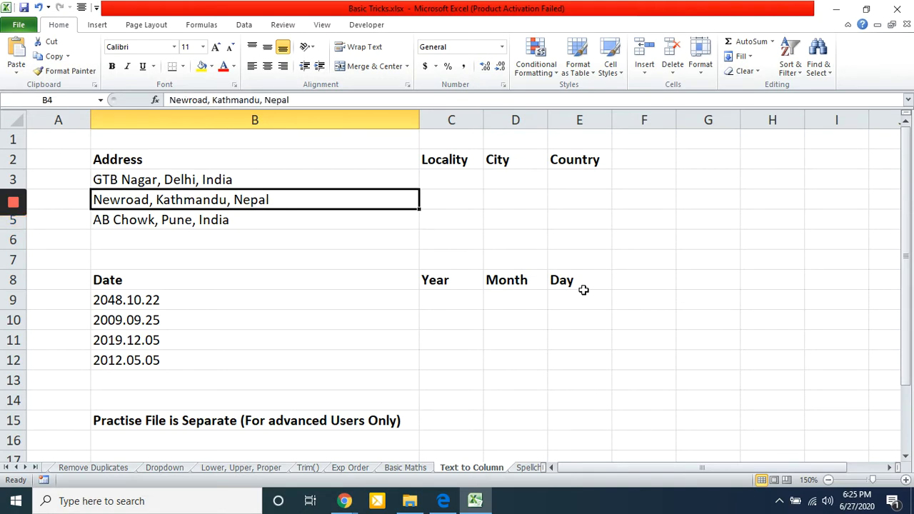
Examine the first address in B3 and highlight the address entries B3:B5 as the data for splitting
key("Up")
key("Right")
key("Left")
key("Left")
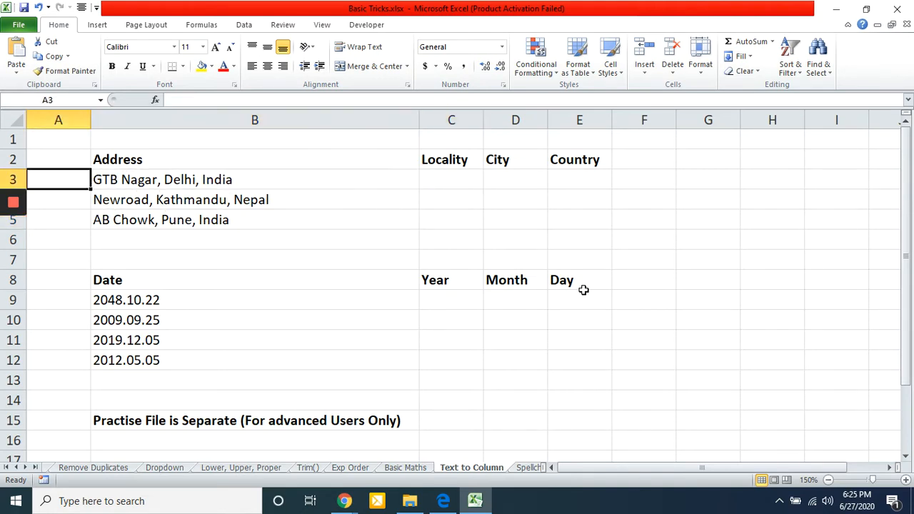
key("Right")
key("Up")
key("Down")
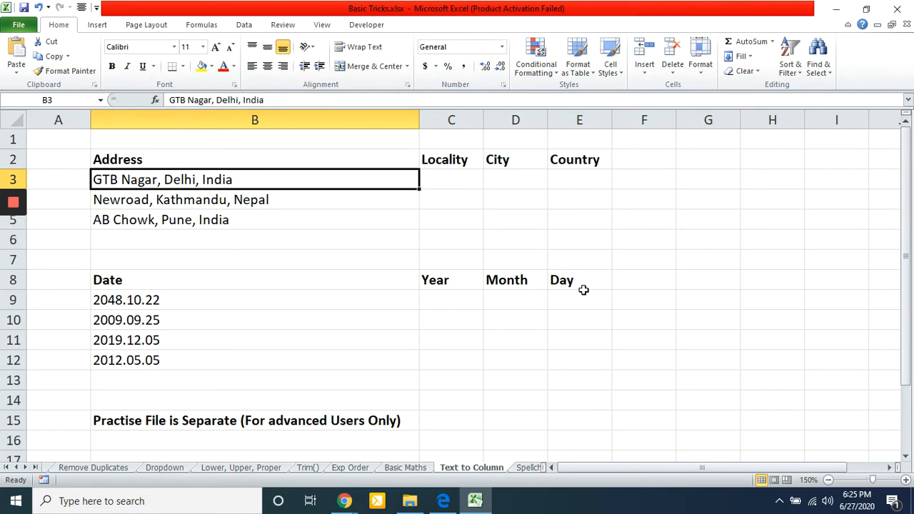
key("shift+Down")
key("shift+Down")
Examine the Locality, City and Country headings in row 2 and return to the first address in B3
key("Up")
key("Right")
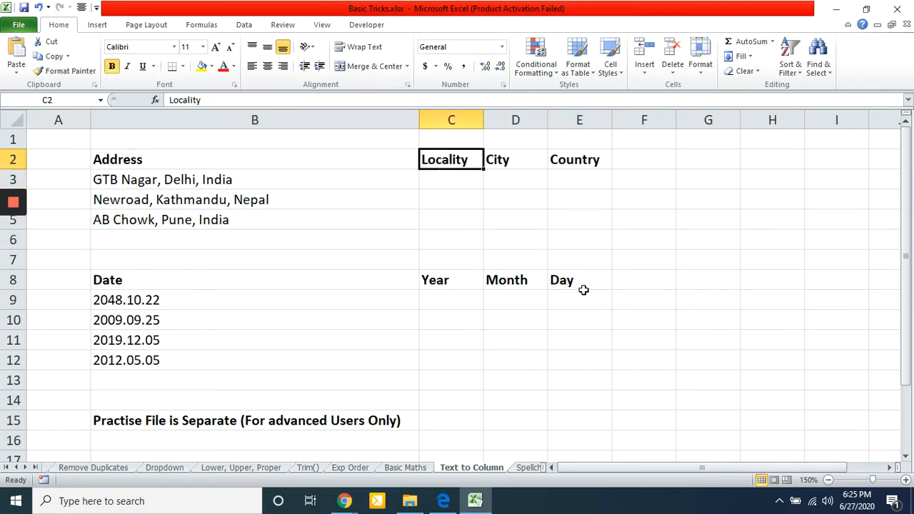
key("Right")
key("Right")
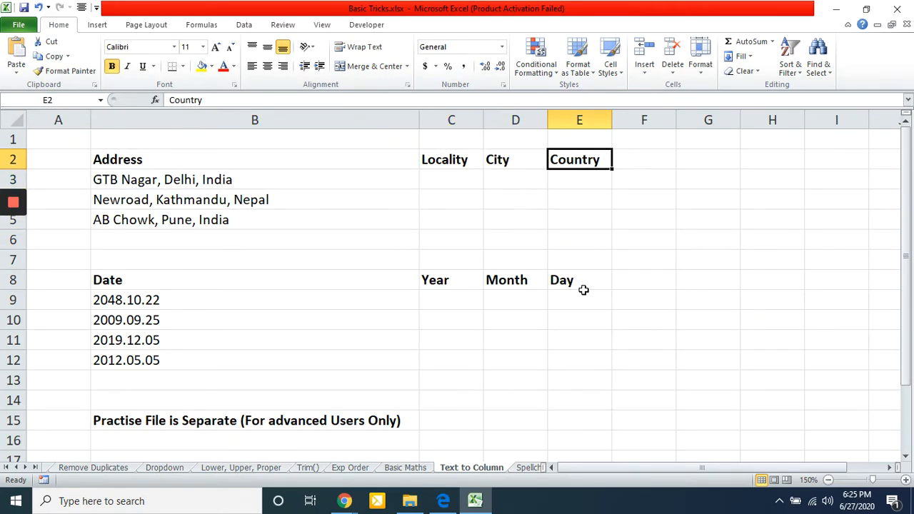
key("Left")
key("Left")
key("Left")
key("Down")
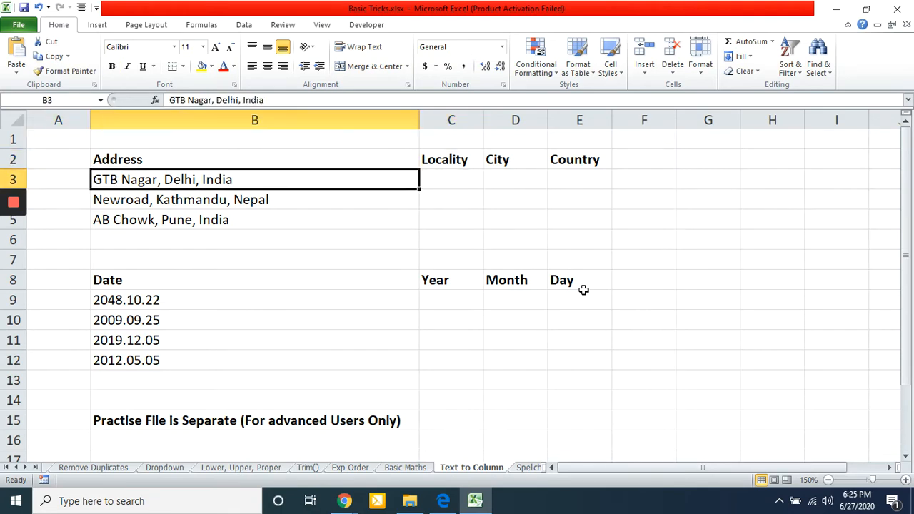
Examine the row 3 cells under Locality, City and Country against the parts of the first address
key("Right")
key("Right")
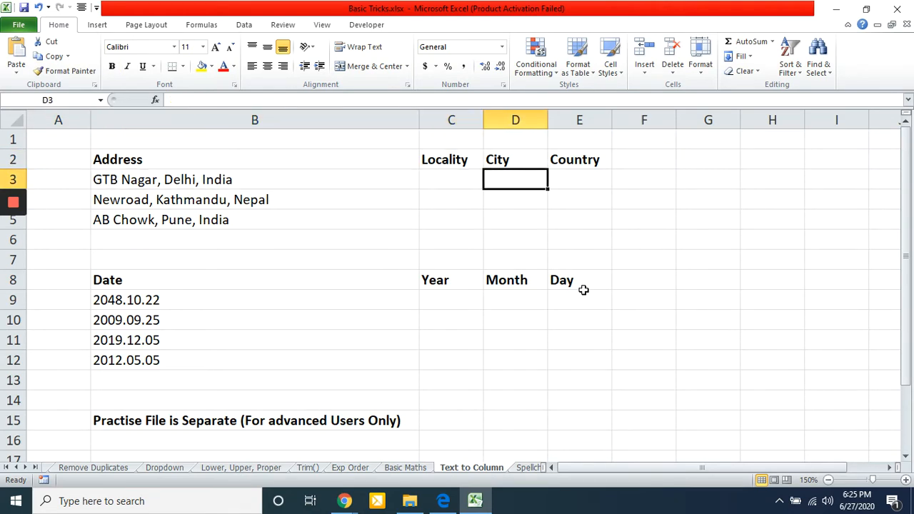
key("Left")
key("Left")
key("Right")
key("Right")
key("Right")
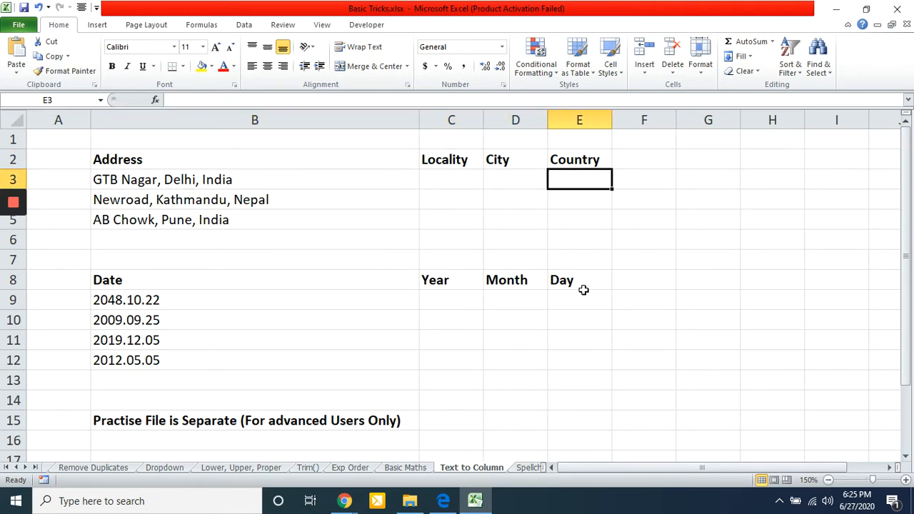
Examine the Locality, City and Country cells beside the second and third addresses in rows 4 and 5
key("Left")
key("Left")
key("Down")
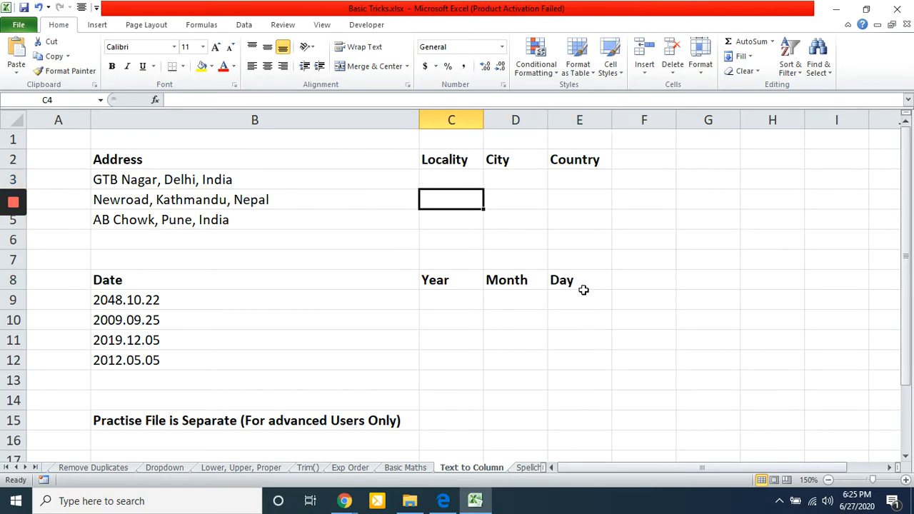
key("Down")
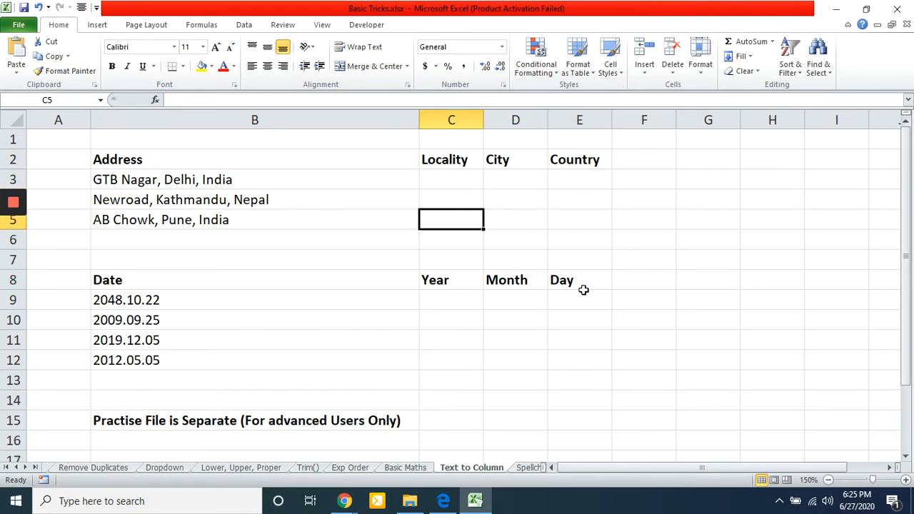
key("Down")
key("Down")
key("Down")
key("Up")
key("Up")
key("Up")
key("Up")
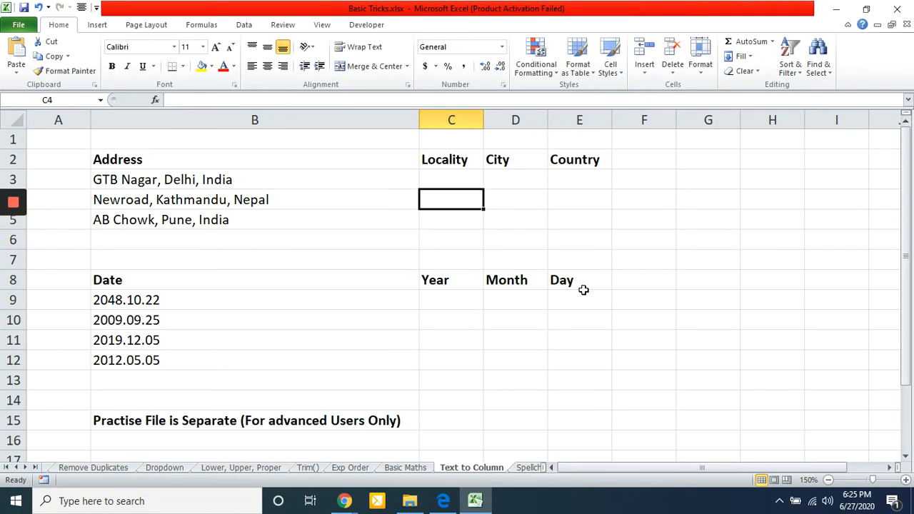
key("Left")
key("Right")
key("Right")
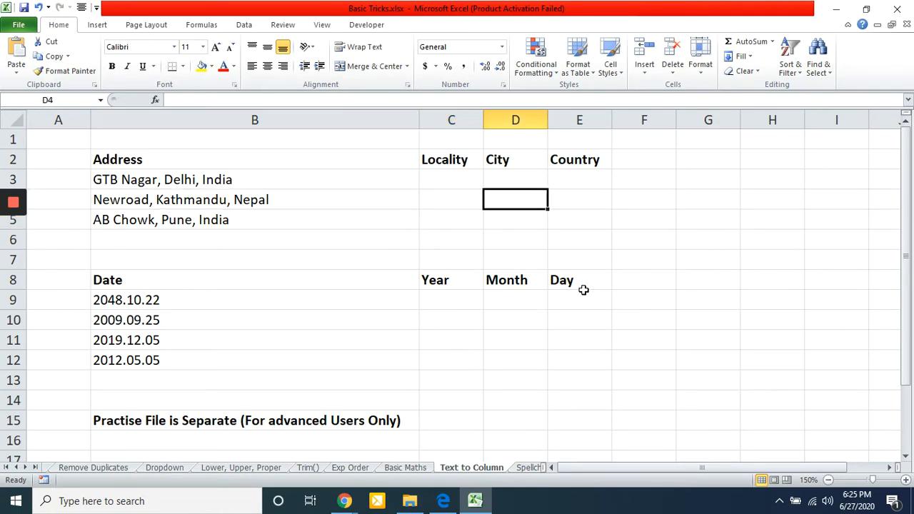
key("Right")
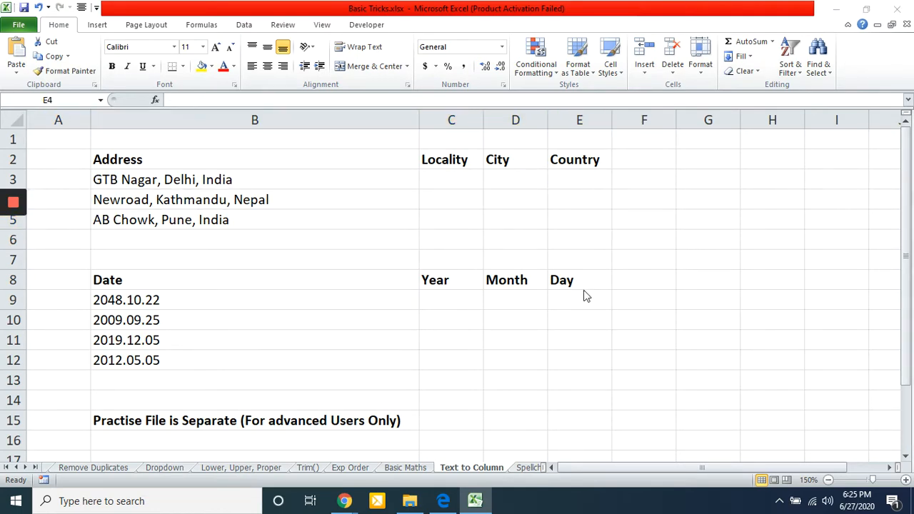
Switch to Google Meet, resume presenting the screen to the class and return to the Excel workbook
key("alt+Tab")
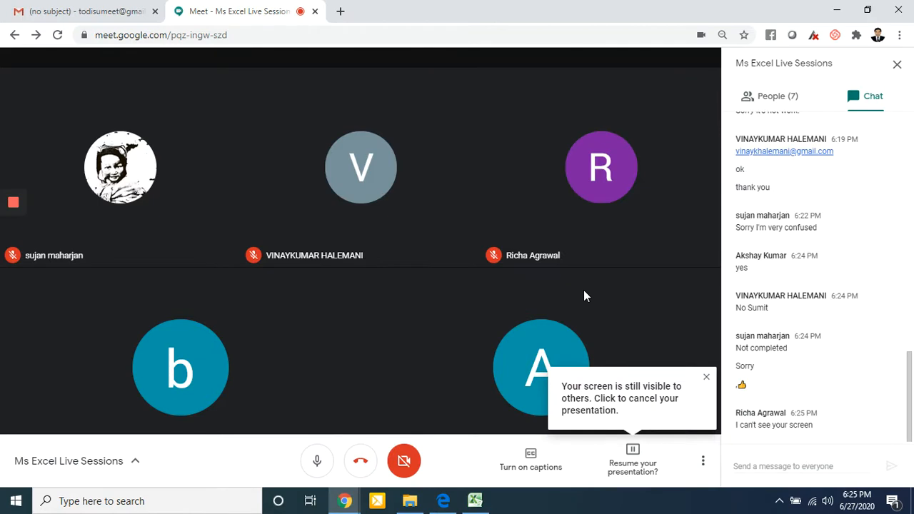
left_click(640, 454)
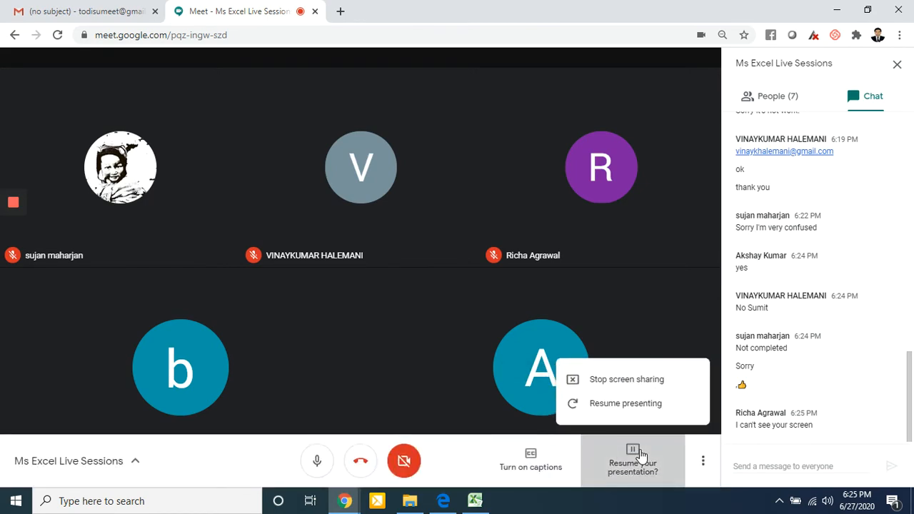
left_click(623, 404)
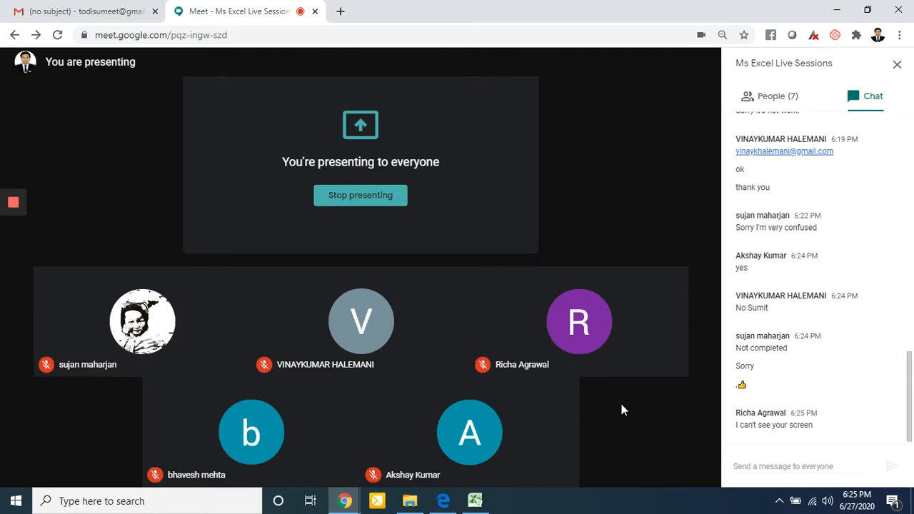
key("alt+Tab")
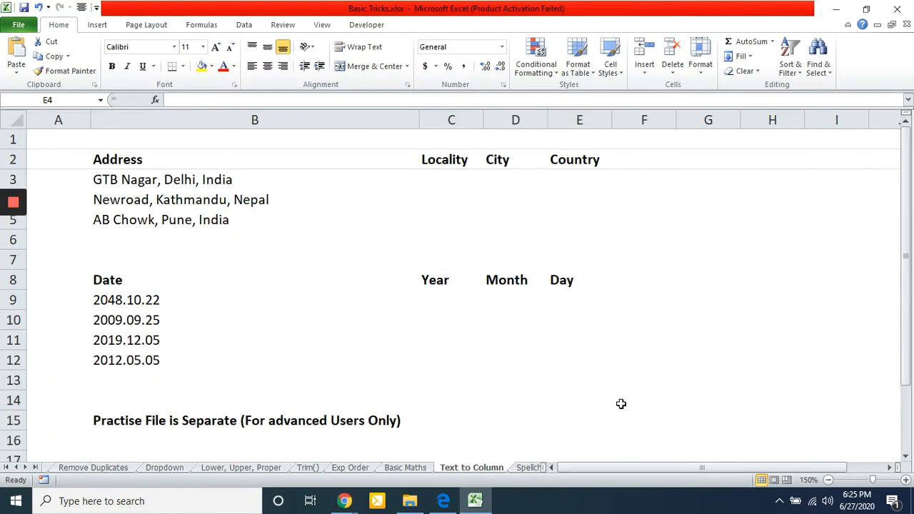
Check the Google Meet chat for replies about the shared screen, returning to the Excel workbook after each check
key("alt+Tab")
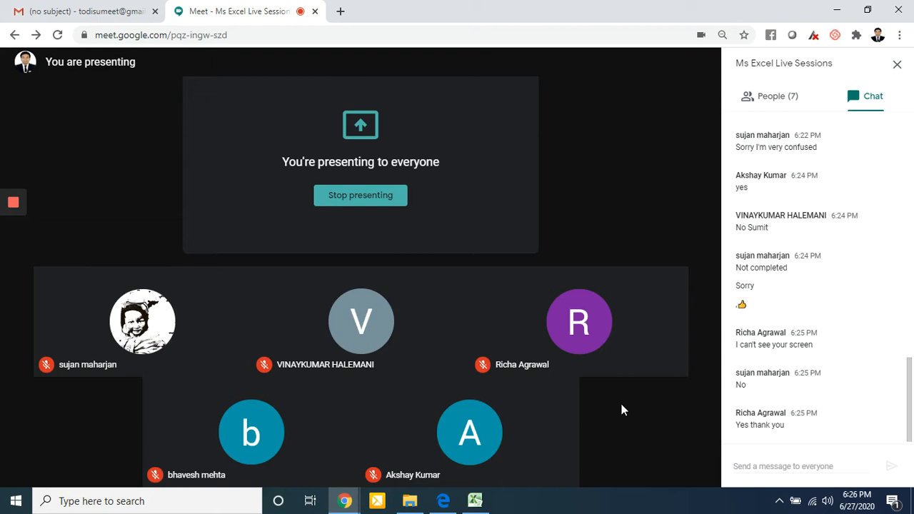
key("alt+Tab")
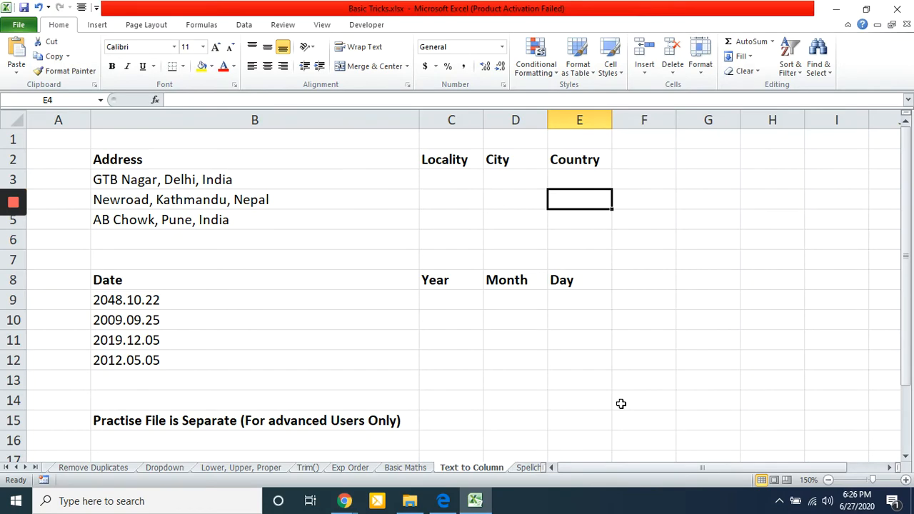
key("alt+Tab")
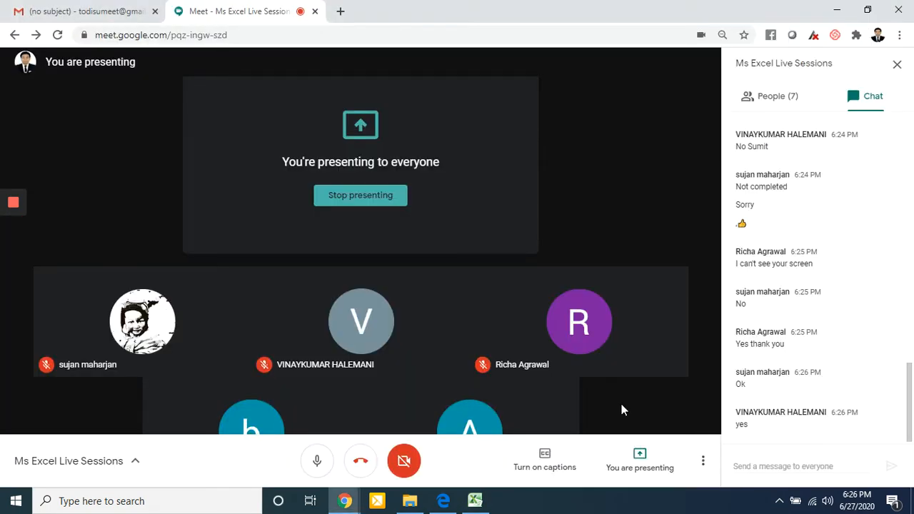
key("alt+Tab")
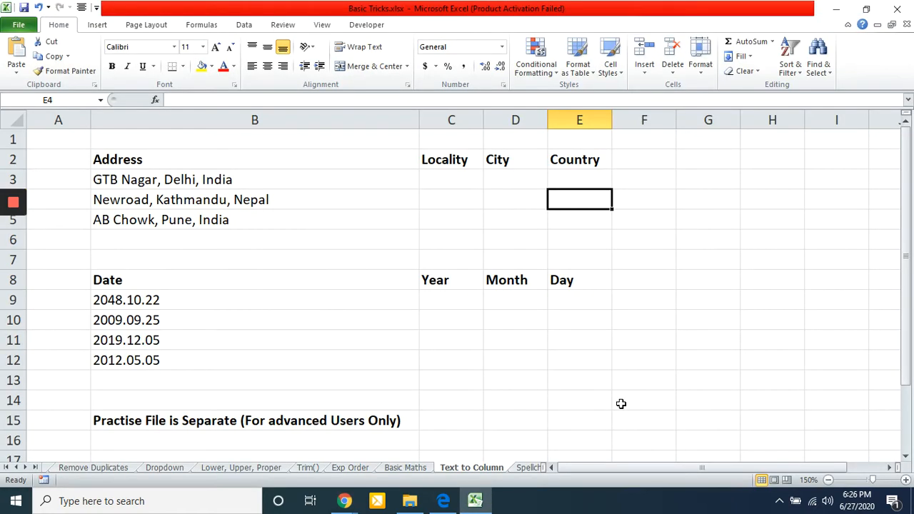
Enter GTB Nagar as the locality in C3 and Delhi as the city in D3 for the first address
key("Left")
key("Left")
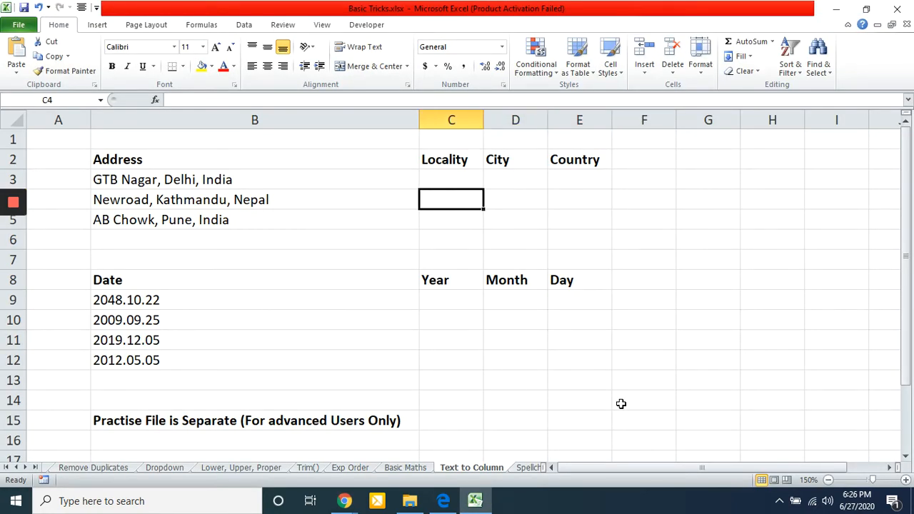
key("Up")
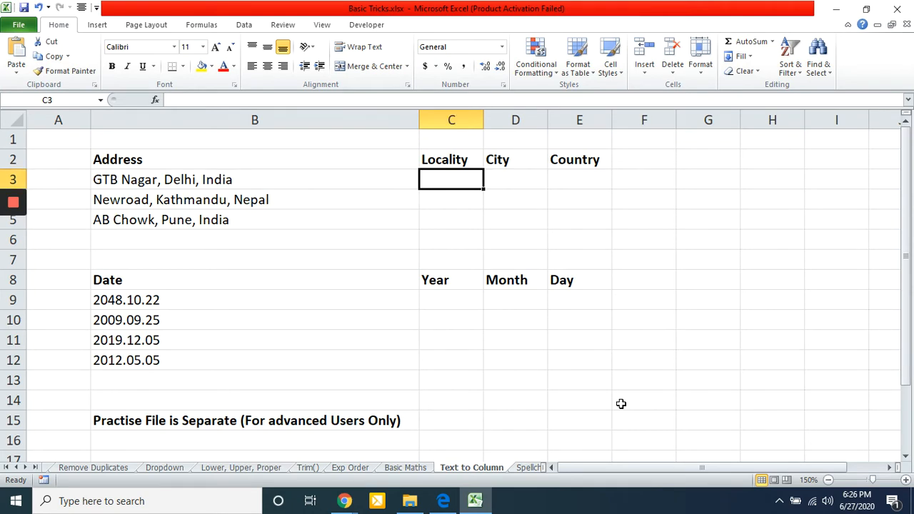
type("GTB ")
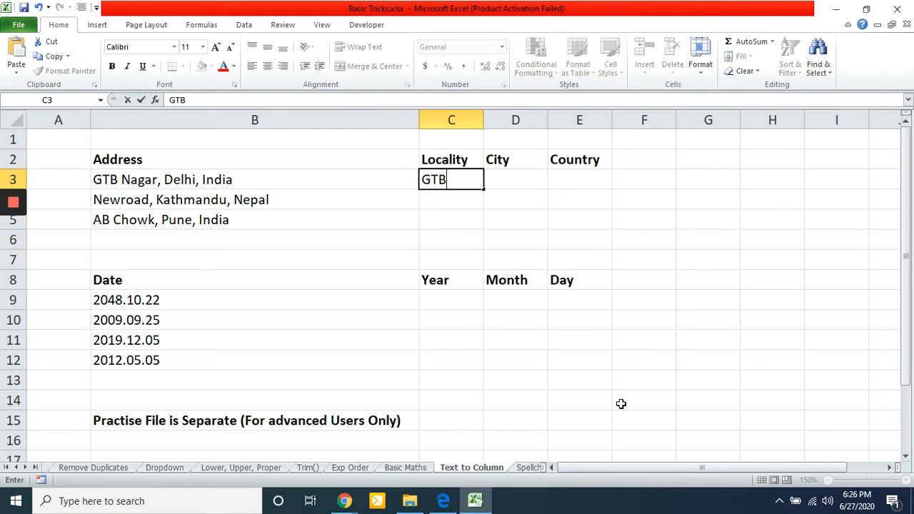
type("Nagar")
key("Tab")
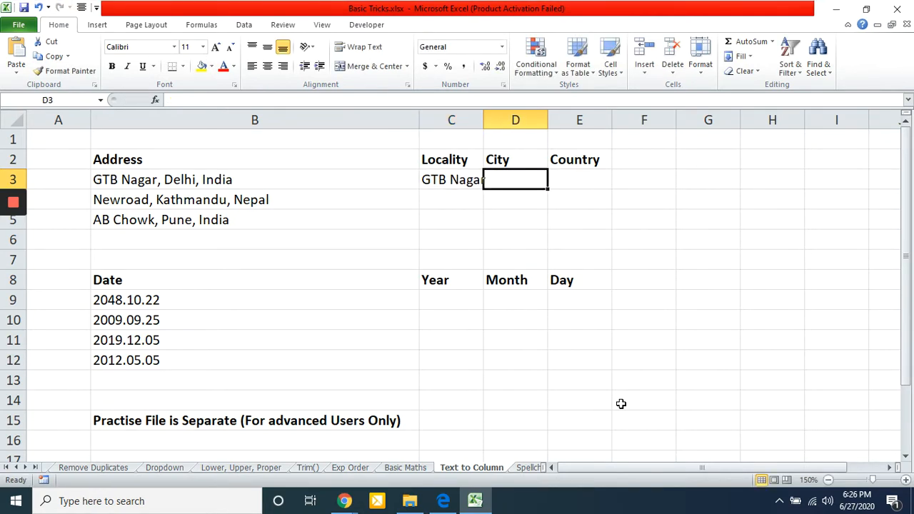
key("Left")
key("Right")
type("Delhi")
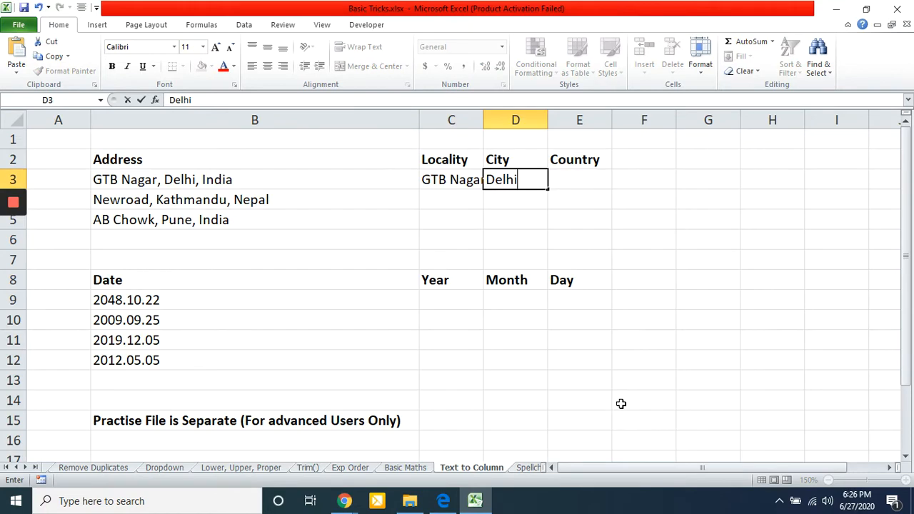
key("Return")
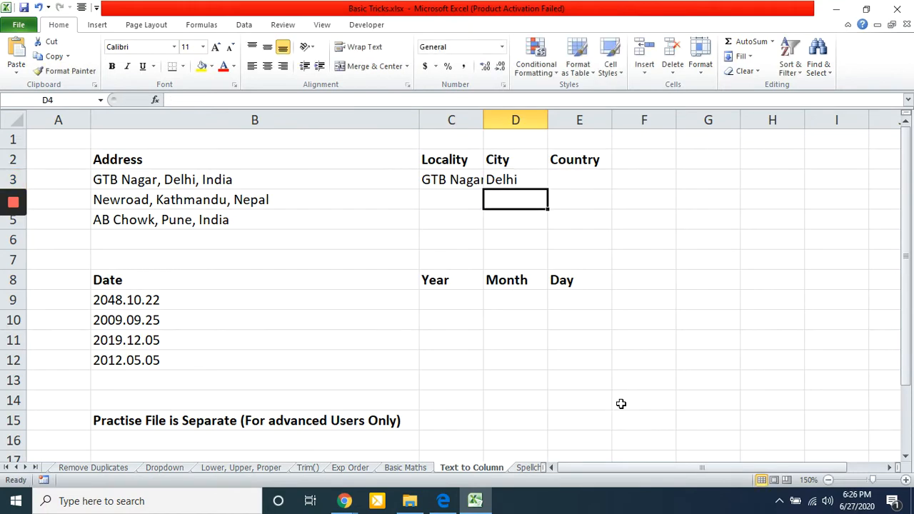
Enter India as the country in E3 and autofit the width of column C to its contents
key("Down")
key("Up")
key("Up")
key("Right")
type("I")
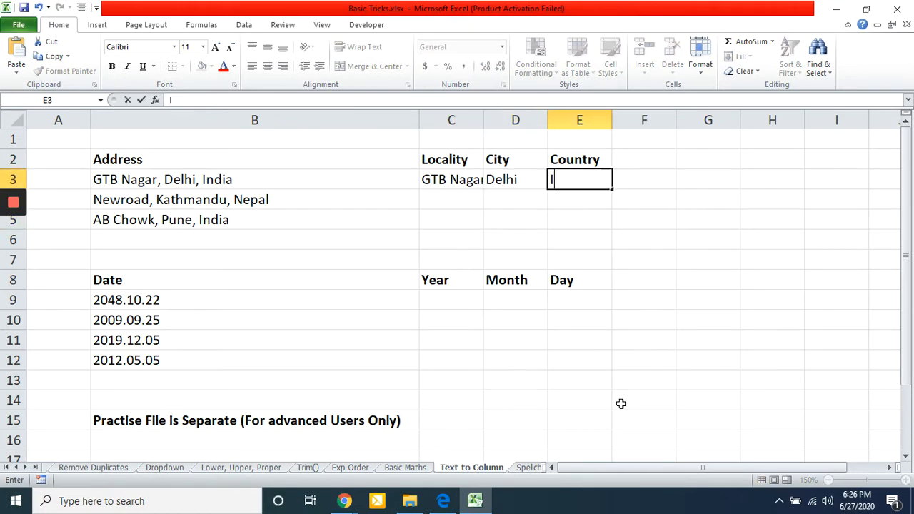
type("ndia")
key("Return")
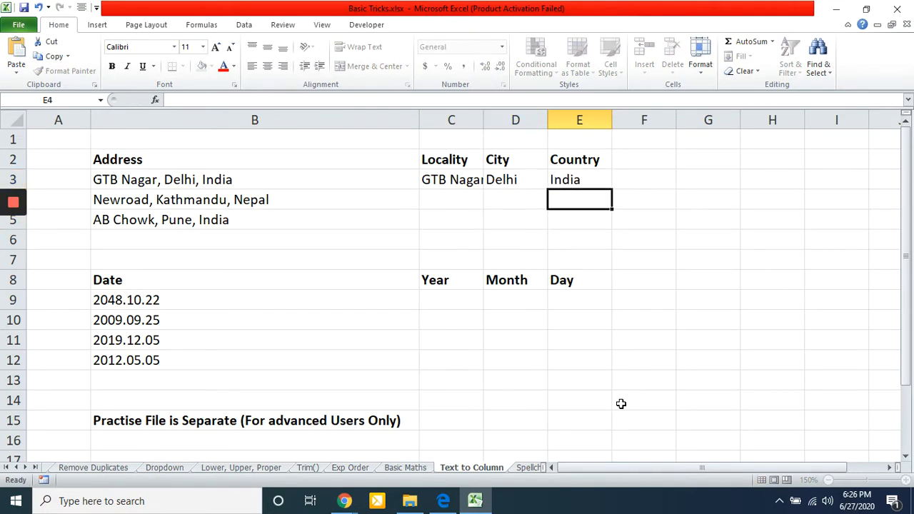
double_click(484, 119)
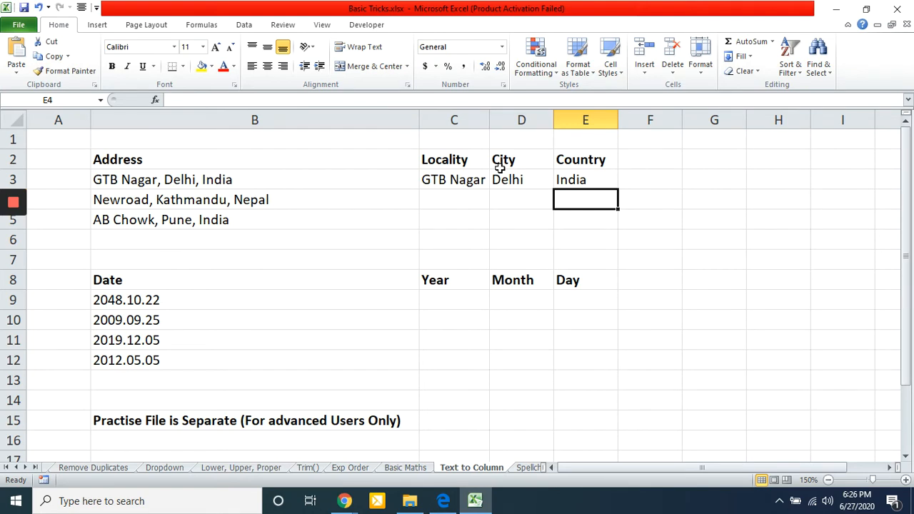
Clear the manually entered locality, city and country from C3:E3
key("Up")
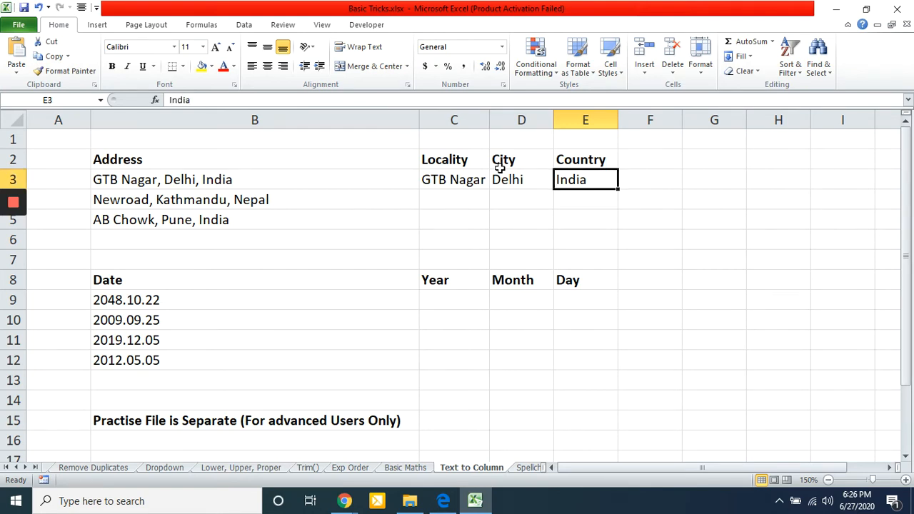
key("shift+Left")
key("shift+Left")
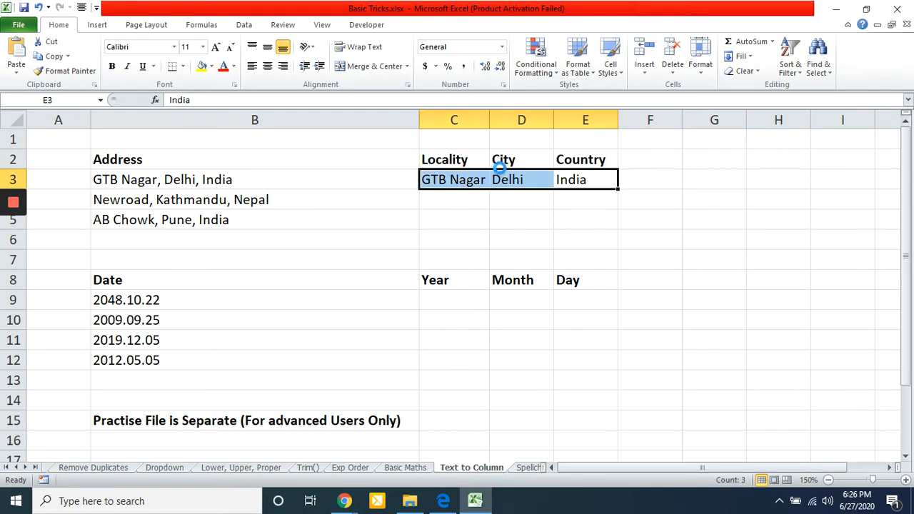
key("Delete")
Select the three addresses in B3:B5
key("Left")
key("Left")
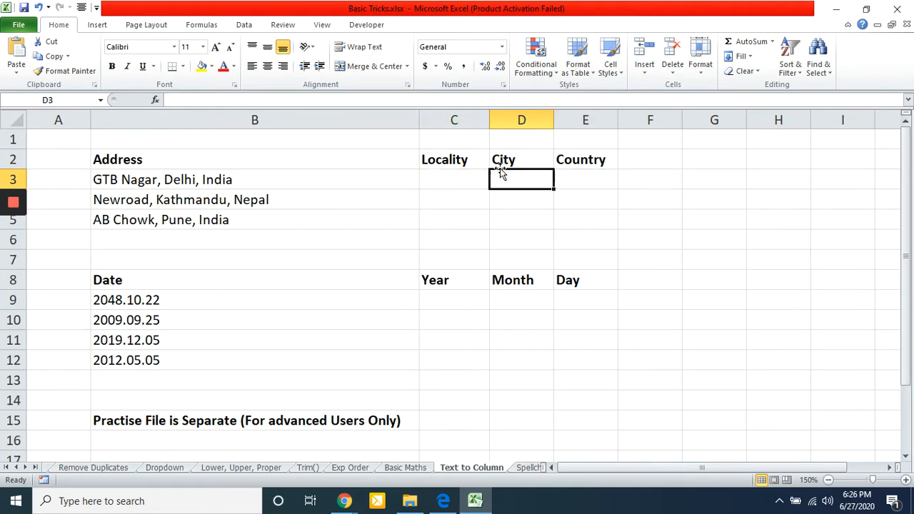
key("Left")
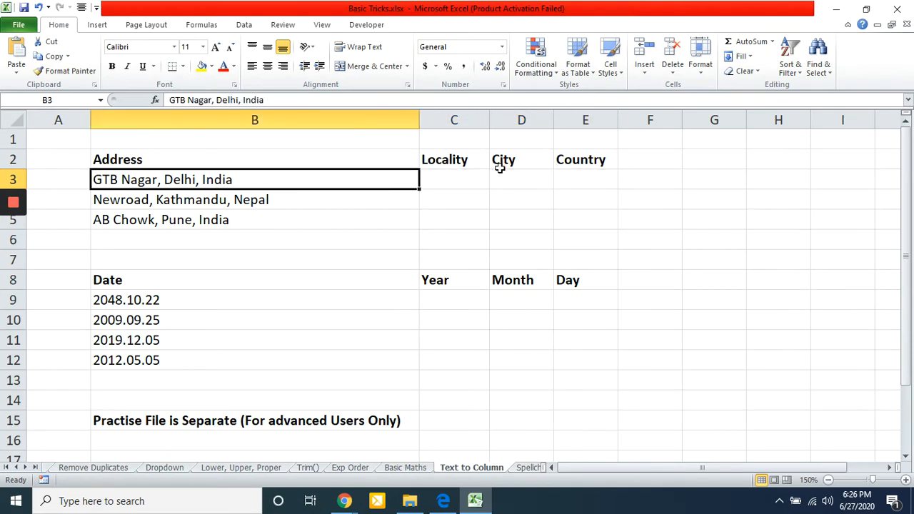
key("shift+Down")
key("shift+Down")
key("shift+Down")
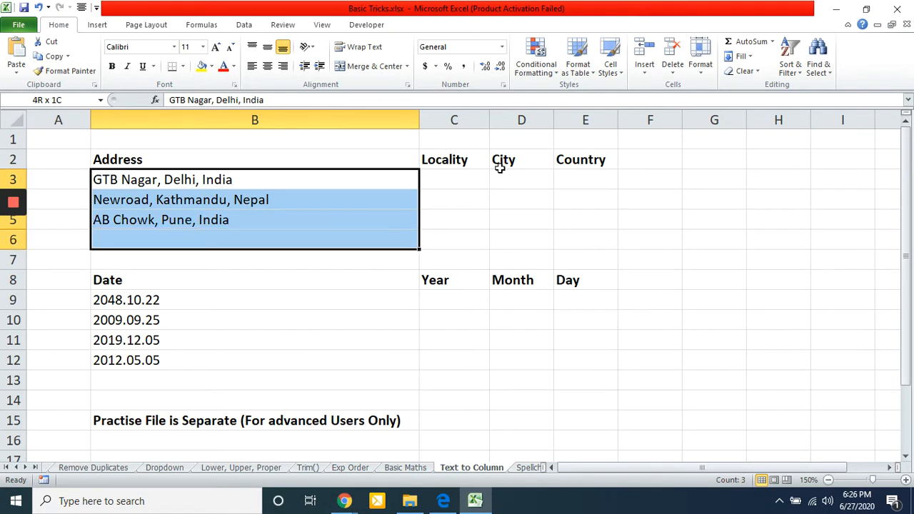
key("shift+Up")
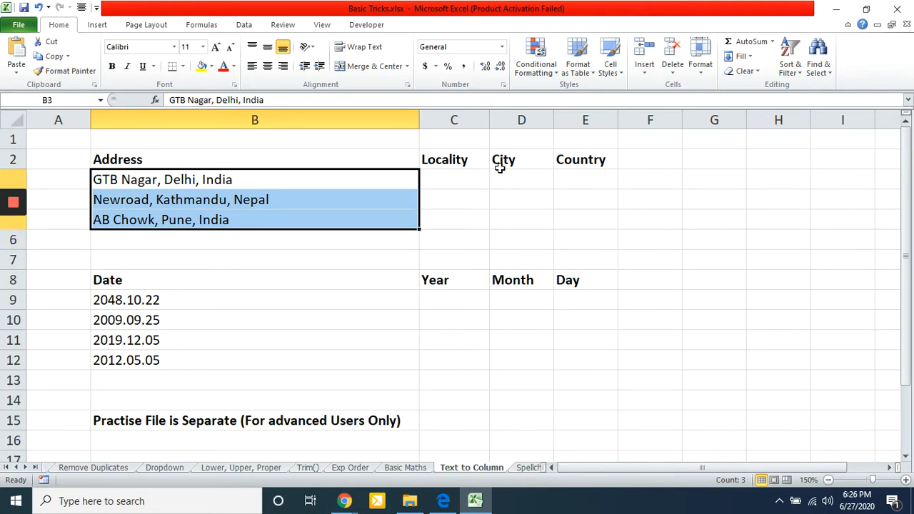
Copy the three addresses from B3:B5 into C3:C5 under Locality
key("ctrl+c")
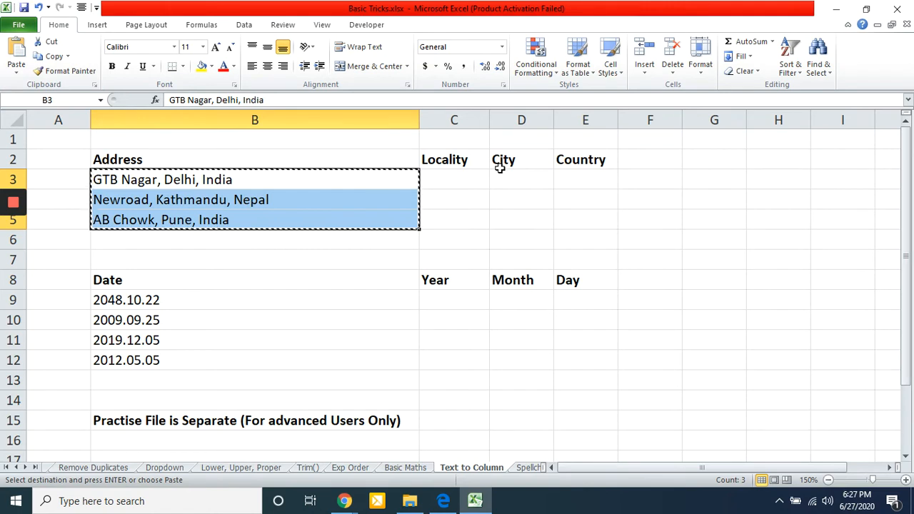
key("Right")
key("ctrl+v")
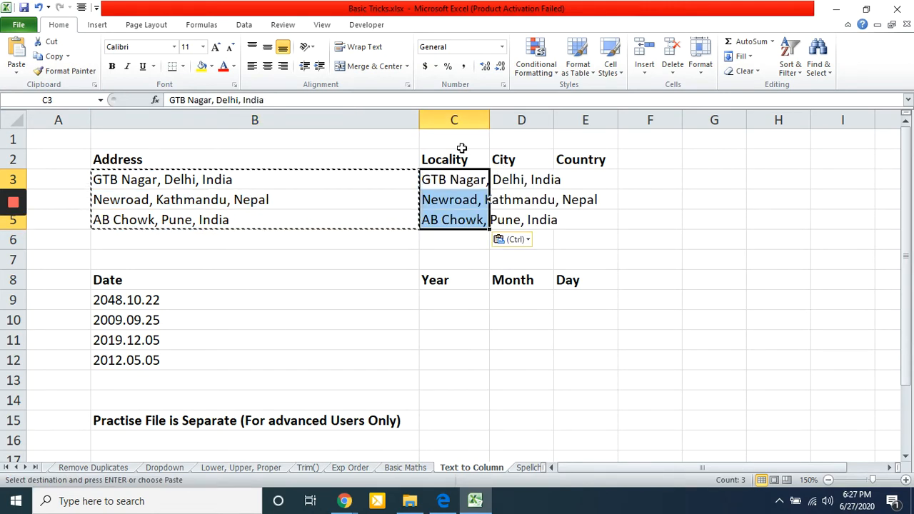
key("Escape")
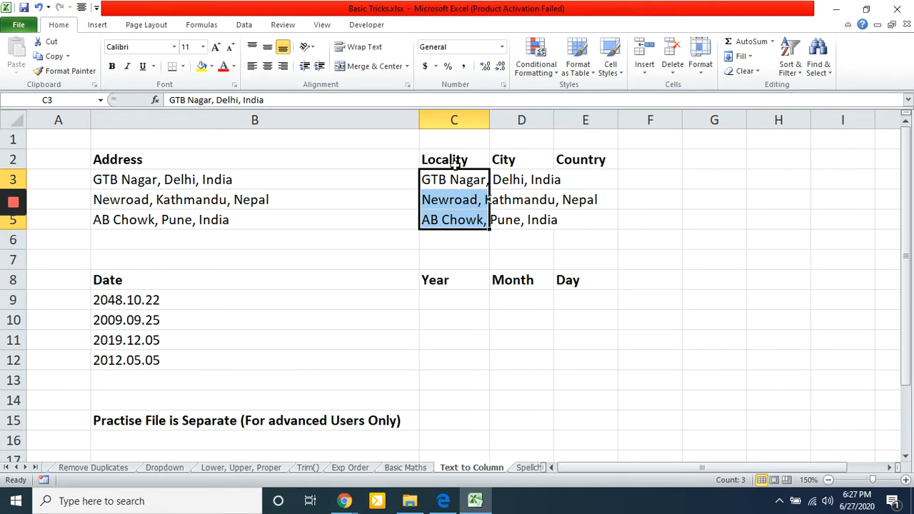
left_click(518, 172)
Start Text to Columns on the copied addresses in C3:C5 and choose Delimited as the original data type
left_click(244, 25)
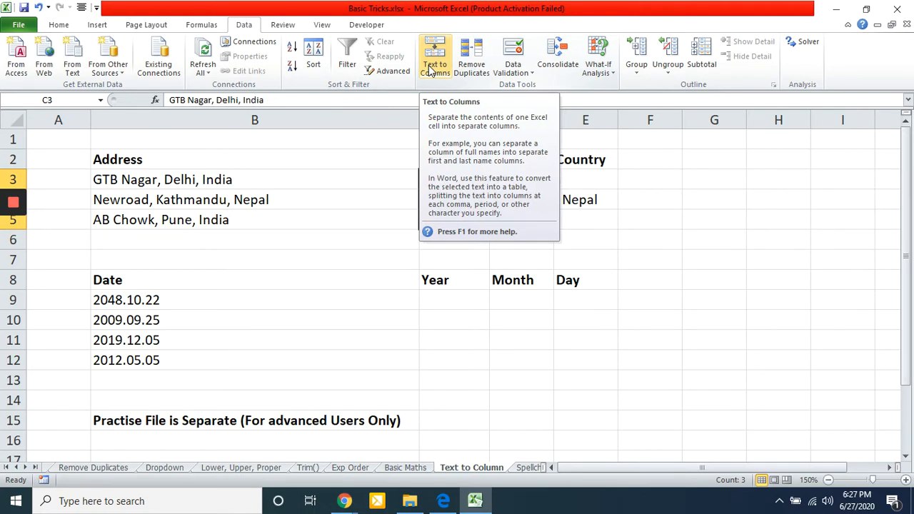
key("alt+Tab")
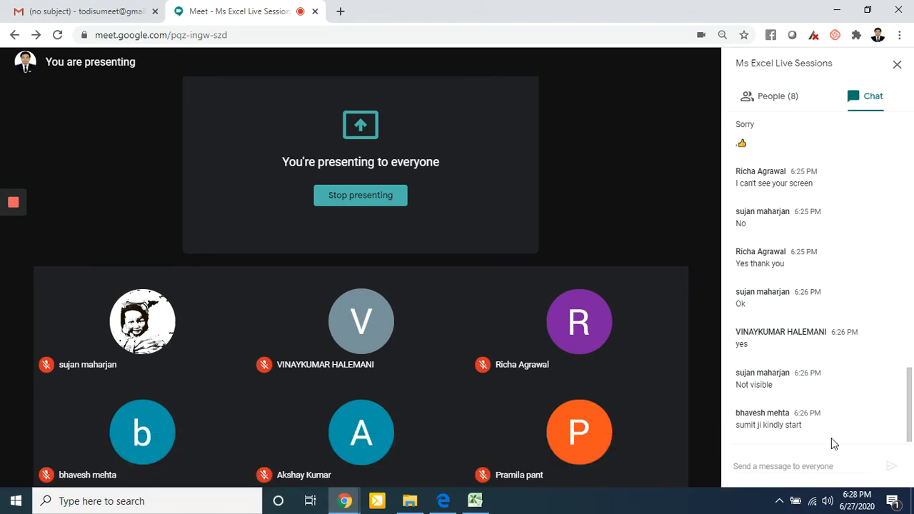
key("alt+Tab")
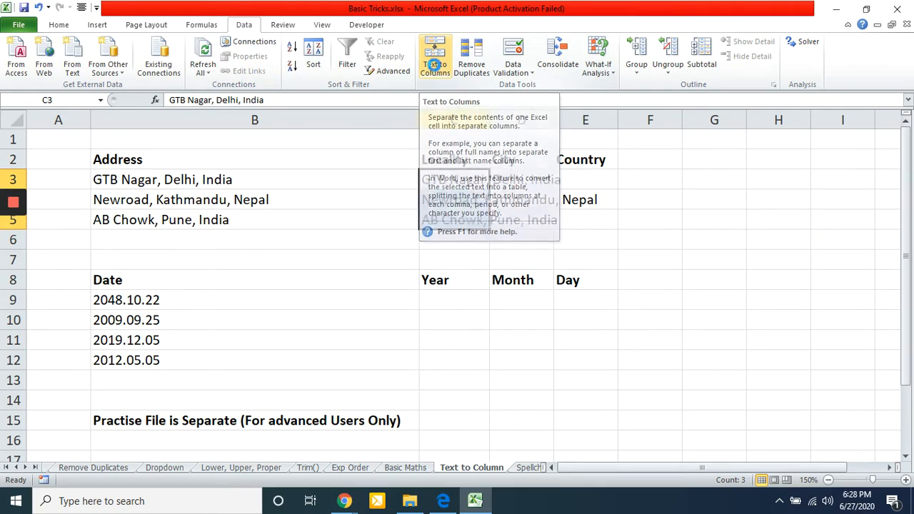
left_click(436, 67)
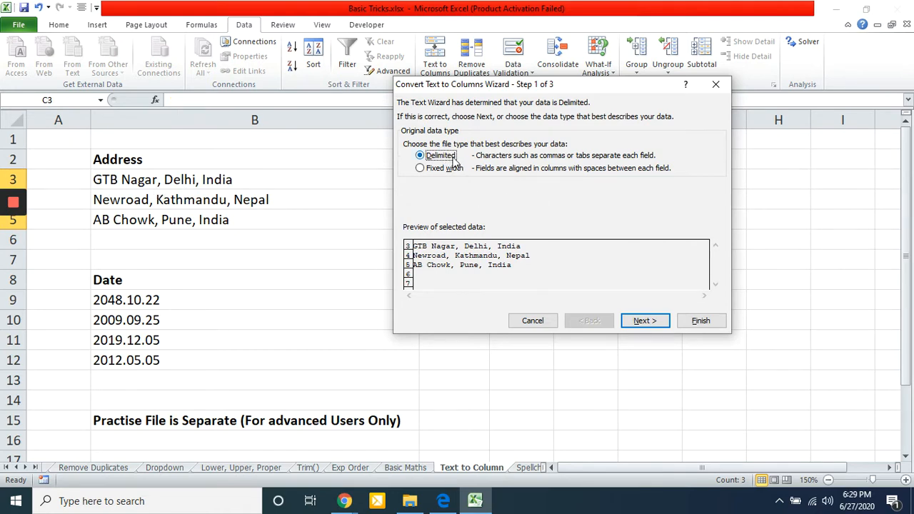
left_click(421, 170)
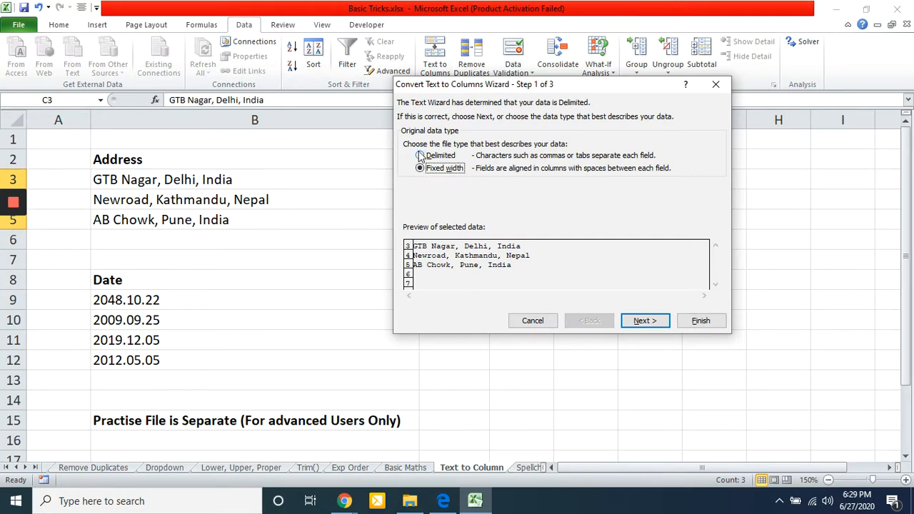
left_click(421, 156)
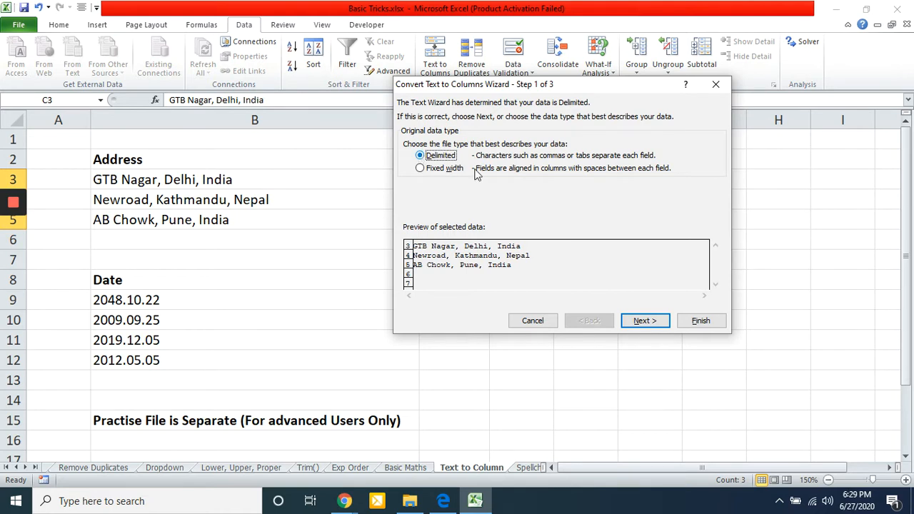
left_click(643, 322)
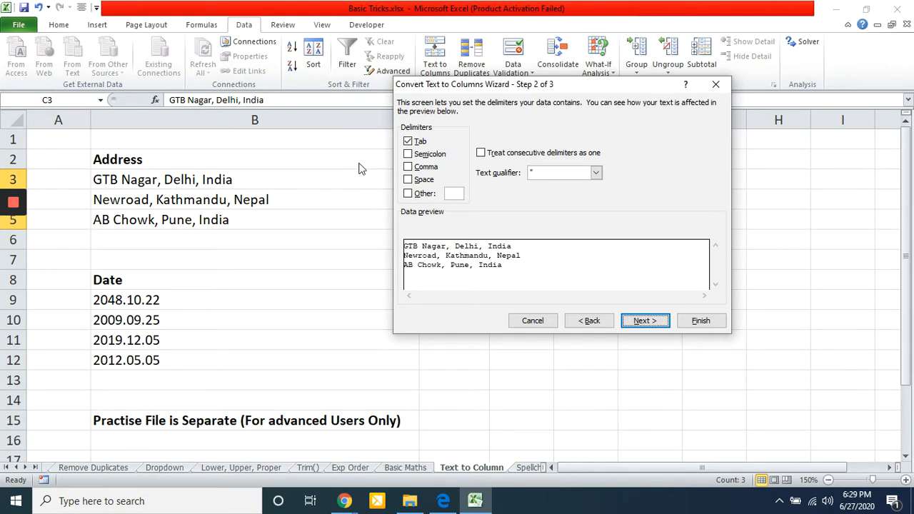
Split the addresses with Comma as the only delimiter, General column format and $C$3 as the destination
left_click(417, 142)
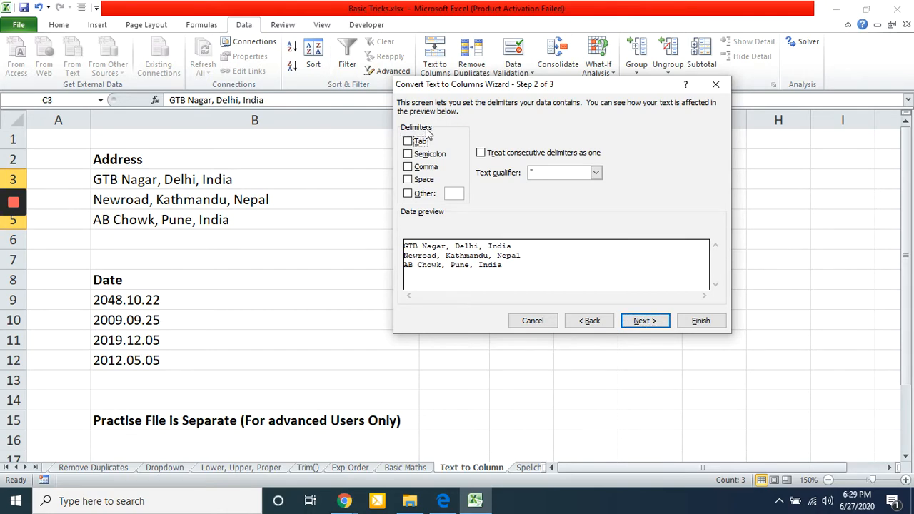
left_click(411, 168)
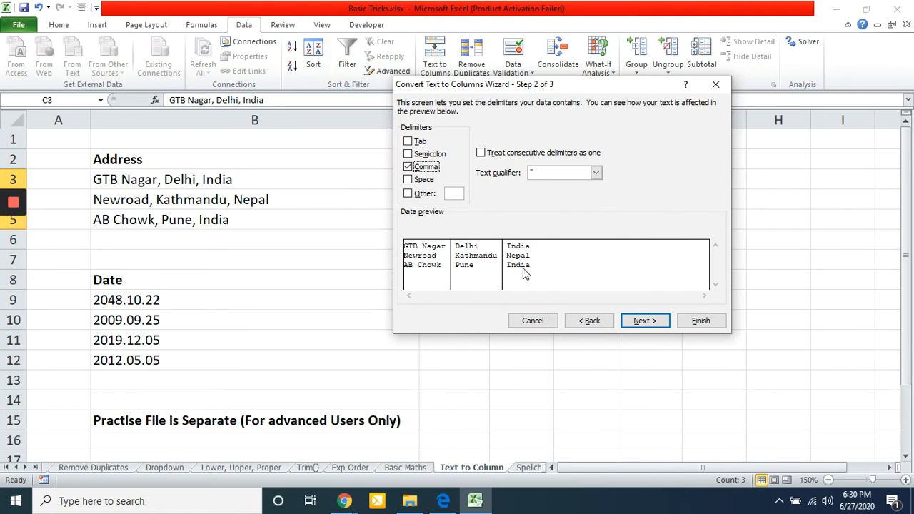
left_click(643, 321)
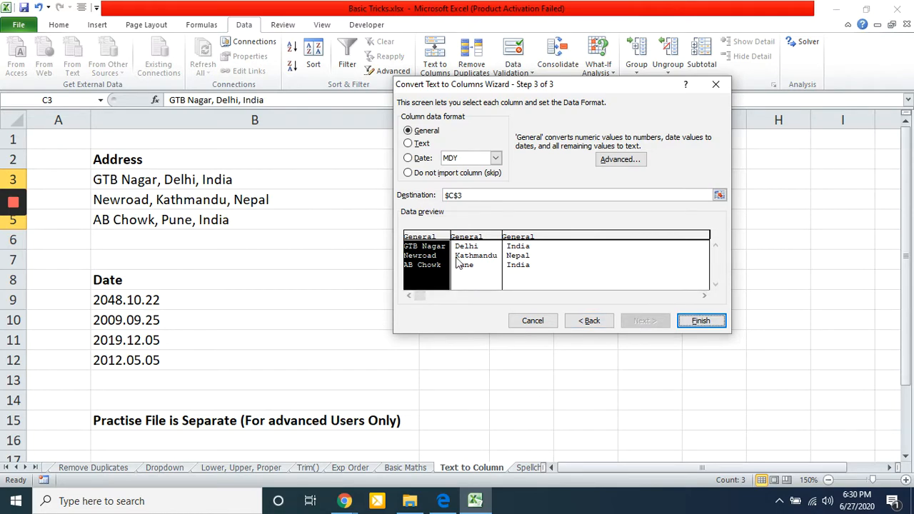
left_click(700, 322)
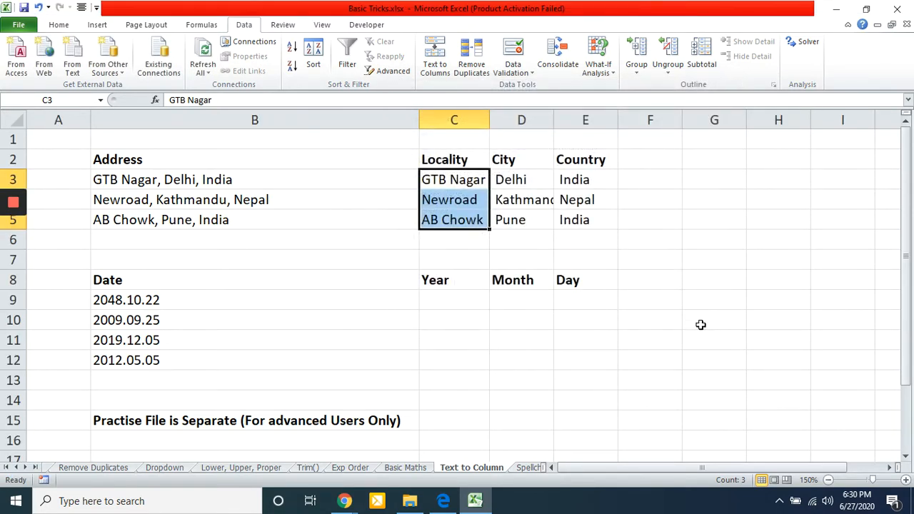
Compare the split values in the Locality and City columns with the original addresses in B3:B5
left_click(473, 182)
key("Right")
key("Right")
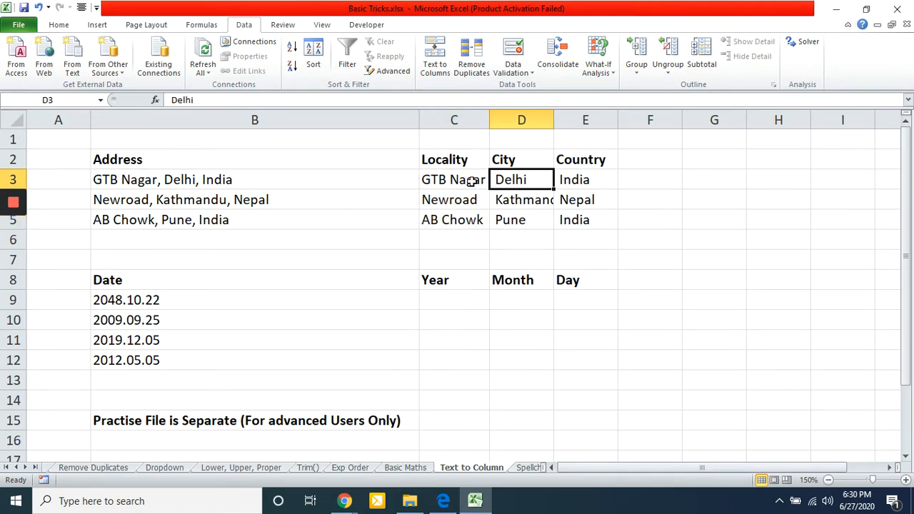
key("Left")
key("Left")
key("Down")
key("Left")
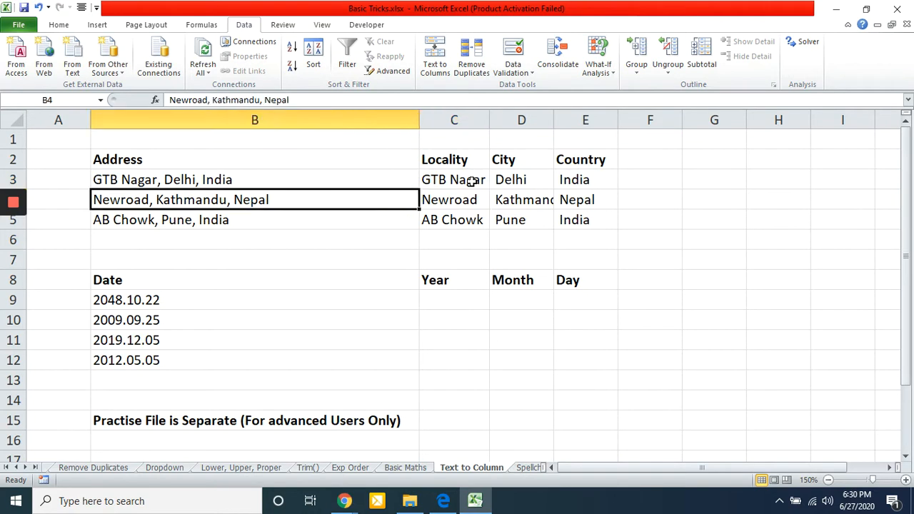
key("Left")
key("Right")
key("Up")
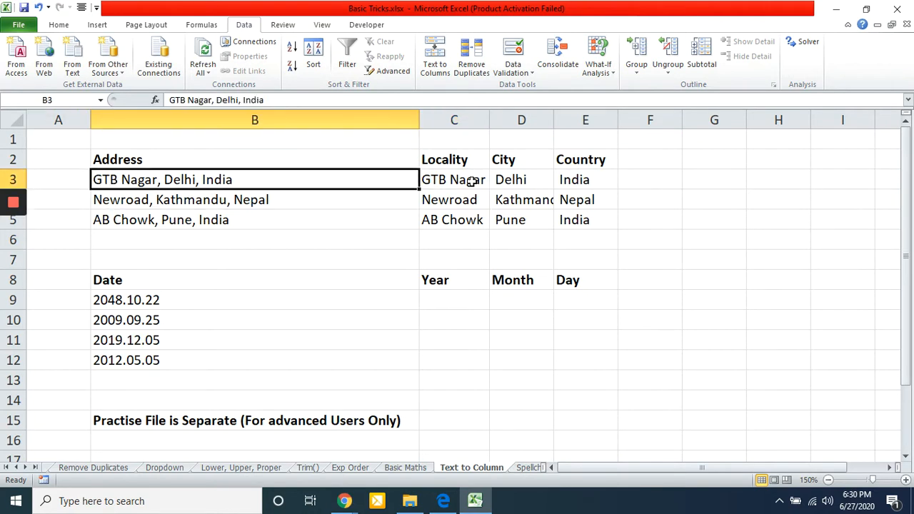
key("shift+Down")
key("shift+Down")
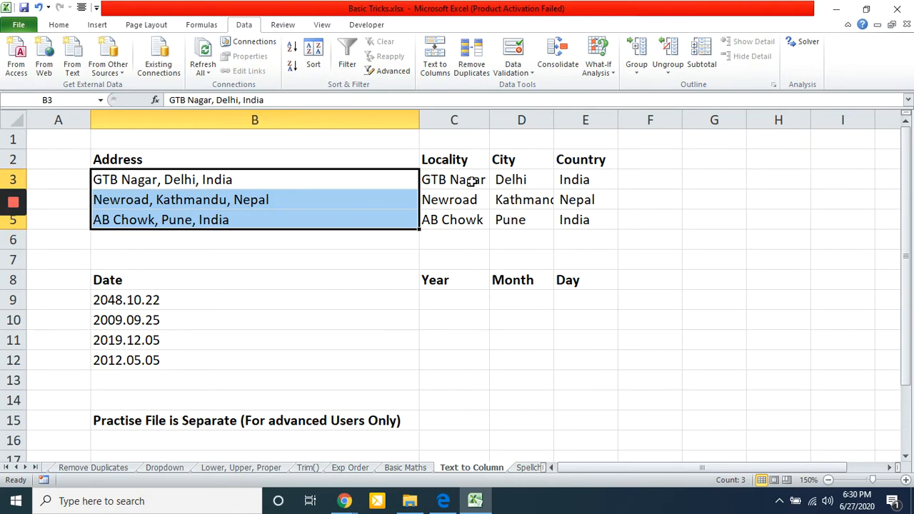
Select the split locality, city and country values in C3:E5 to present the result
key("Right")
key("shift+Right")
key("shift+Right")
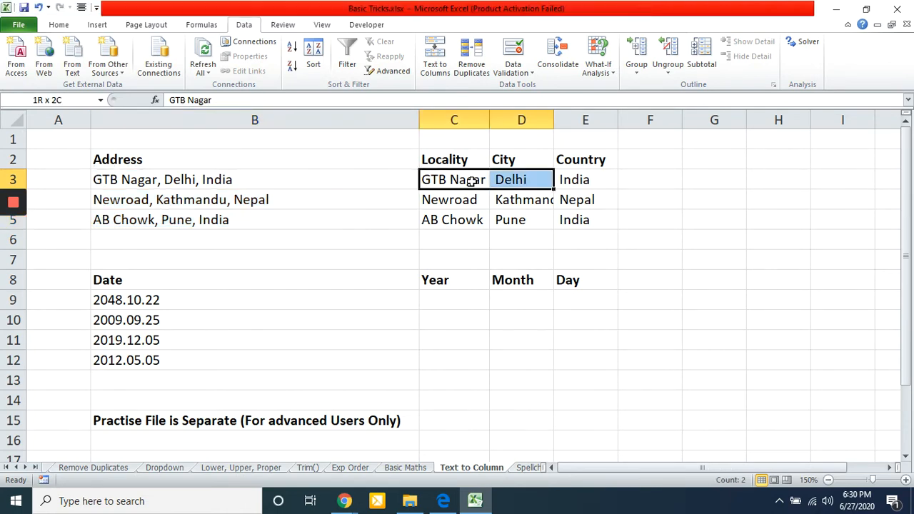
key("shift+Down")
key("shift+Down")
key("shift+Down")
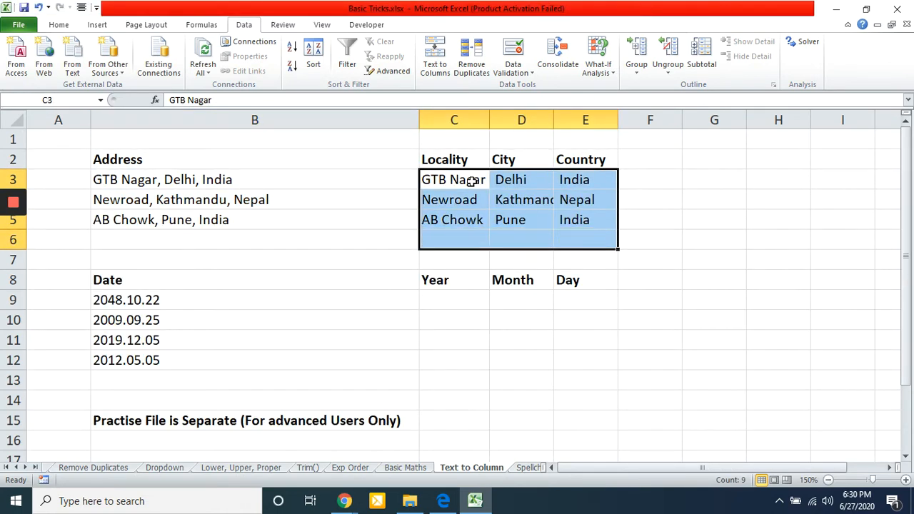
key("shift+Up")
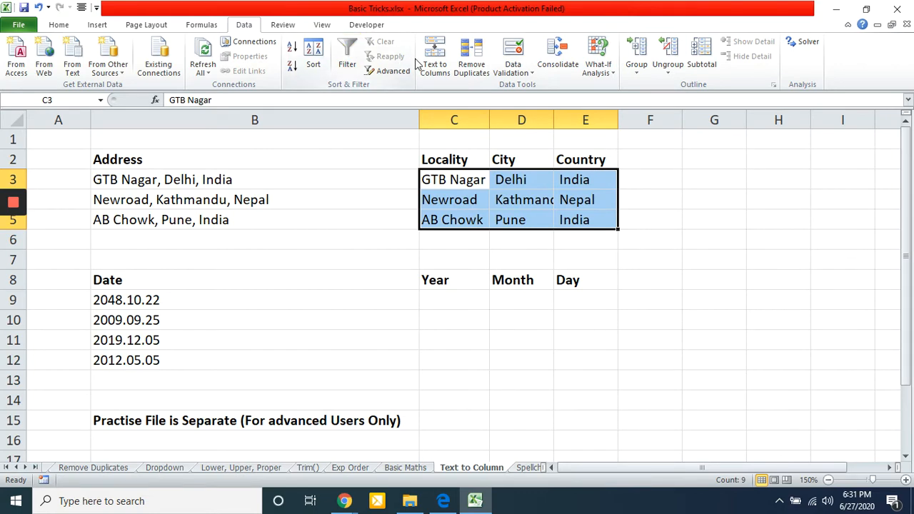
Check the Google Meet chat for participants' replies, and return to the first split locality in the Excel sheet
key("alt+Tab")
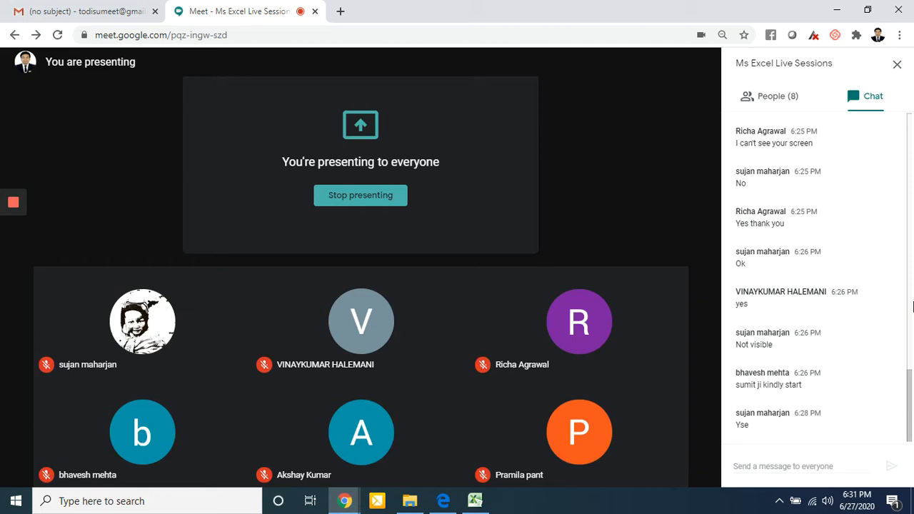
mouse_move(885, 436)
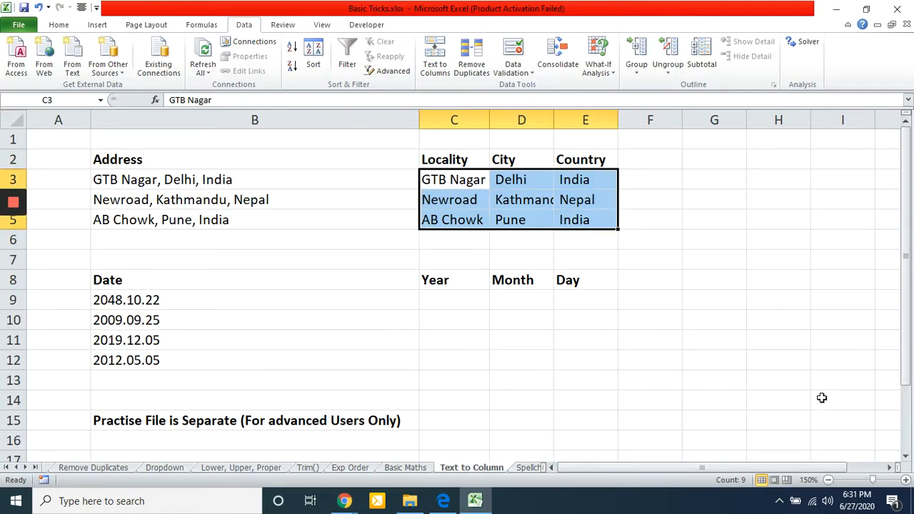
left_click(449, 191)
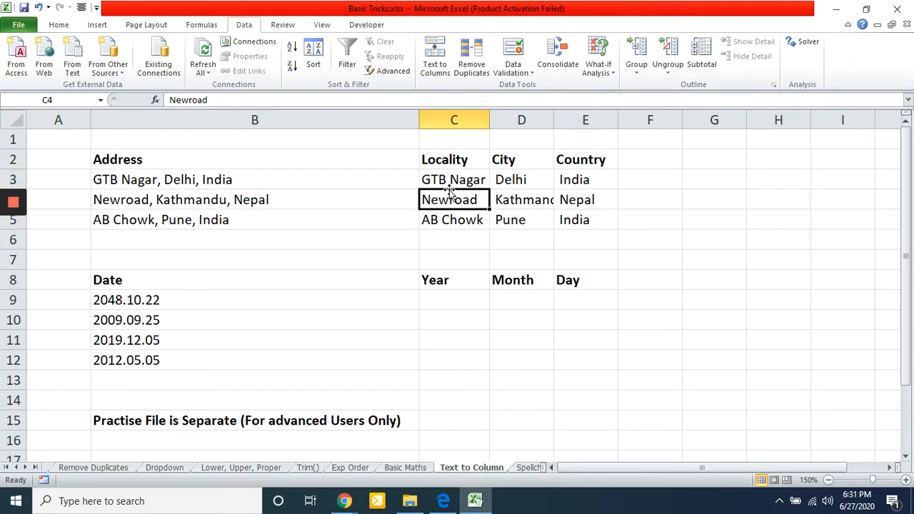
key("Up")
key("Left")
key("Right")
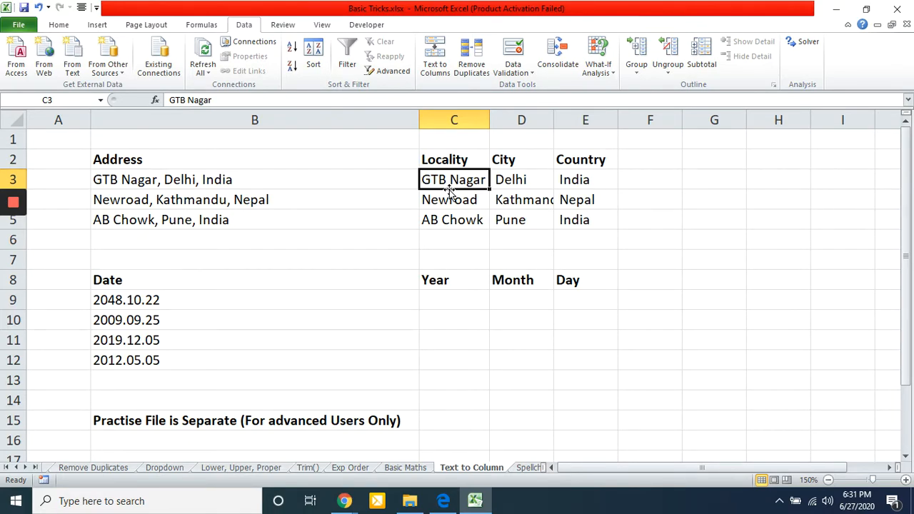
Switch to Google Meet, send a chat message asking whether a named participant is there, and mute the microphone
key("alt+Tab")
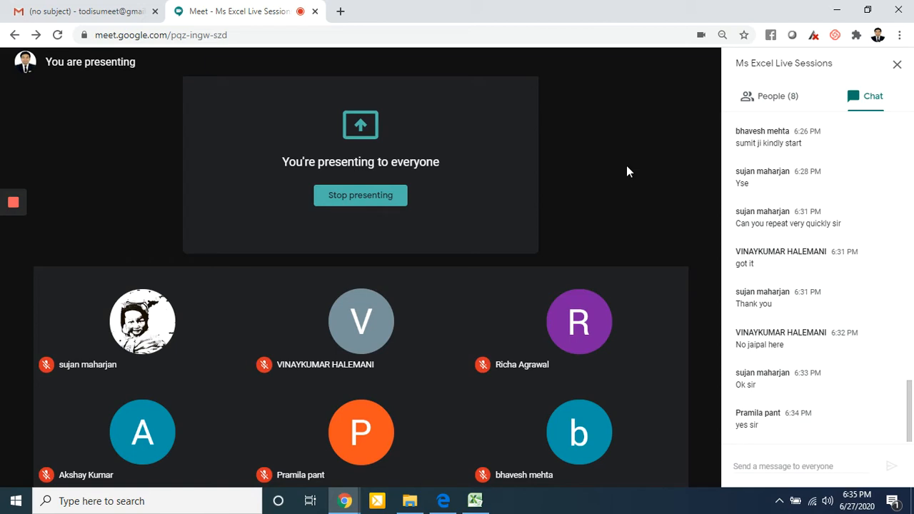
left_click(751, 460)
type("j")
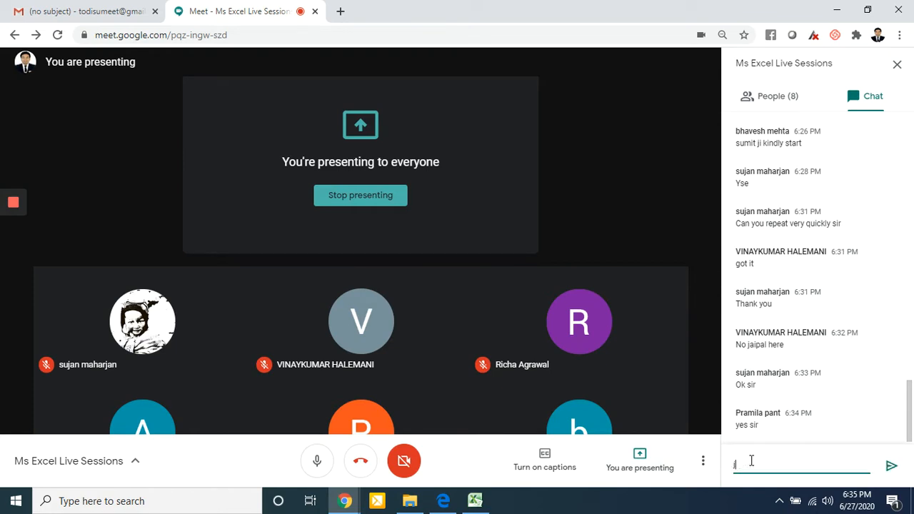
type("aipal are you there")
key("Return")
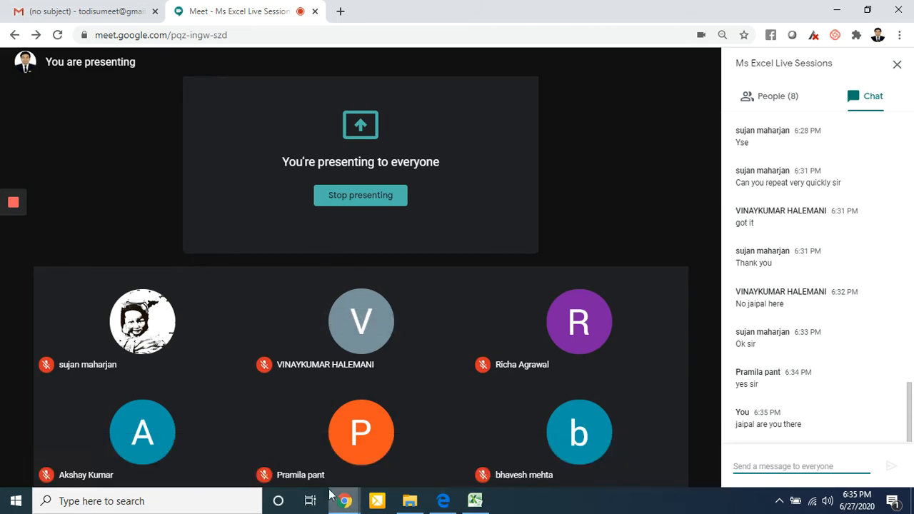
mouse_move(403, 463)
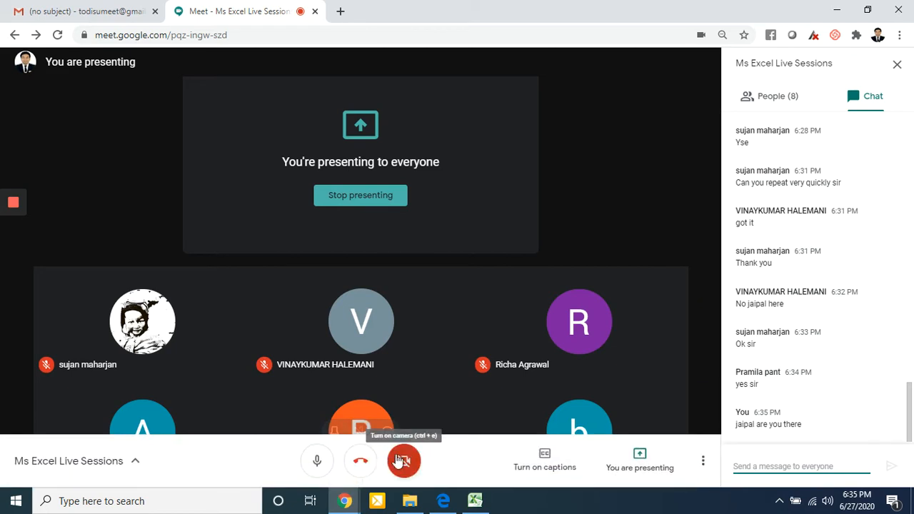
left_click(317, 463)
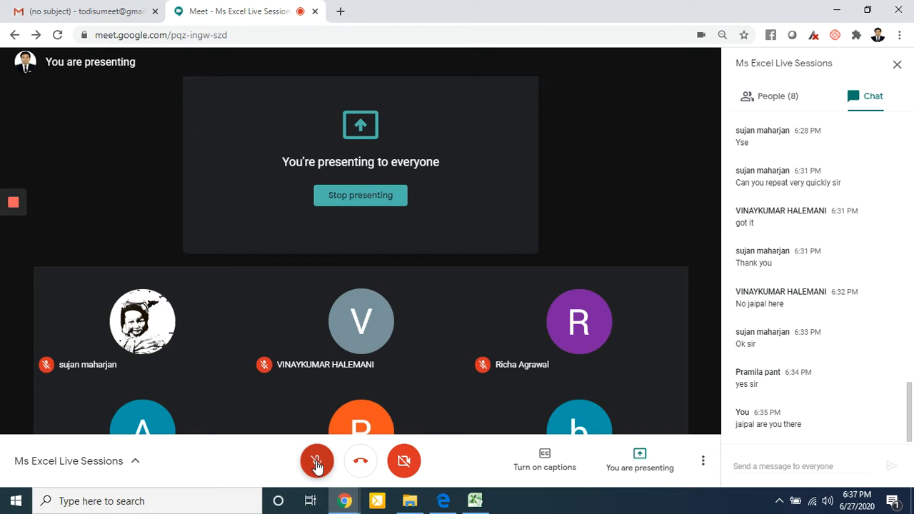
Admit the person waiting to join the meeting and switch back to the Basic Tricks.xlsx workbook in Excel
left_click(704, 464)
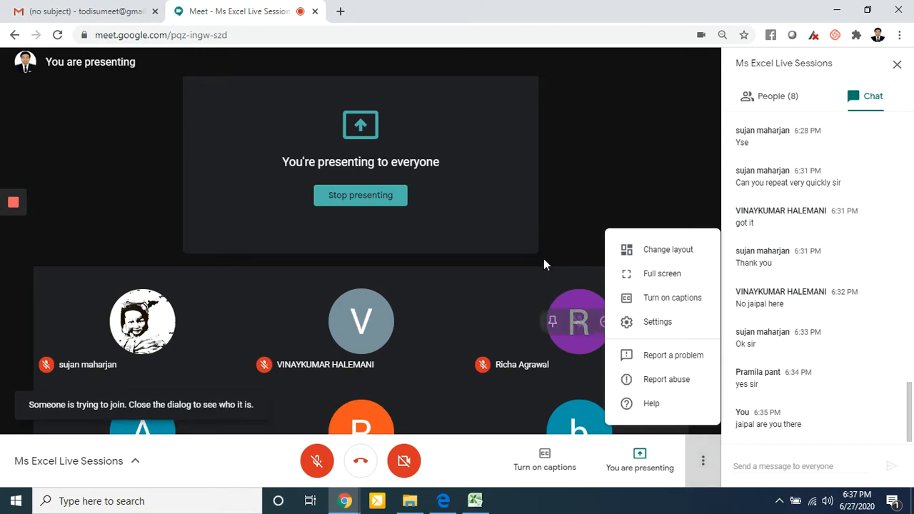
left_click(625, 156)
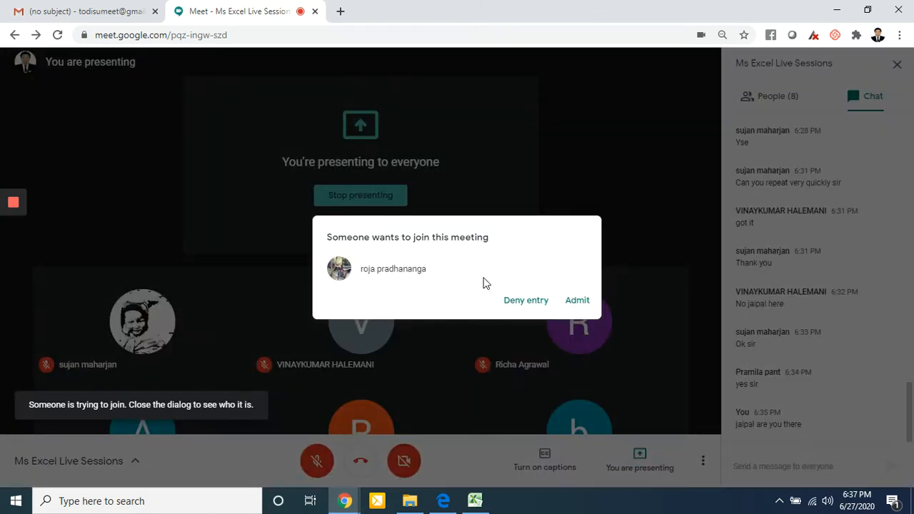
left_click(575, 303)
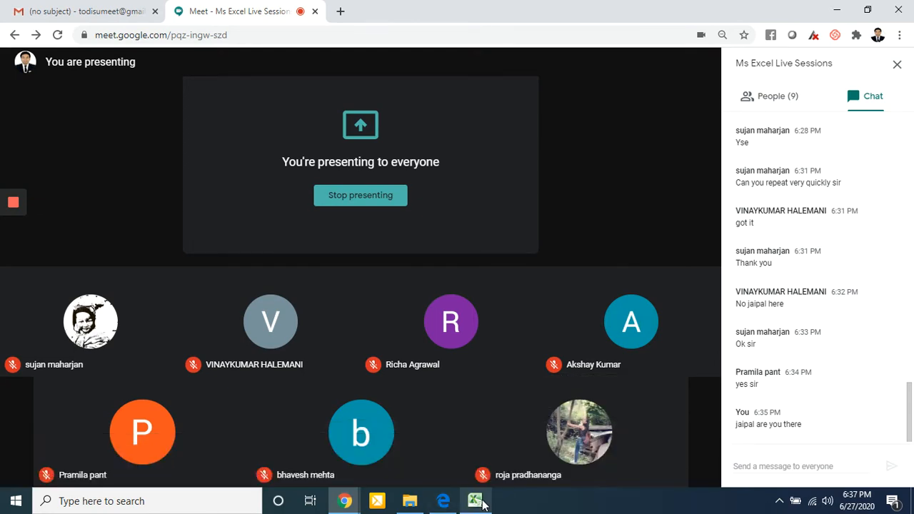
mouse_move(483, 504)
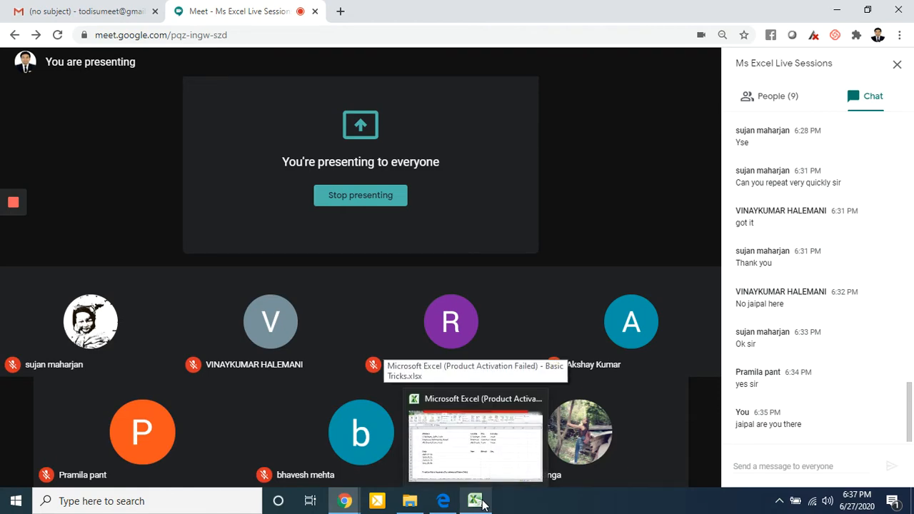
left_click(484, 504)
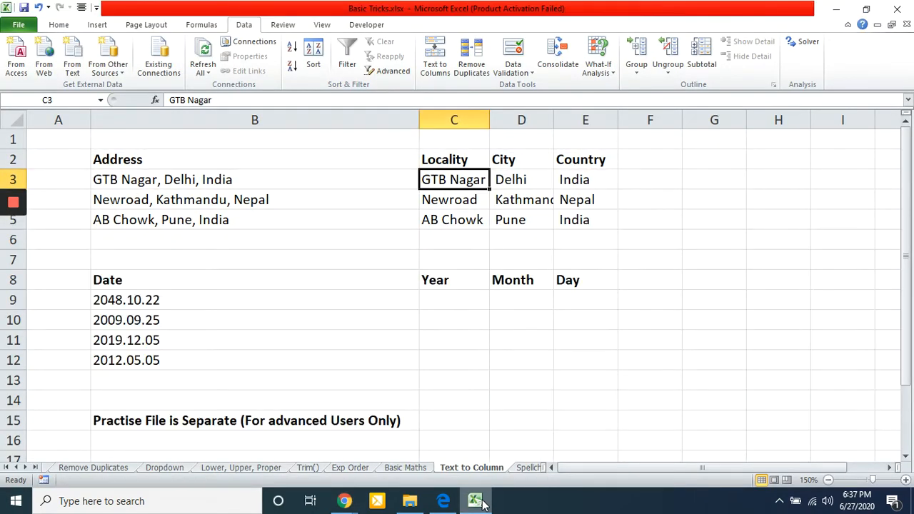
Switch to the Google Meet call and stop presenting the shared window
left_click(337, 499)
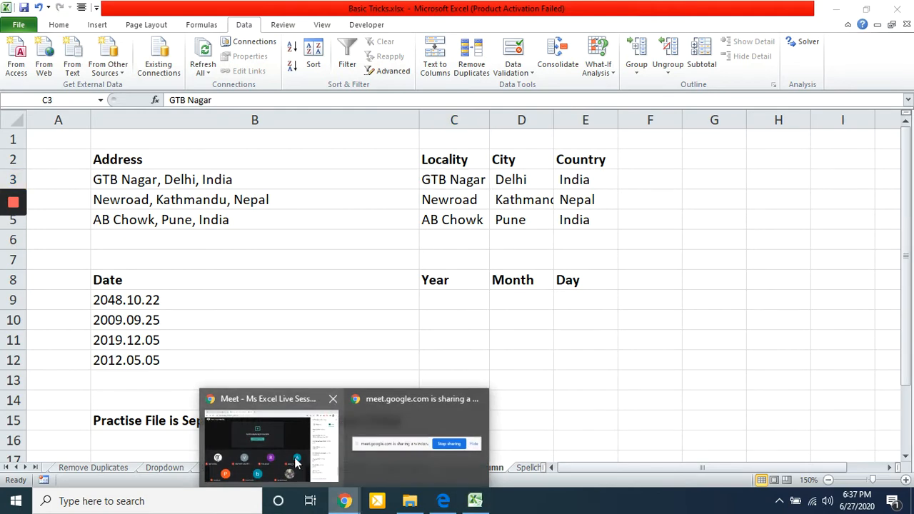
left_click(297, 463)
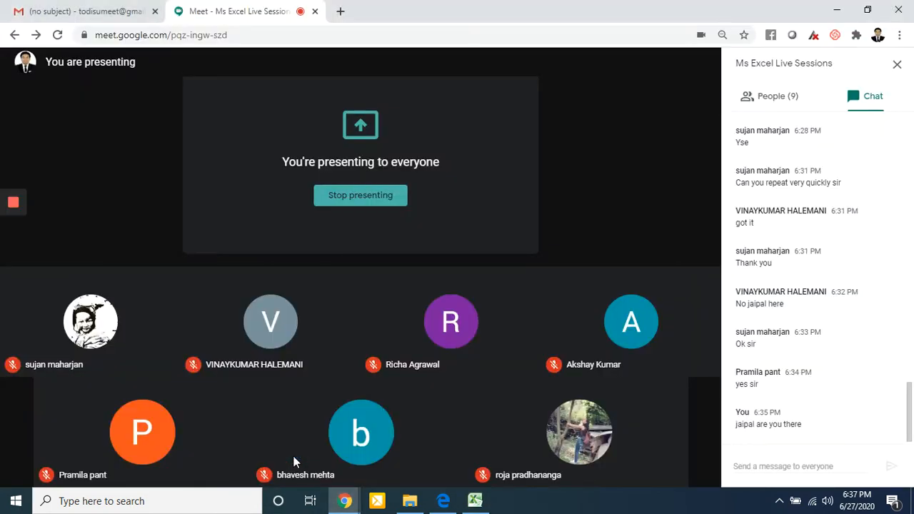
mouse_move(644, 447)
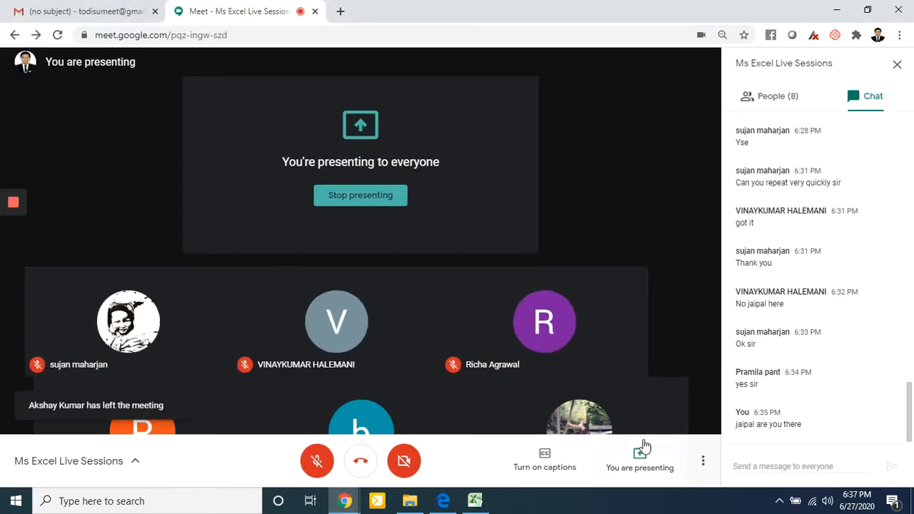
left_click(703, 462)
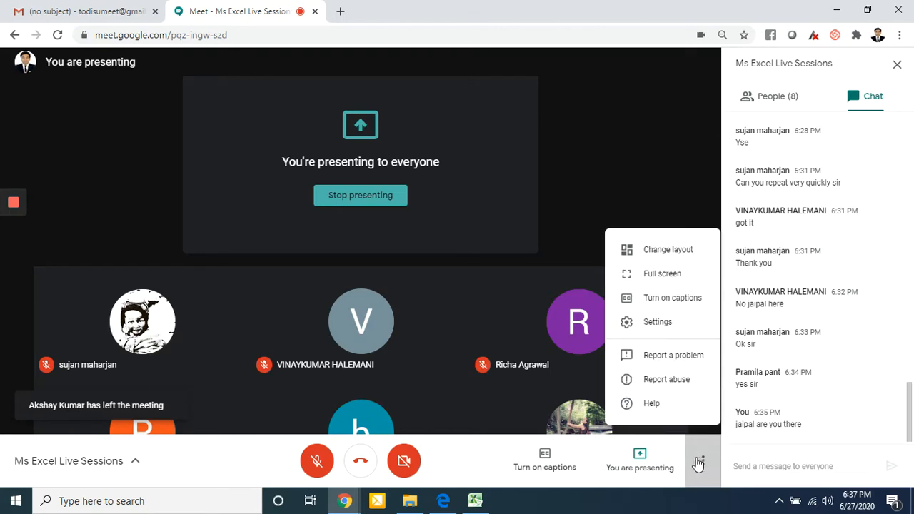
left_click(664, 469)
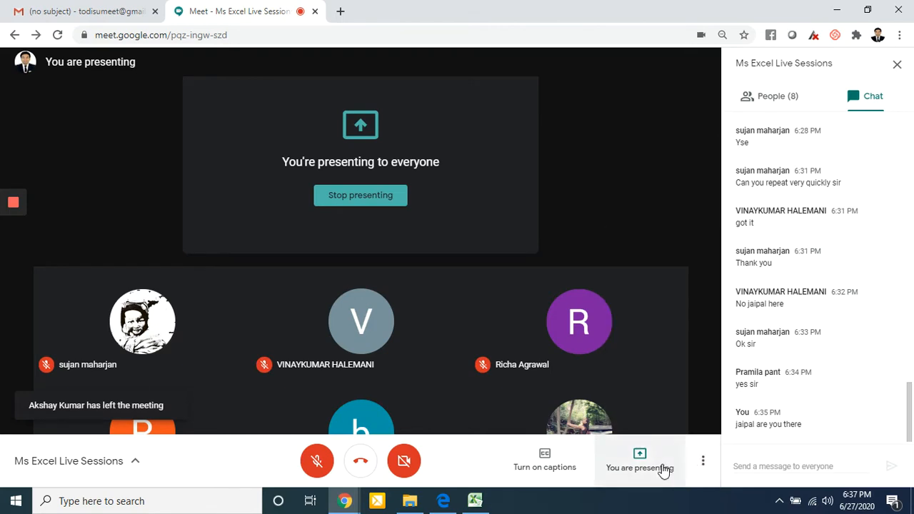
left_click(664, 471)
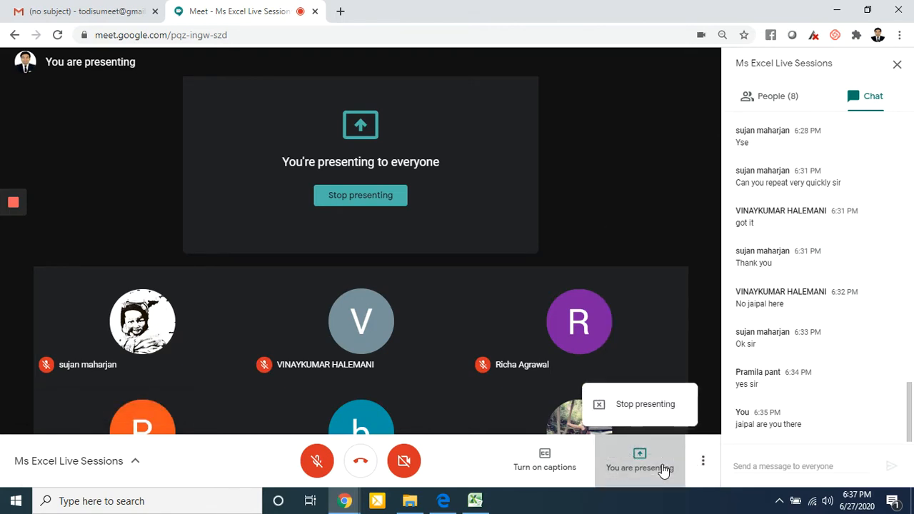
left_click(625, 403)
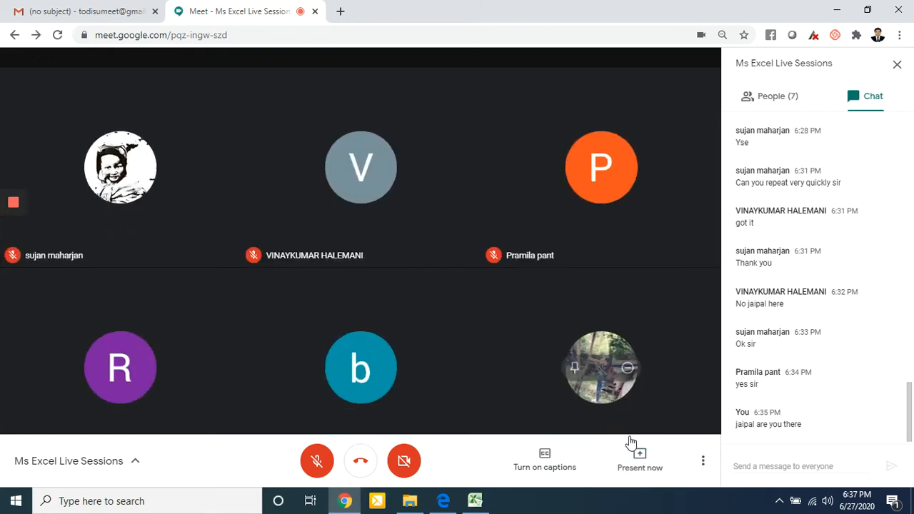
Start presenting a window in the meeting again, sharing the Microsoft Excel window
left_click(640, 466)
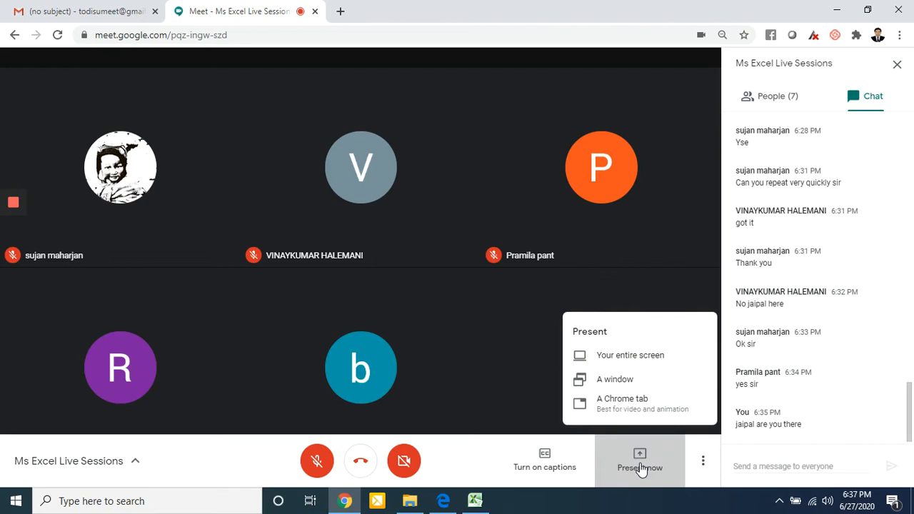
left_click(623, 386)
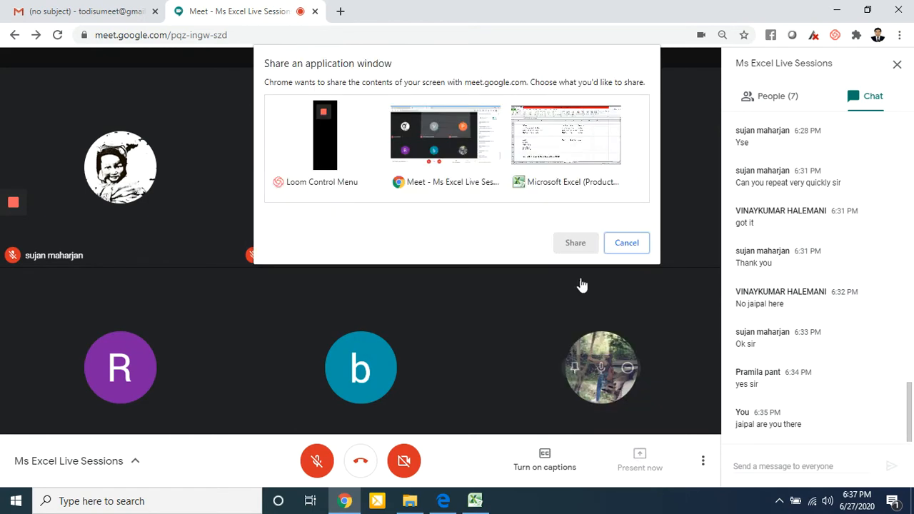
left_click(568, 162)
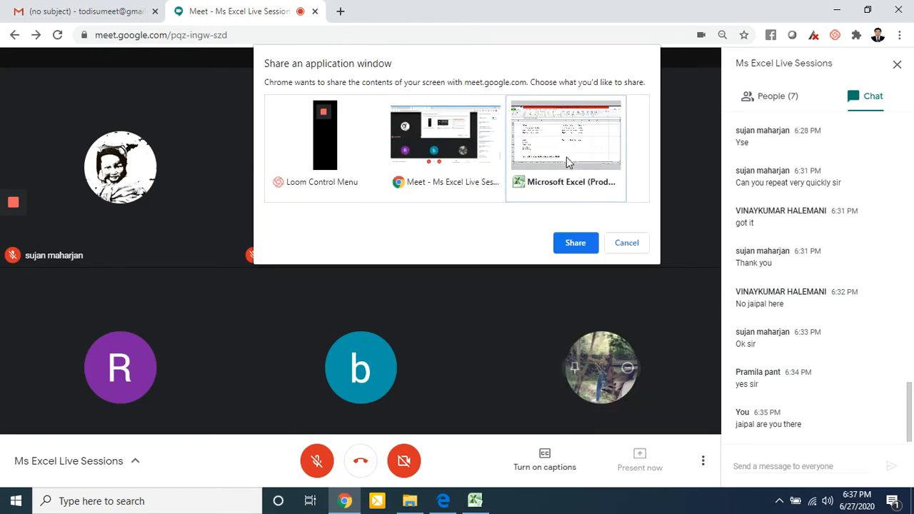
left_click(573, 245)
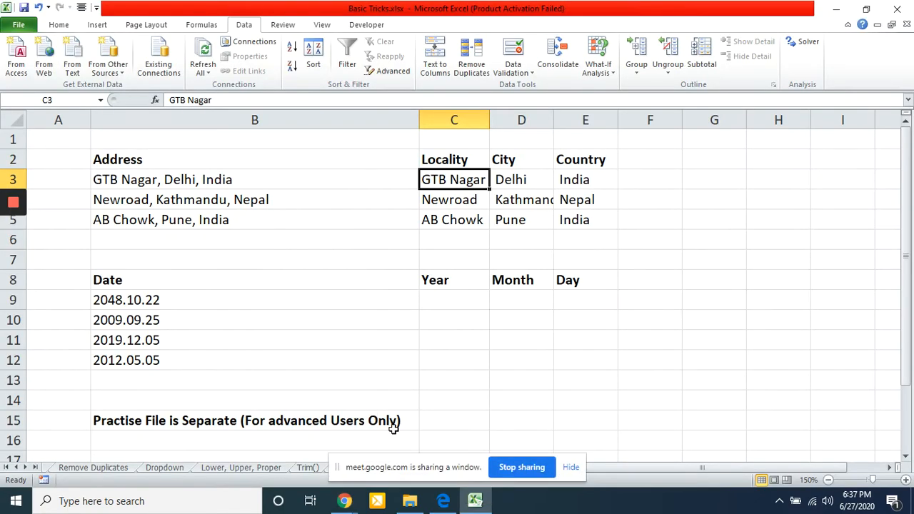
Switch to Google Meet, unmute the microphone to talk with the participants, and return to the Excel workbook
key("alt+Tab")
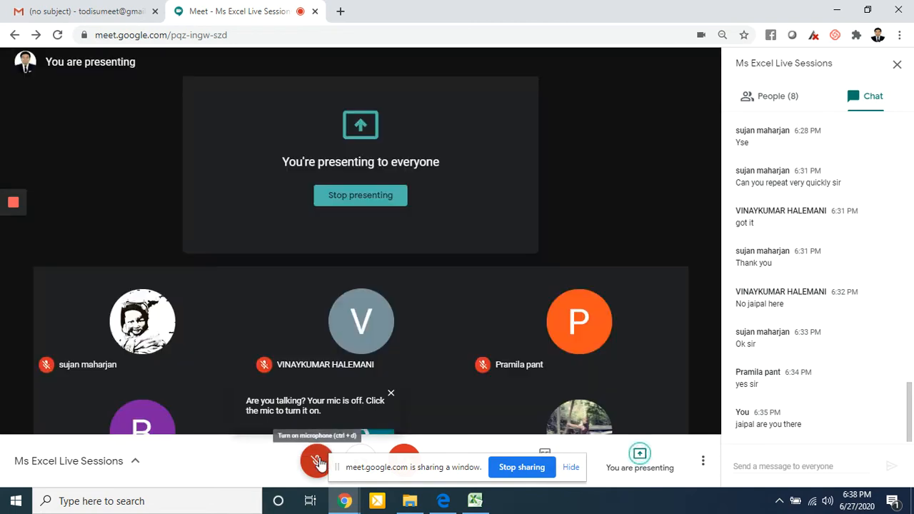
left_click(318, 461)
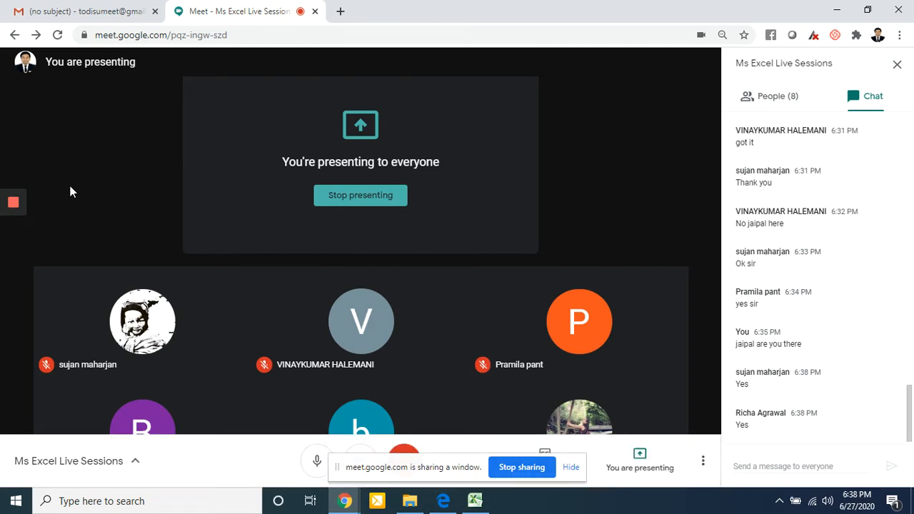
mouse_move(4, 237)
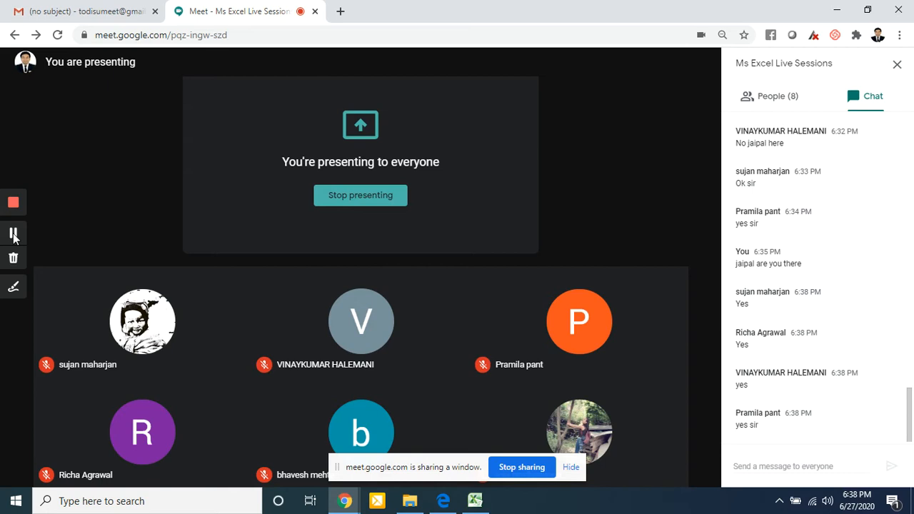
left_click(13, 234)
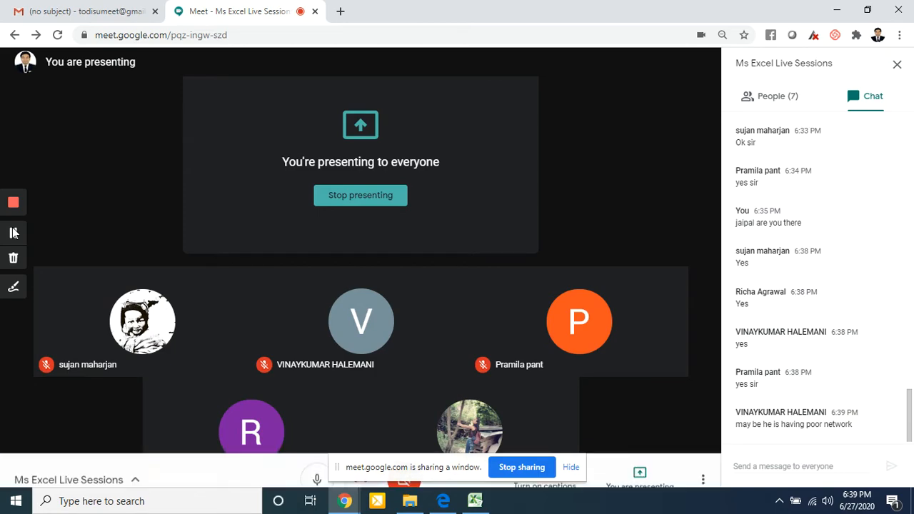
left_click(14, 233)
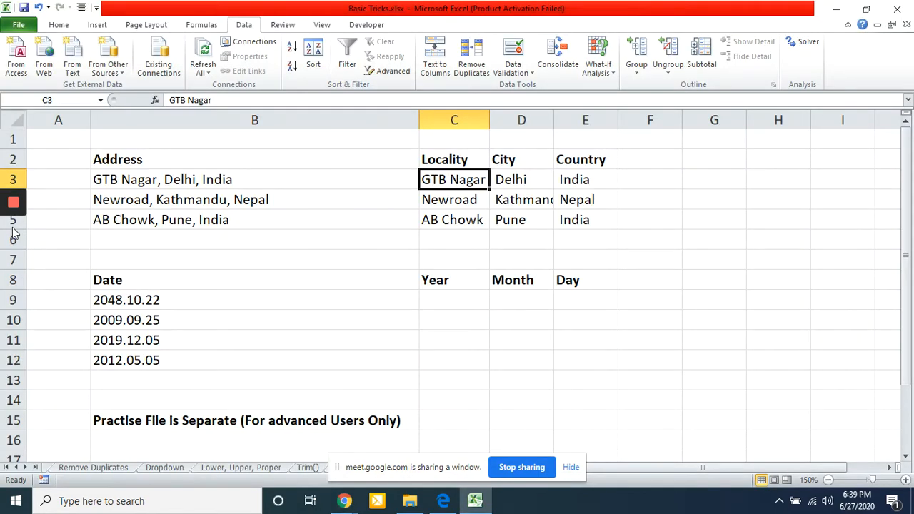
Clear the split locality, city and country values from C3:E5
key("shift+Right")
key("shift+Right")
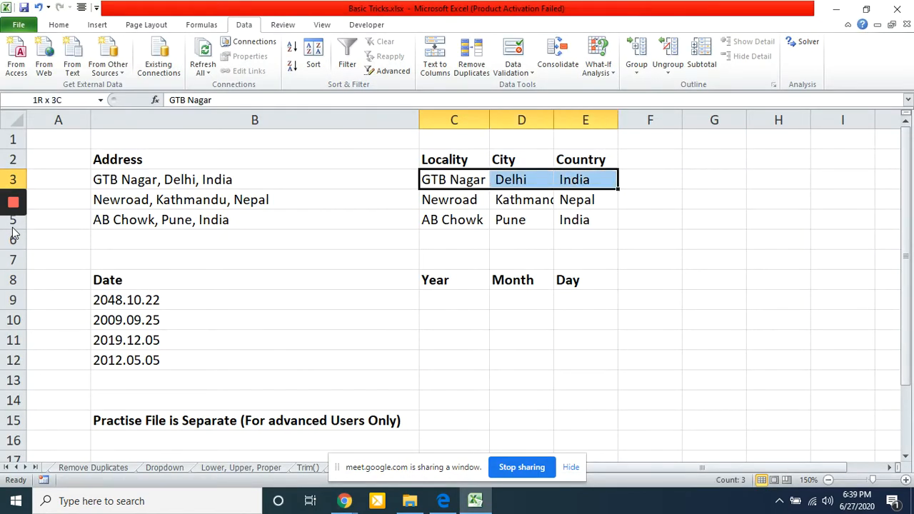
key("shift+Down")
key("shift+Down")
key("Delete")
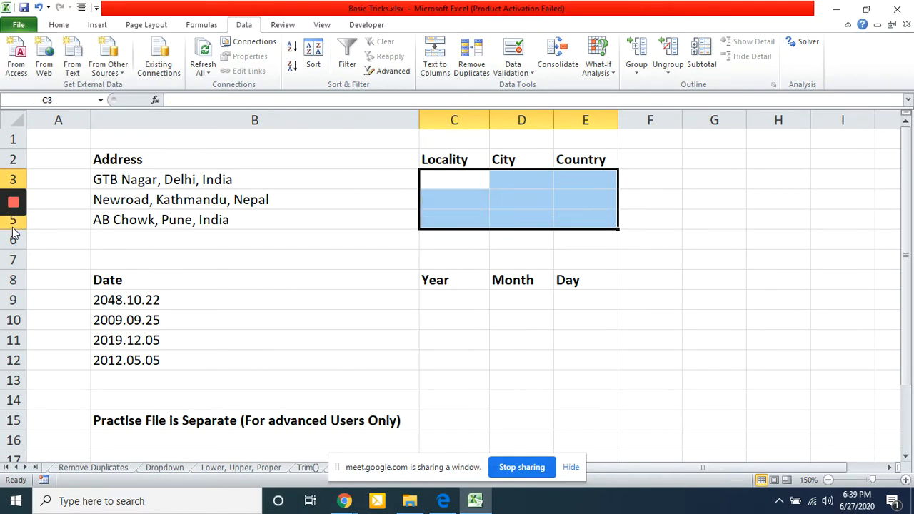
Copy the three addresses in B3:B5 into the Locality column at C3:C5
key("Left")
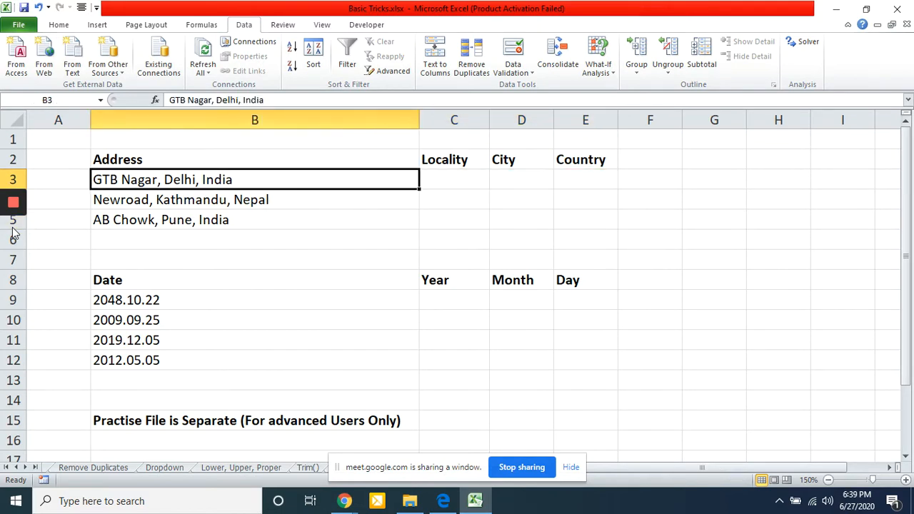
key("shift+Down")
key("shift+Down")
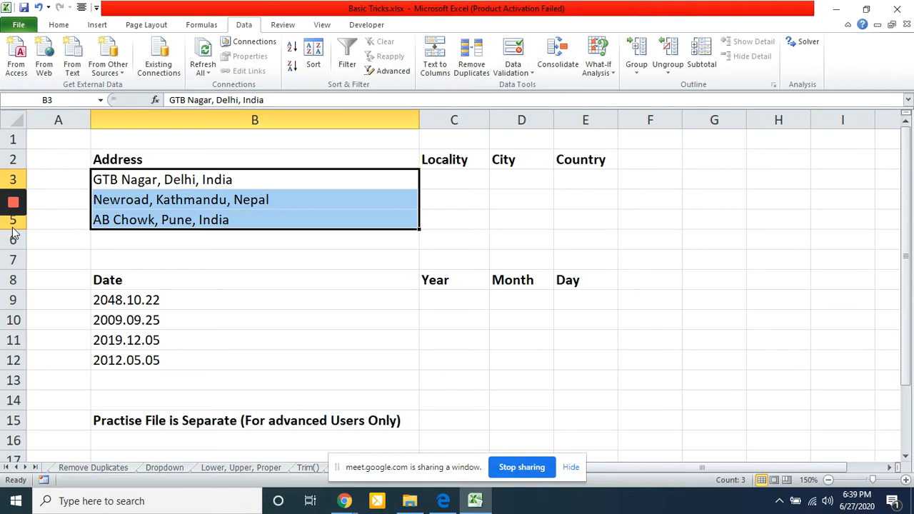
key("ctrl+c")
key("Right")
key("ctrl+v")
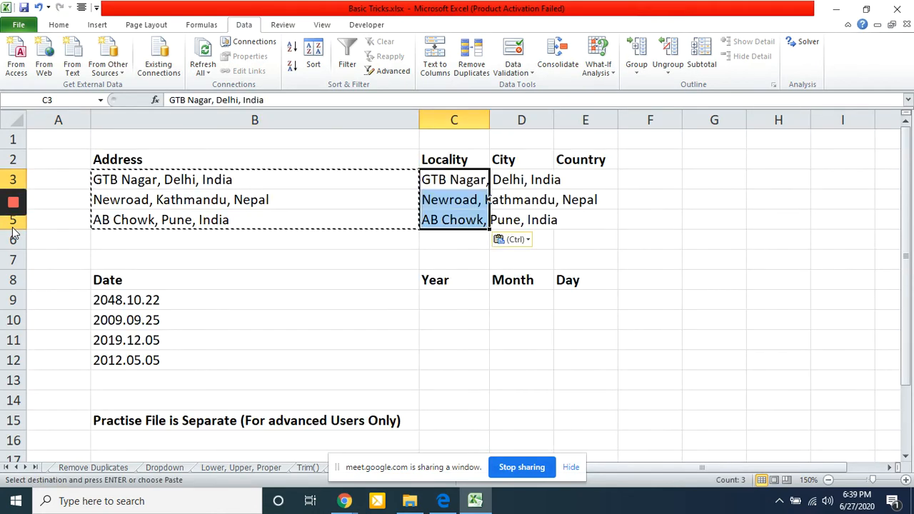
key("Escape")
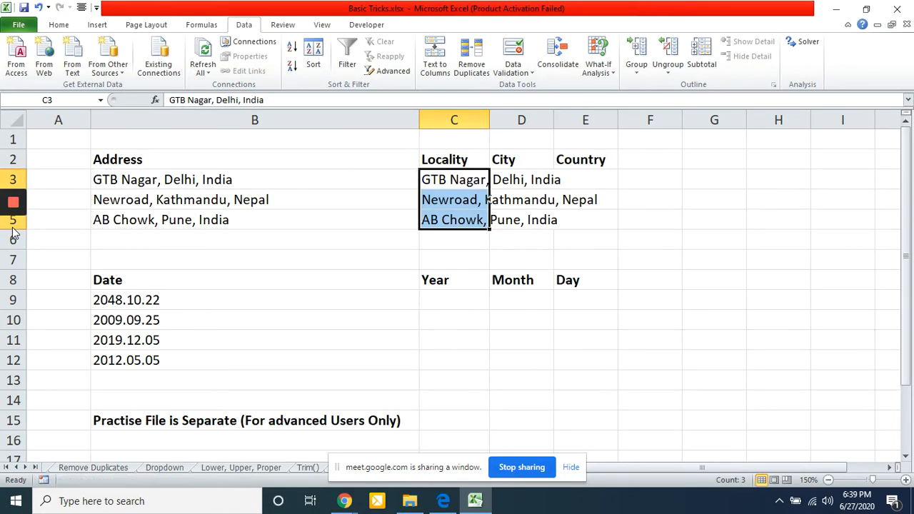
Split the addresses in C3:C5 with Text to Columns as delimited data, using the comma as delimiter
left_click(434, 65)
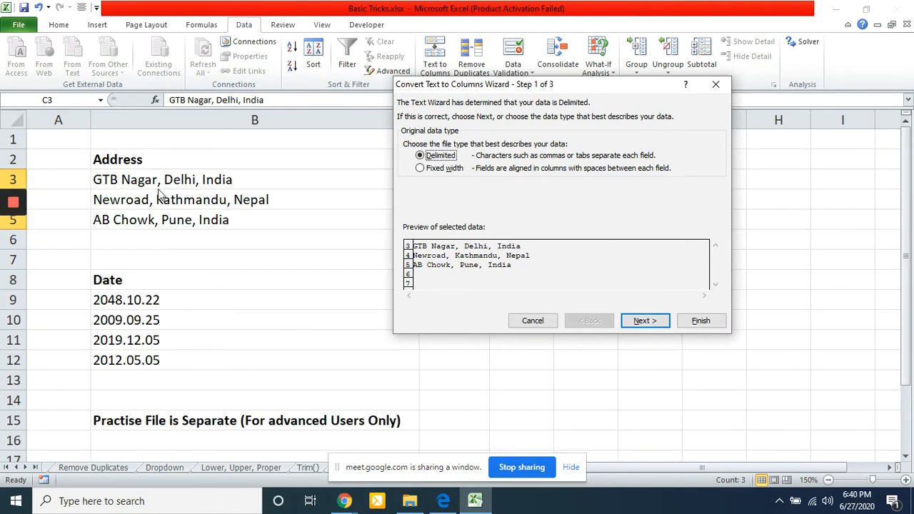
left_click(432, 155)
left_click(645, 321)
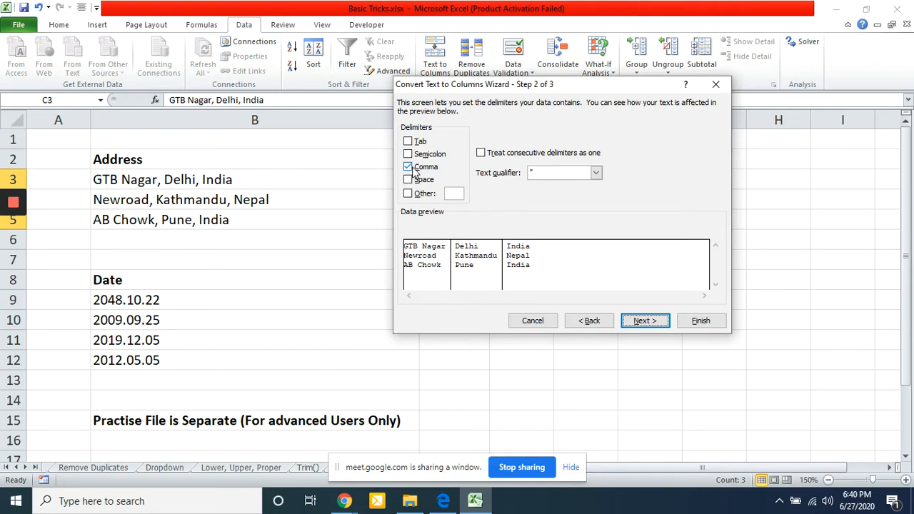
left_click(701, 321)
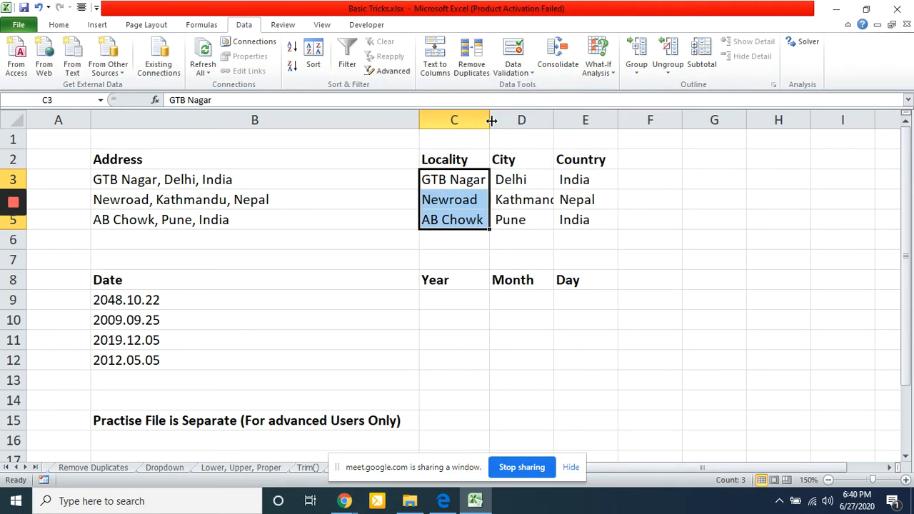
Select the first split locality, check the Google Meet chat for replies, and return to the Excel workbook
left_click(461, 182)
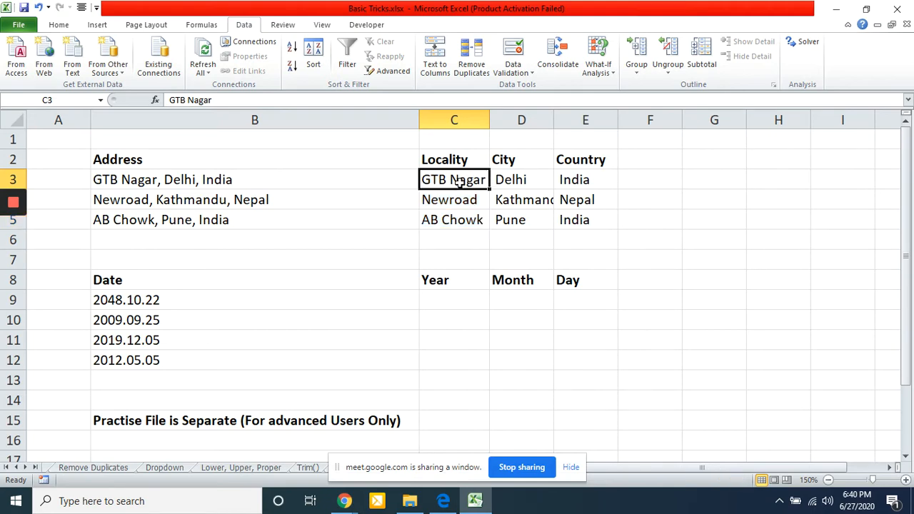
key("alt+Tab")
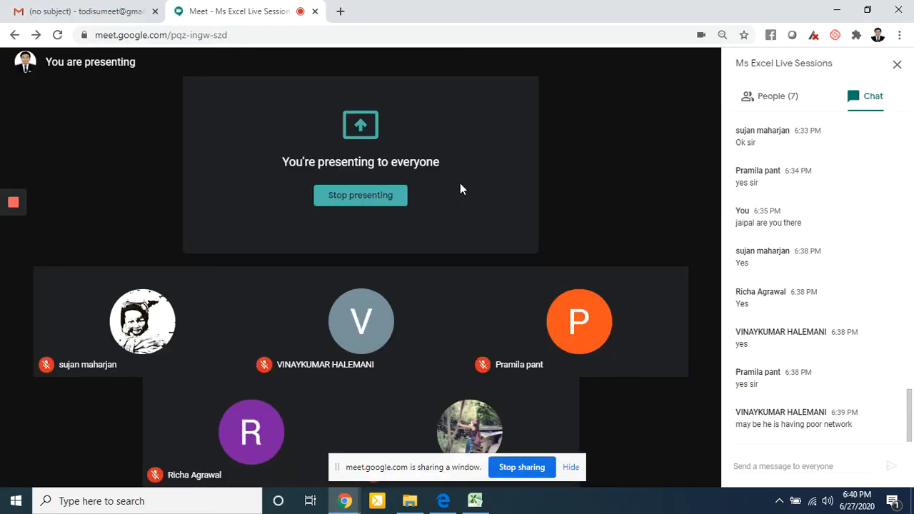
key("alt+Tab")
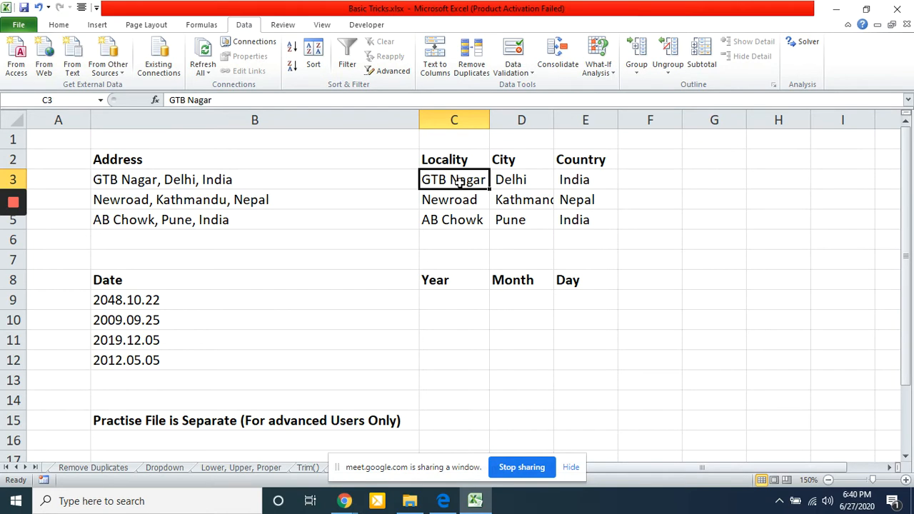
Select the dates in B9:B12 to present the next splitting example
key("Down")
key("Down")
key("Down")
key("Down")
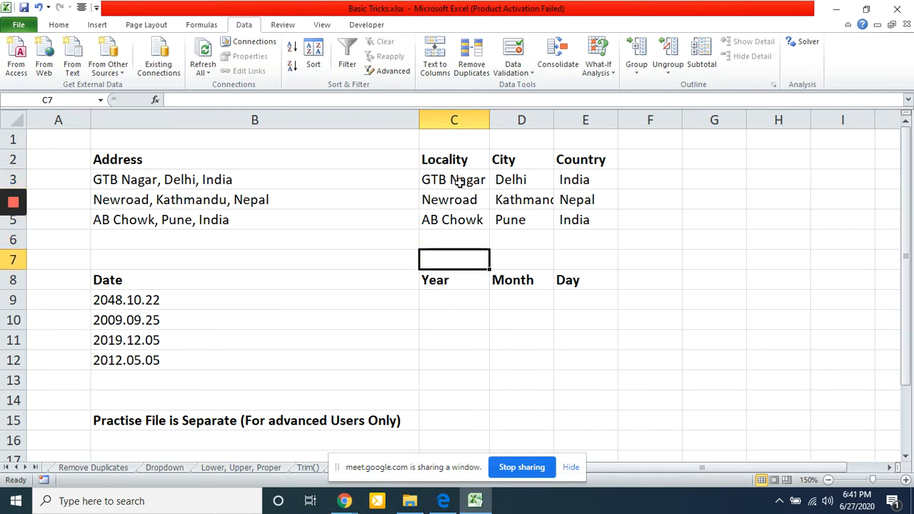
key("Left")
key("Left")
key("Right")
key("Down")
key("Down")
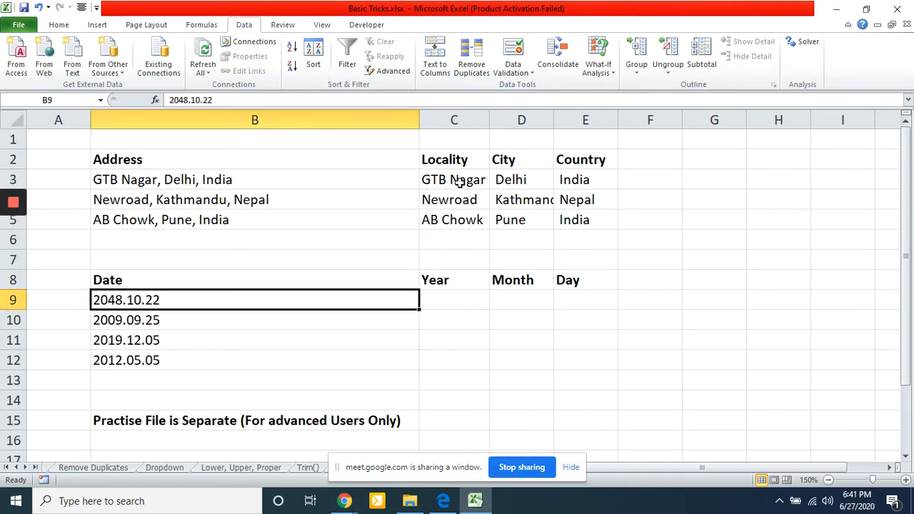
key("shift+Down")
key("shift+Down")
key("shift+Down")
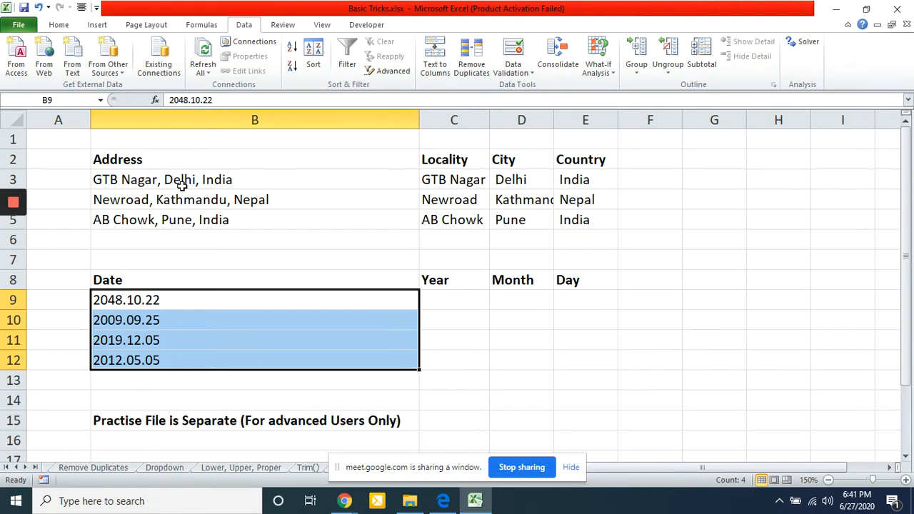
Copy the four dates in B9:B12 into the Year column at C9:C12
left_click(125, 300)
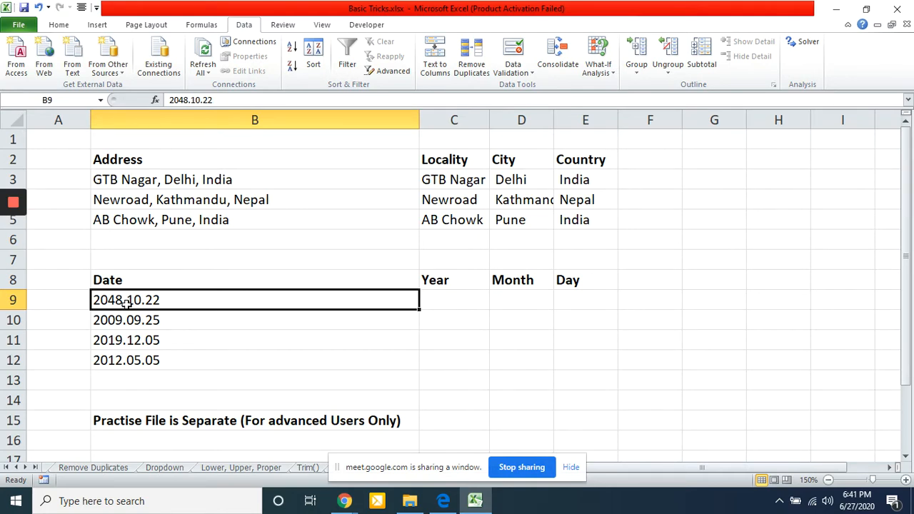
key("ctrl+shift+Down")
key("ctrl+c")
key("Right")
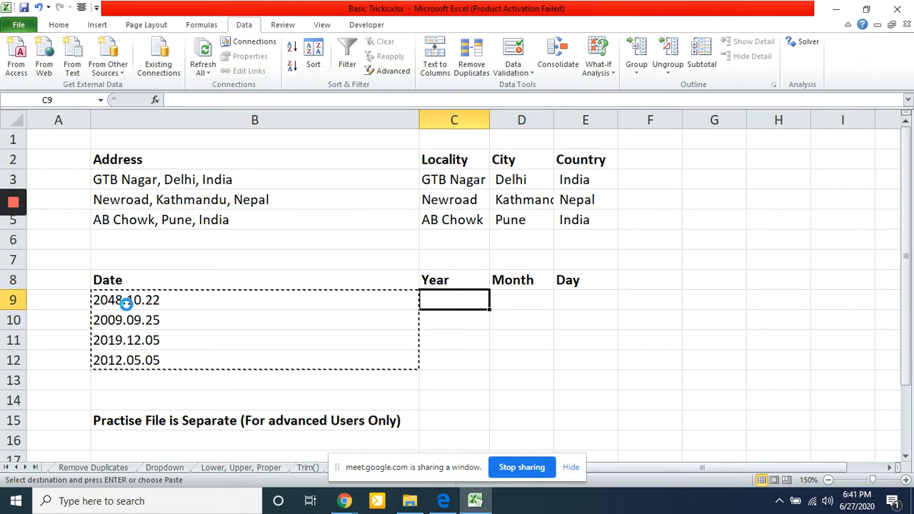
key("ctrl+v")
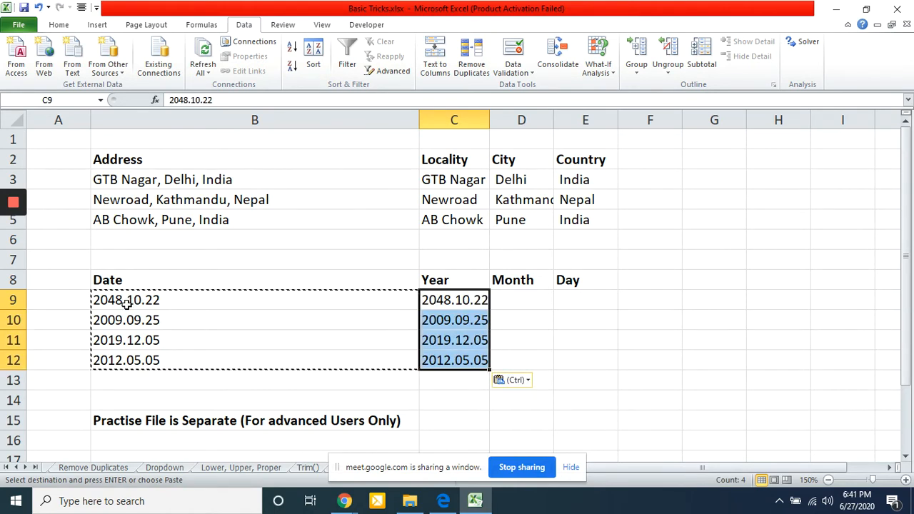
key("Escape")
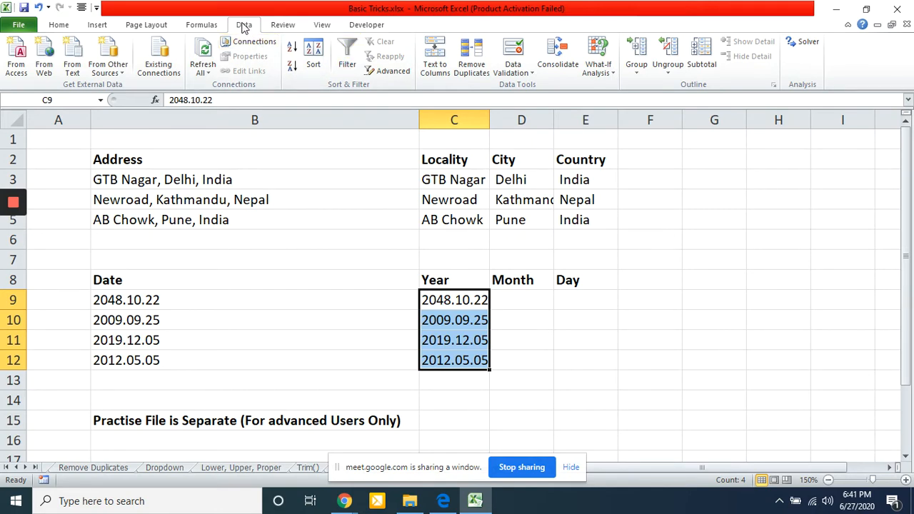
Split the dates in C9:C12 with Text to Columns as delimited data, replacing the comma delimiter with a custom period
left_click(438, 64)
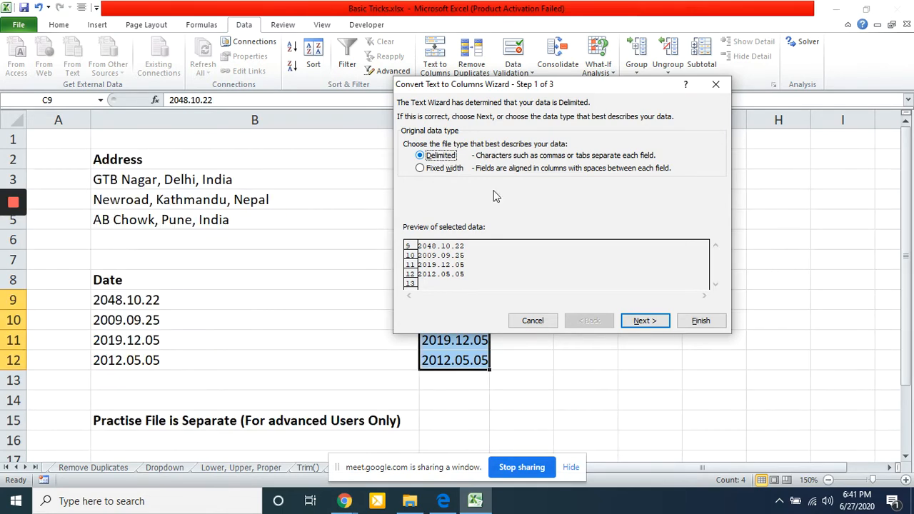
left_click(653, 324)
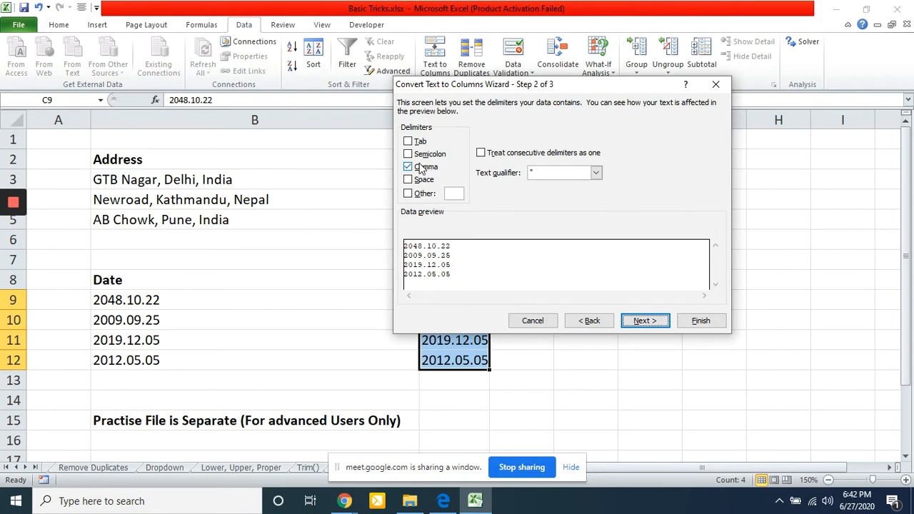
left_click(421, 167)
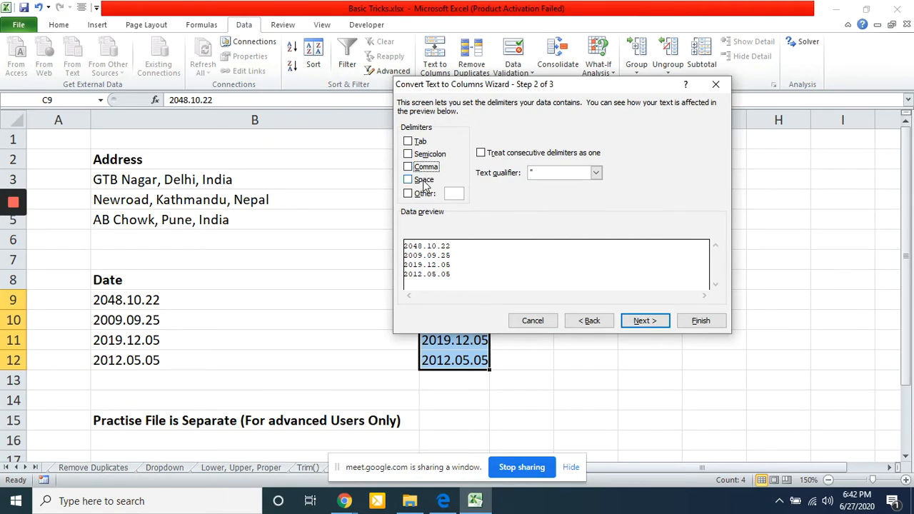
left_click(408, 194)
type(".")
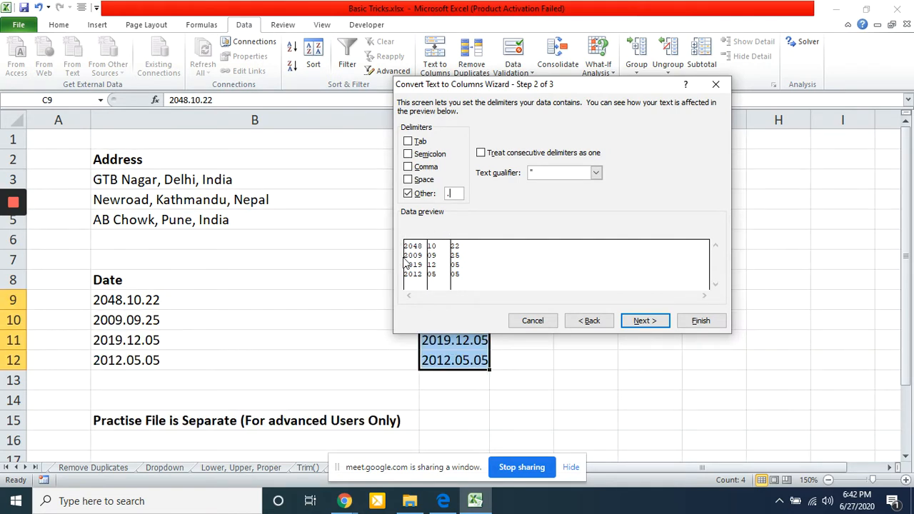
key("BackSpace")
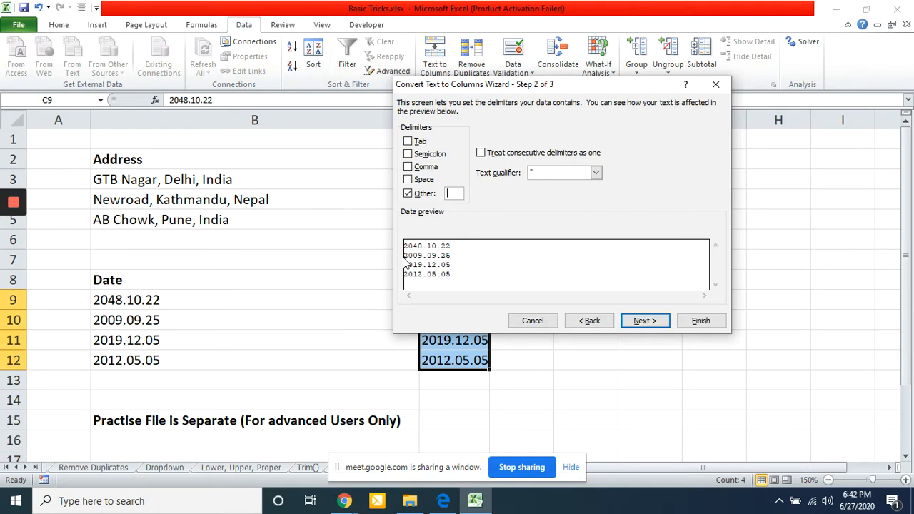
type(".")
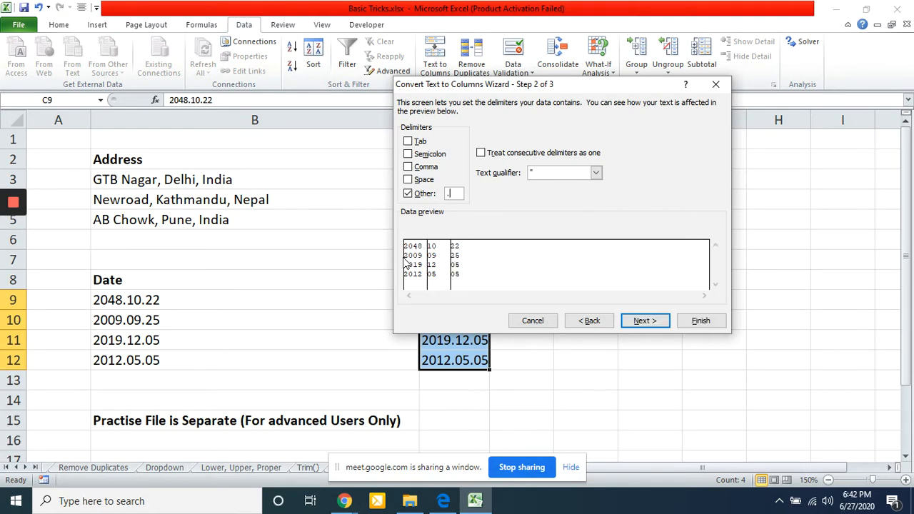
left_click(699, 322)
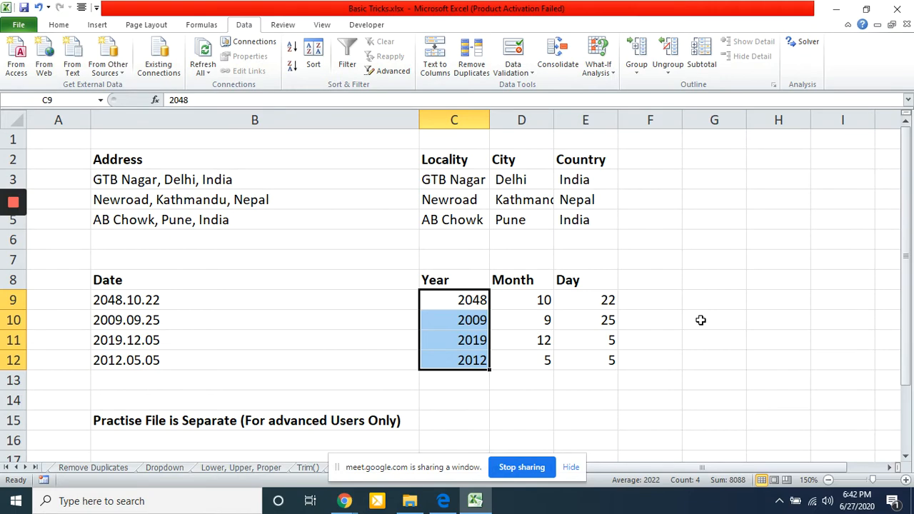
Switch to Google Meet and resume presenting the shared window to the class
key("alt+Tab")
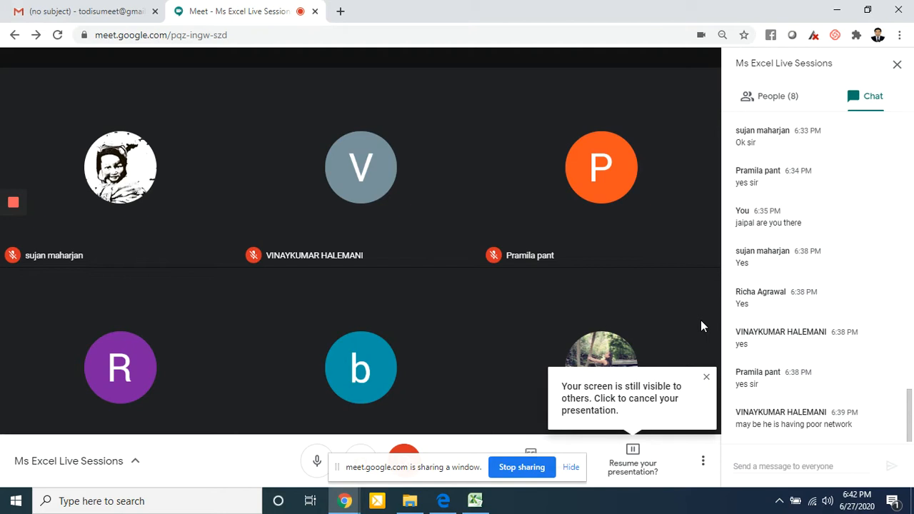
left_click(634, 453)
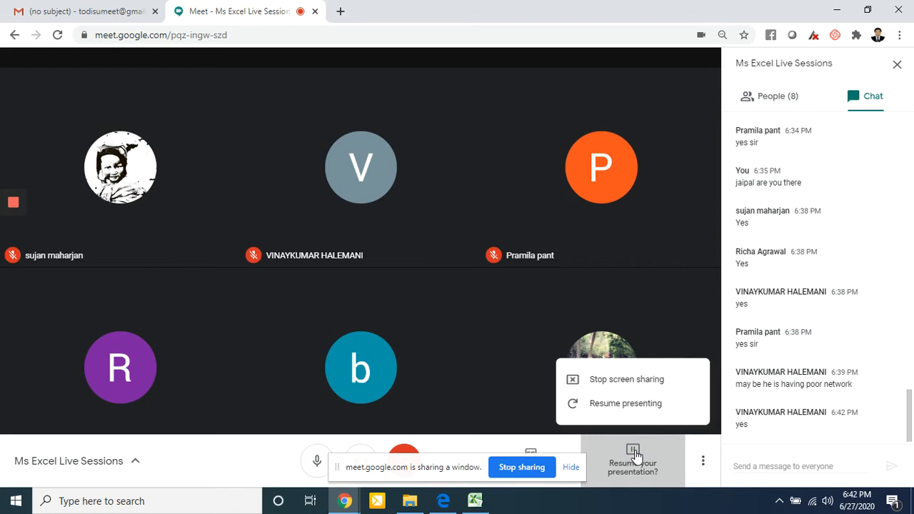
left_click(620, 404)
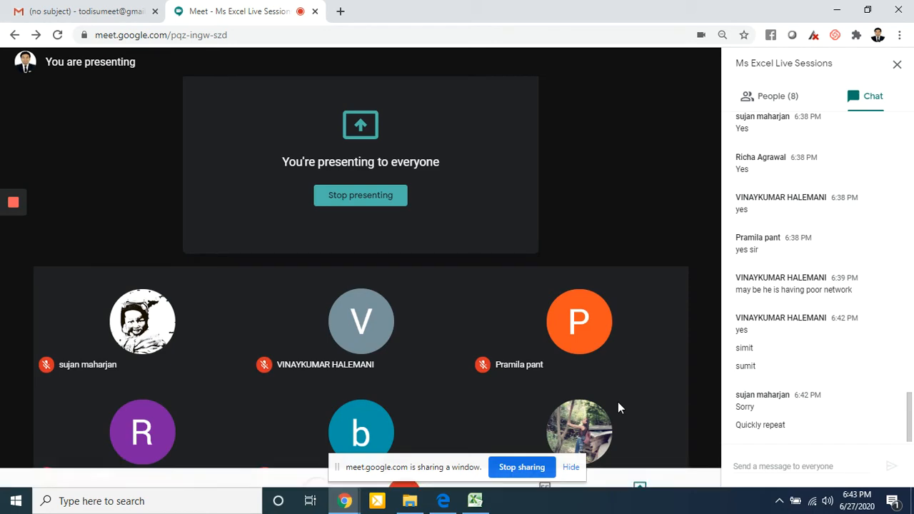
Return to the Excel workbook and clear the split year, month and day values in C9:E12
key("alt+Tab")
key("shift+Right")
key("shift+Right")
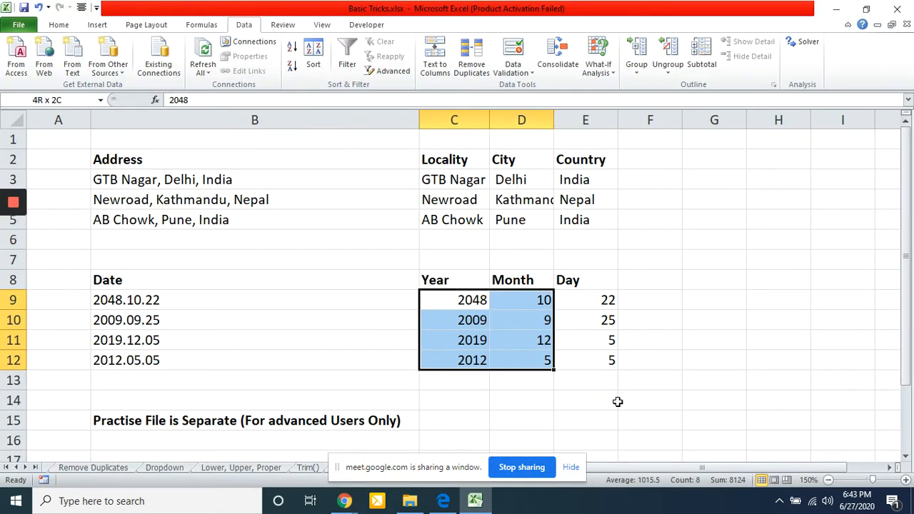
key("Delete")
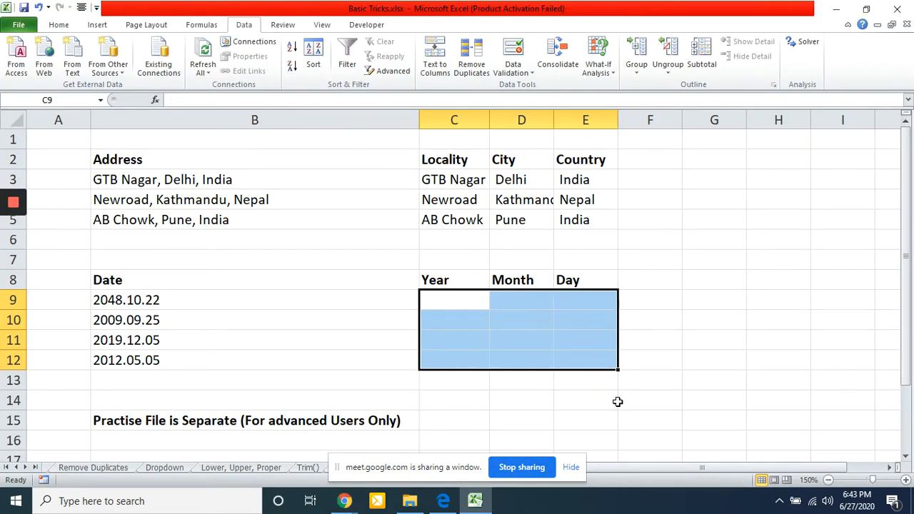
key("Left")
key("ctrl+shift+Down")
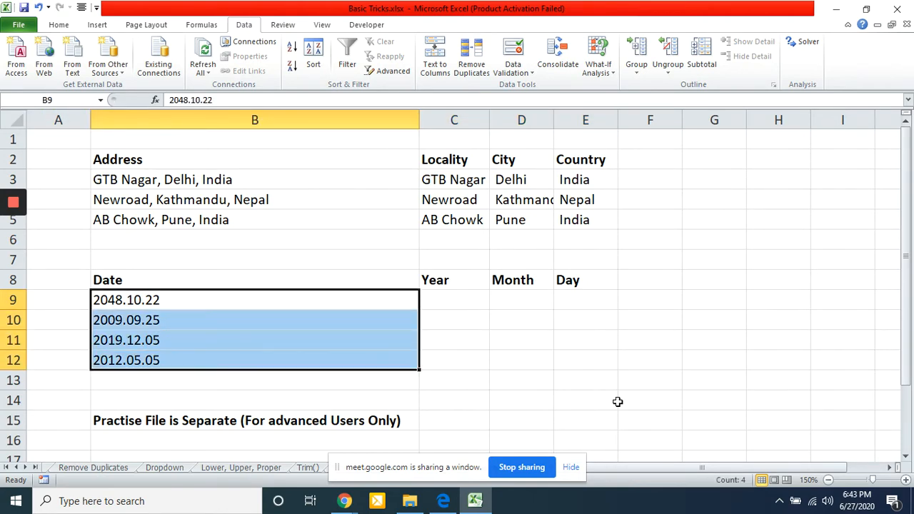
key("ctrl+x")
key("Right")
key("ctrl+v")
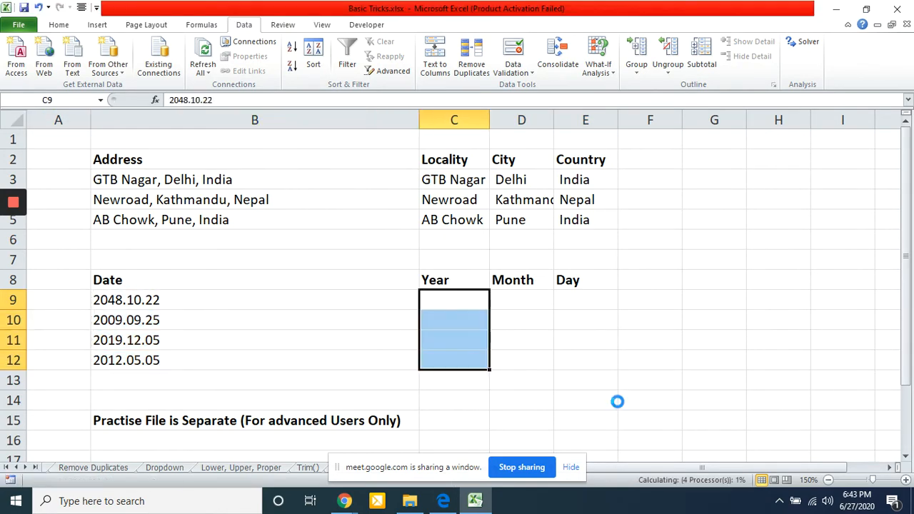
key("ctrl+z")
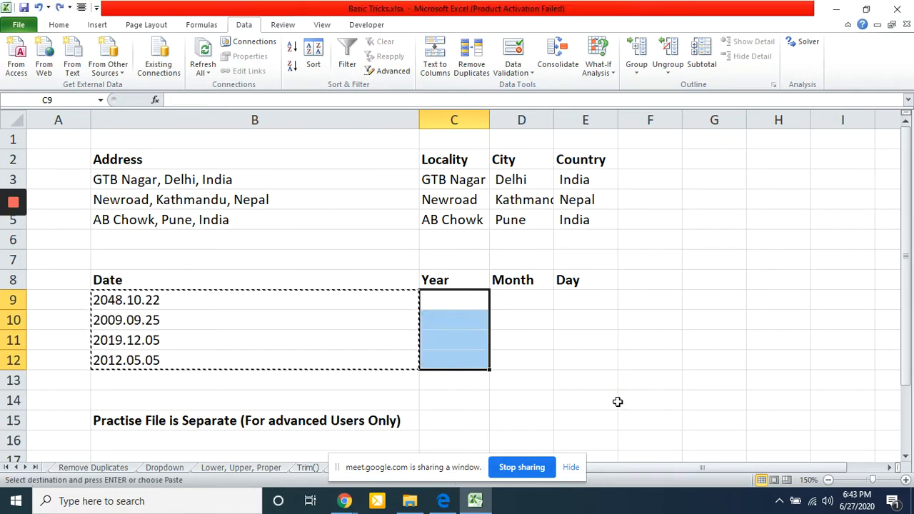
key("ctrl+x")
key("Right")
Copy the four dates in B9:B12 into the Year column starting at C9
key("Left")
key("Left")
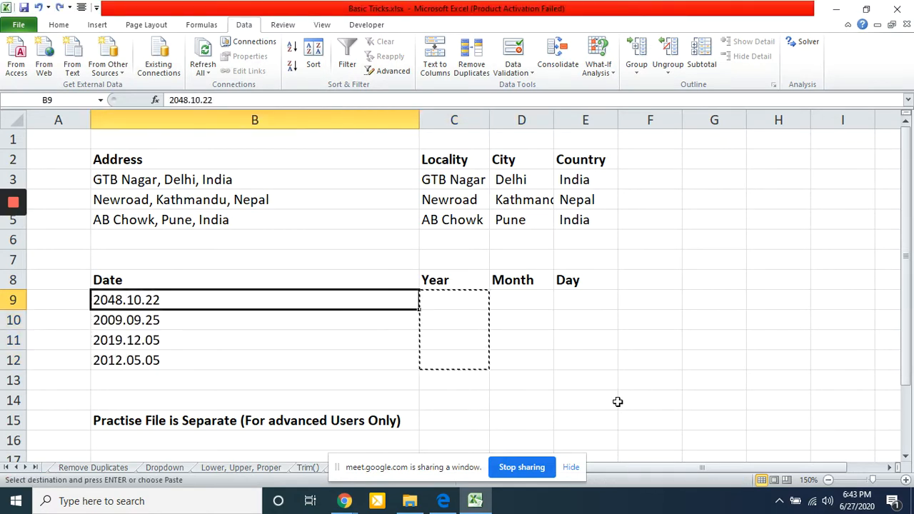
key("ctrl+shift+Down")
key("ctrl+x")
key("Right")
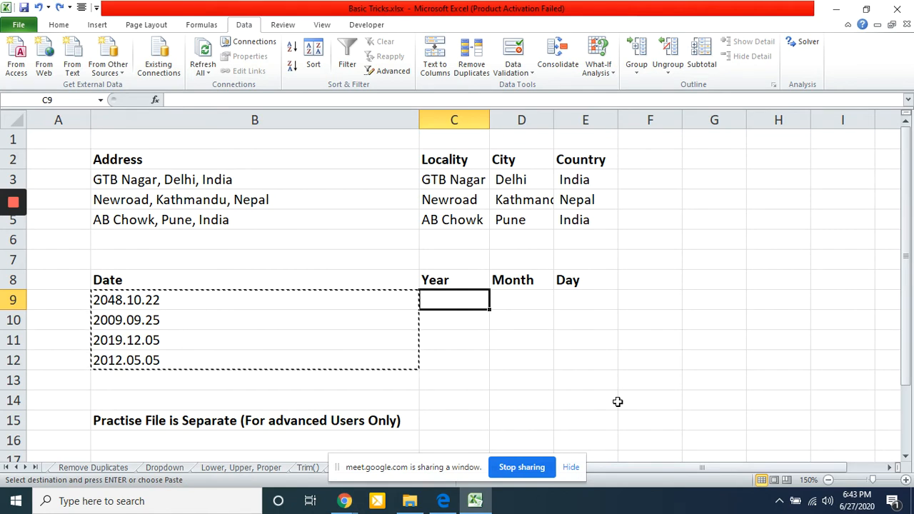
key("ctrl+v")
key("Escape")
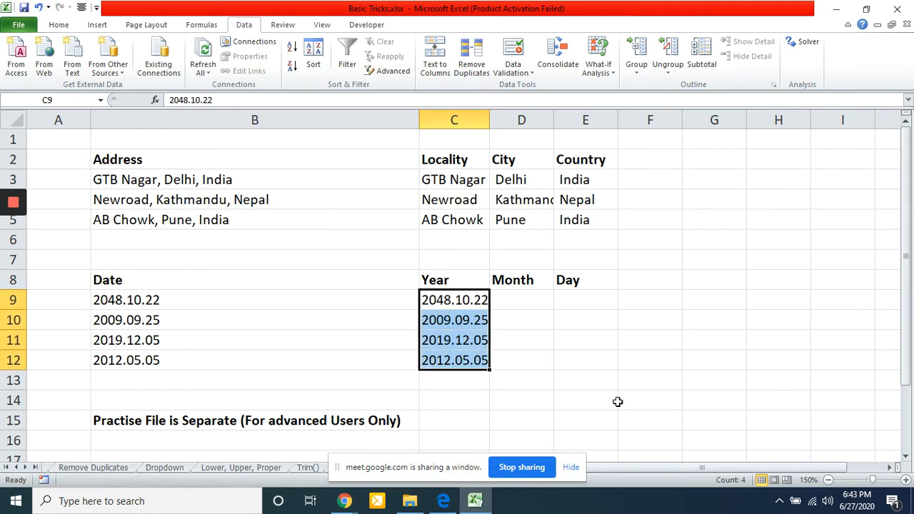
Split the copied dates in C9:C12 into year, month and day with Text to Columns, using a period as the other delimiter
left_click(437, 66)
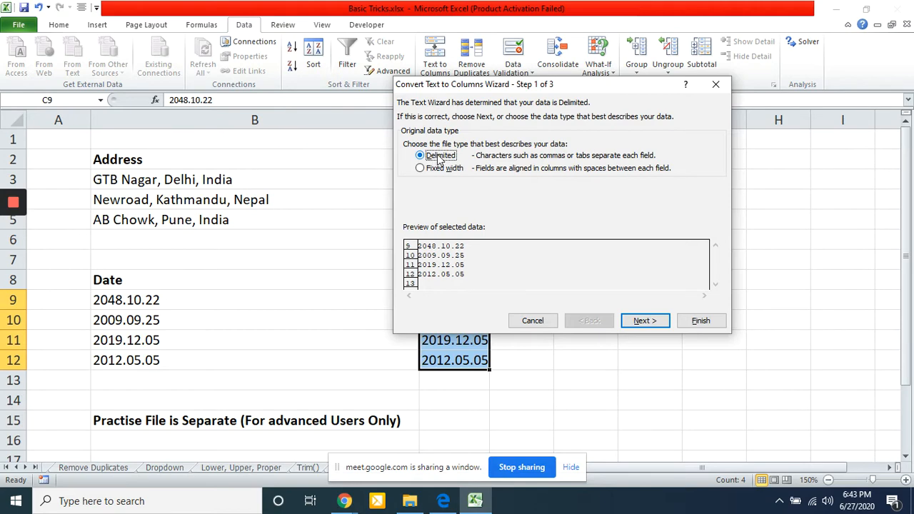
left_click(640, 322)
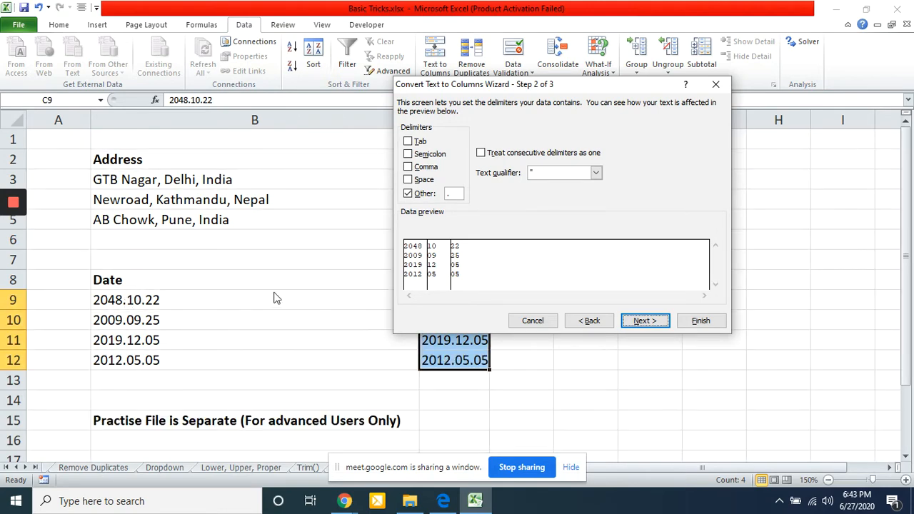
left_click(454, 193)
key("BackSpace")
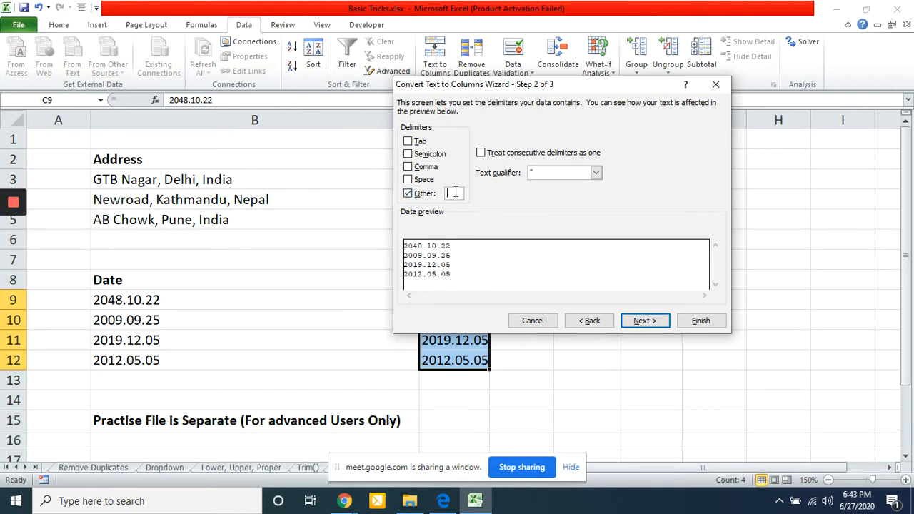
type(".")
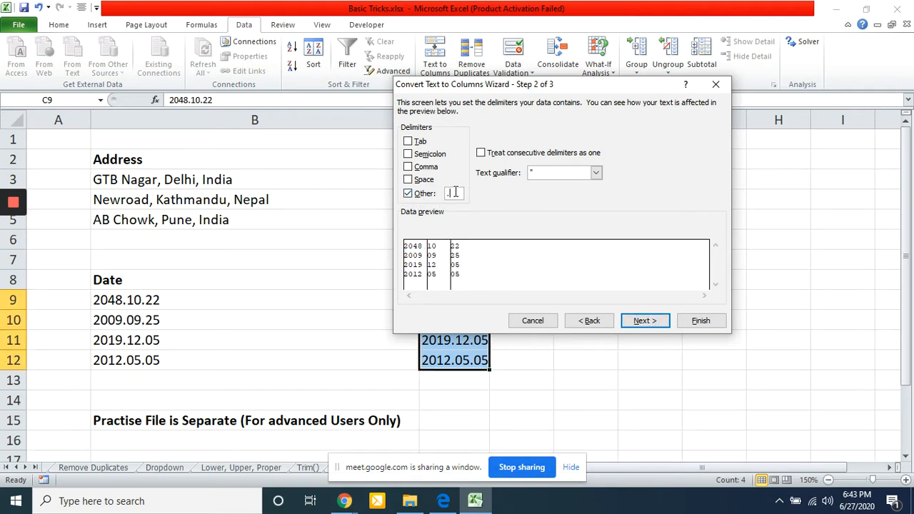
left_click(710, 320)
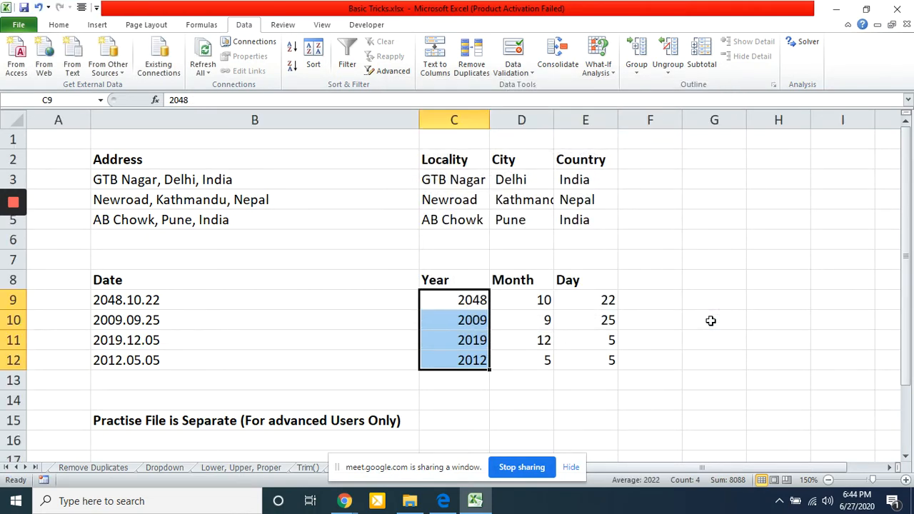
Check the Google Meet chat for participants' replies and return to the Excel workbook
key("alt+Tab")
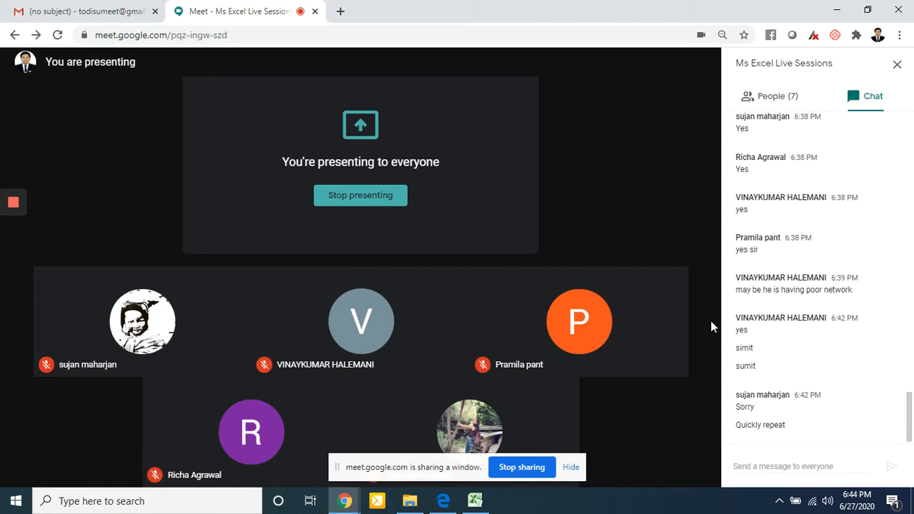
mouse_move(705, 373)
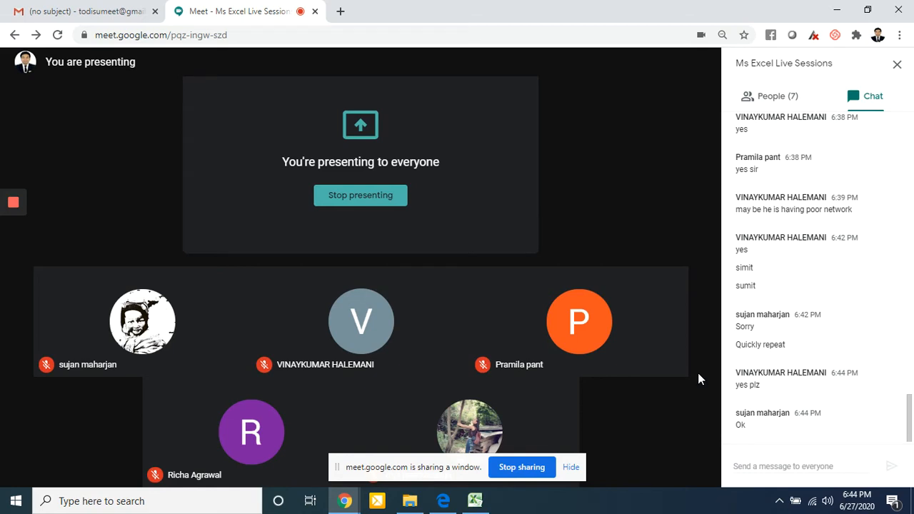
key("alt+Tab")
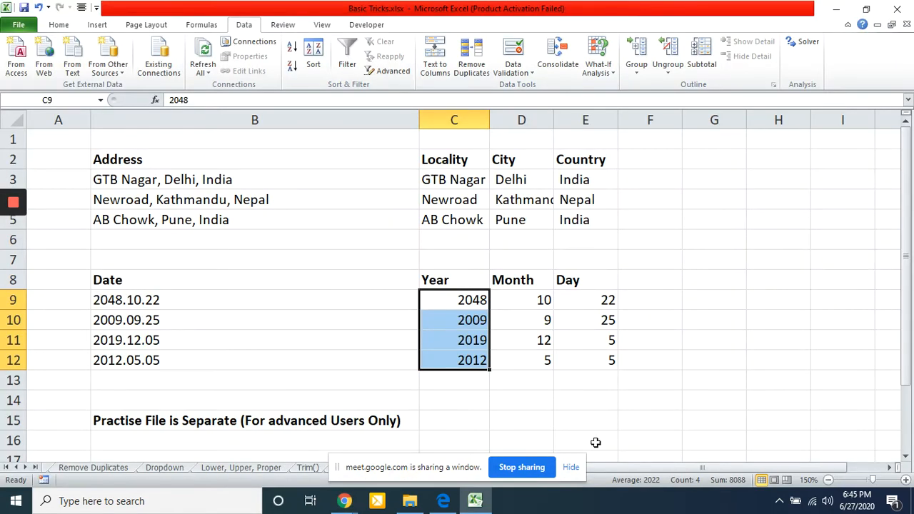
Hide the screen-sharing notice and open the Spellcheck sheet
left_click(571, 467)
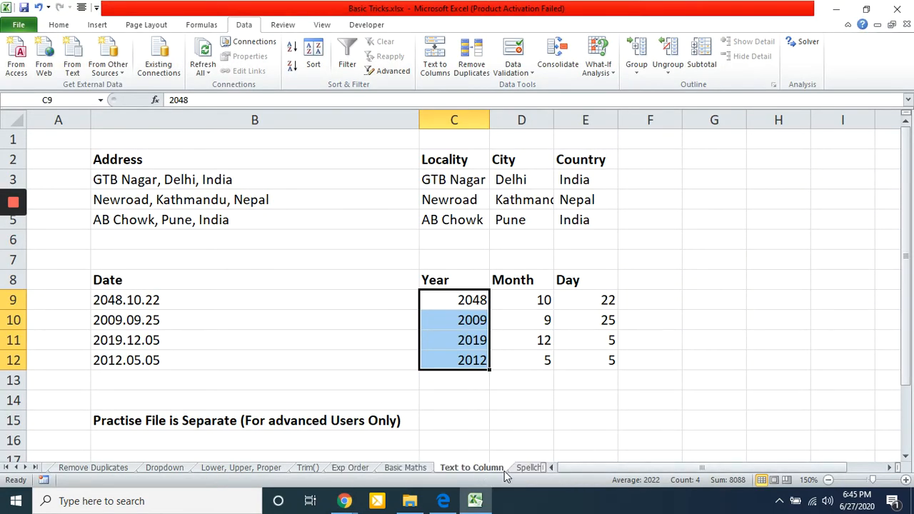
left_click(528, 467)
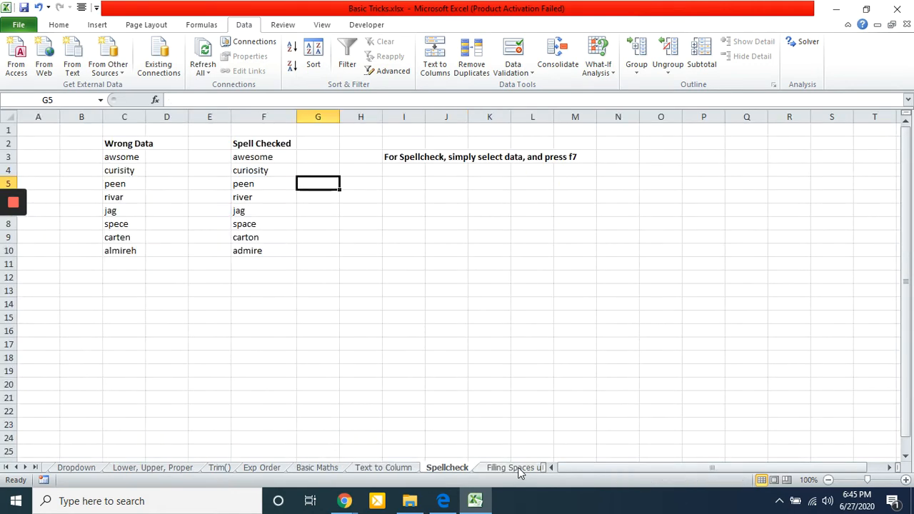
left_click(410, 209)
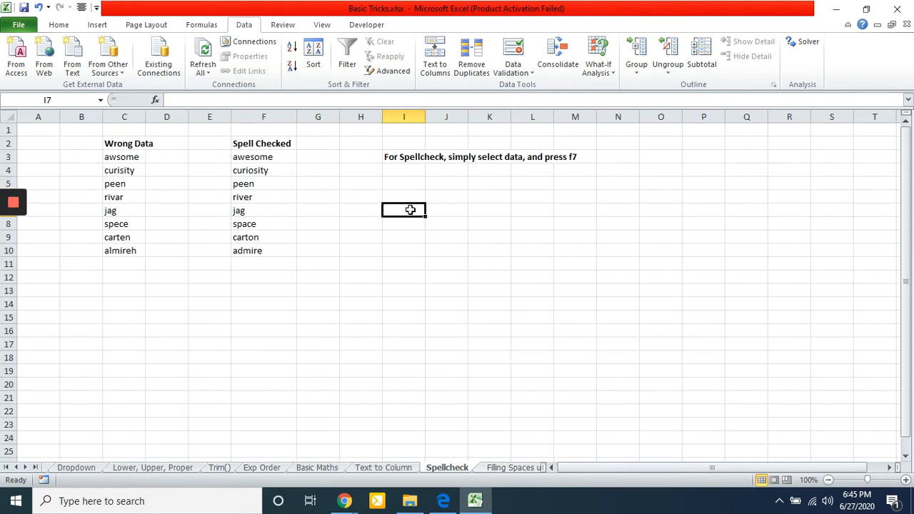
Select the Wrong Data heading in C2 and autofit column C to its contents
key("Left")
key("Left")
key("Left")
key("Left")
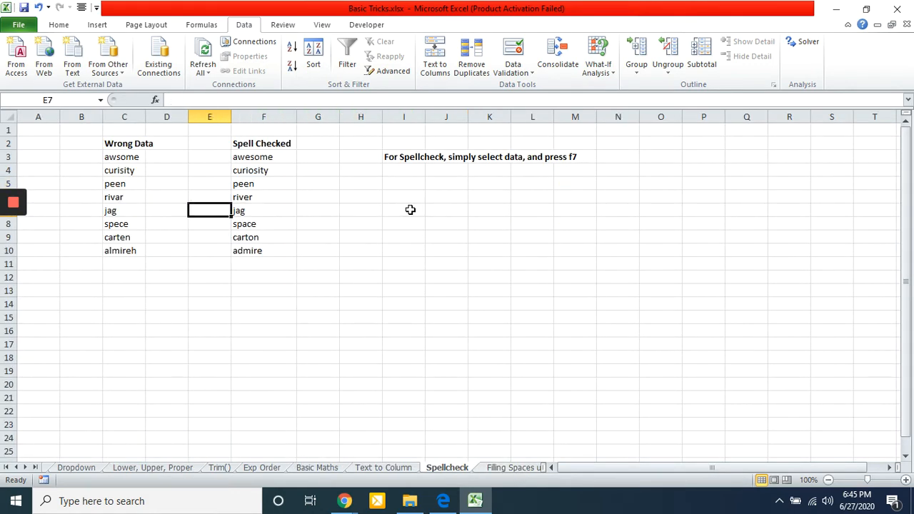
key("Up")
key("Up")
key("Left")
key("Up")
key("Up")
key("Up")
key("Left")
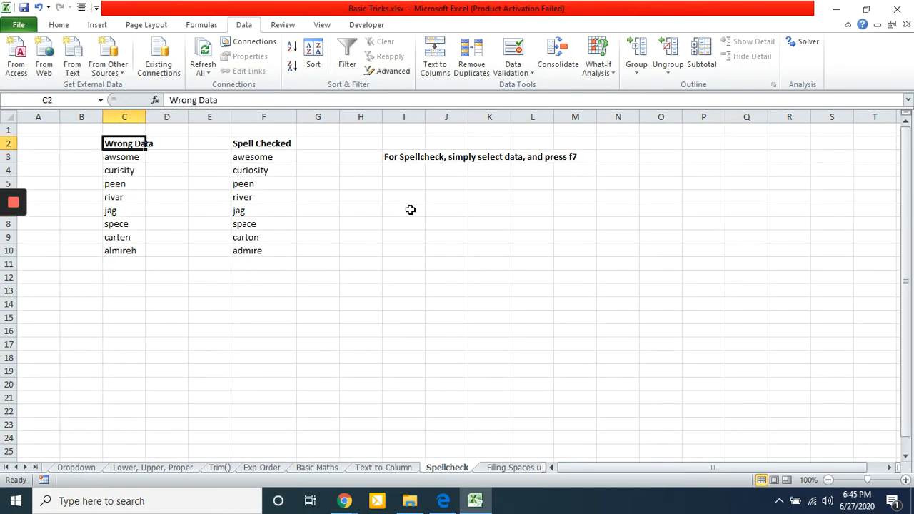
double_click(145, 115)
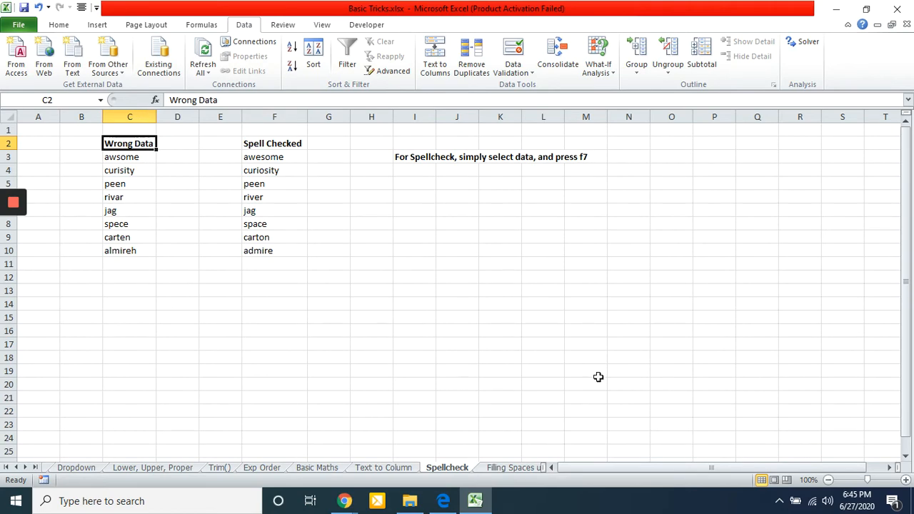
Zoom the Spellcheck sheet to 150% for the class
left_click(905, 479)
left_click(904, 480)
left_click(905, 480)
left_click(904, 479)
left_click(905, 479)
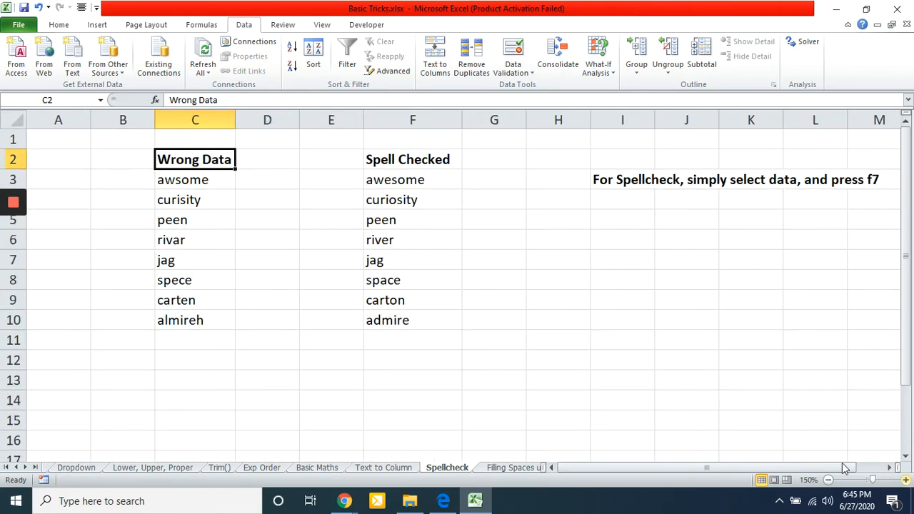
Switch to Google Meet, admit the waiting participant to the meeting, and return to the Excel workbook
key("alt+Tab")
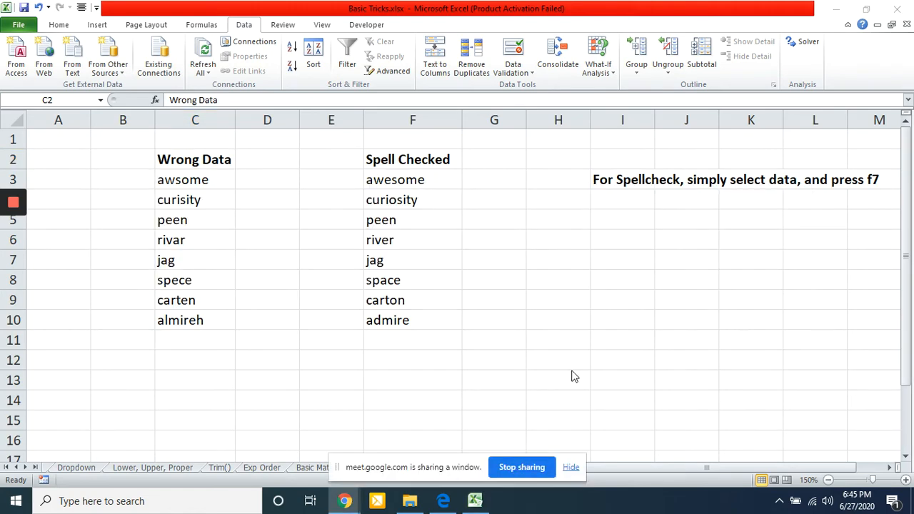
key("alt+Tab")
key("alt+Tab")
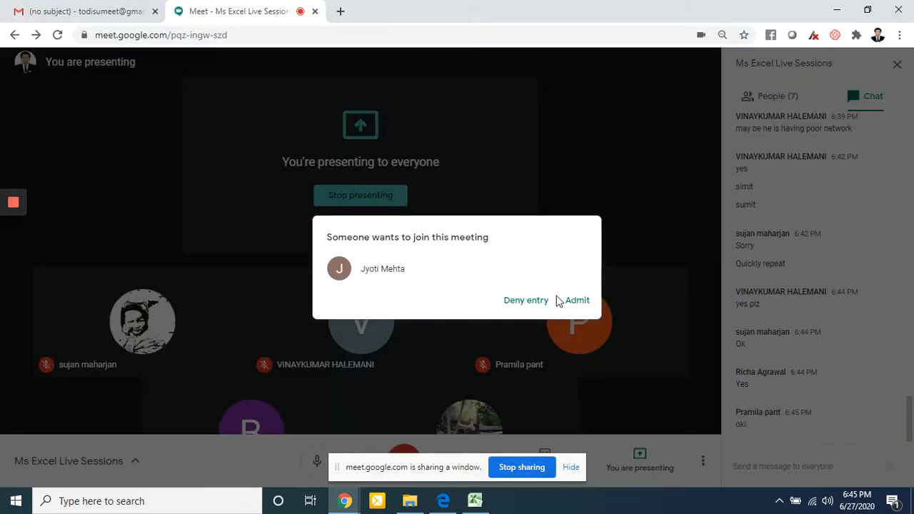
left_click(578, 304)
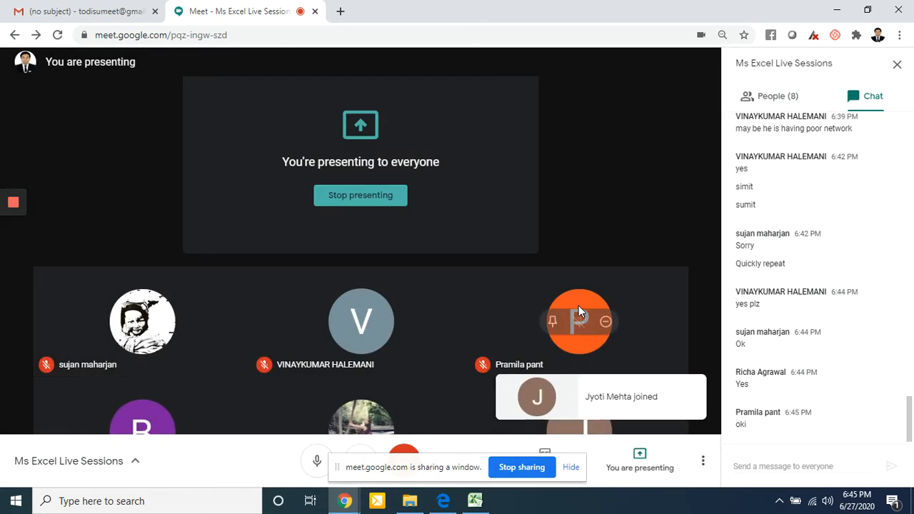
key("alt+Tab")
key("alt+Tab")
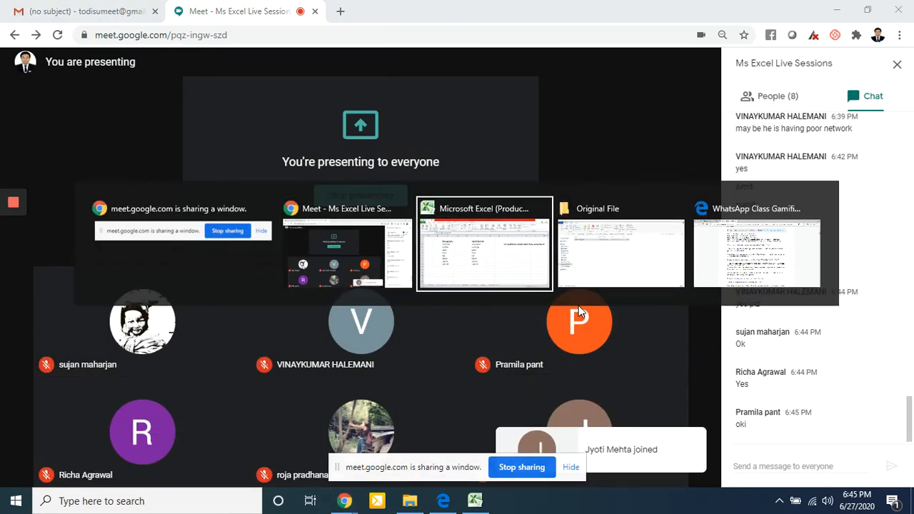
Go through the misspelled words under the Wrong Data heading from C3 down to C10
key("Right")
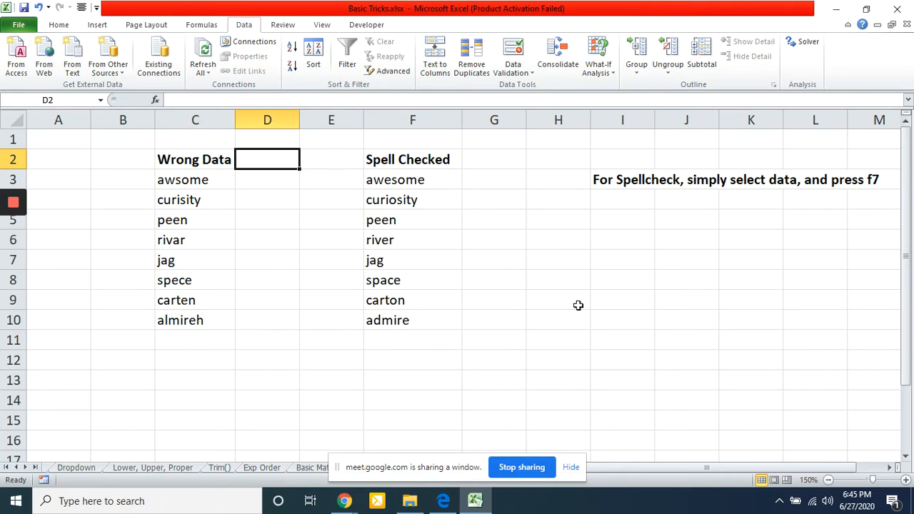
key("Down")
key("Left")
key("Down")
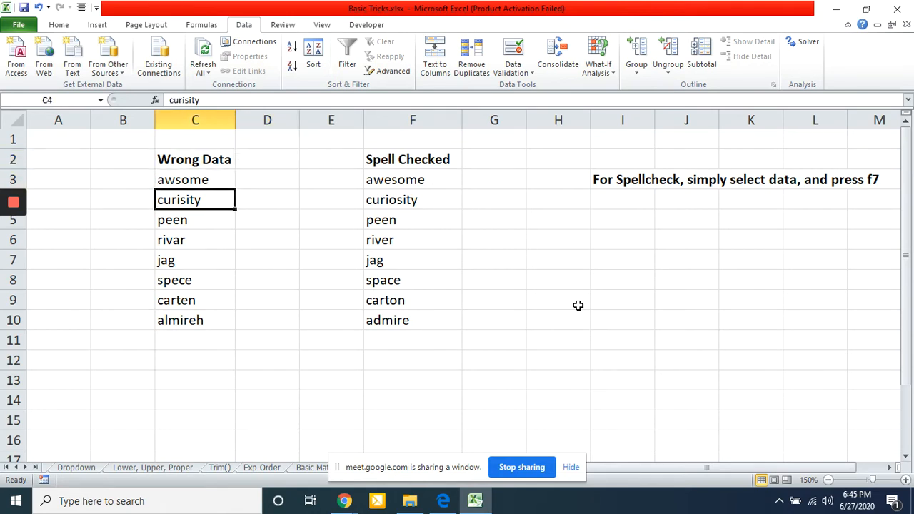
key("Down")
key("Down")
key("Down")
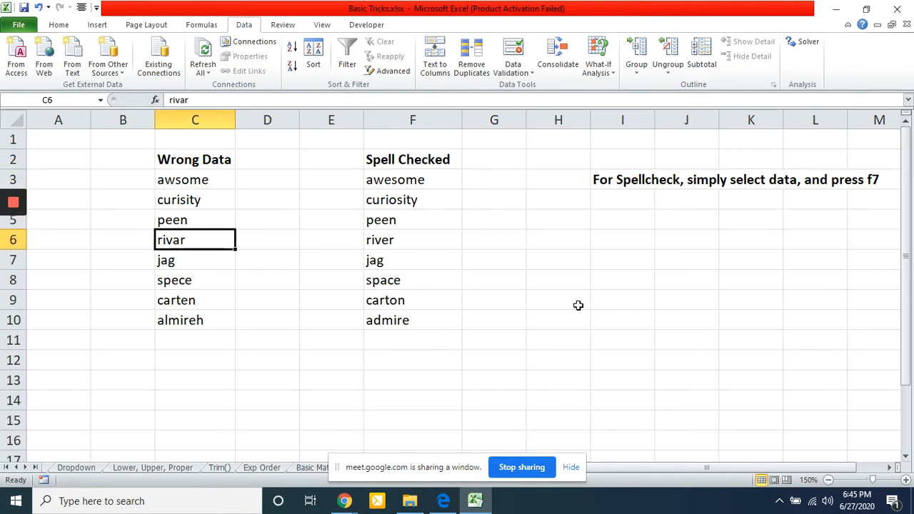
key("Down")
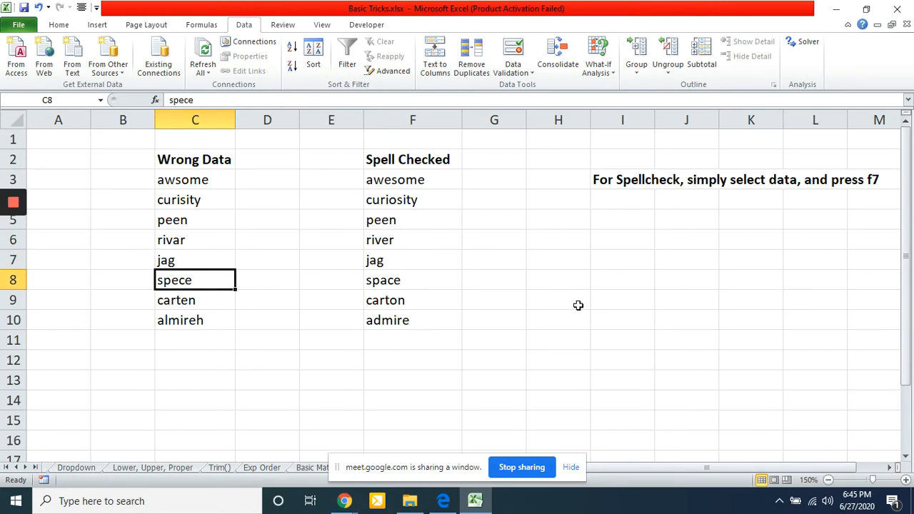
key("Down")
key("Down")
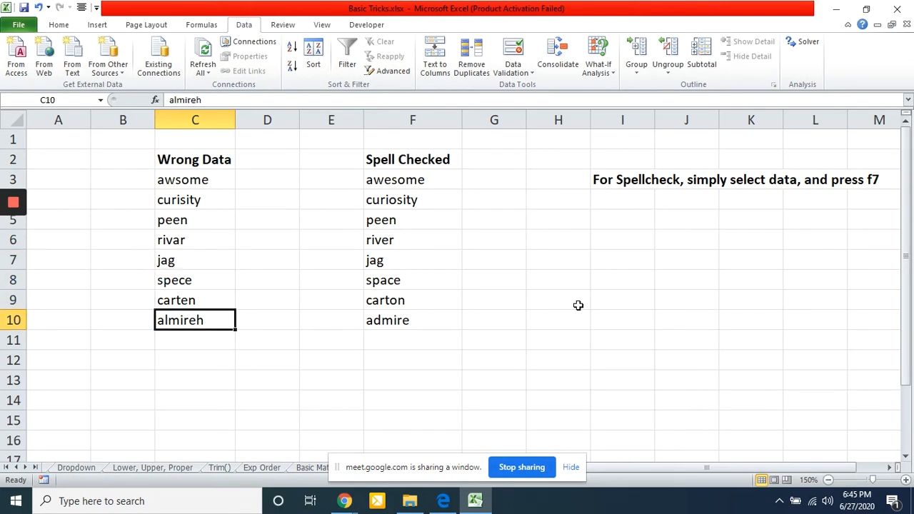
Select the misspelled words from C10 up to C3 to show the class which data is checked
key("shift+Up")
key("shift+Up")
key("shift+Up")
key("shift+Up")
key("shift+Up")
key("shift+Up")
key("shift+Up")
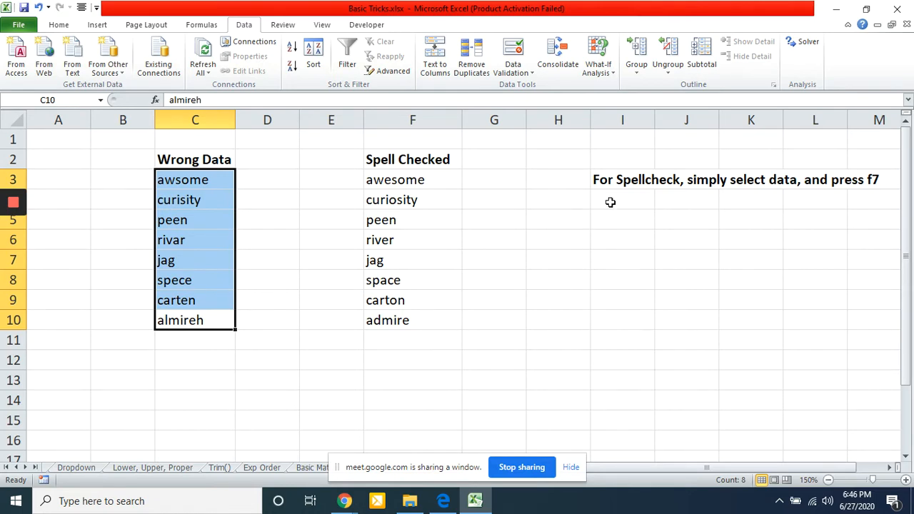
Highlight the spellcheck instruction across I3:M3 to point it out to the class
left_click(621, 180)
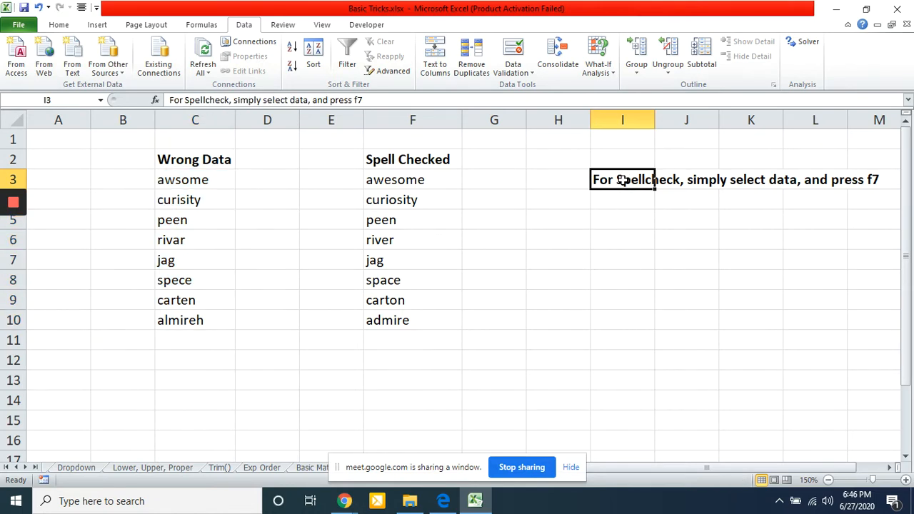
key("shift+Right")
key("shift+Right")
key("shift+Right")
key("shift+Right")
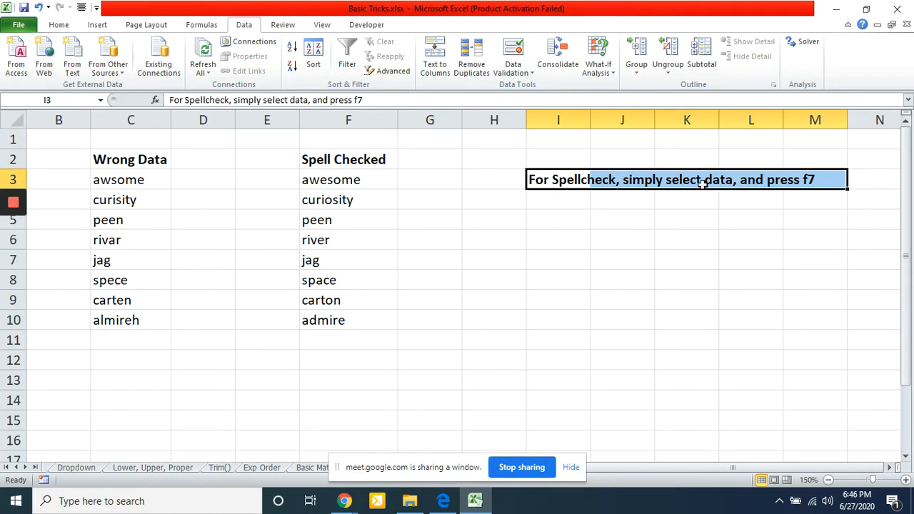
left_click(799, 180)
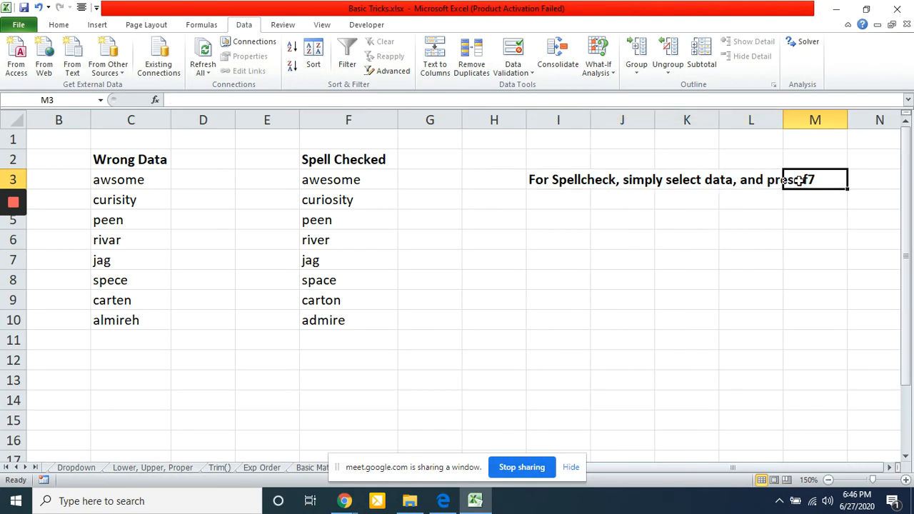
Select the Wrong Data words in C3:C10 and start the spelling check on them
key("Left")
key("Left")
key("Left")
key("Left")
key("Left")
key("Left")
key("Left")
key("Left")
key("Left")
key("Left")
key("Left")
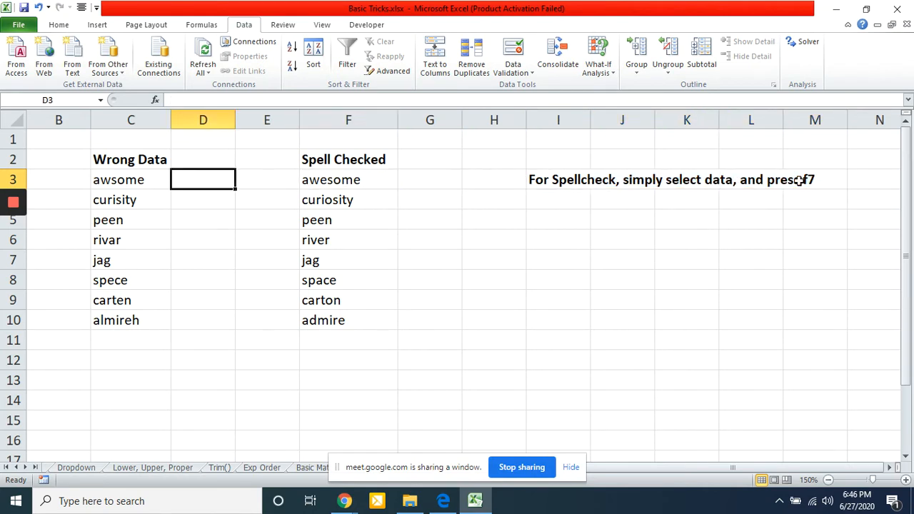
key("Left")
key("Right")
key("Right")
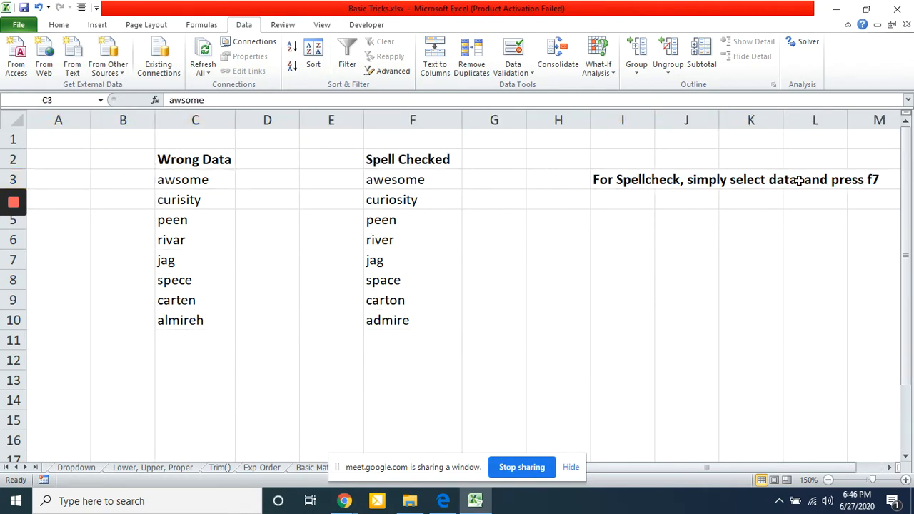
key("ctrl+shift+Down")
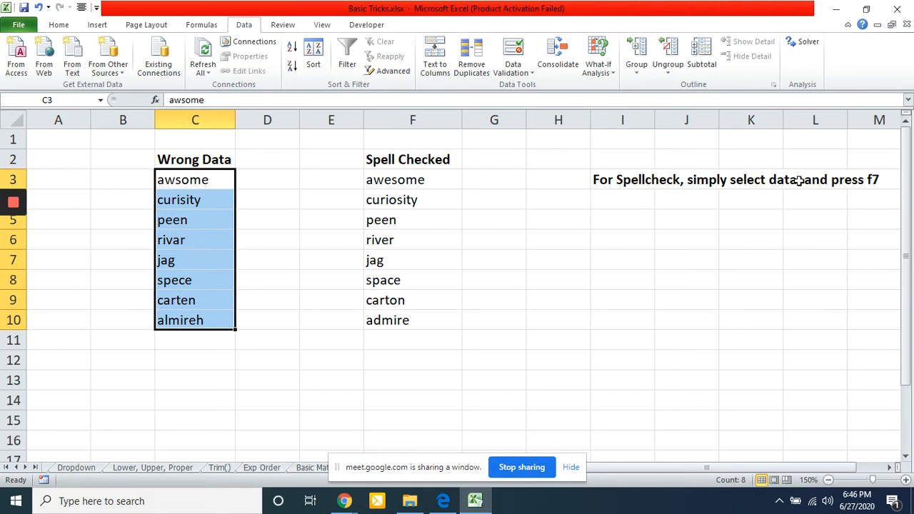
key("F7")
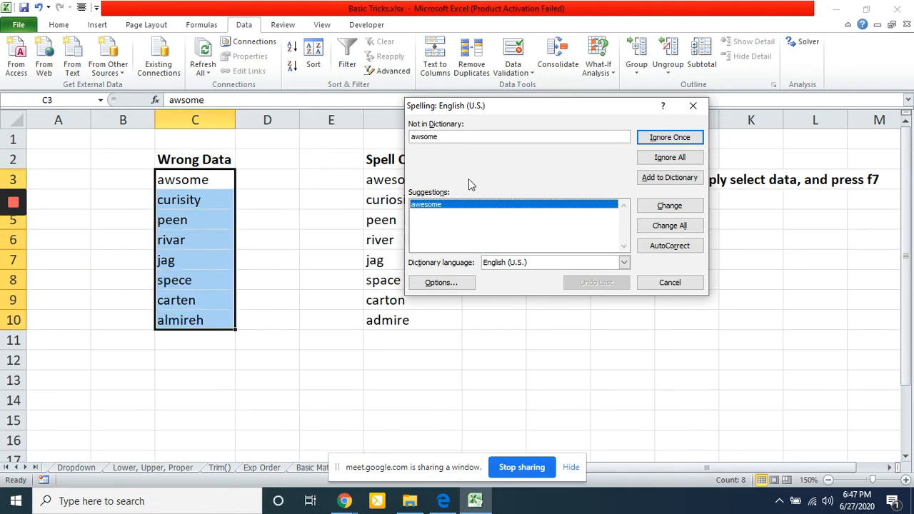
In the spelling check, change awsome to awesome, curisity to curiosity, and rivar to the suggestion rival
left_click(669, 206)
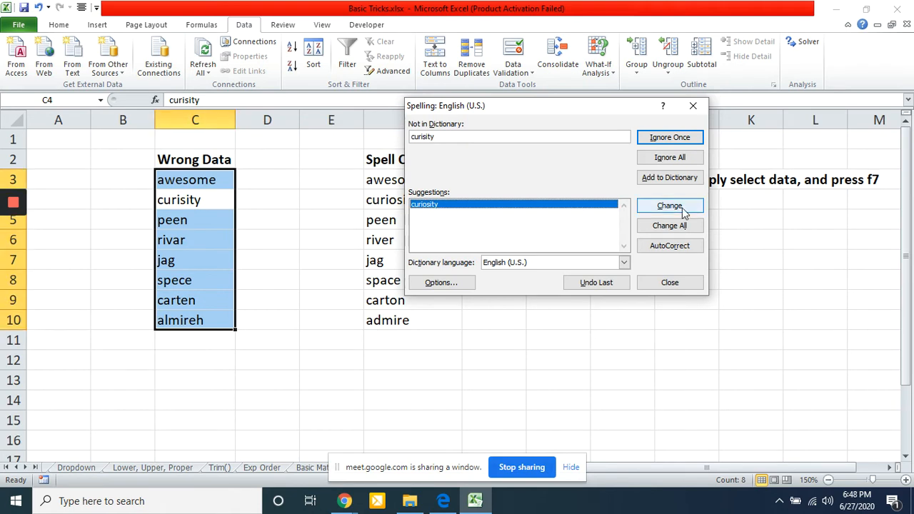
left_click(670, 206)
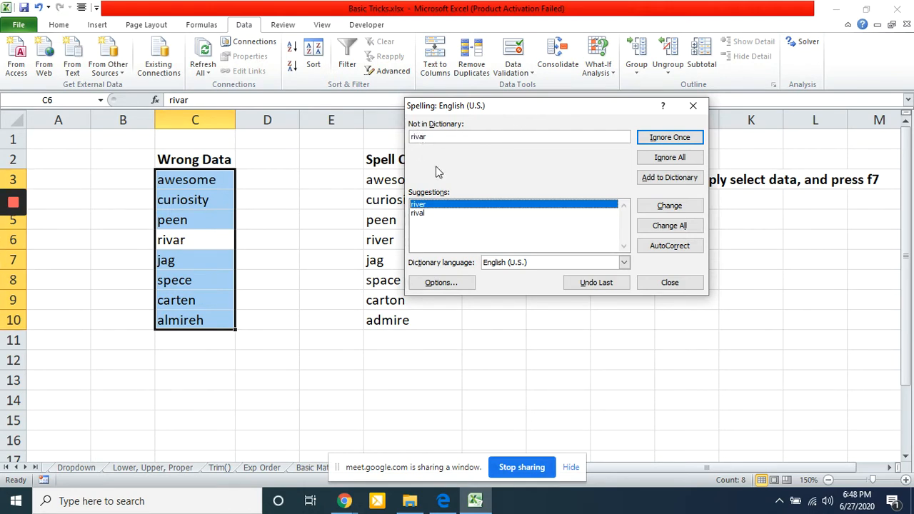
left_click(420, 214)
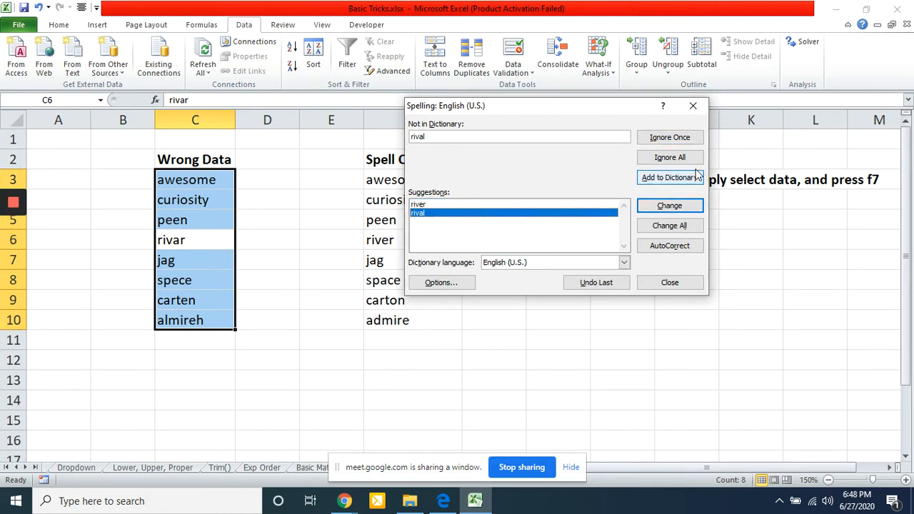
left_click(674, 206)
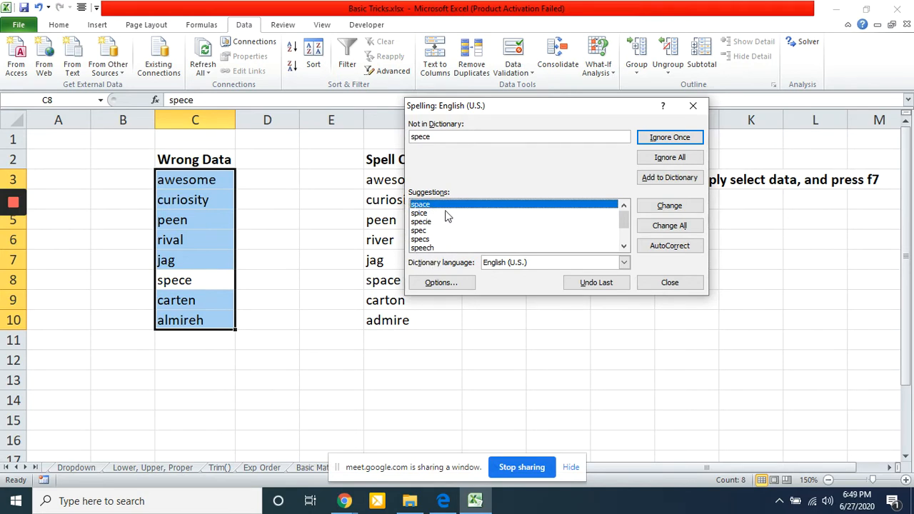
Compare the suggestions for spece, including speech, and change the word to space
left_click(428, 248)
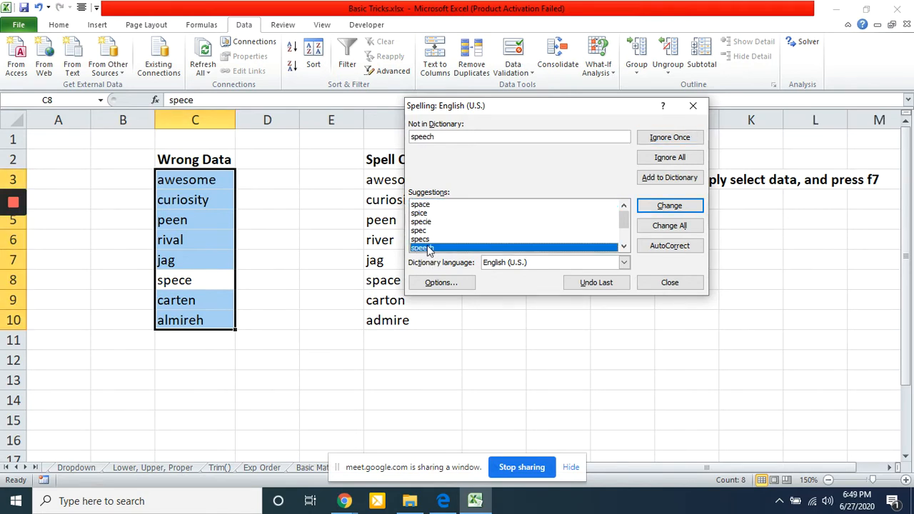
left_click(421, 206)
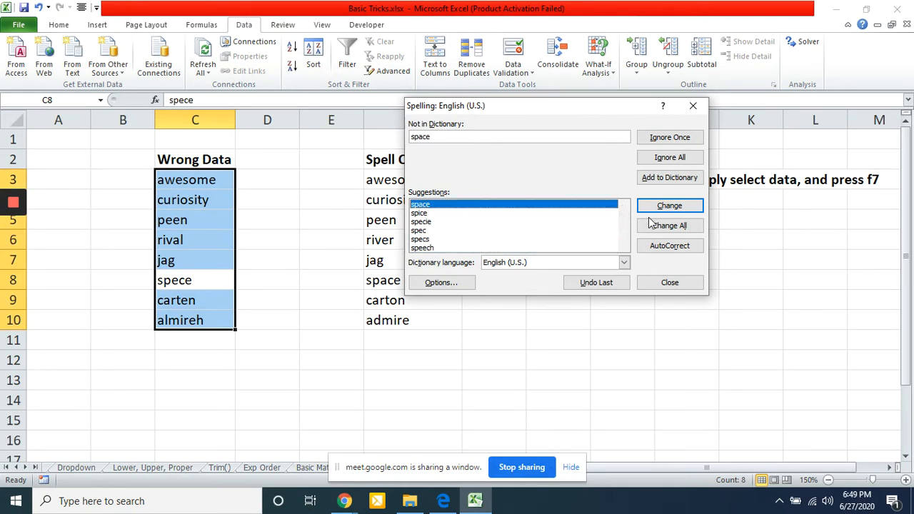
left_click(669, 208)
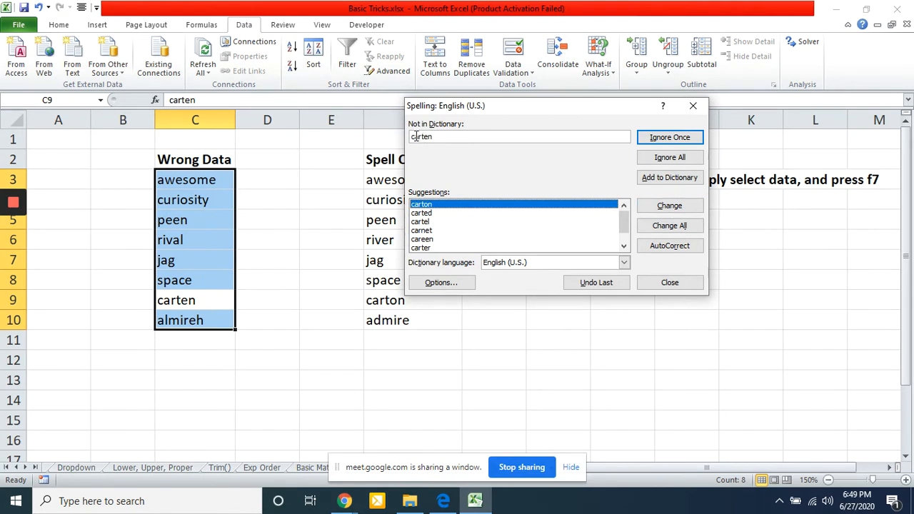
Change carten to the suggestion cartel, ignore almireh once, and finish the spelling check
left_click(431, 213)
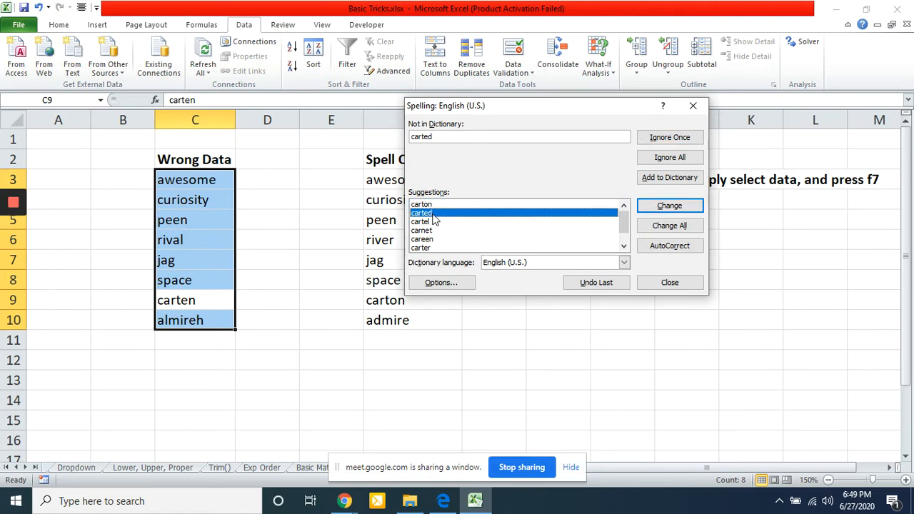
left_click(425, 223)
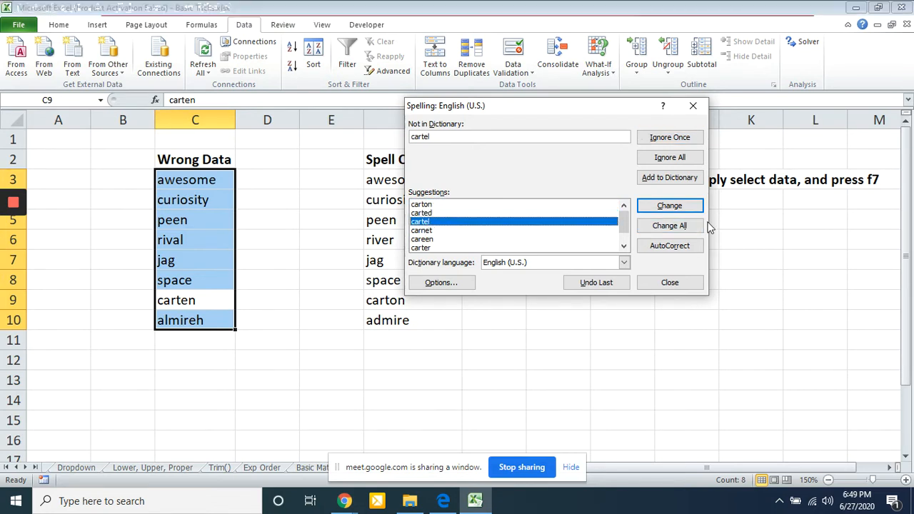
left_click(670, 208)
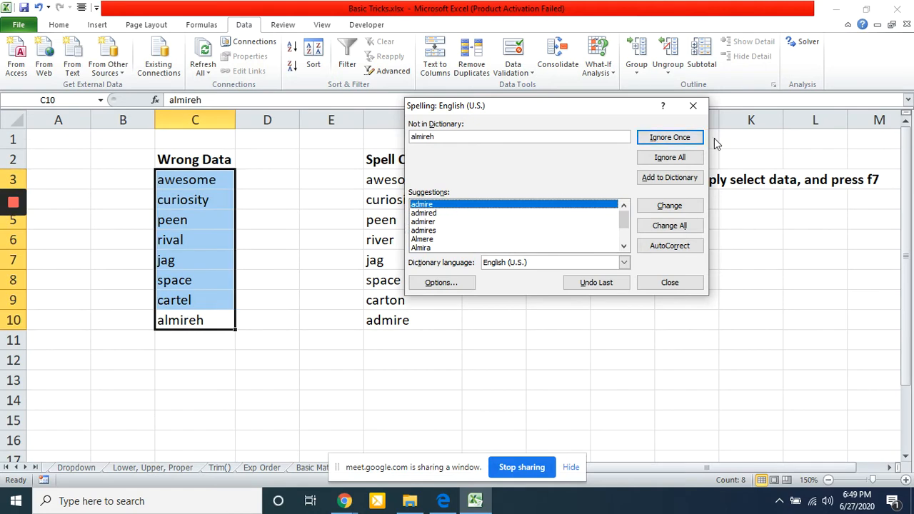
left_click(670, 138)
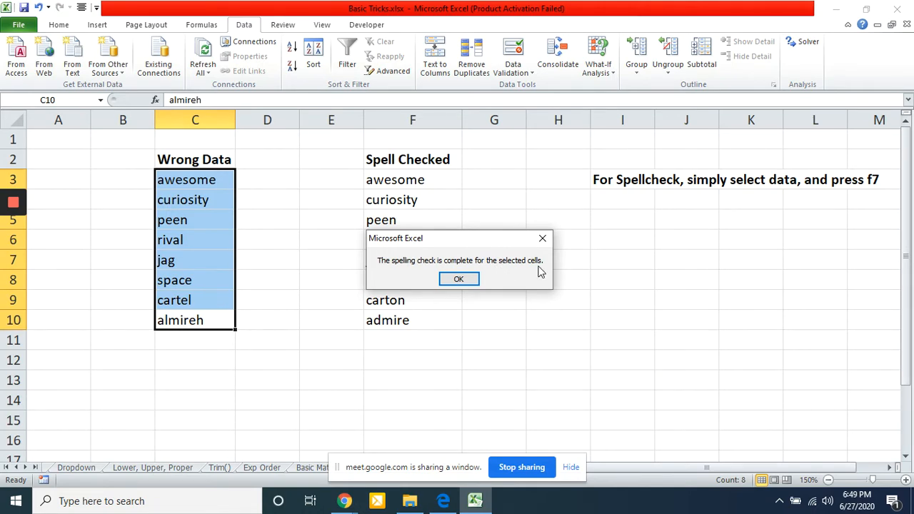
left_click(457, 278)
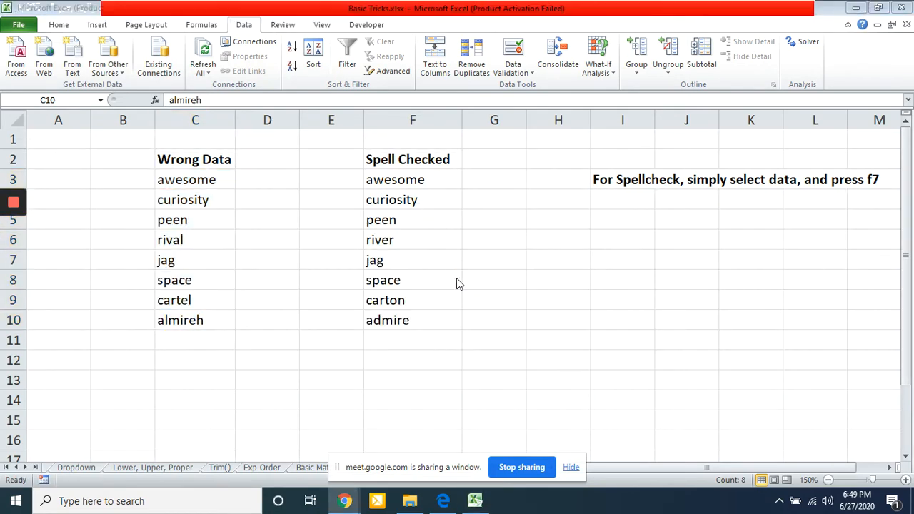
Check the Google Meet chat for participants' questions about spellcheck and return to the Excel workbook
key("alt+Tab")
left_click(457, 282)
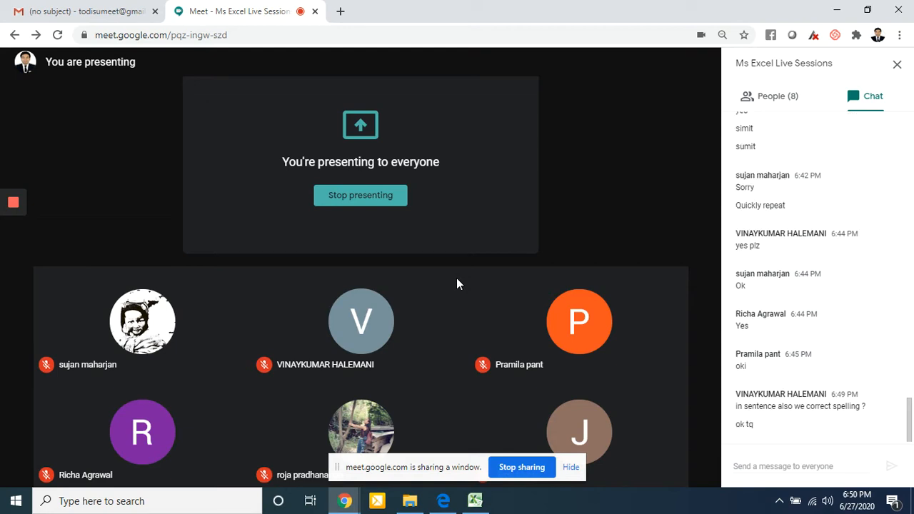
left_click(570, 467)
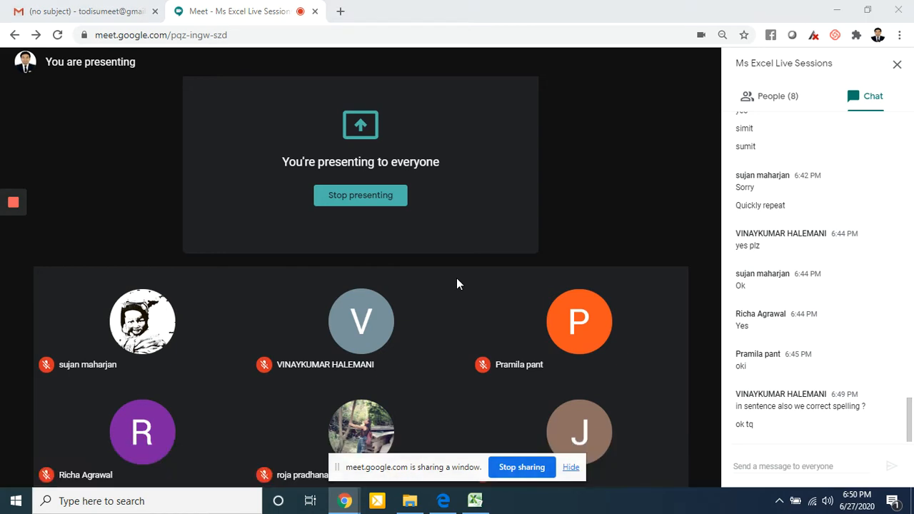
key("alt+Tab")
key("alt+Tab")
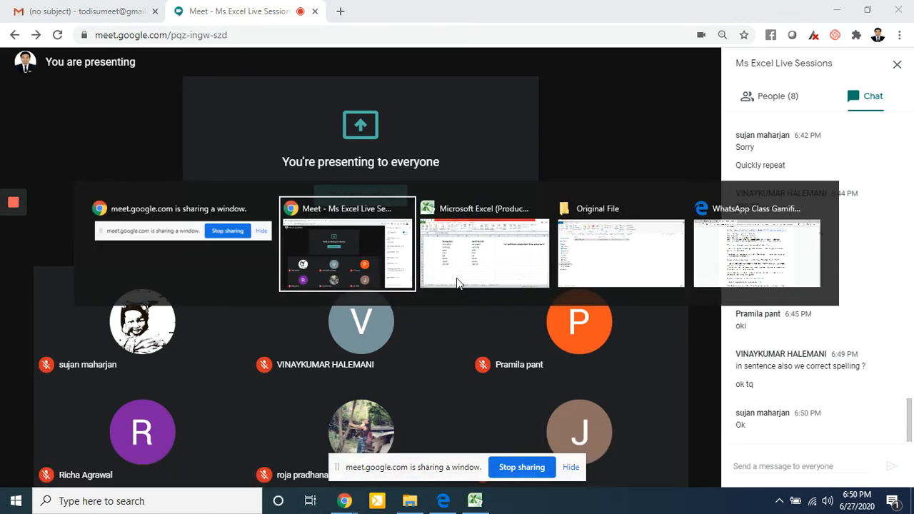
left_click(456, 283)
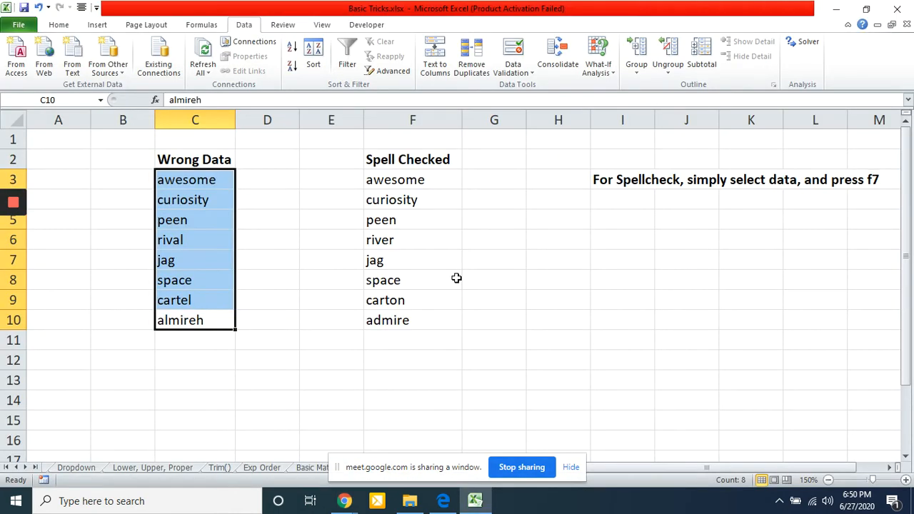
Check the Google Meet chat for participants' replies about spellcheck, then return to the Excel workbook and hide the screen-sharing notice
left_click(322, 255)
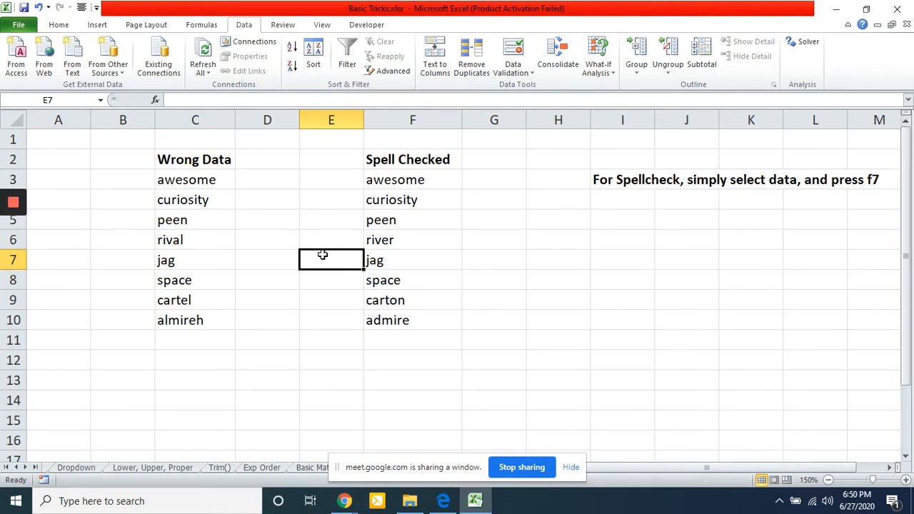
key("alt+Tab")
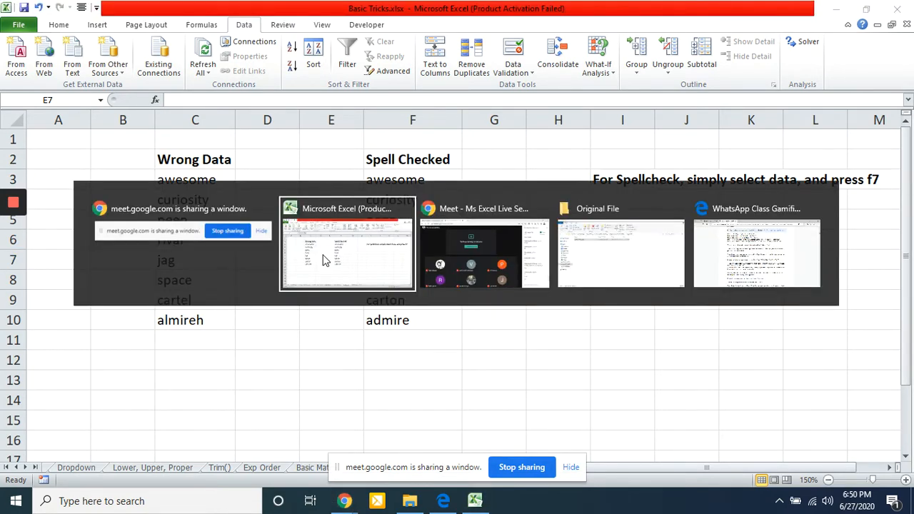
key("alt+Tab")
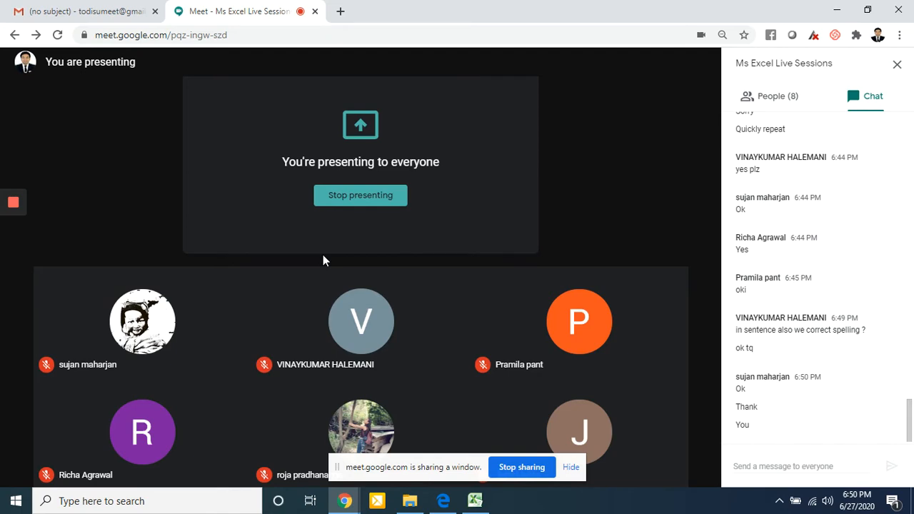
key("alt+Tab")
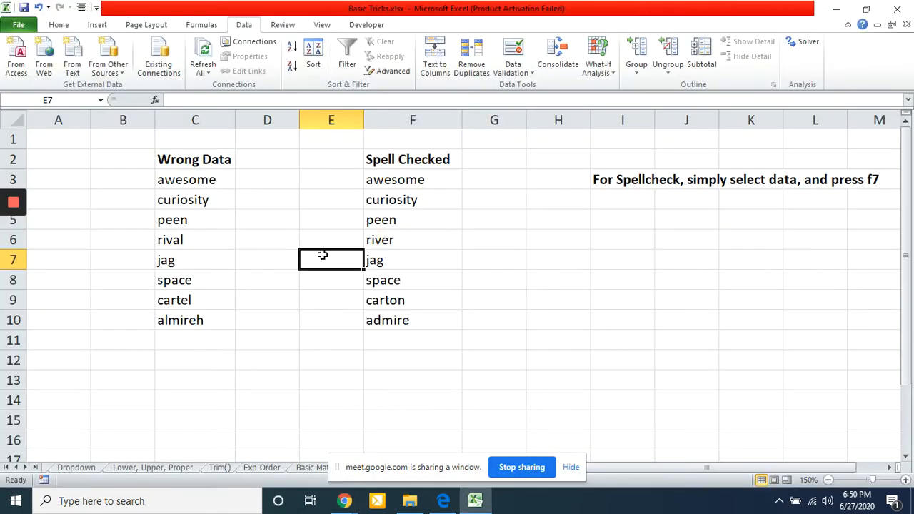
left_click(570, 467)
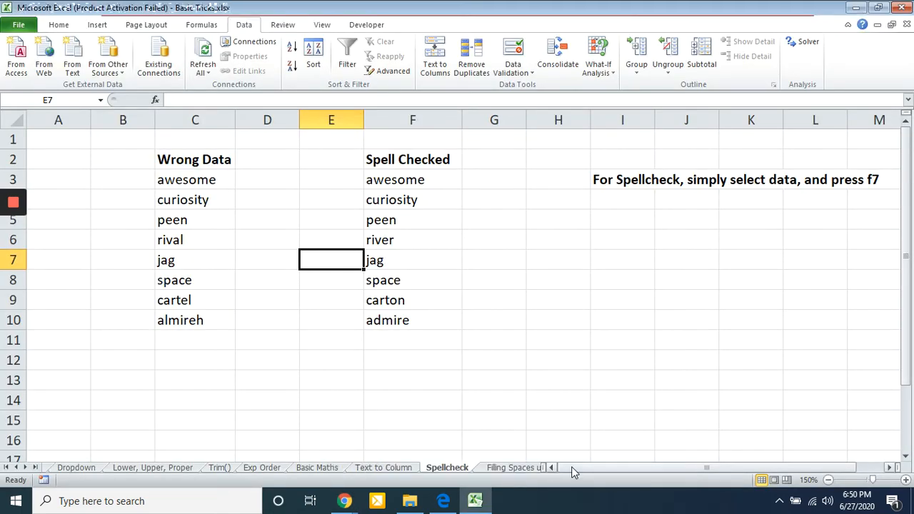
left_click(504, 422)
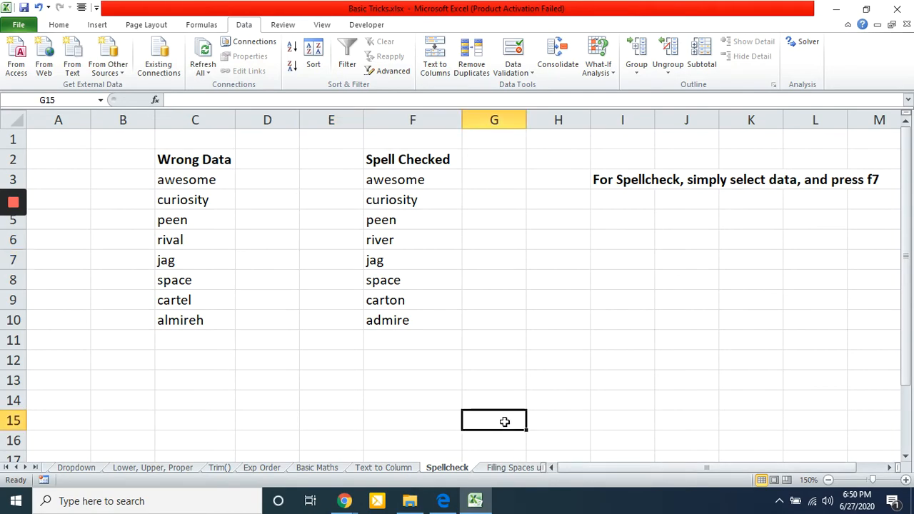
On the Filling Spaces using goto blank sheet, hide columns H to L containing the Paste as Values table
left_click(507, 469)
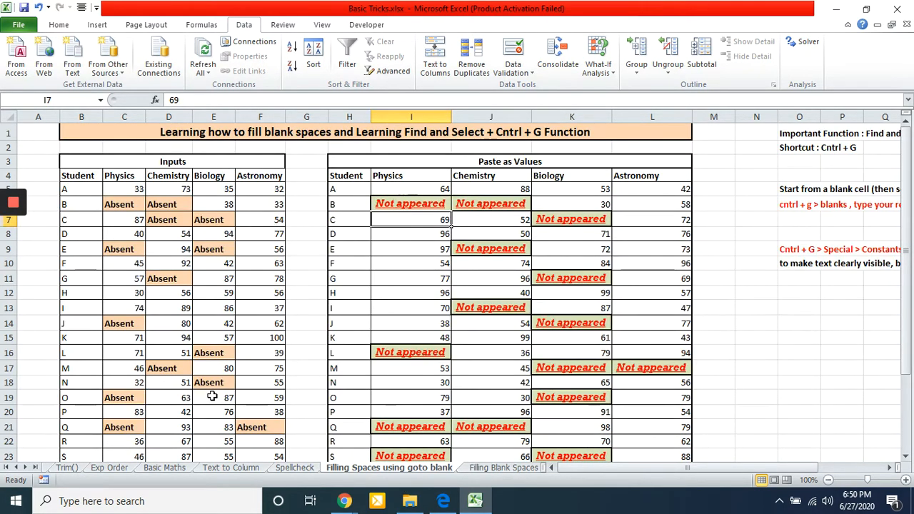
left_click(181, 353)
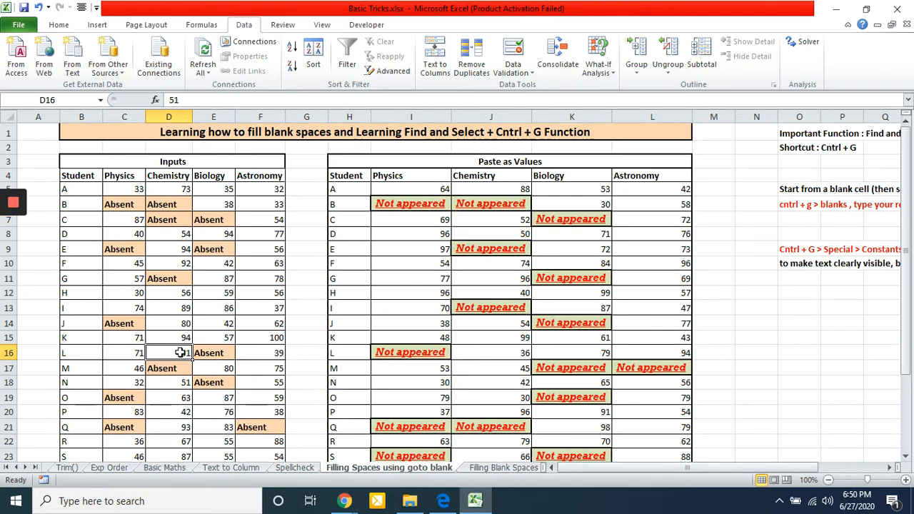
left_click(171, 313)
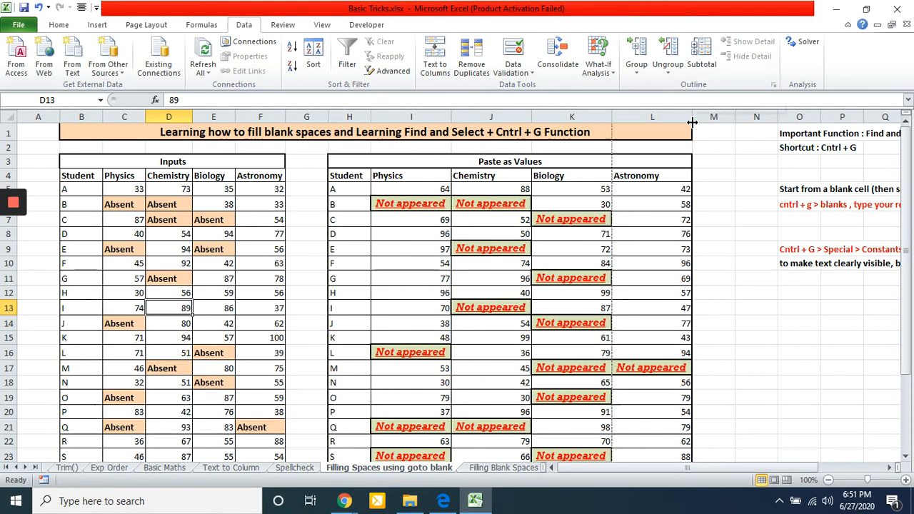
left_click_drag(691, 118, 328, 113)
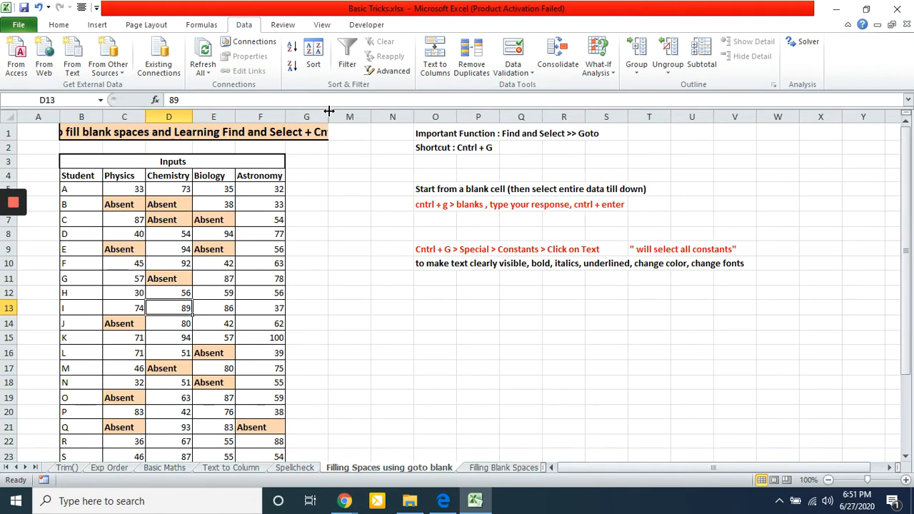
Find all cells containing absent on the sheet
left_click(177, 277)
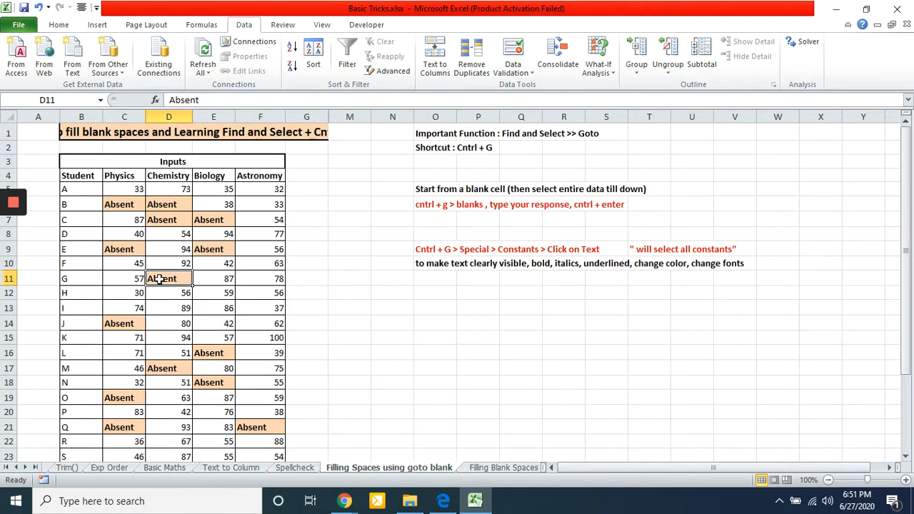
key("ctrl+f")
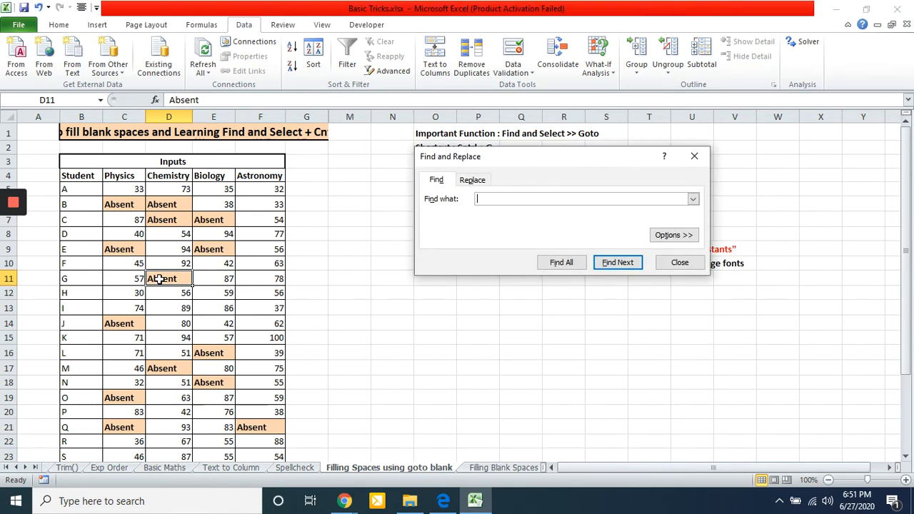
type("absent")
key("Return")
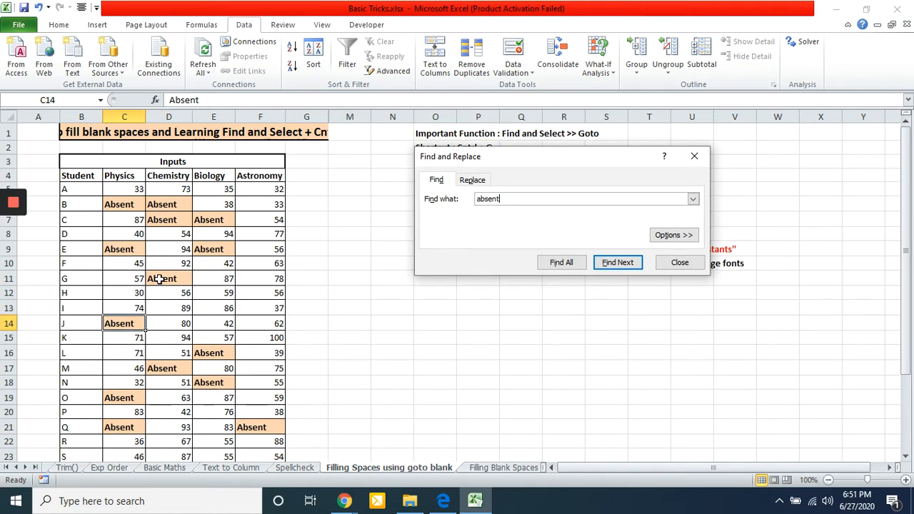
left_click(570, 268)
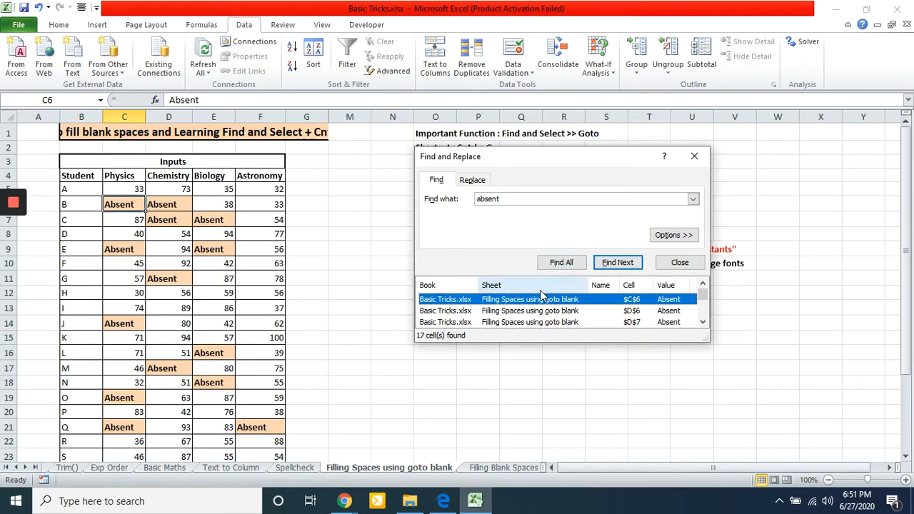
Replace every absent entry with nothing to leave those cells blank, and close Find and Replace
left_click(472, 180)
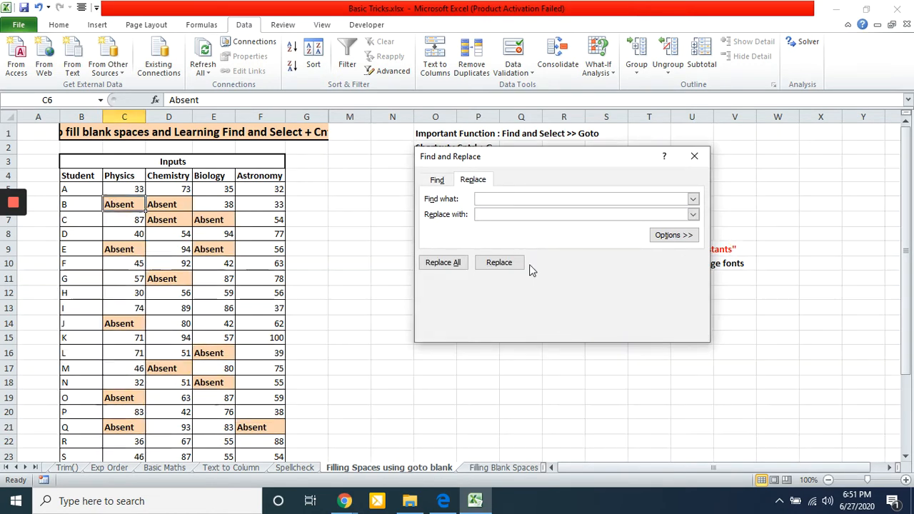
left_click(458, 265)
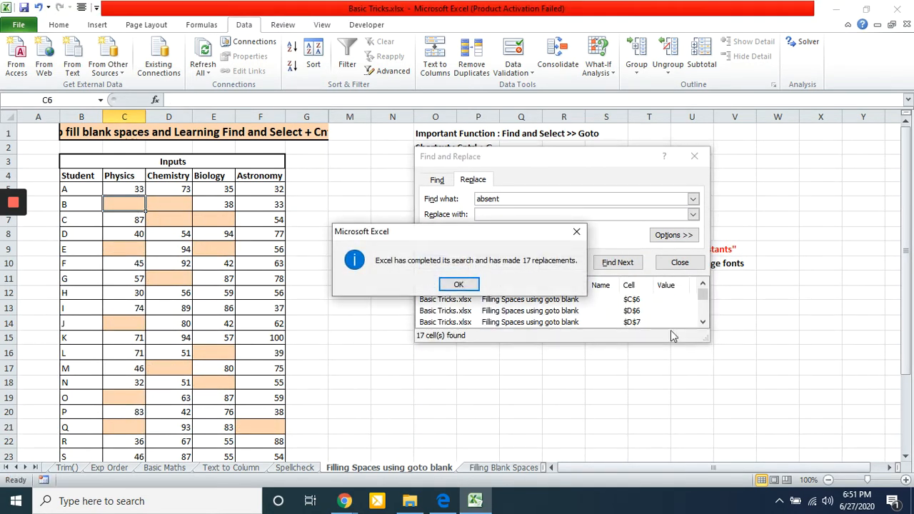
left_click(458, 284)
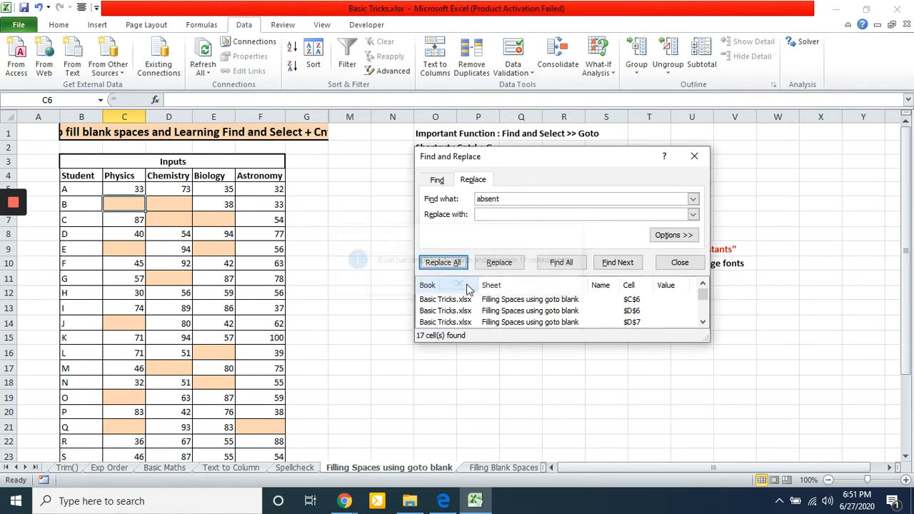
left_click(693, 156)
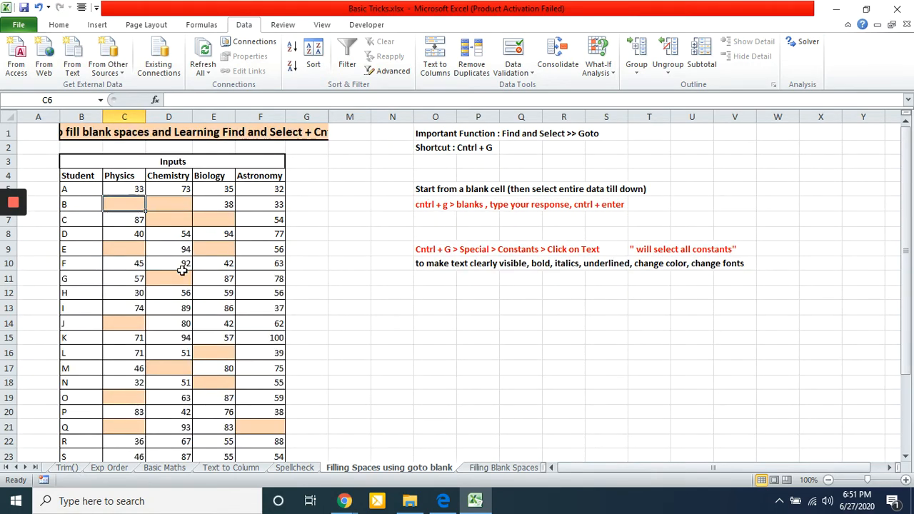
Show the Find and Replace settings for replacing absent once more and close the dialog without replacing anything
key("ctrl+f")
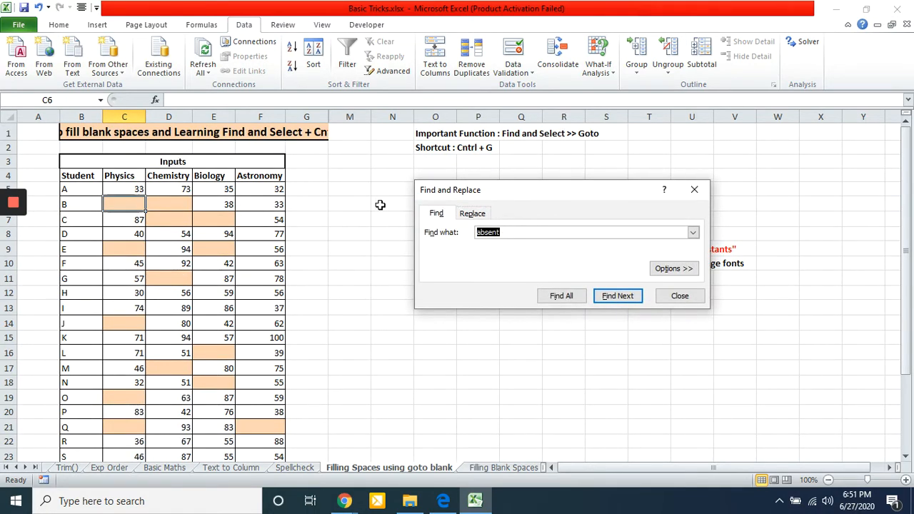
left_click(472, 213)
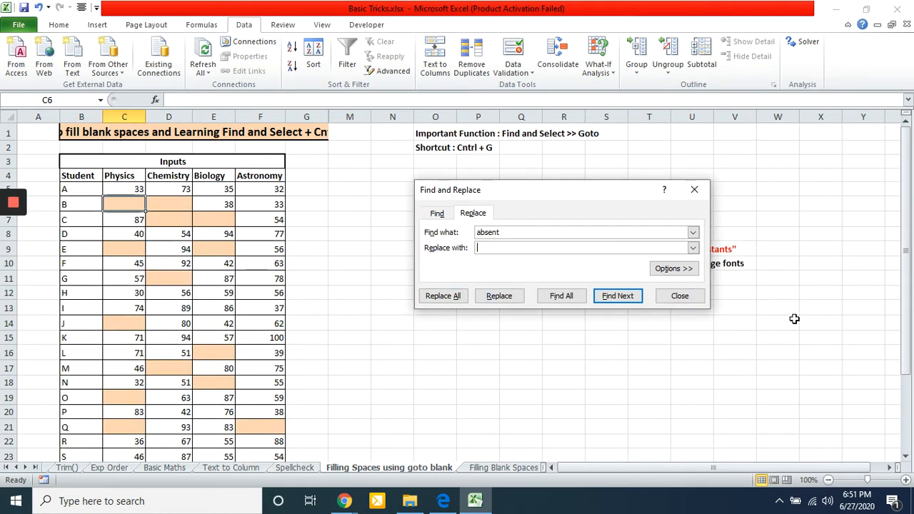
left_click(691, 301)
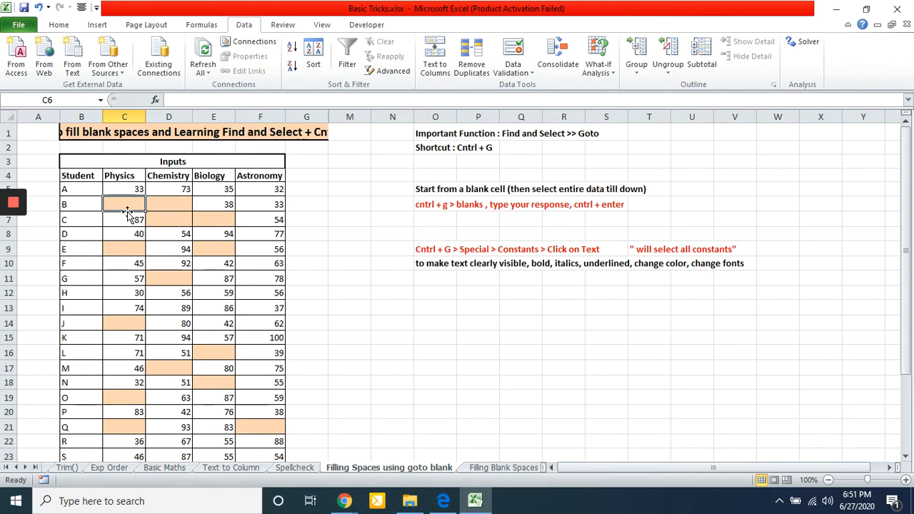
Step through the blank mark cells in the Inputs table from student B down to student J
key("shift+Right")
key("shift+Down")
key("Right")
key("Down")
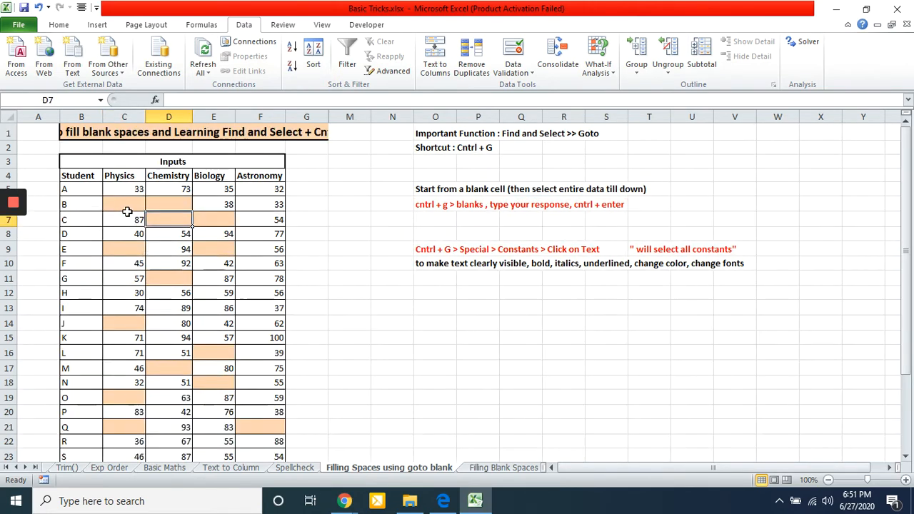
key("Down")
key("Down")
key("Left")
key("Right")
key("Right")
key("Left")
key("Down")
key("Down")
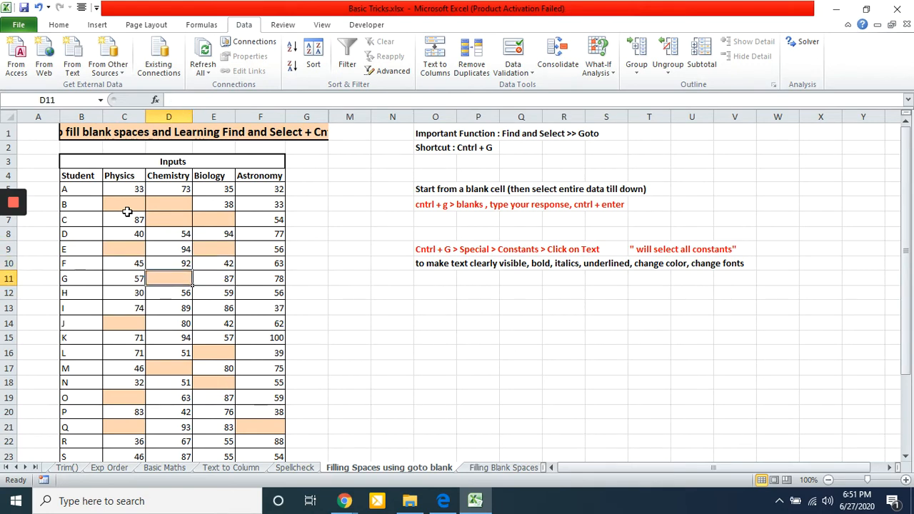
key("Down")
key("Down")
key("Down")
key("Left")
key("Up")
key("Down")
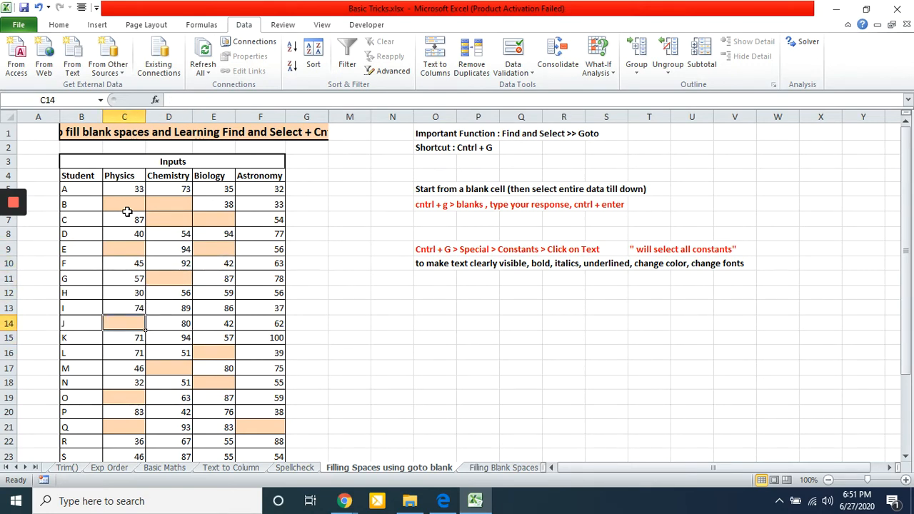
Select all the marks in the Inputs table, from student A's Physics mark to student Z's Astronomy mark (C5:F30)
key("Up")
key("Up")
key("Right")
key("Up")
key("Up")
key("Up")
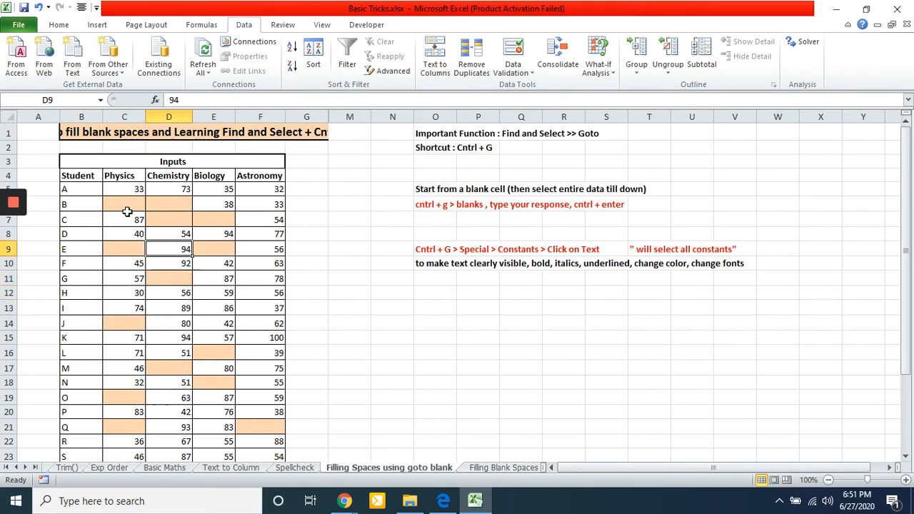
key("Up")
key("Left")
key("Up")
key("Up")
key("Up")
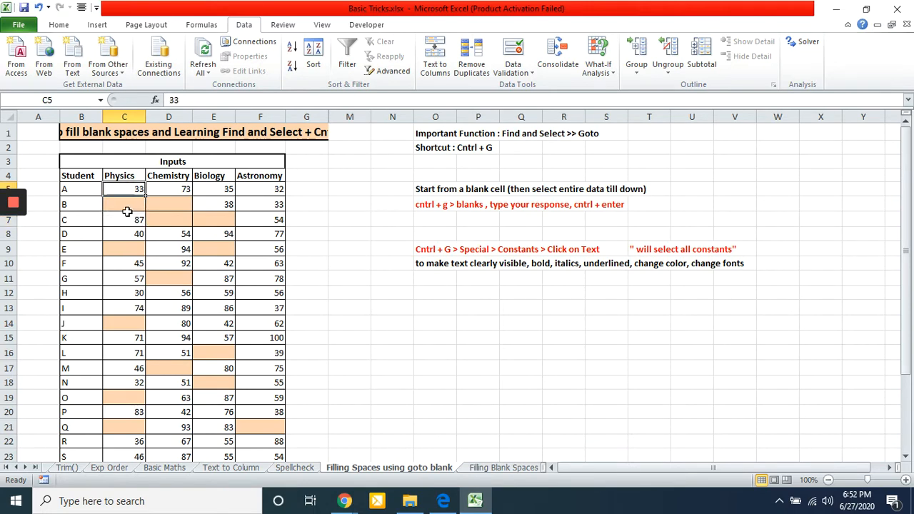
key("shift+Right")
key("shift+Right")
key("shift+Right")
key("shift+Right")
key("shift+Left")
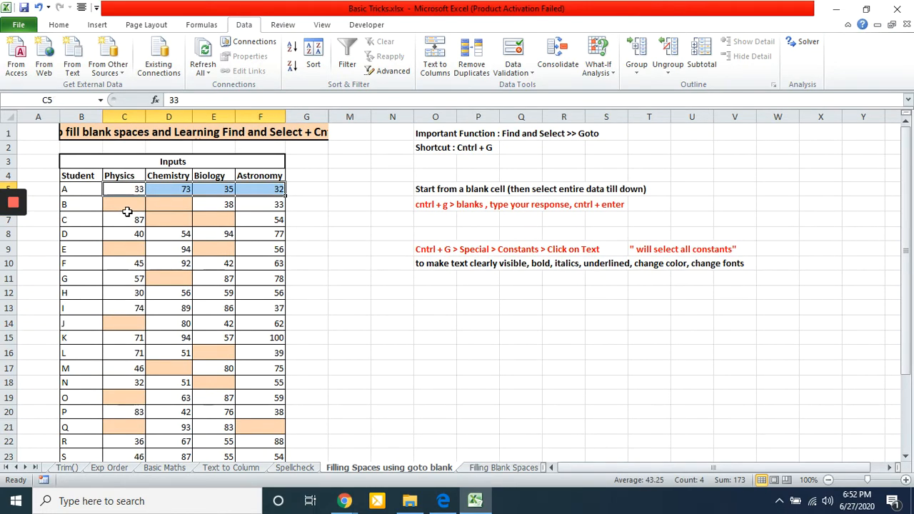
key("shift+Down")
key("shift+Down")
key("shift+Down")
key("shift+Down")
key("shift+Down")
key("shift+Down")
key("shift+Down")
key("shift+Down")
key("shift+Down")
key("shift+Down")
key("shift+Down")
key("shift+Down")
key("shift+Down")
key("shift+Down")
key("shift+Down")
key("shift+Down")
key("shift+Down")
key("shift+Down")
key("shift+Down")
key("shift+Down")
key("shift+Down")
key("shift+Down")
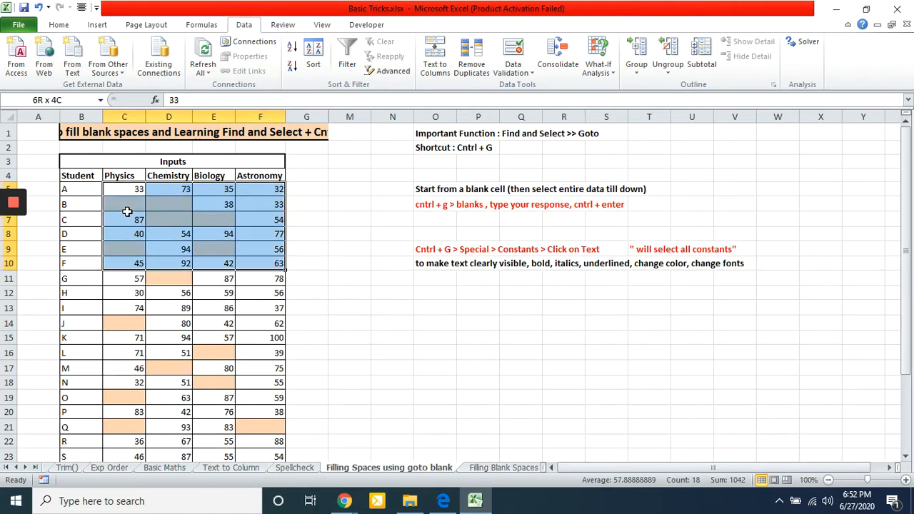
key("shift+Down")
key("ctrl+shift+Down")
key("ctrl+shift+Up")
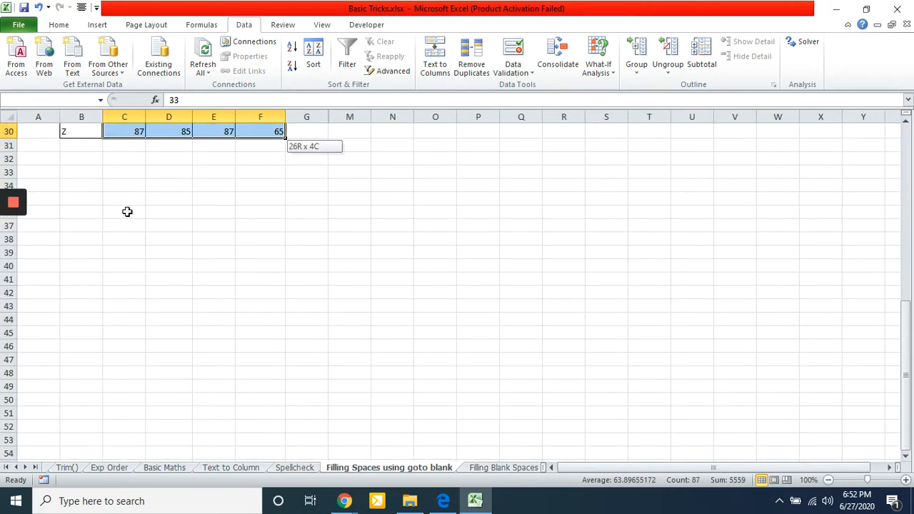
scroll(345, 224, "up", 10)
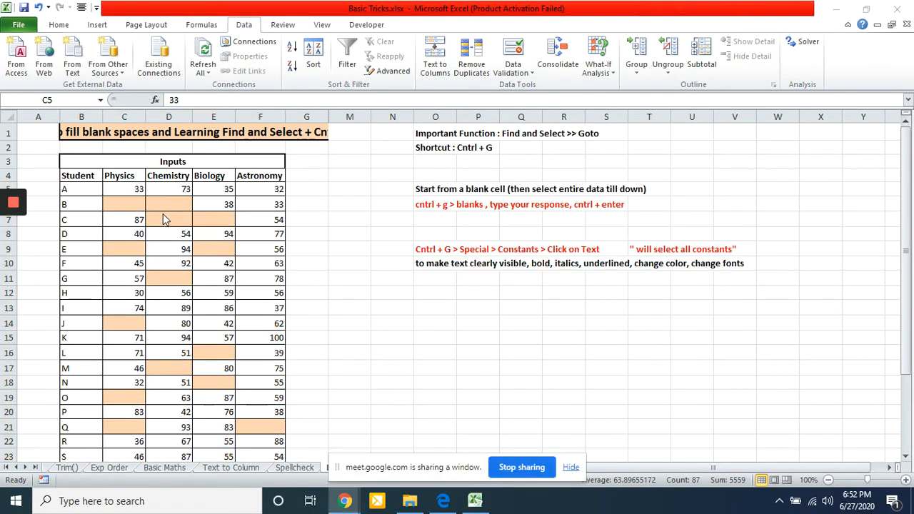
Check the Google Meet chat for new messages, then return to Excel and look over the selected marks down to student Z
key("alt+Tab")
key("alt+Tab")
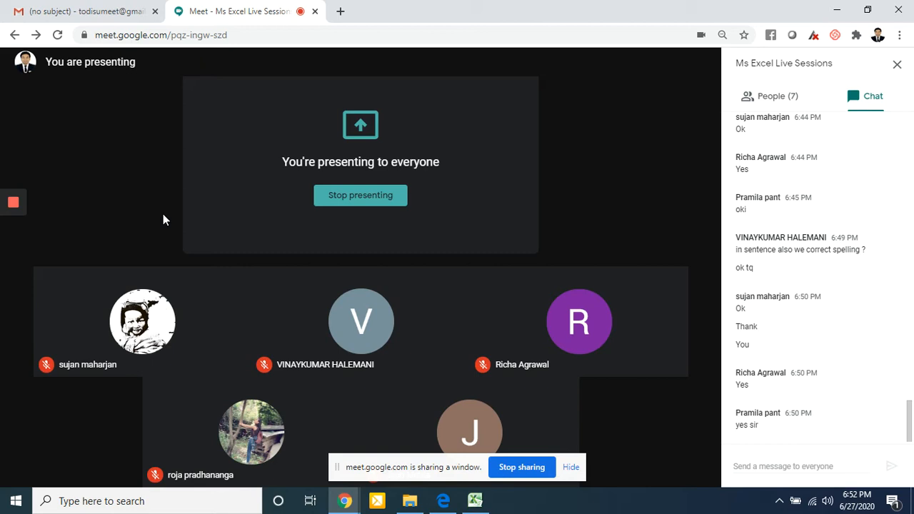
key("alt+Tab")
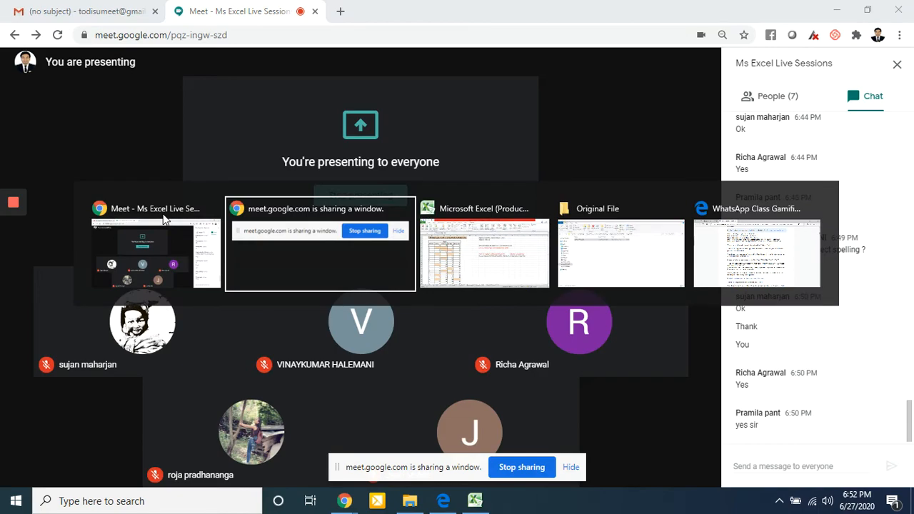
key("alt+Tab")
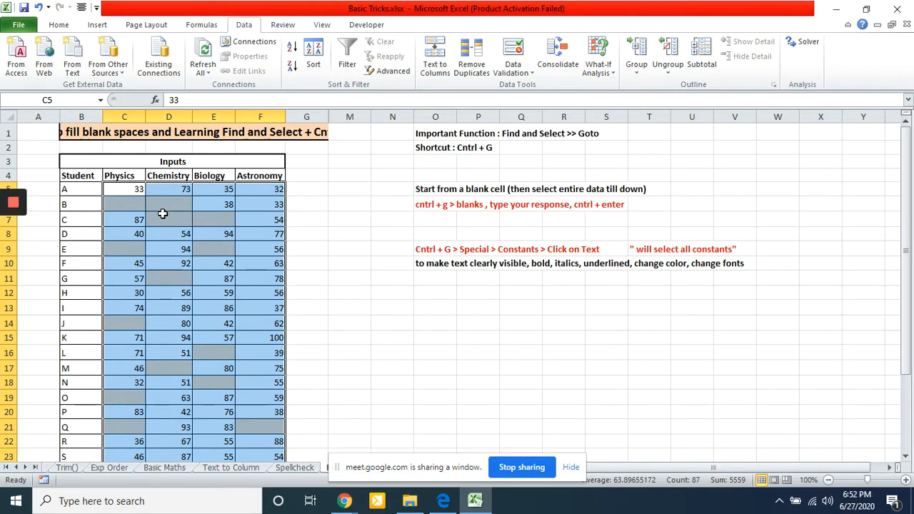
scroll(205, 232, "down", 3)
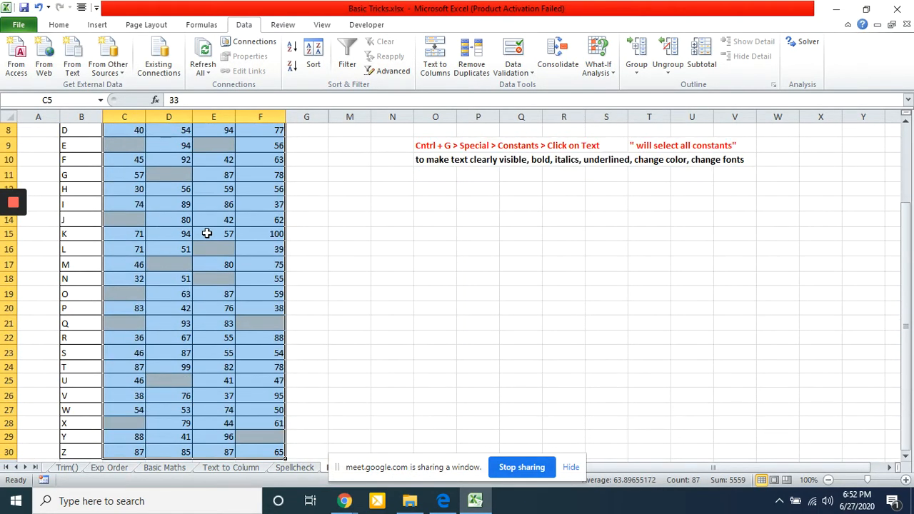
scroll(206, 233, "down", 5)
scroll(206, 233, "up", 5)
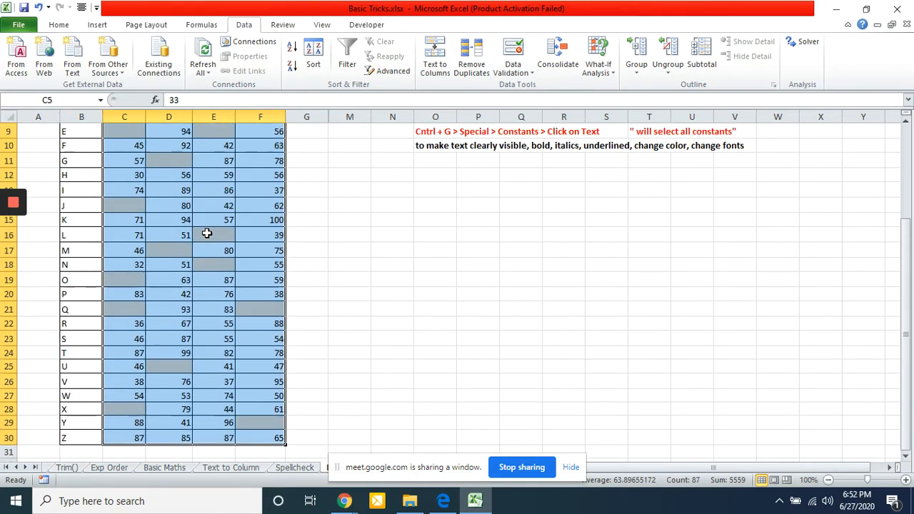
Narrow the selection of marks to only its blank cells with Go To Special set to Blanks
scroll(207, 233, "up", 3)
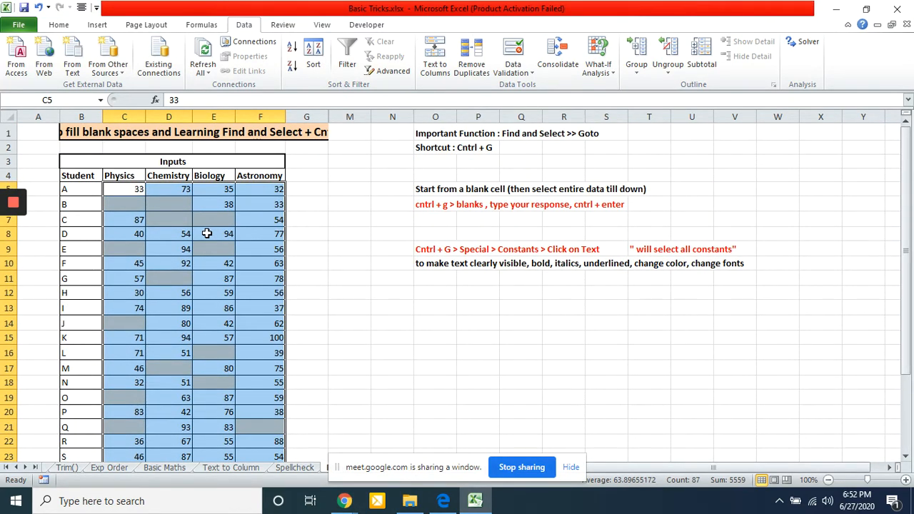
key("ctrl+g")
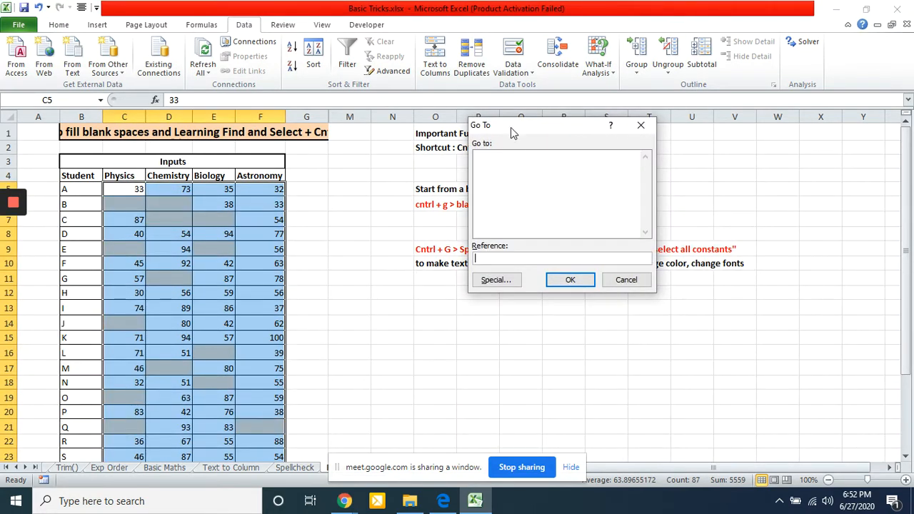
left_click_drag(513, 121, 381, 279)
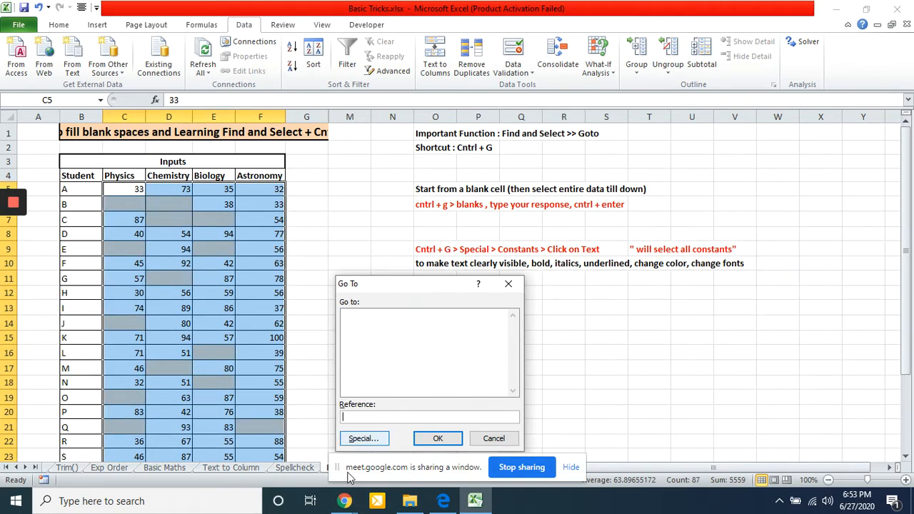
left_click(362, 439)
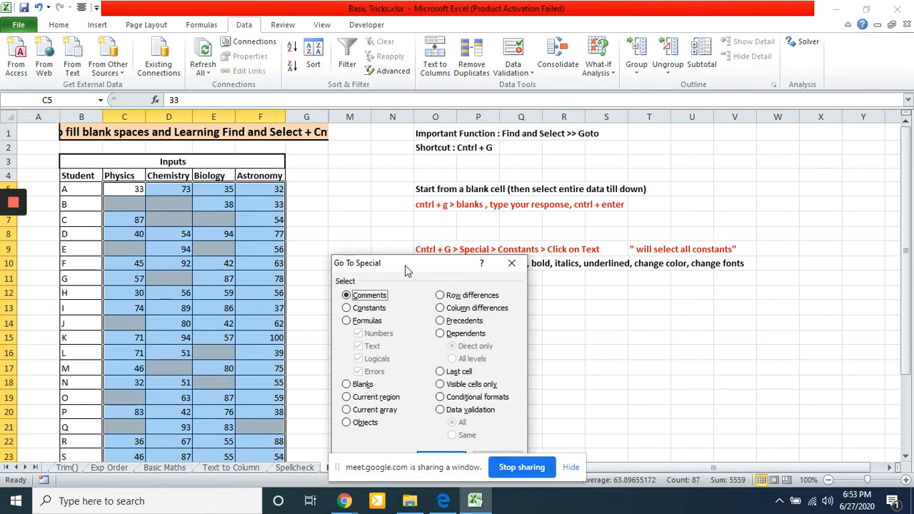
left_click_drag(405, 265, 426, 147)
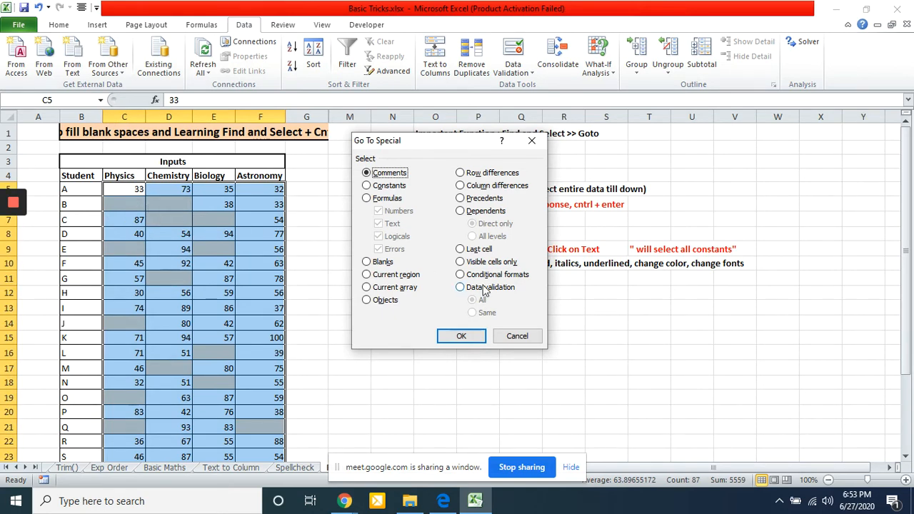
left_click(367, 264)
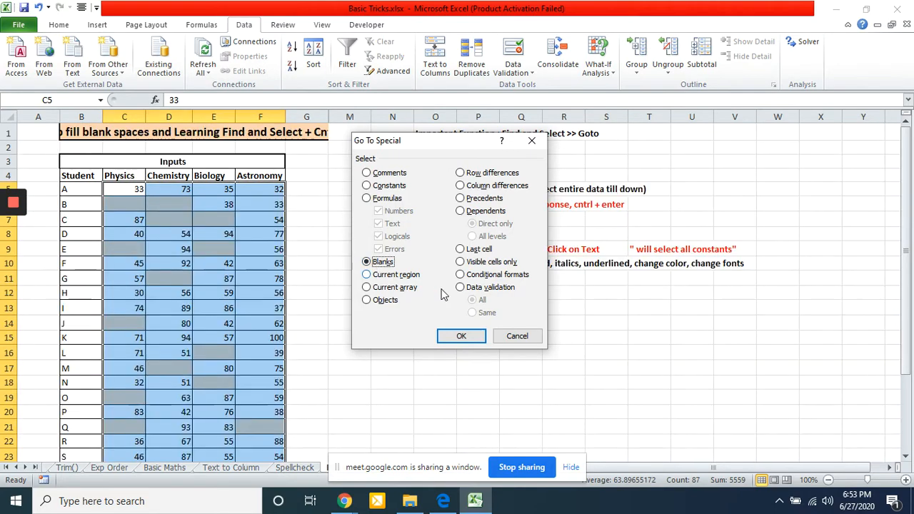
left_click(461, 336)
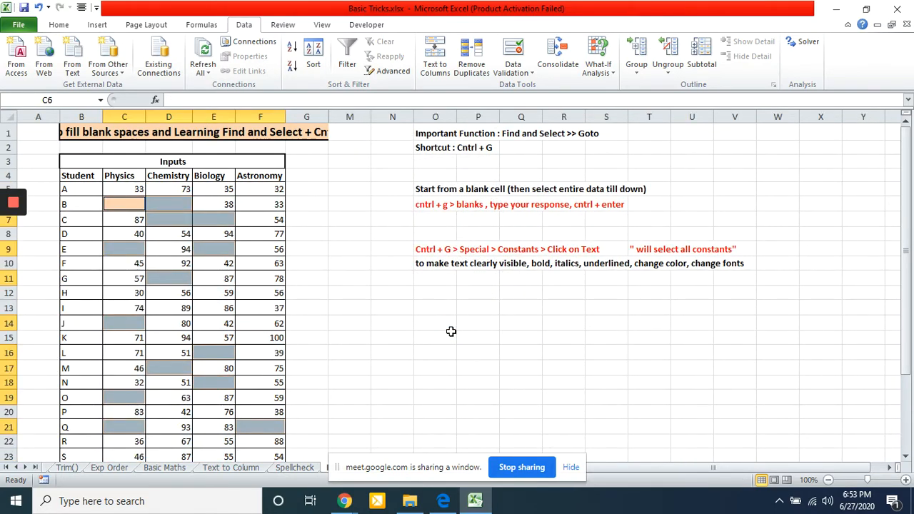
Look over the selected blank cells down to student Z, then check the Google Meet chat and return to Excel
scroll(366, 312, "down", 2)
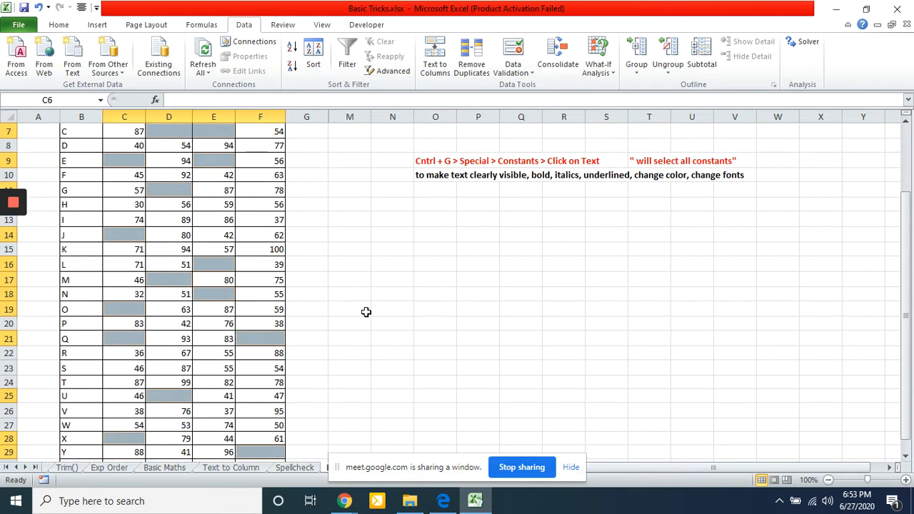
scroll(366, 311, "down", 5)
scroll(366, 311, "up", 3)
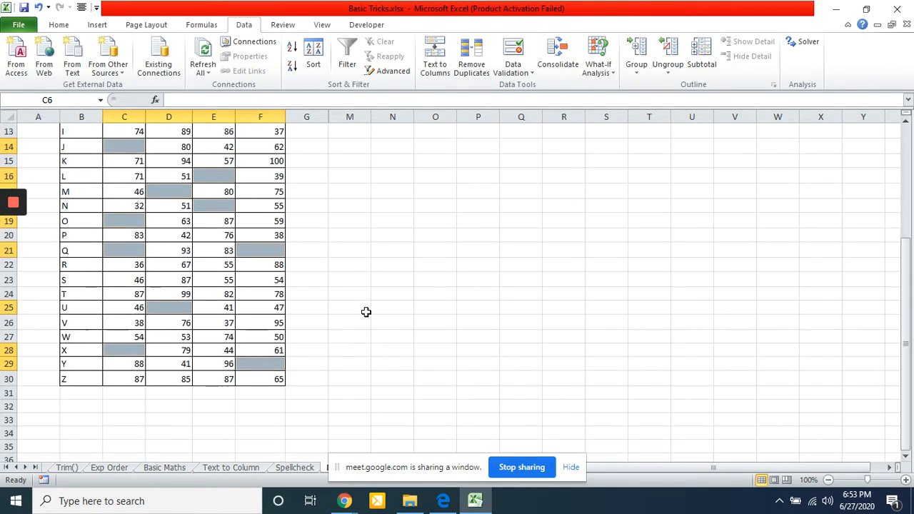
scroll(365, 311, "up", 4)
key("alt+Tab")
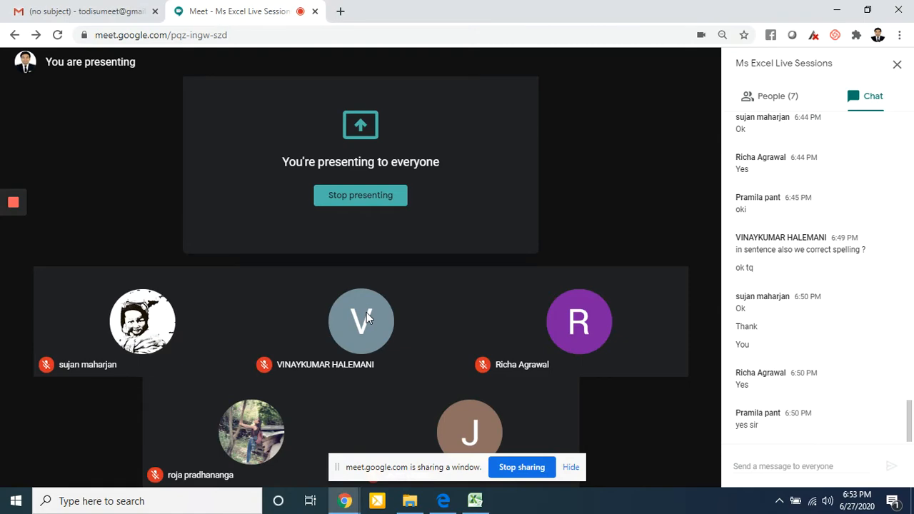
key("alt+Tab")
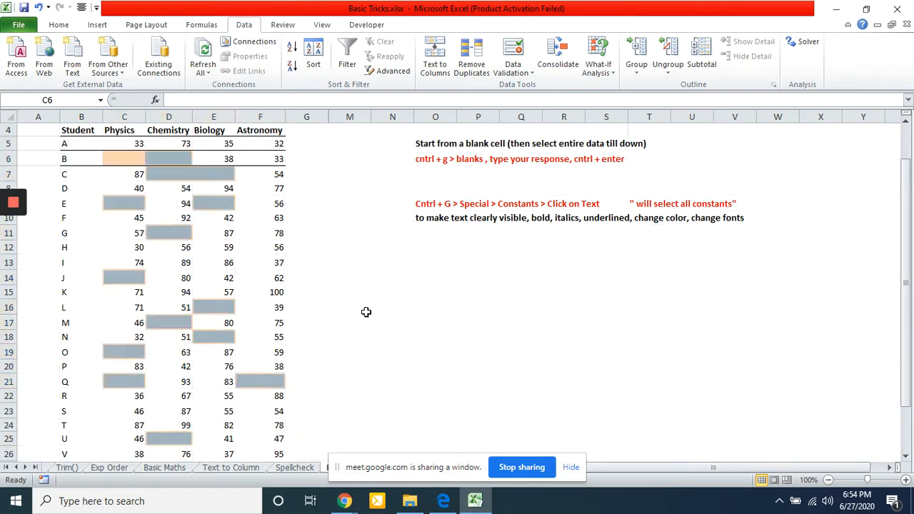
Fill all the selected blank mark cells with Absent in one entry and review the table down to student Z
type("A")
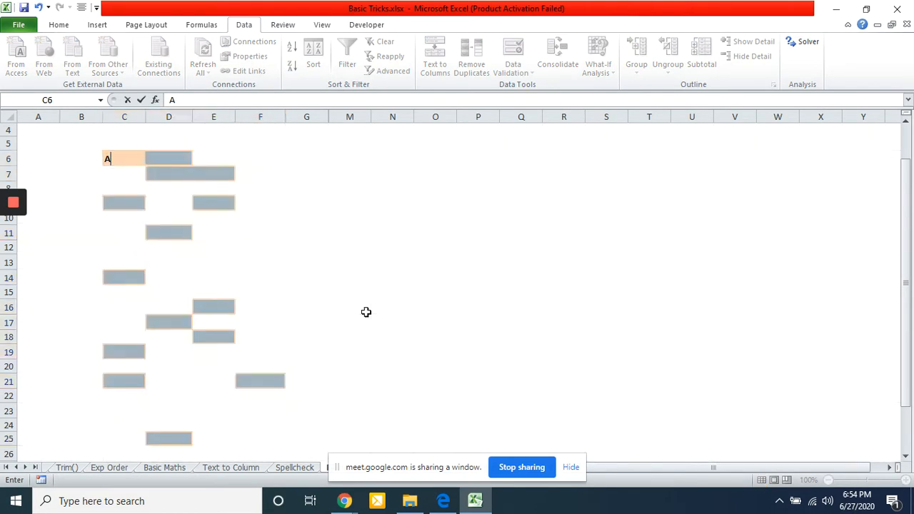
type("bsent")
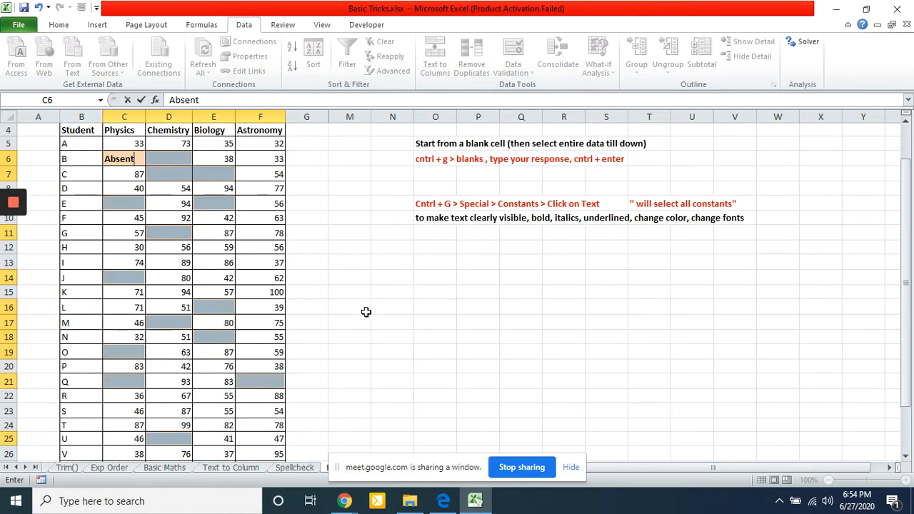
key("ctrl+Return")
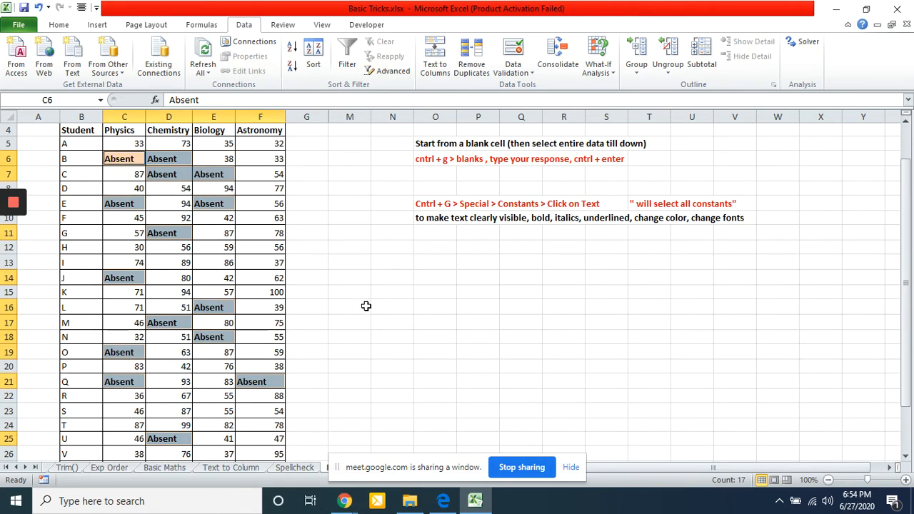
scroll(365, 312, "down", 4)
scroll(366, 306, "up", 4)
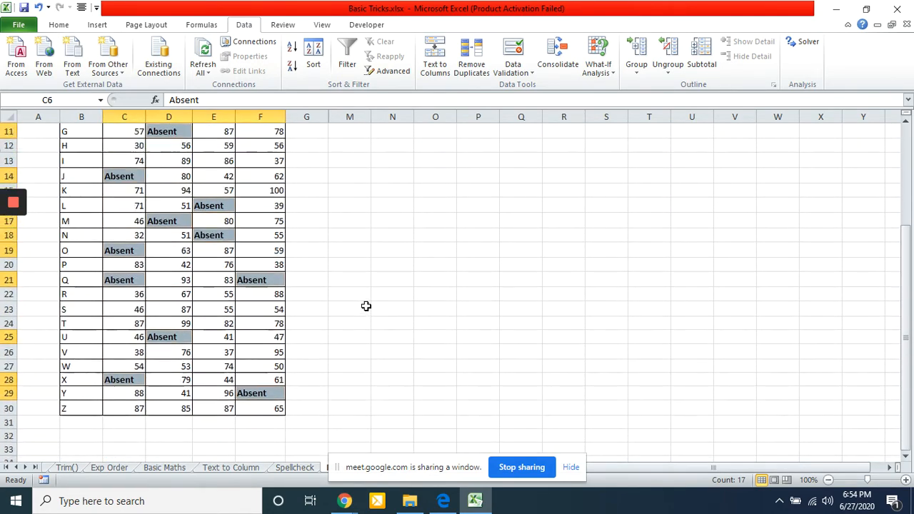
scroll(365, 306, "up", 1)
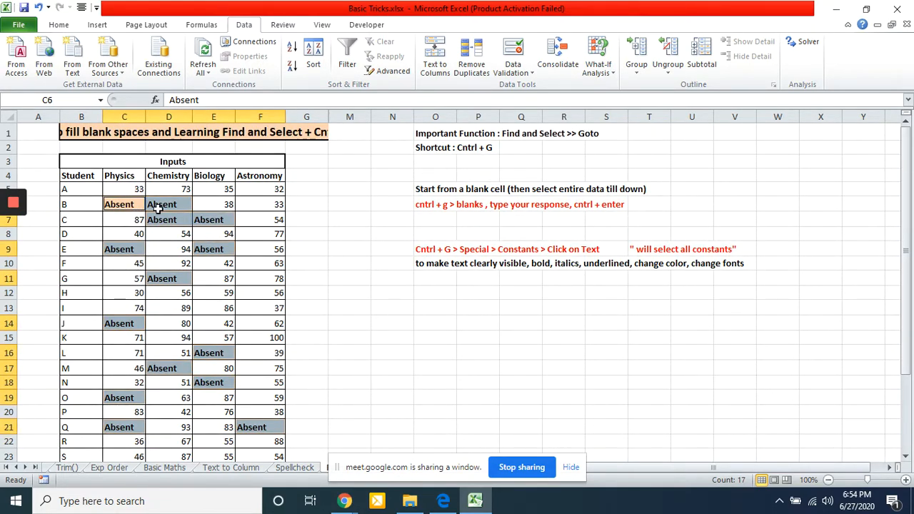
Format the selected Absent cells with a medium blue theme fill and red, underlined, italic text
left_click(67, 27)
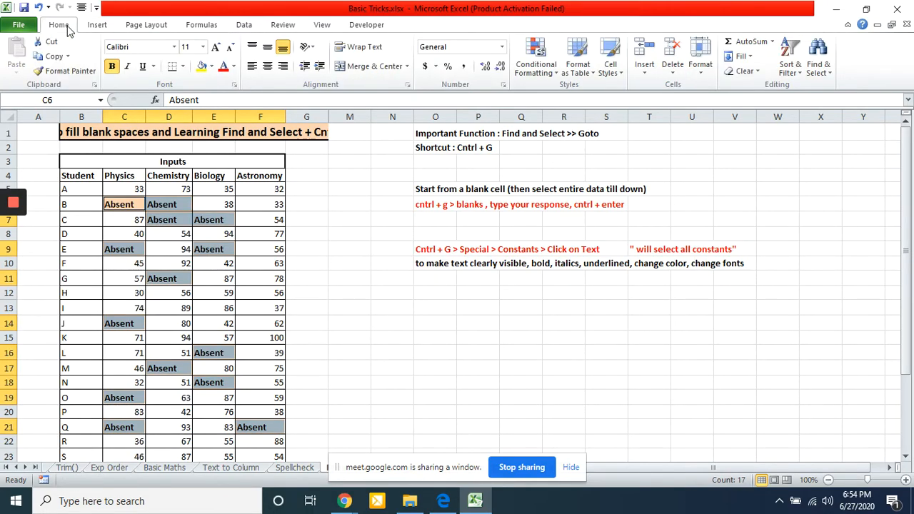
left_click(211, 67)
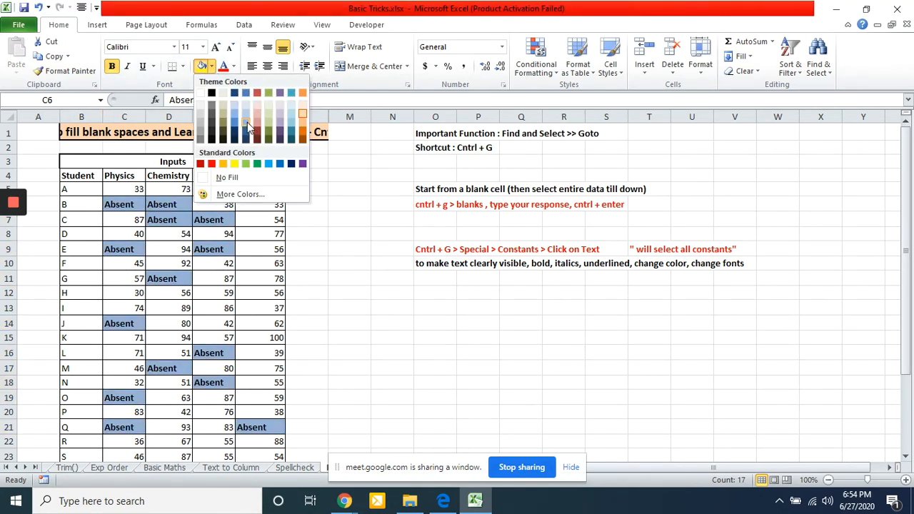
left_click(247, 122)
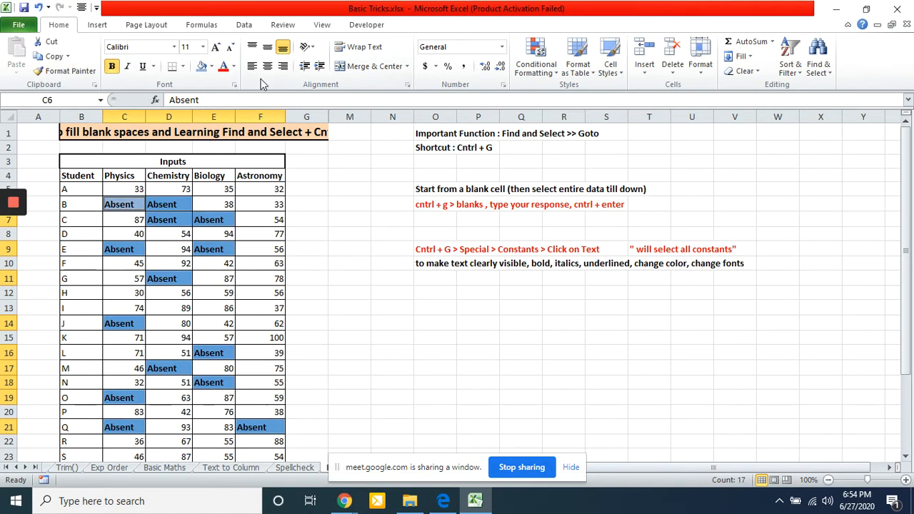
left_click(223, 66)
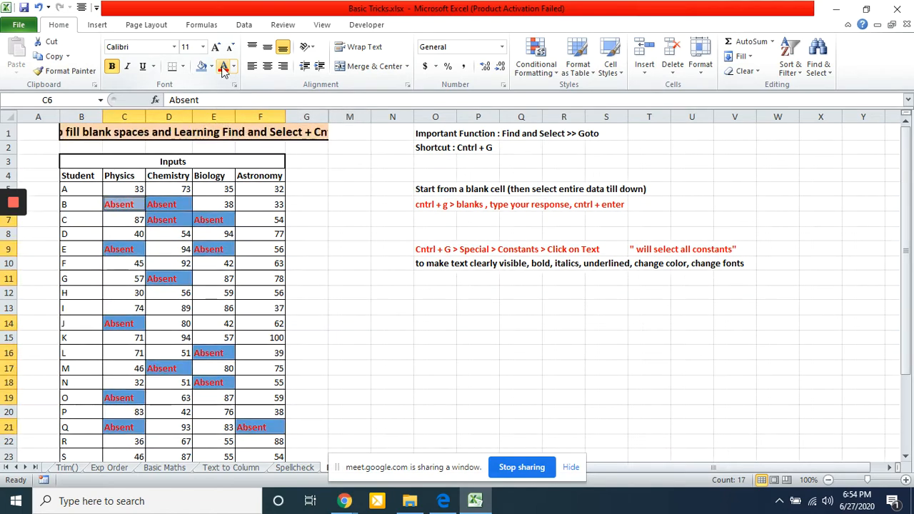
left_click(143, 68)
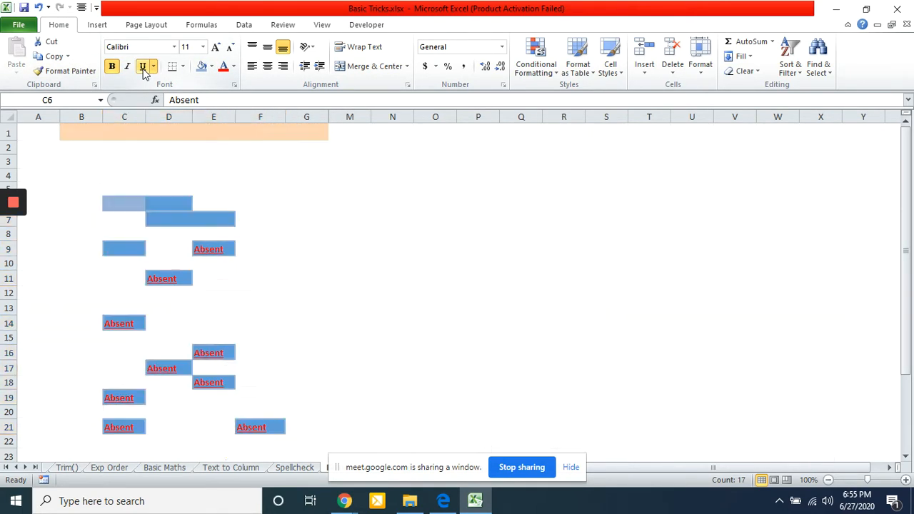
left_click(129, 67)
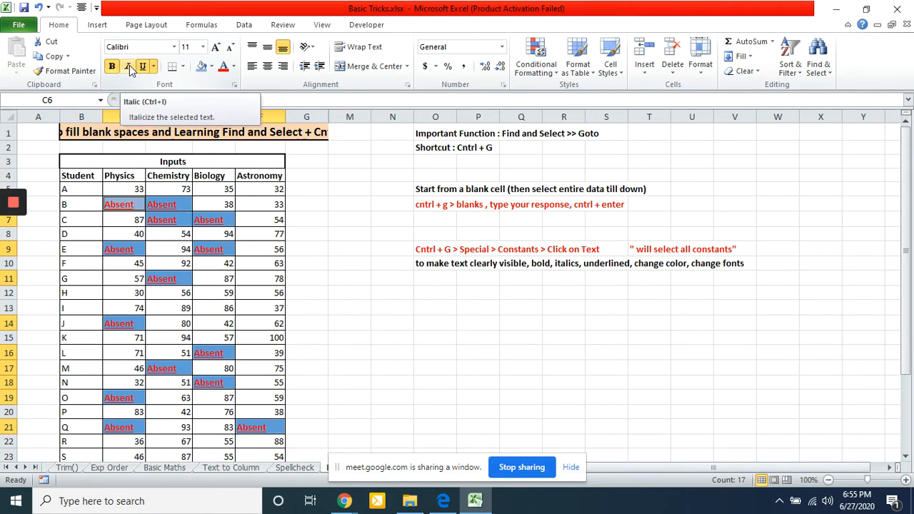
left_click(333, 282)
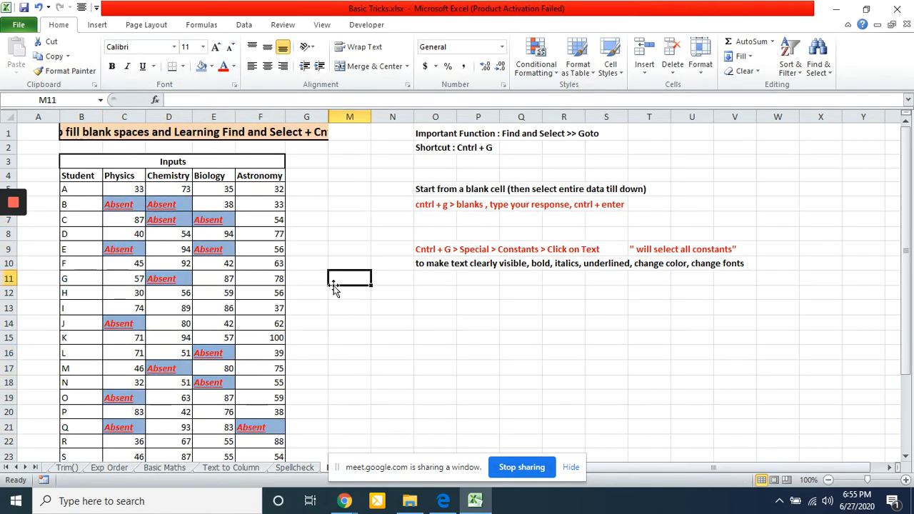
Check the Google Meet chat for questions from the class and return to the Excel sheet
left_click(197, 230)
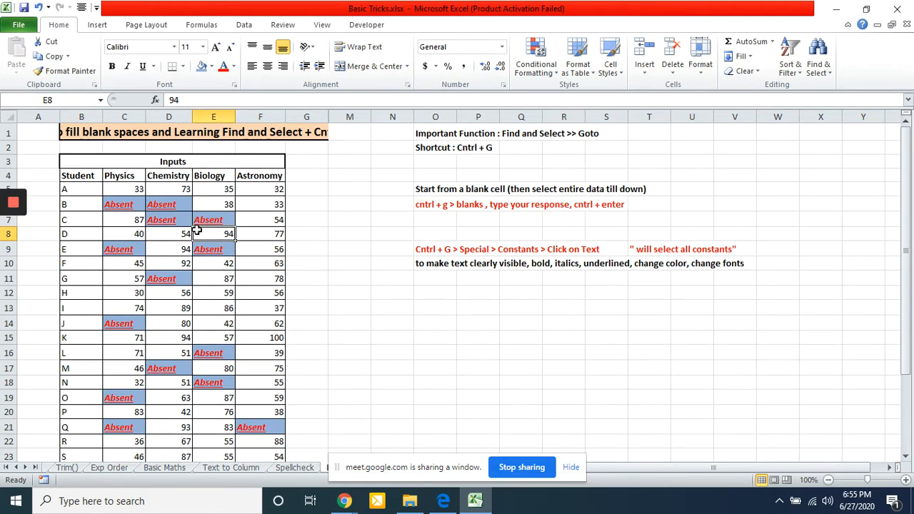
key("alt+Tab")
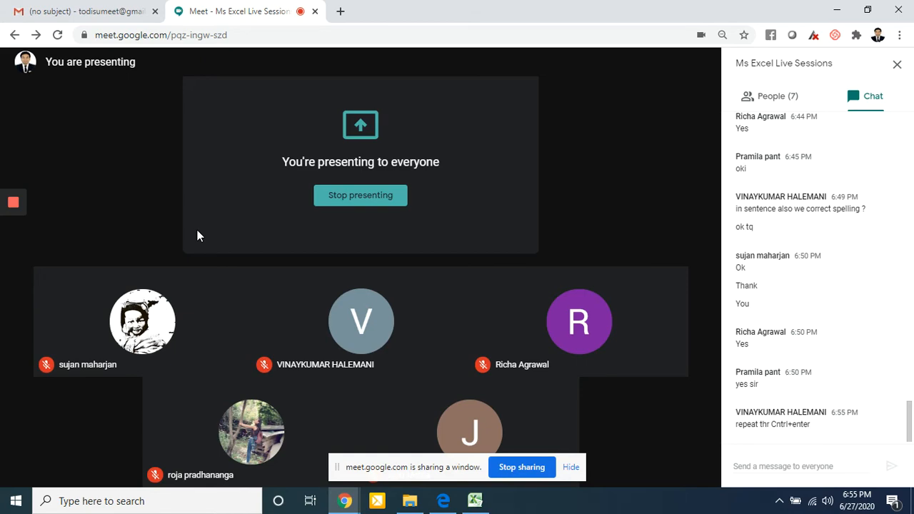
key("alt+Tab")
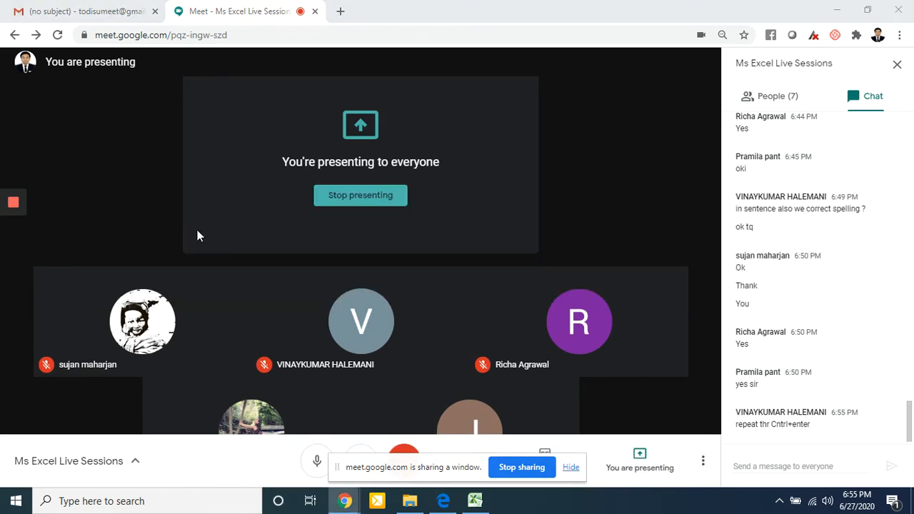
key("alt+Tab")
key("Tab")
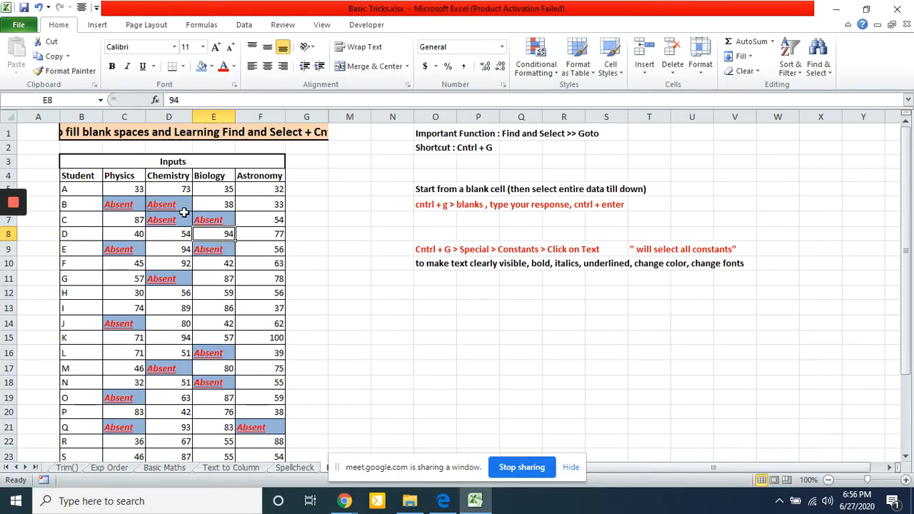
Clear every Absent entry from the Inputs table by replacing all occurrences of absent with nothing, and close Find and Replace
left_click(185, 214)
key("ctrl+f")
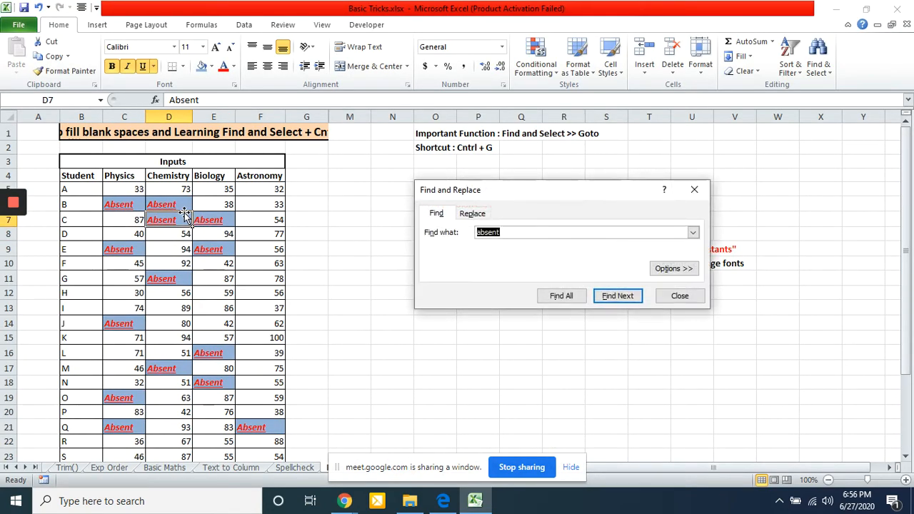
key("Return")
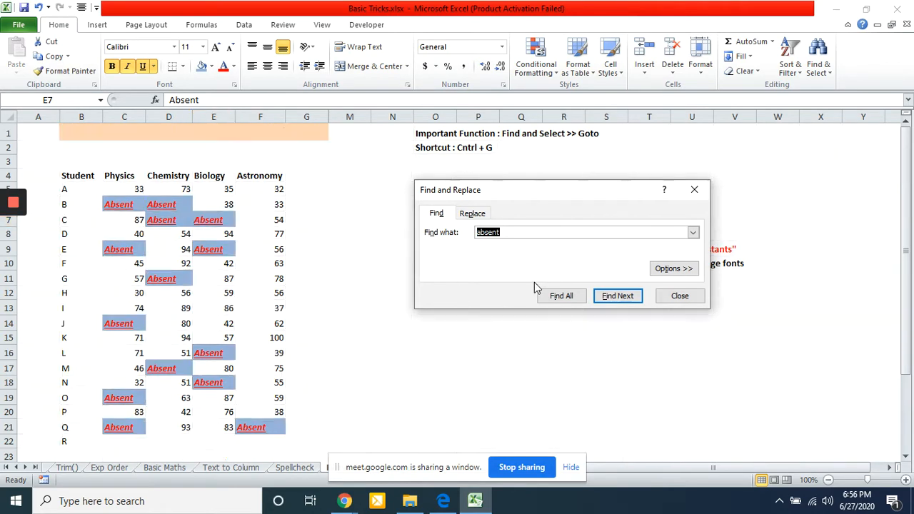
left_click(472, 213)
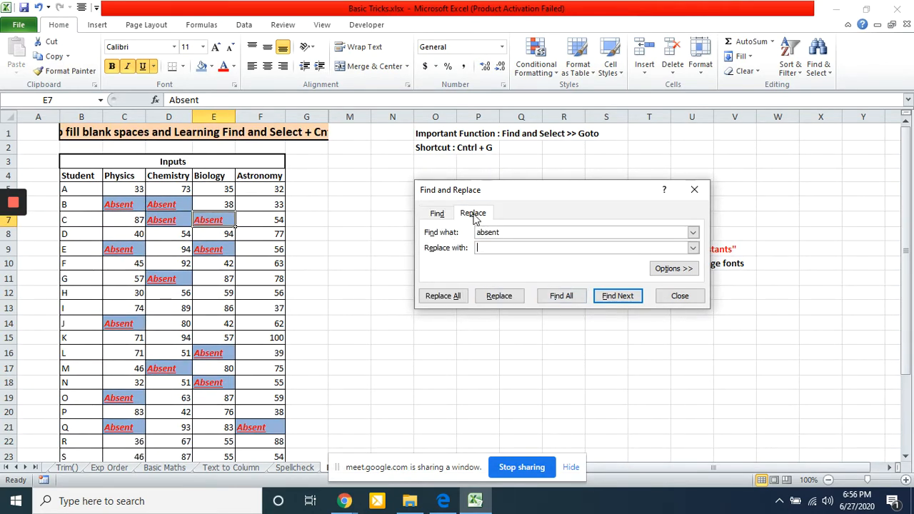
left_click(457, 297)
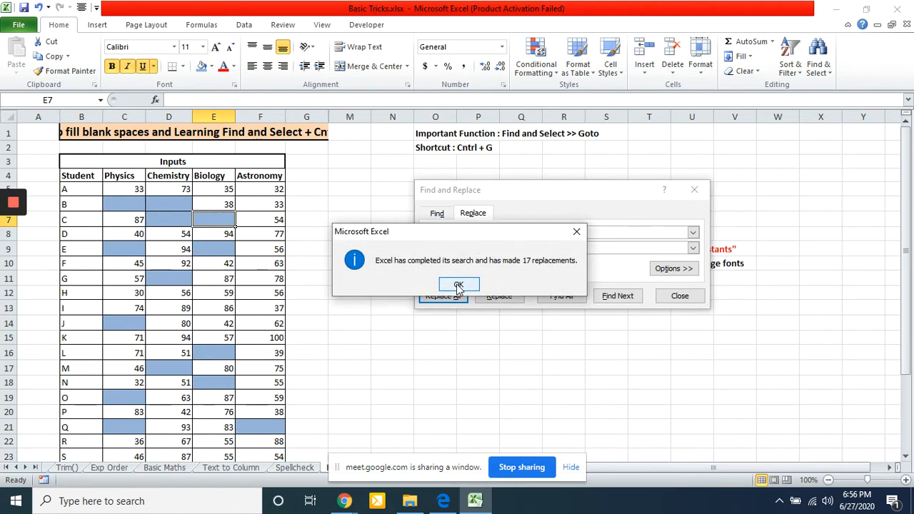
left_click(459, 289)
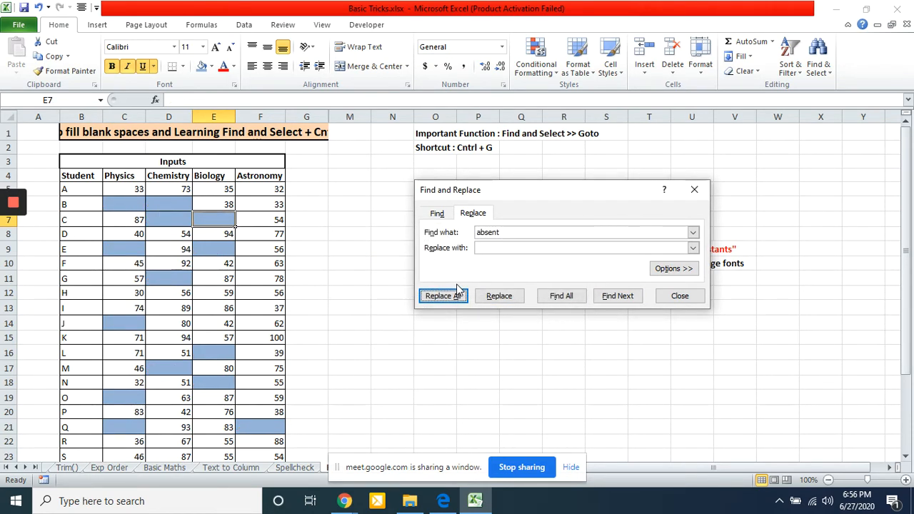
left_click(675, 297)
left_click(391, 204)
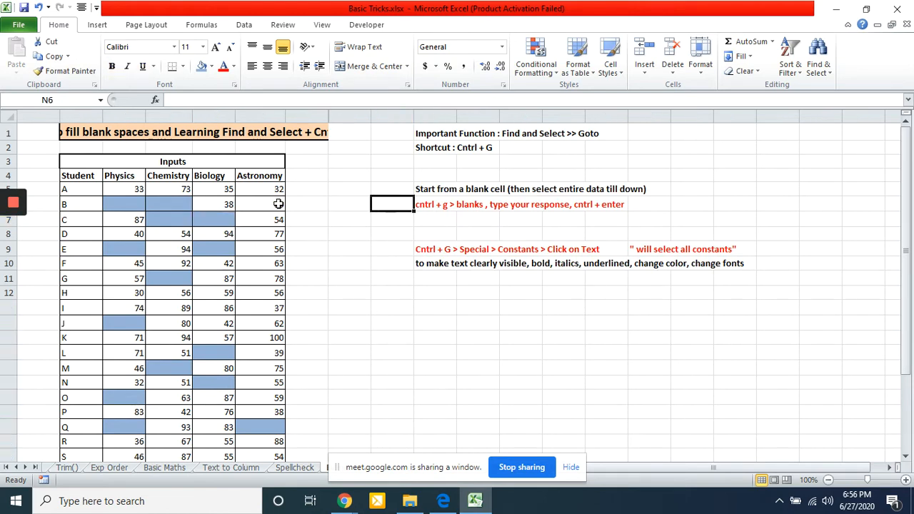
Select all the Physics to Astronomy marks in the Inputs table, from student A down to student Z
left_click(116, 187)
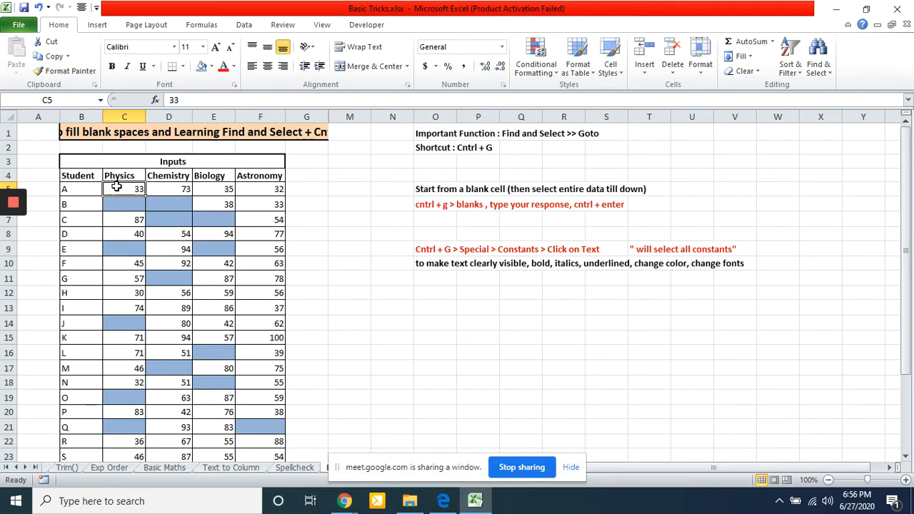
key("ctrl+shift+Right")
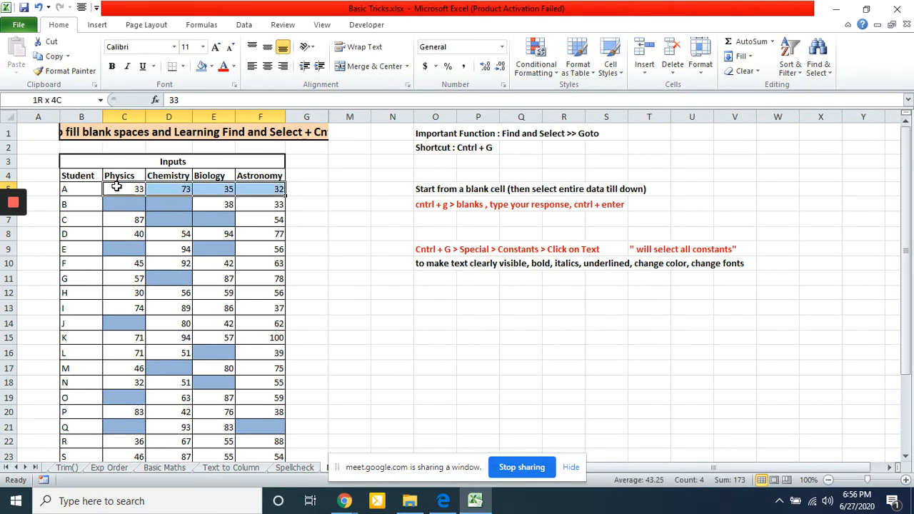
key("shift+Down")
key("shift+Down")
key("shift+Down")
key("shift+Down")
key("shift+Down")
key("shift+Down")
key("shift+Down")
key("shift+Down")
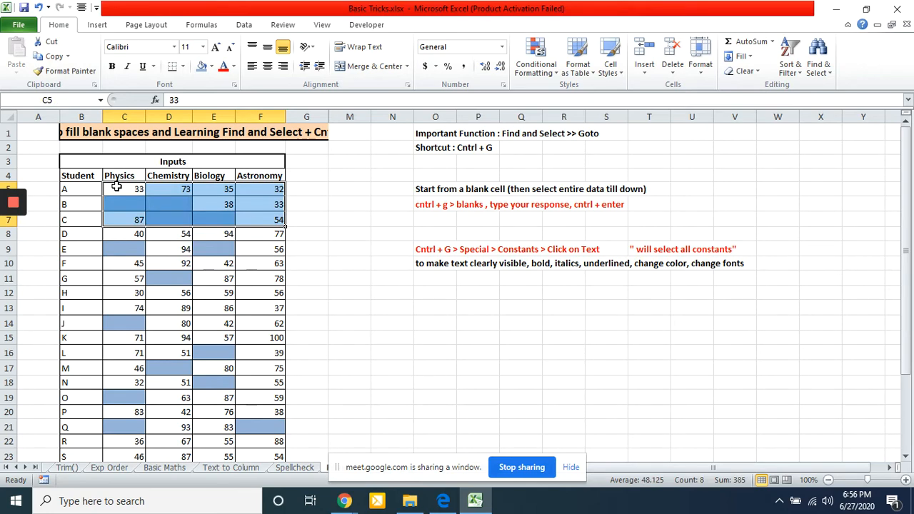
key("shift+Down")
key("shift+Down")
key("shift+Down")
key("shift+Down")
key("shift+Down")
key("shift+Down")
key("shift+Down")
key("shift+Down")
key("shift+Down")
key("shift+Down")
key("shift+Down")
key("shift+Down")
key("shift+Down")
key("shift+Down")
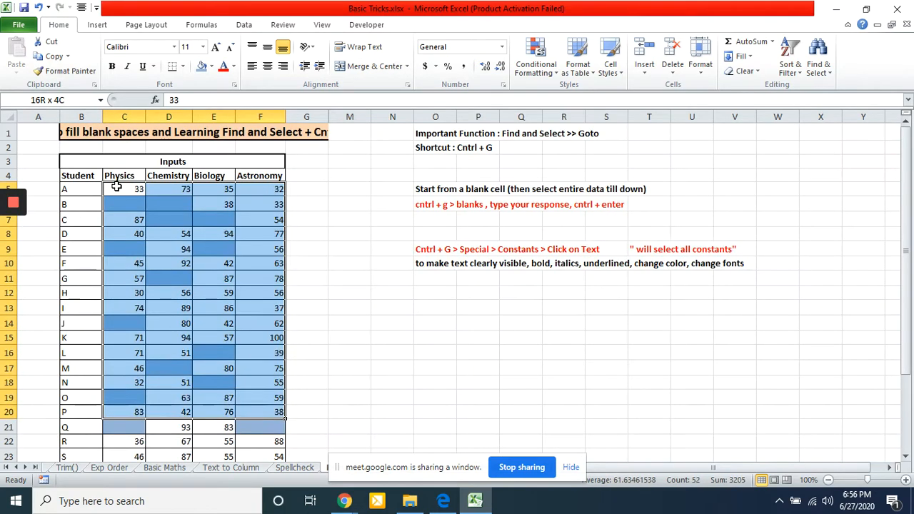
key("shift+Down")
key("shift+Down")
key("shift+Down")
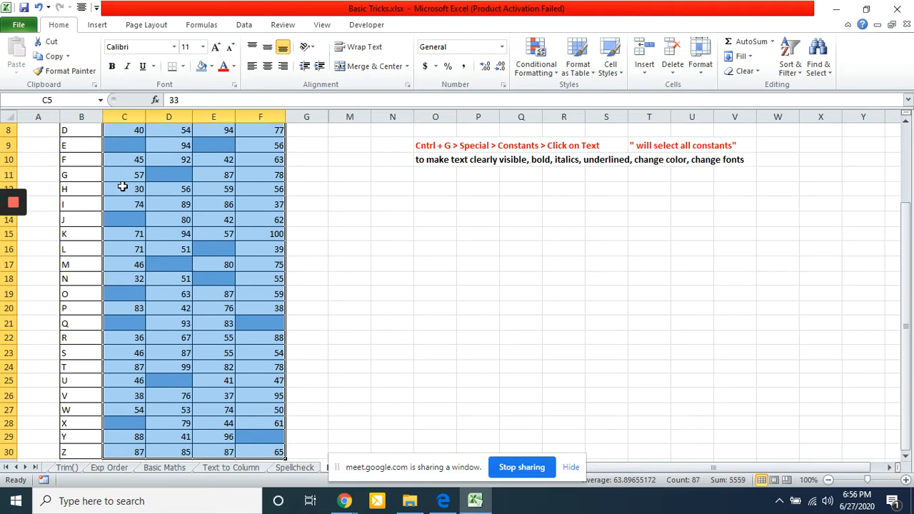
scroll(218, 221, "down", 2)
scroll(218, 220, "up", 5)
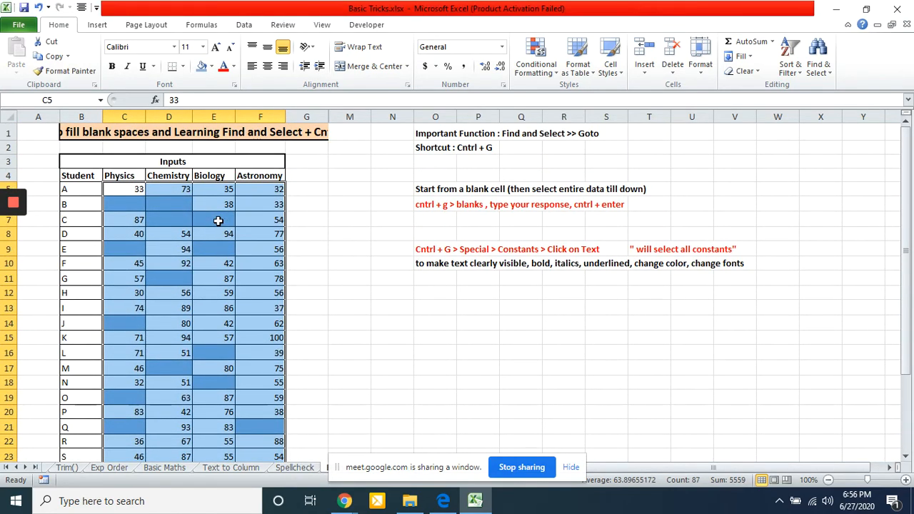
Narrow the selection to only the blank mark cells using Go To Special with the Blanks option
key("ctrl+g")
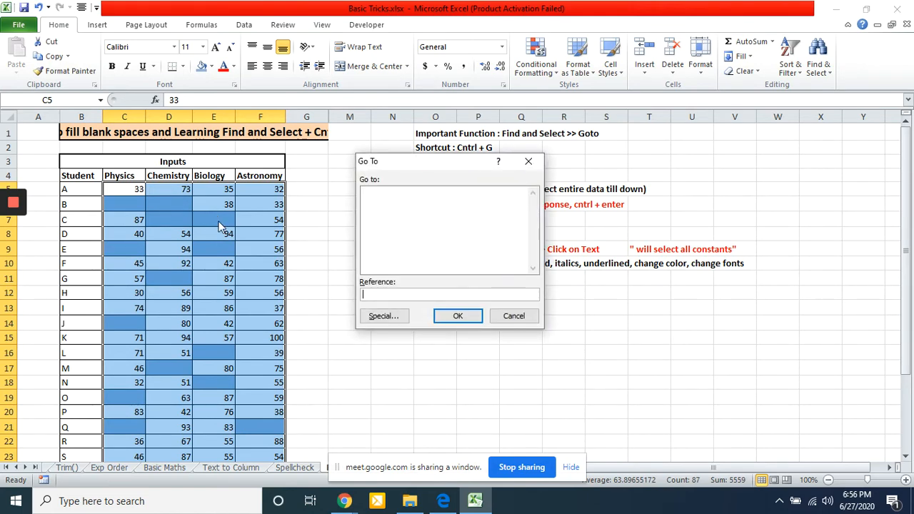
left_click(390, 317)
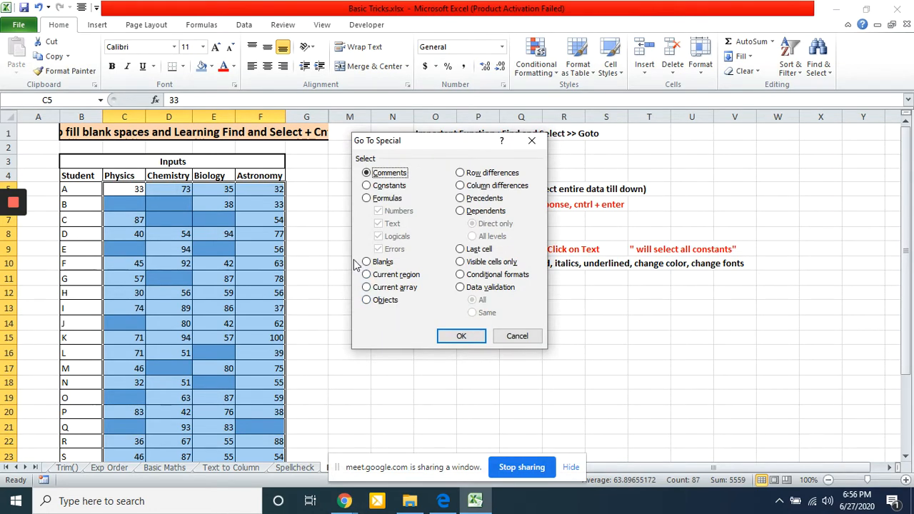
left_click(375, 266)
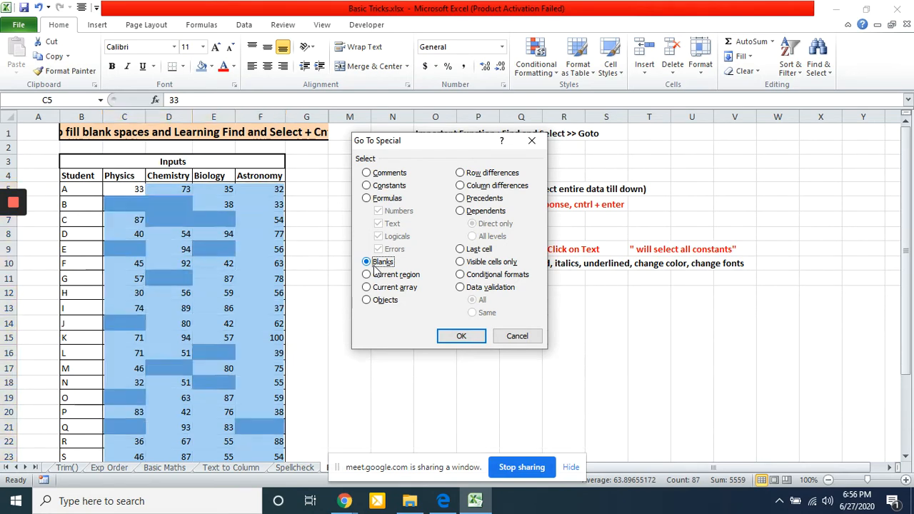
left_click(457, 339)
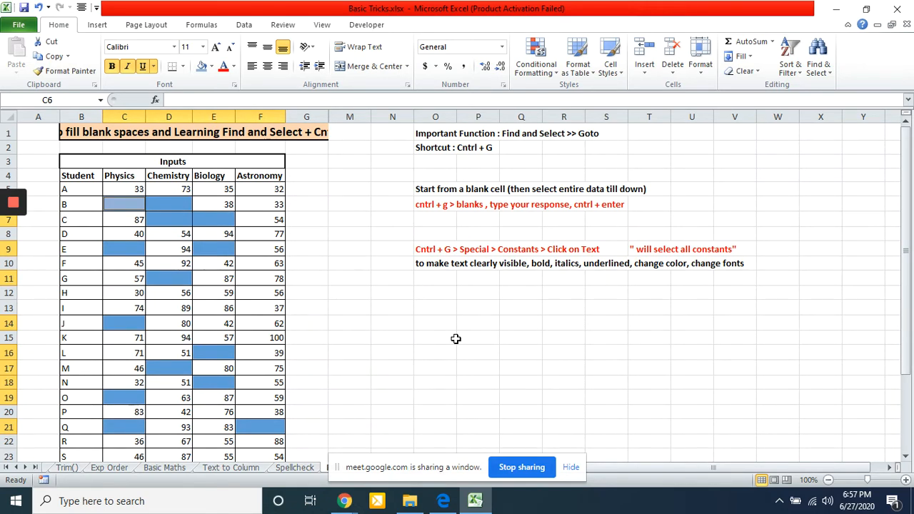
Fill all the selected blank cells with Absent in a single entry
type("Ab")
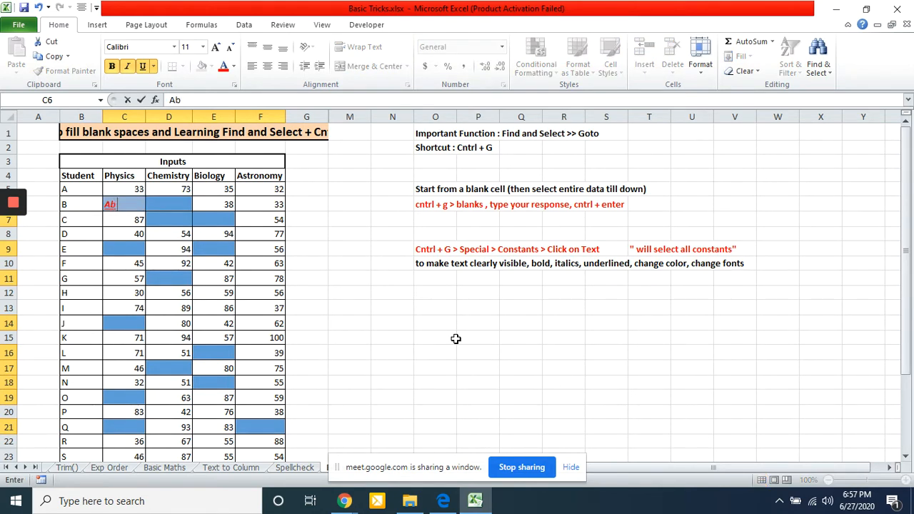
type("sent")
key("ctrl+Return")
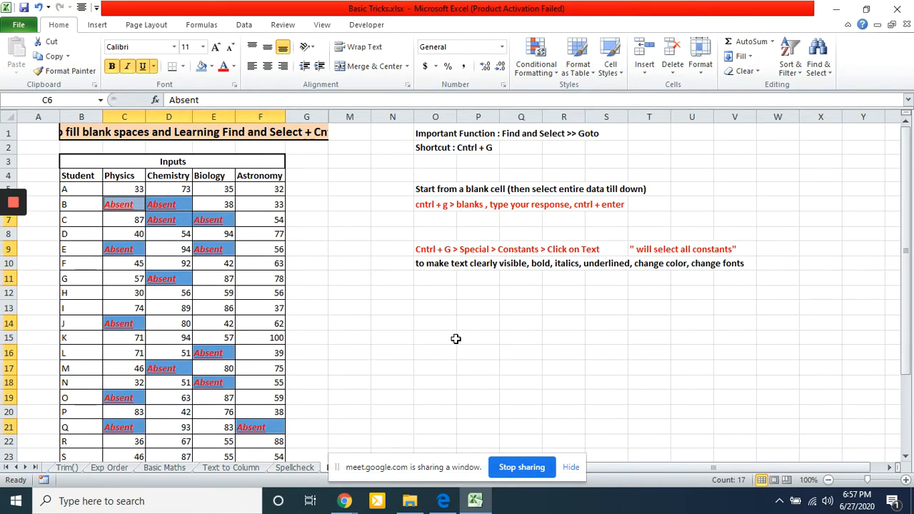
Switch to the Google Meet window to check the class chat, and return to the Excel sheet
key("alt+Tab")
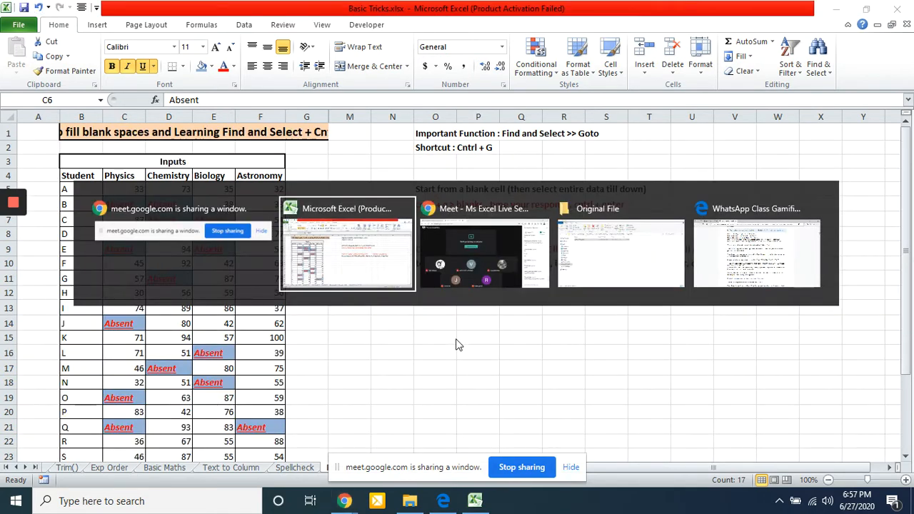
key("alt+Tab")
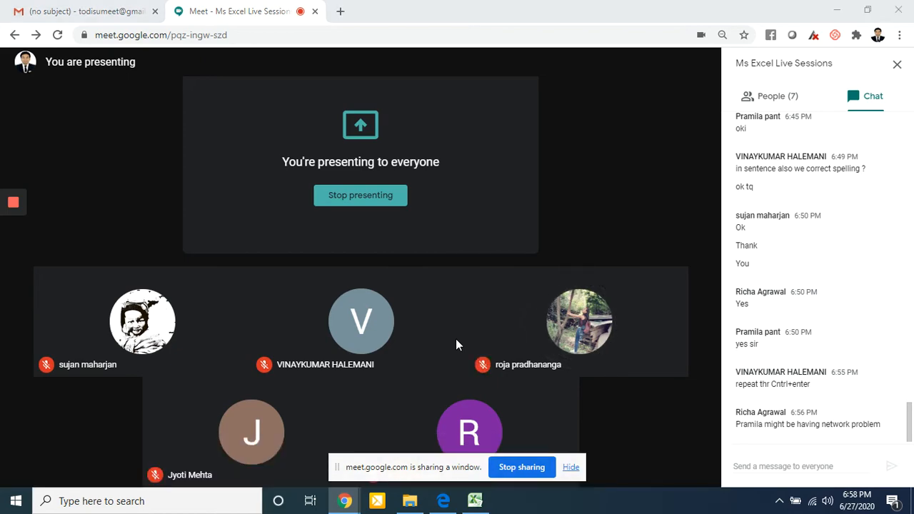
key("alt+Tab")
key("alt+Tab")
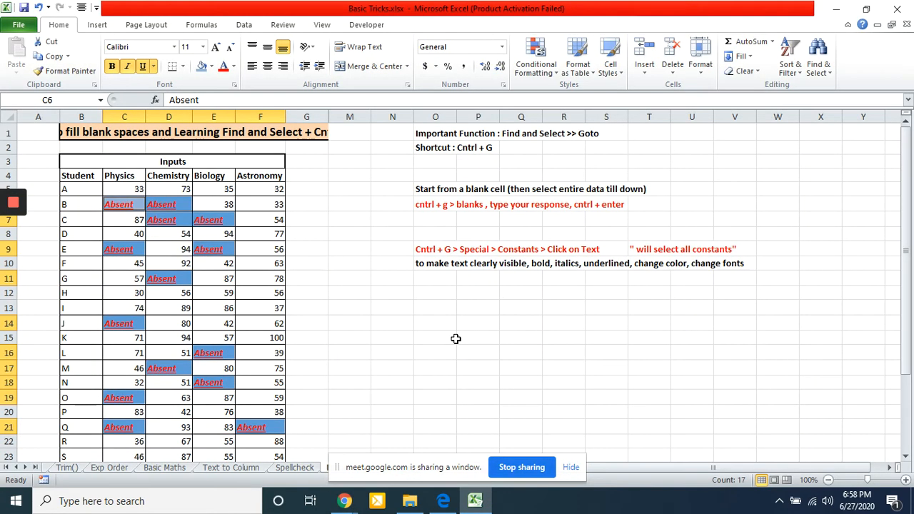
Unhide the columns between G and M that hold the Paste as Values table, and deselect the range
left_click(308, 115)
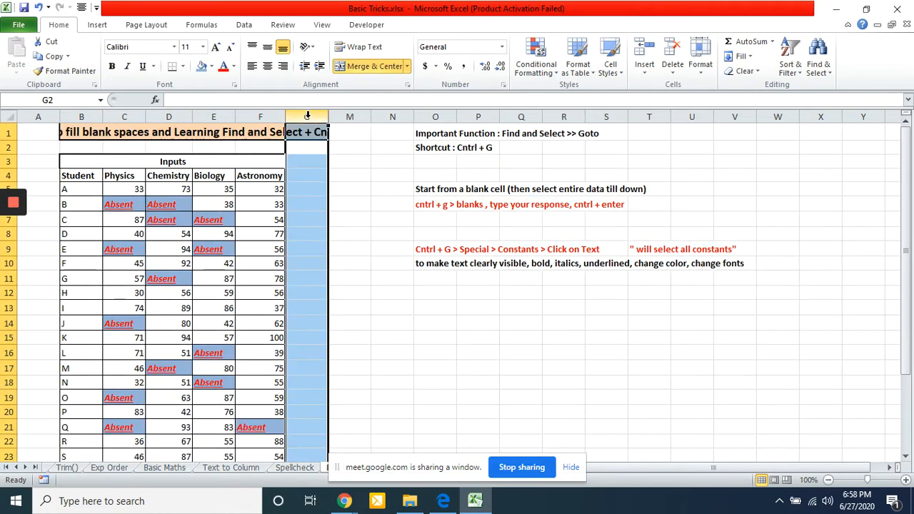
key("ctrl+a")
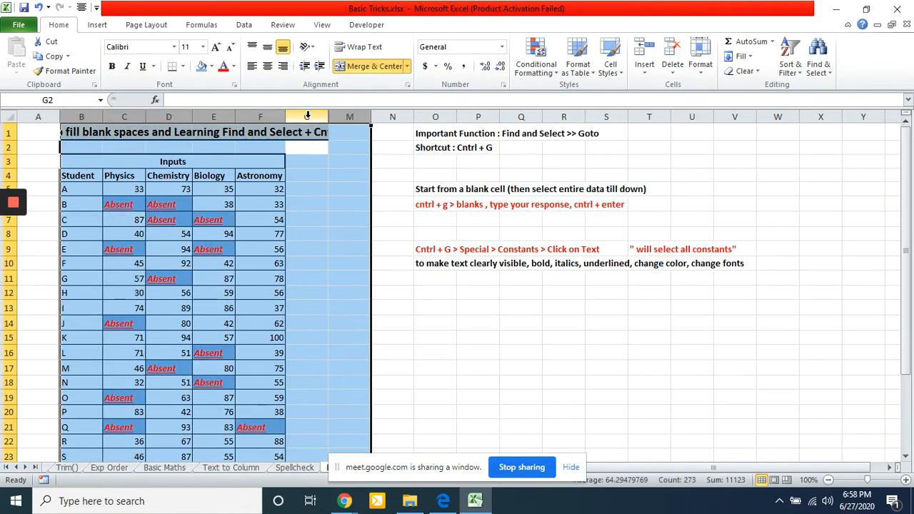
left_click(348, 116)
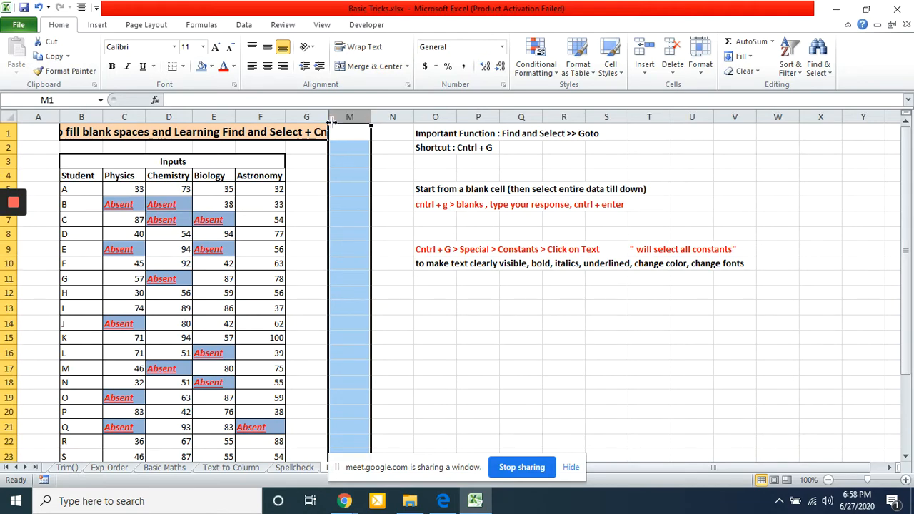
key("ctrl+a")
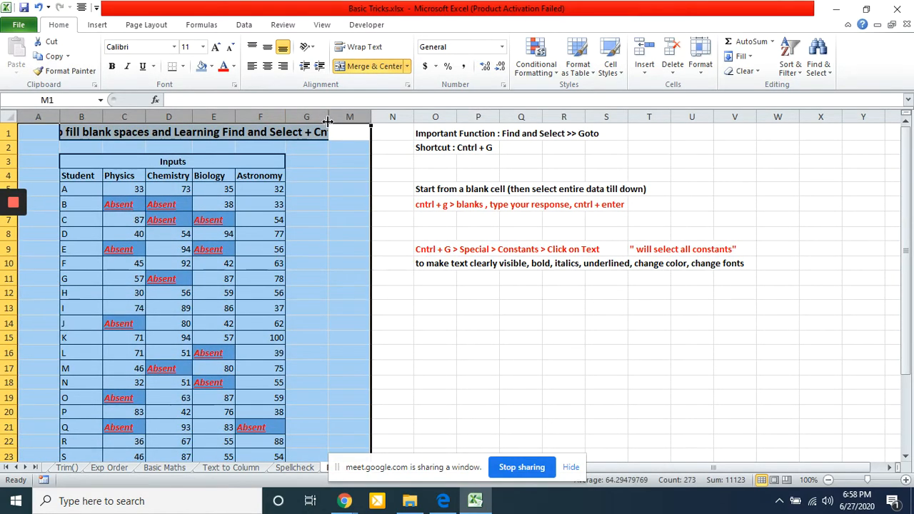
right_click(330, 121)
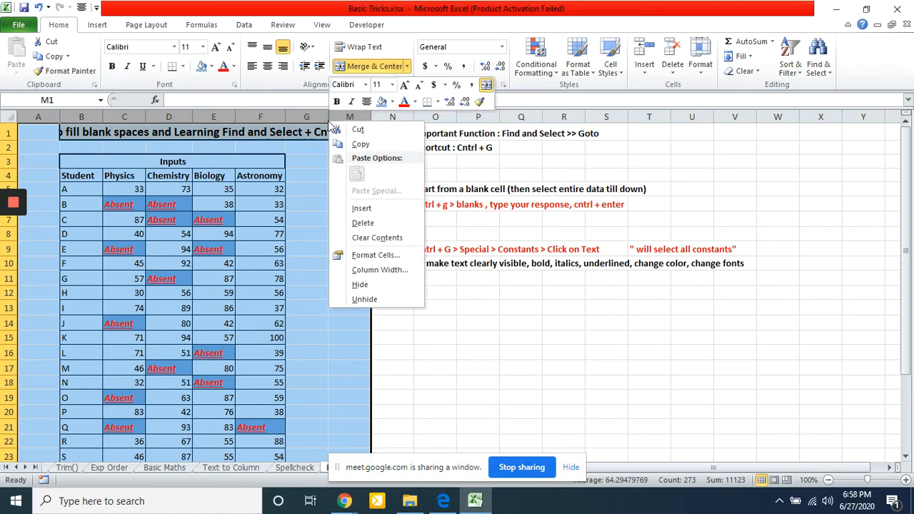
left_click(364, 299)
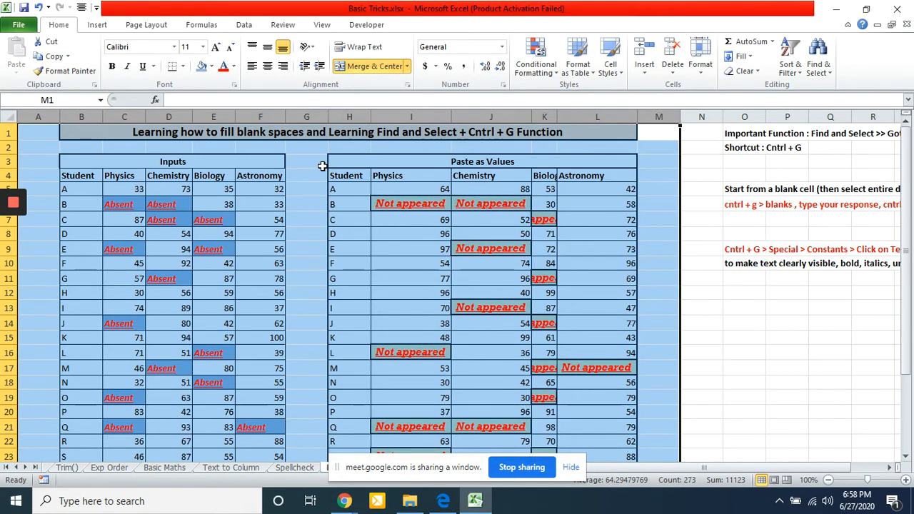
left_click(309, 162)
left_click(463, 174)
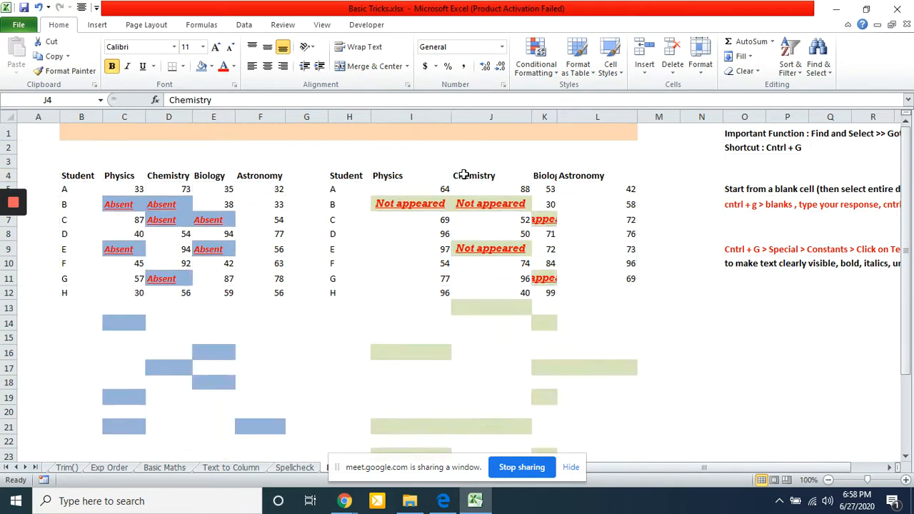
scroll(556, 236, "down", 2)
scroll(555, 236, "up", 2)
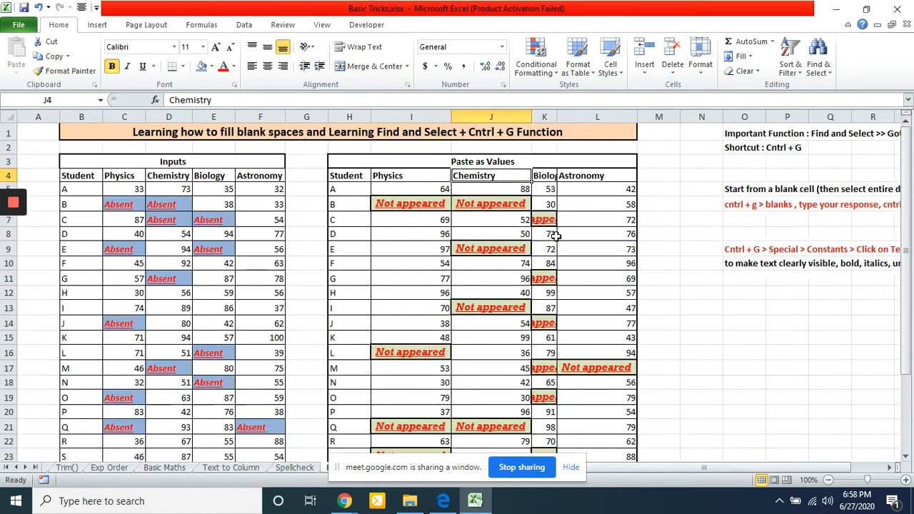
Auto-fit the width of Biology column K in the Paste as Values table to its contents
left_click(482, 221)
left_click(409, 191)
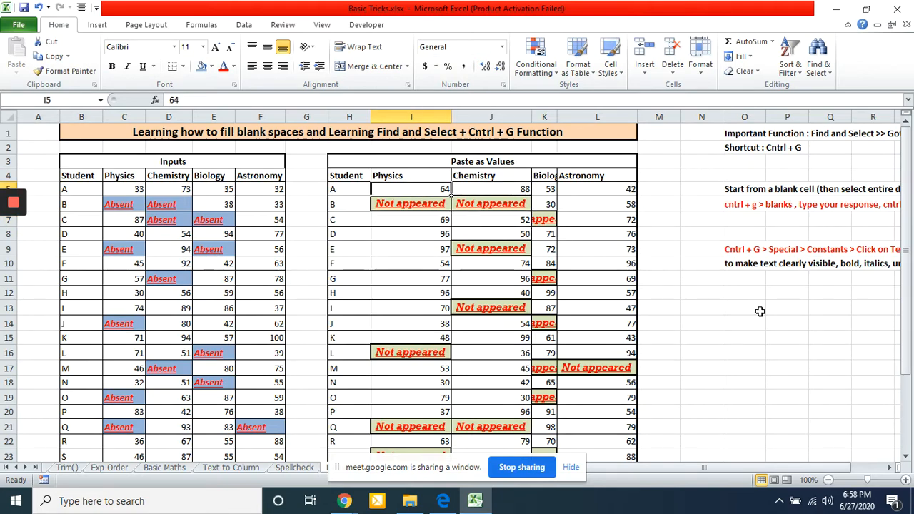
left_click(759, 311)
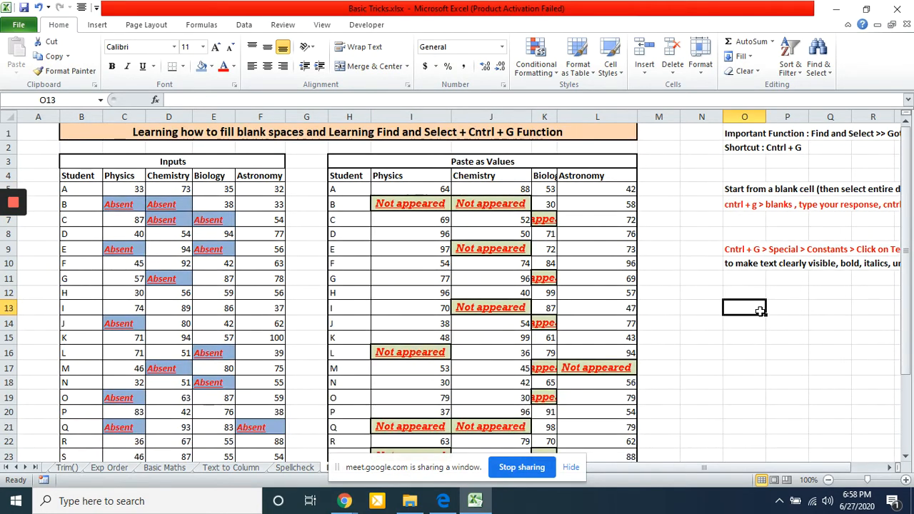
key("Right")
key("Right")
key("Right")
key("Right")
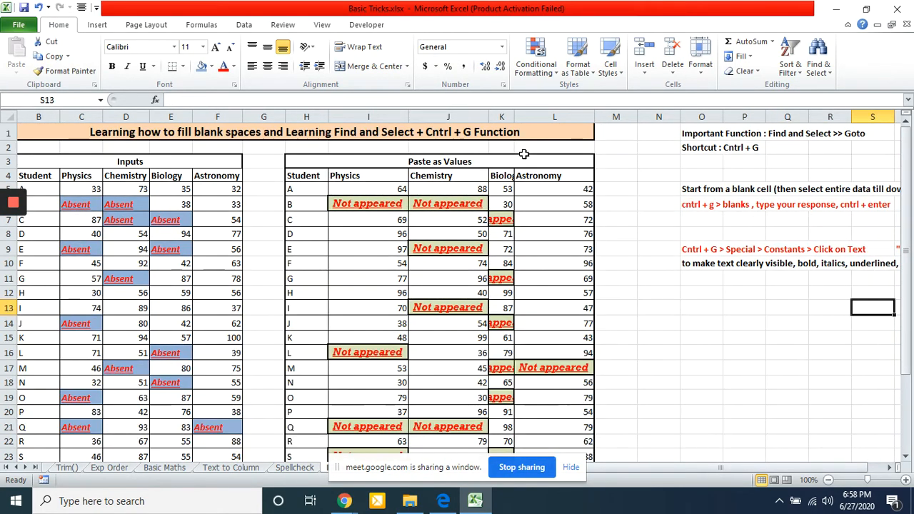
double_click(514, 116)
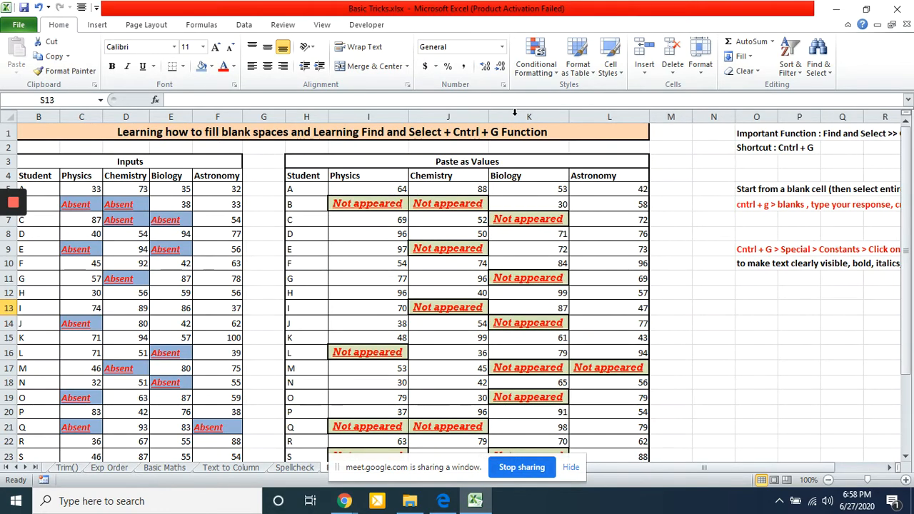
Review the notes beside the marks tables on filling blanks and selecting text constants with Go To Special
left_click(381, 205)
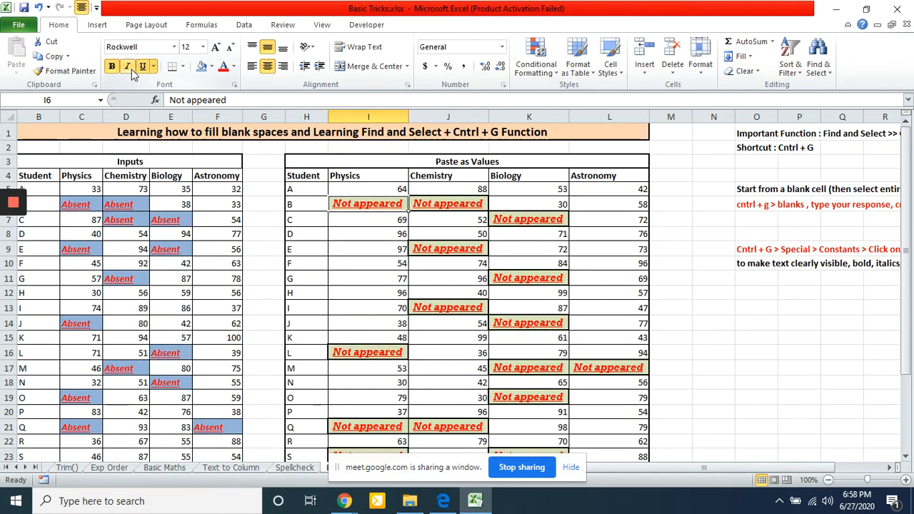
left_click(722, 176)
key("Down")
key("Down")
key("Down")
key("Down")
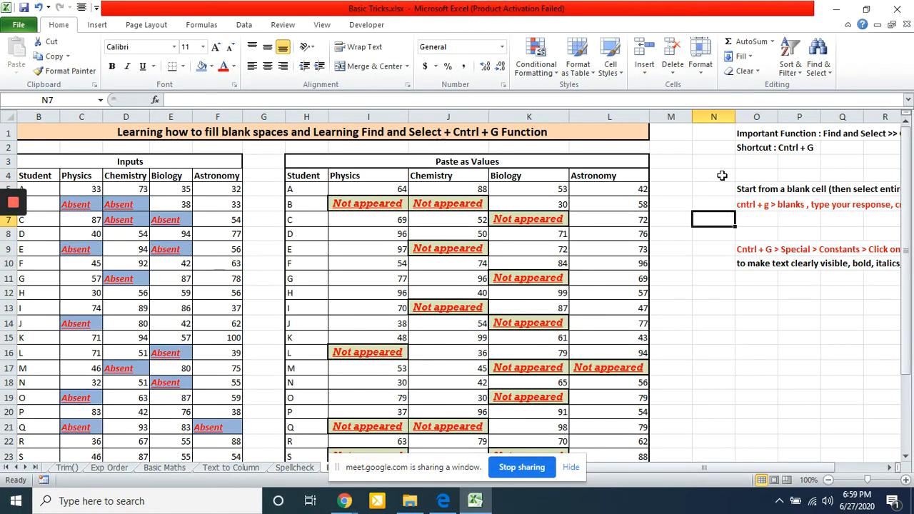
key("Right")
key("Right")
key("Right")
key("Left")
key("Left")
key("Left")
key("Left")
key("Left")
key("Left")
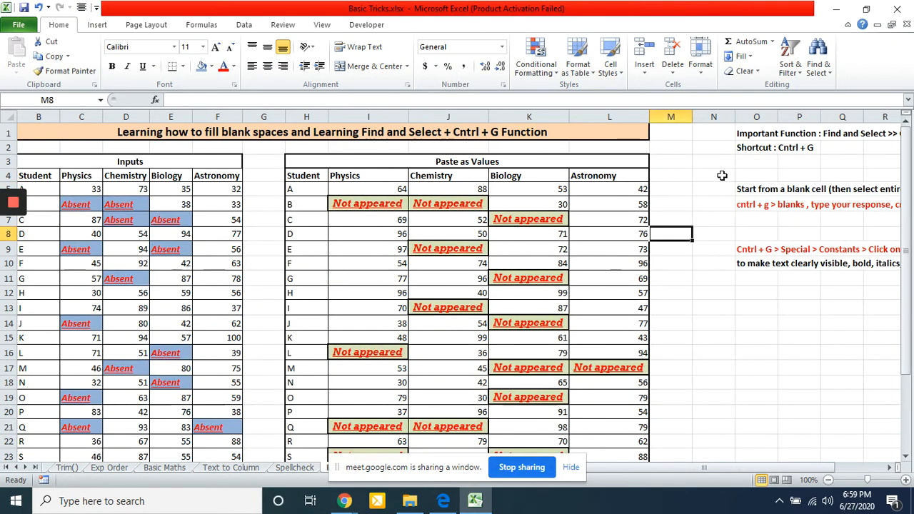
key("Up")
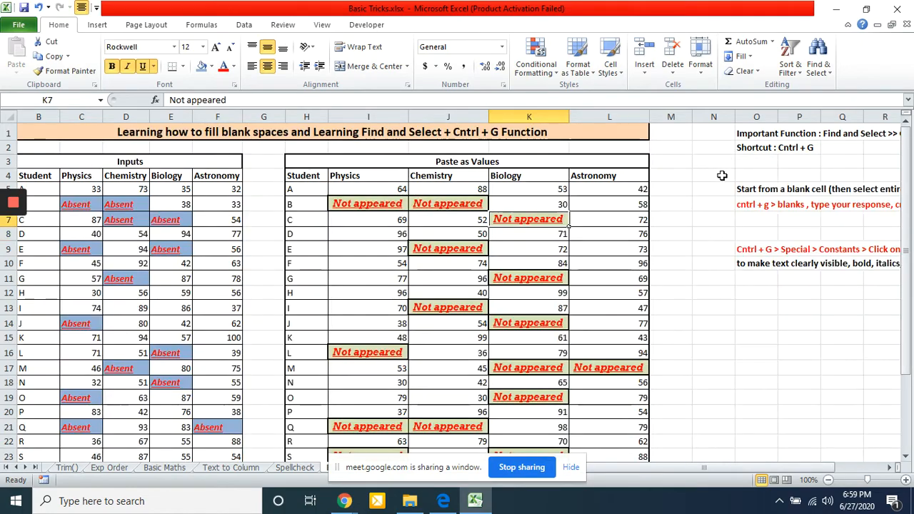
key("Down")
key("Right")
key("Right")
key("Right")
key("Right")
key("Right")
key("Right")
key("Right")
key("Right")
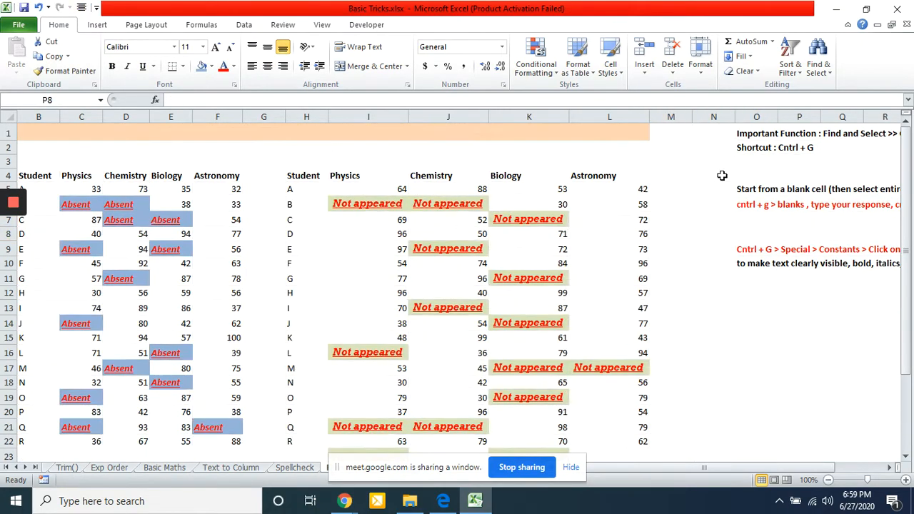
key("Right")
key("Right")
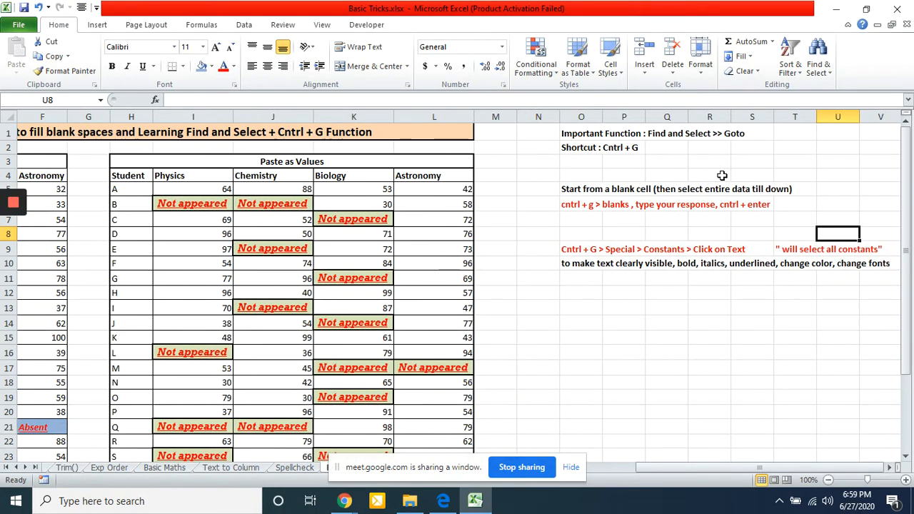
key("Down")
key("Down")
key("Left")
key("Left")
key("Left")
key("Left")
key("Left")
key("Left")
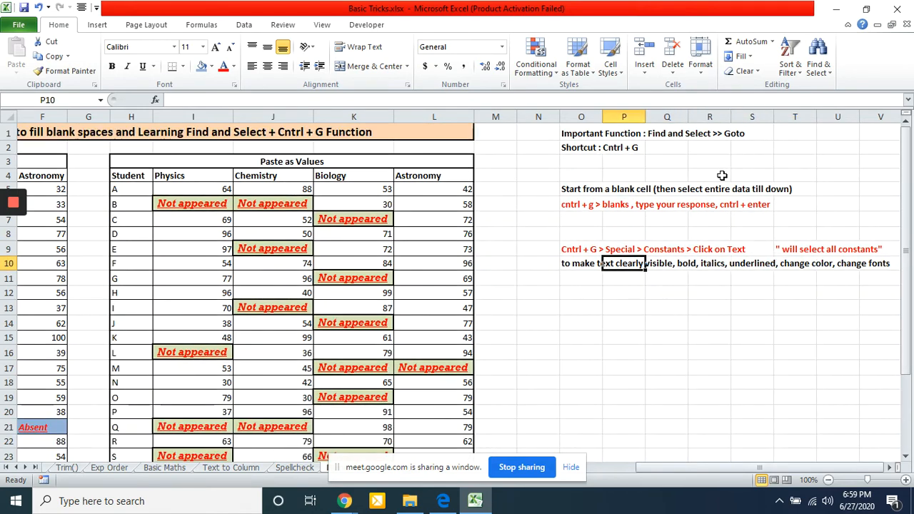
key("Up")
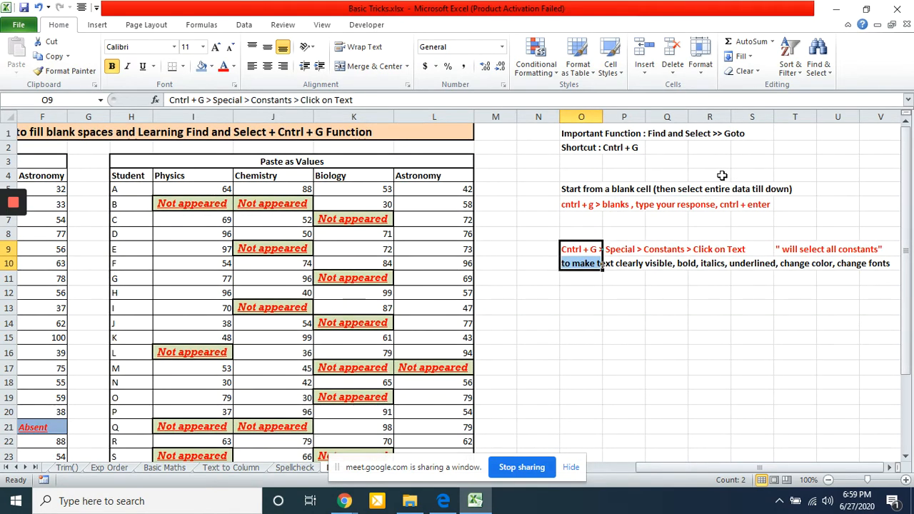
Replace every "not appeared" entry on the sheet with nothing so those cells become blank
left_click(255, 204)
left_click(193, 205)
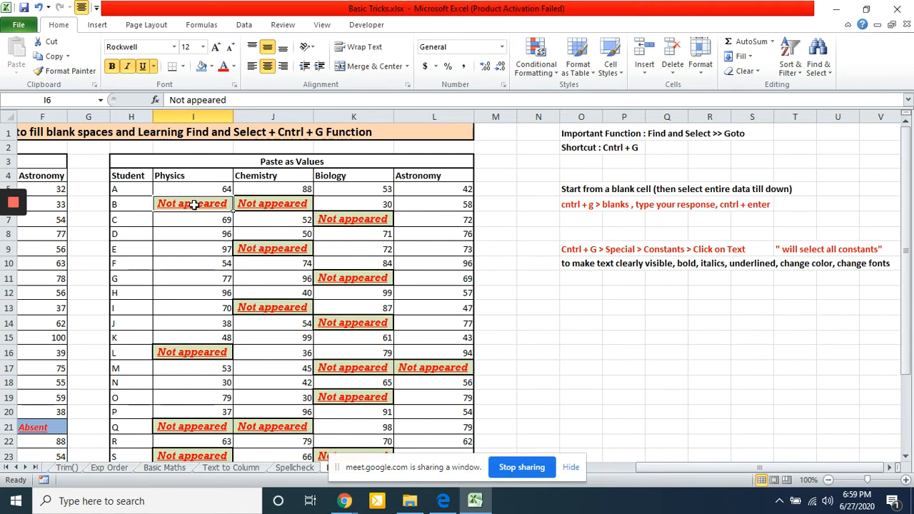
key("ctrl+f")
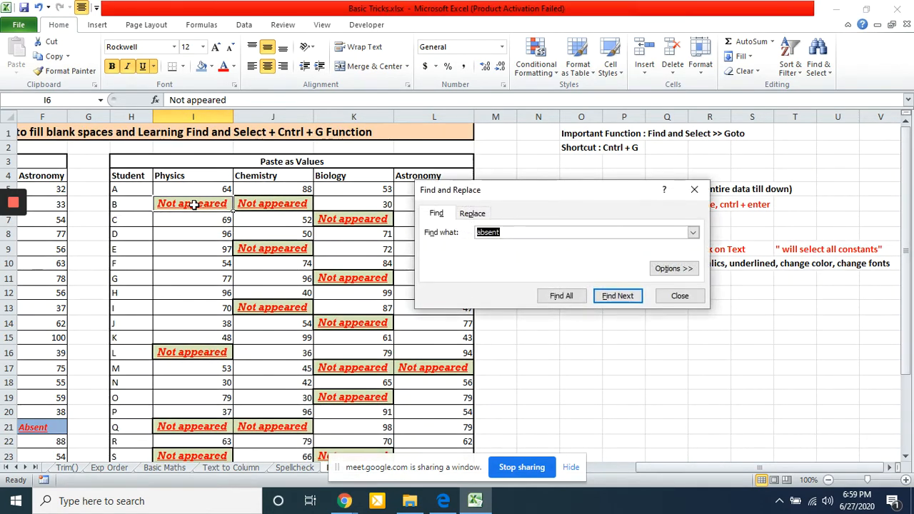
type("not appeared")
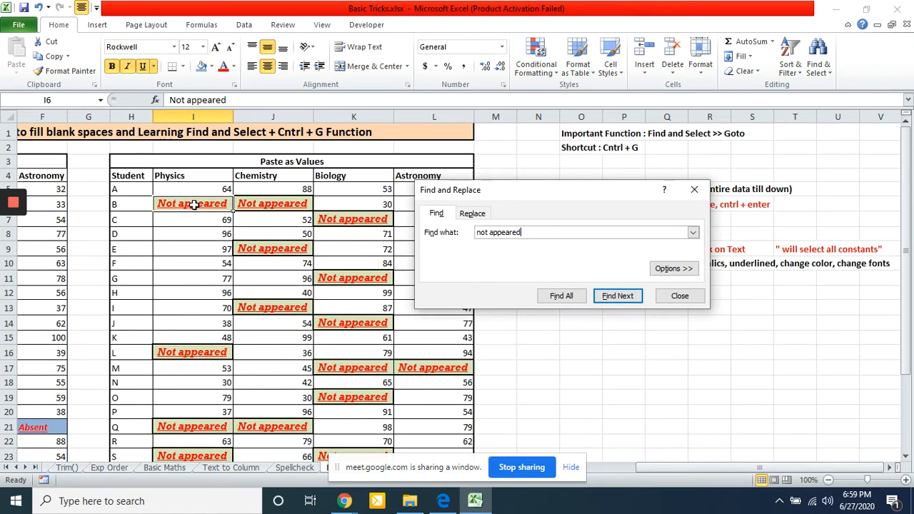
left_click(473, 213)
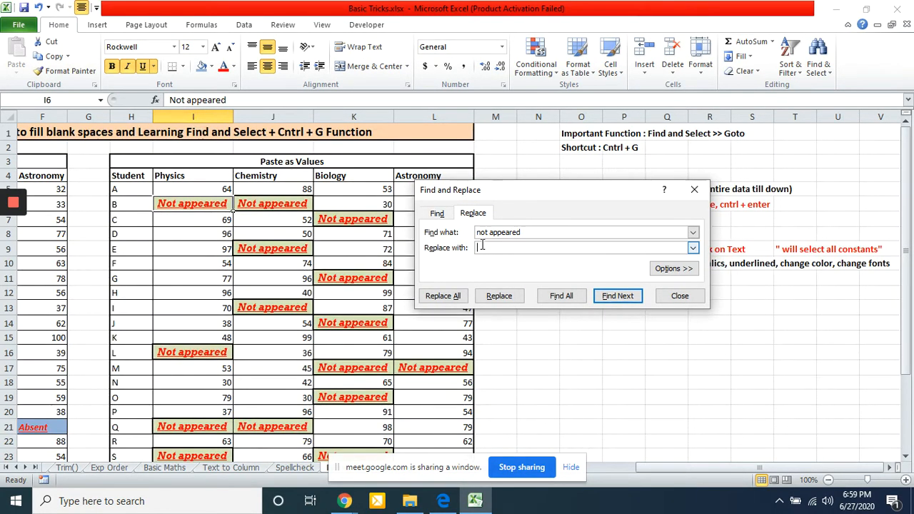
left_click(452, 298)
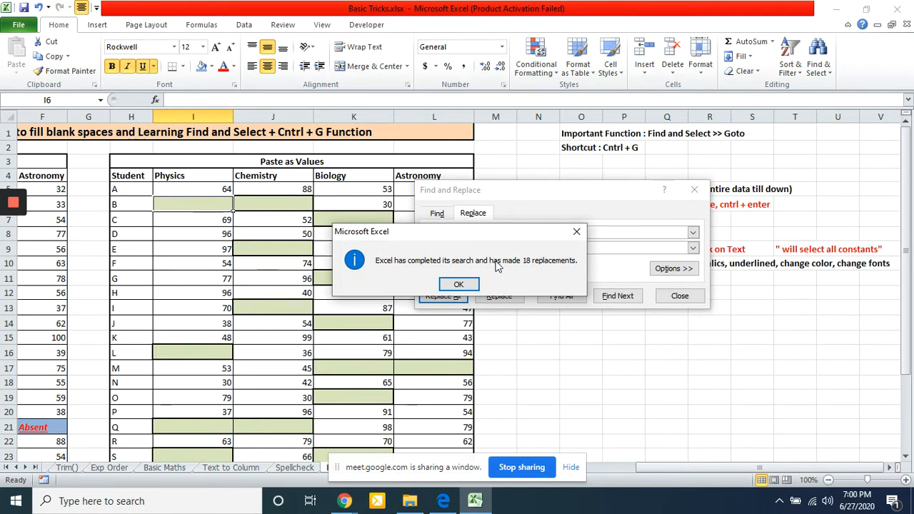
left_click(461, 285)
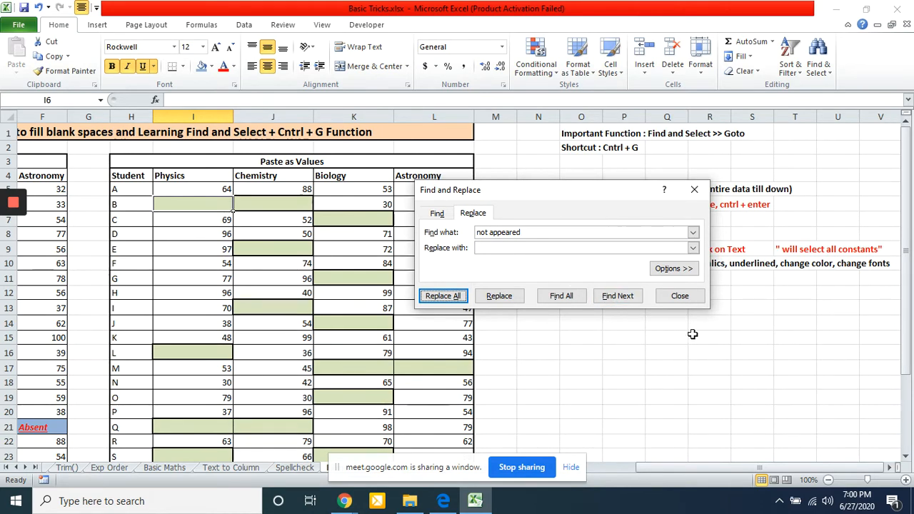
left_click(690, 297)
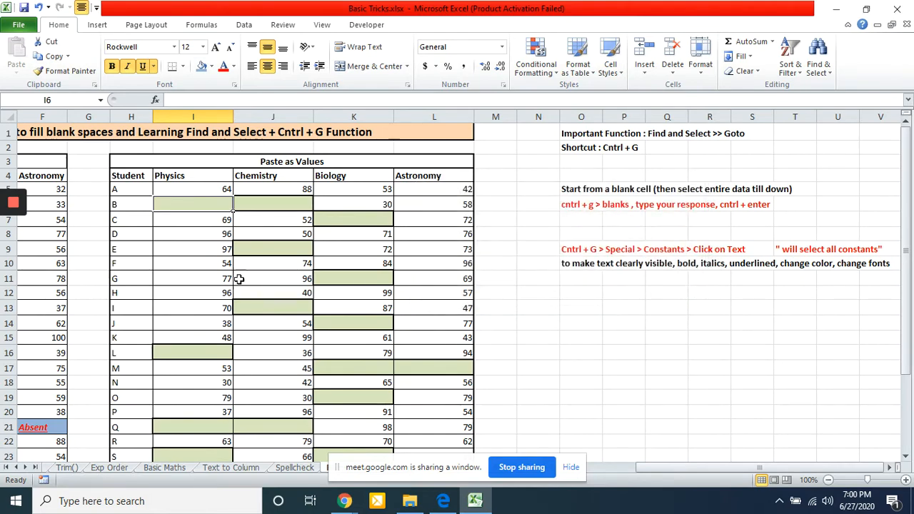
left_click(200, 278)
key("Up")
key("Up")
key("Up")
key("Up")
key("Up")
key("Up")
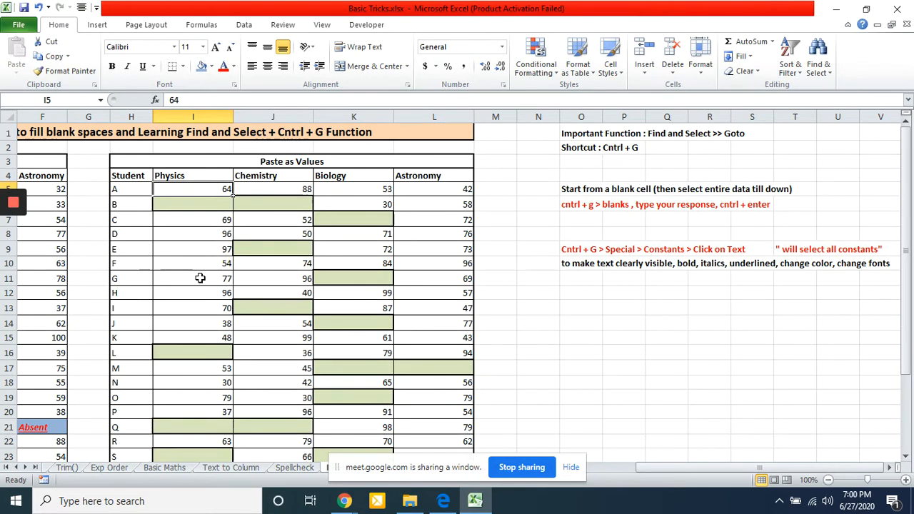
Switch to Google Meet to check the participants' chat replies, hide the screen-sharing notice and return to the Excel workbook
key("alt+Tab")
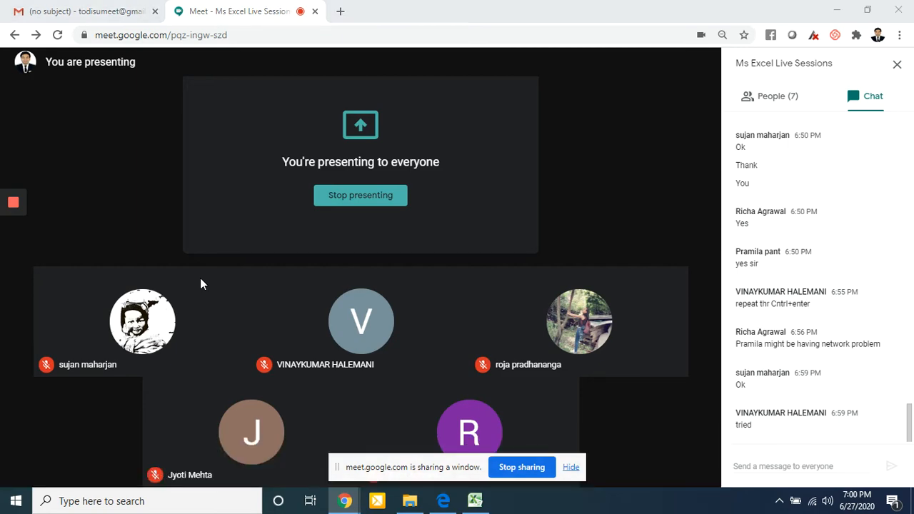
key("alt+Tab")
key("alt+Tab")
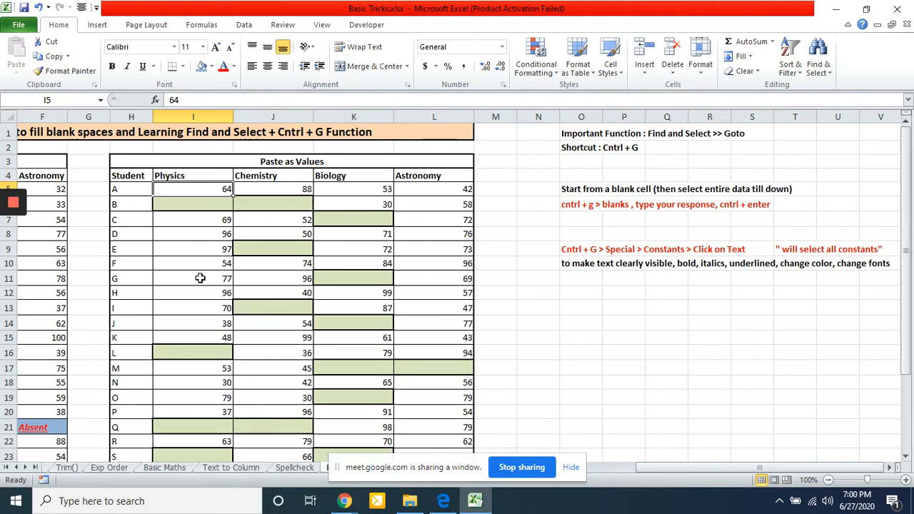
left_click(570, 469)
key("alt+Tab")
key("alt+Tab")
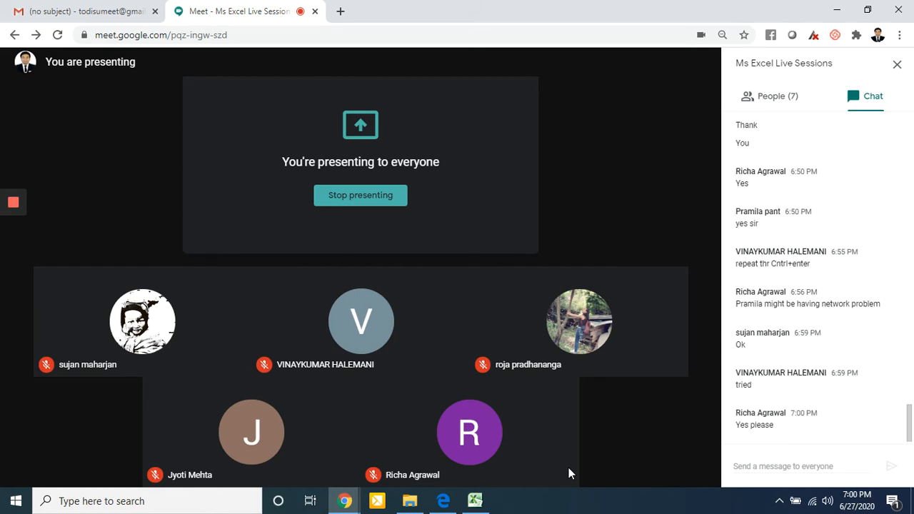
key("alt+Tab")
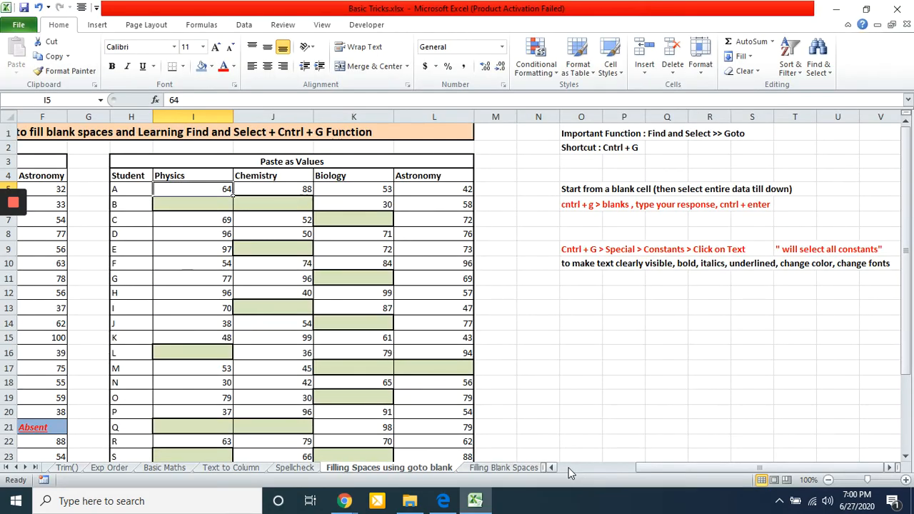
On the Filling Blank Spaces (Advanced) sheet, clear the repeated London entries in A4:A10, keeping the first one
left_click(501, 468)
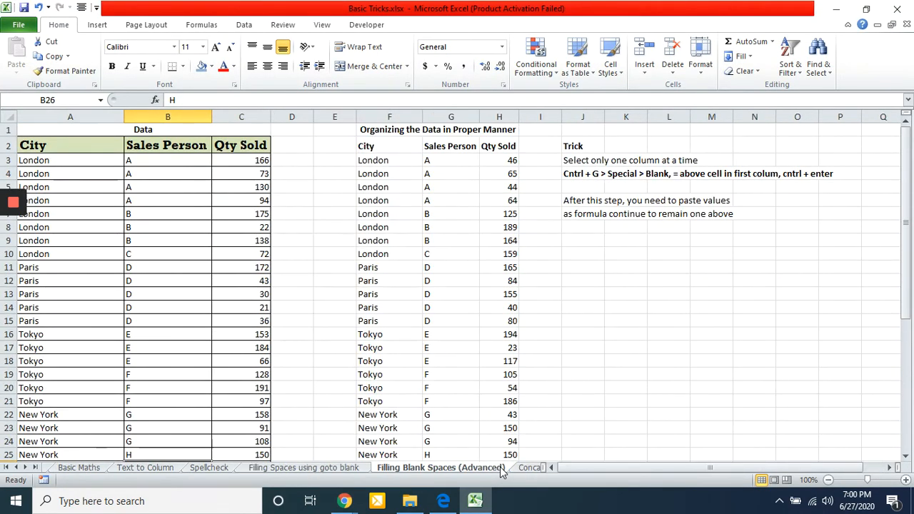
left_click(359, 253)
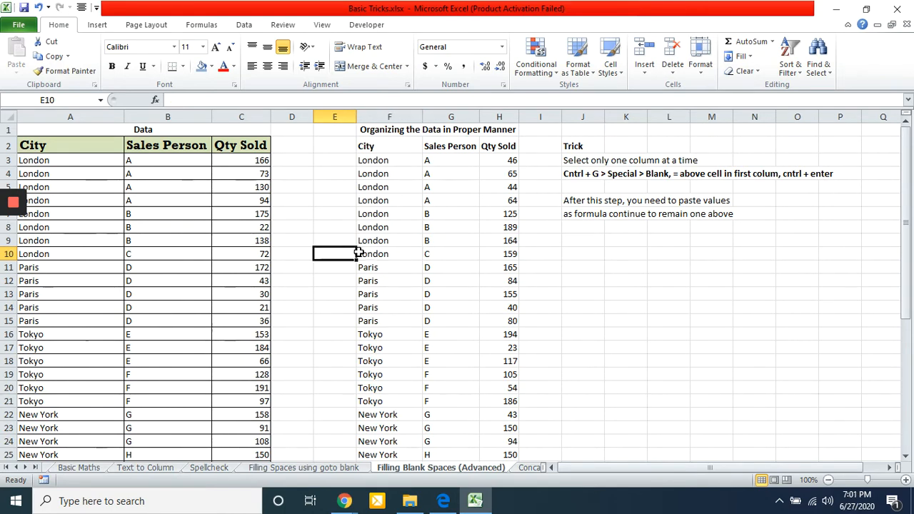
key("Home")
key("Up")
key("Up")
key("Up")
key("Up")
key("Up")
key("Up")
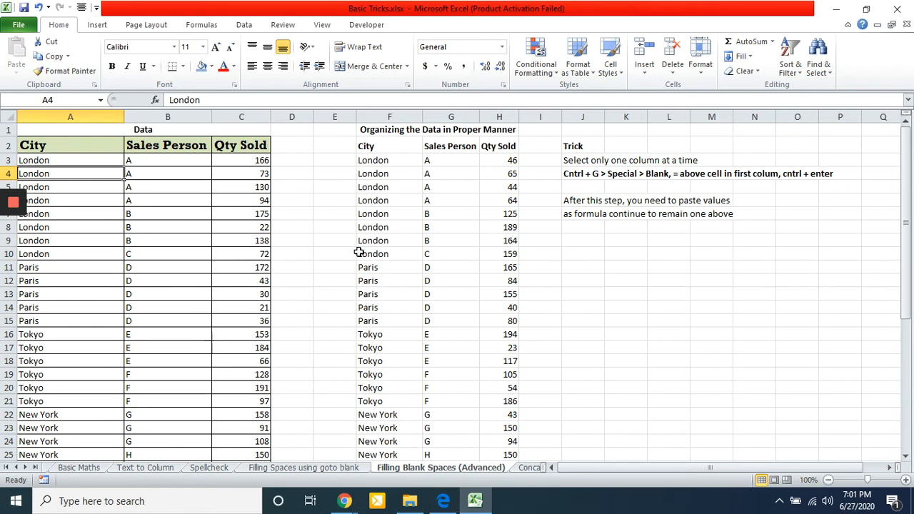
key("shift+Down")
key("shift+Down")
key("shift+Down")
key("shift+Down")
key("shift+Down")
key("shift+Down")
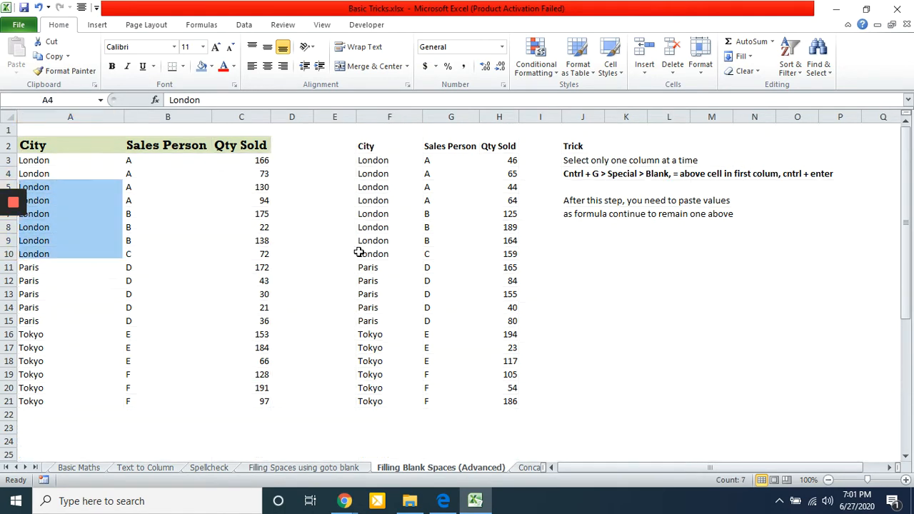
key("Delete")
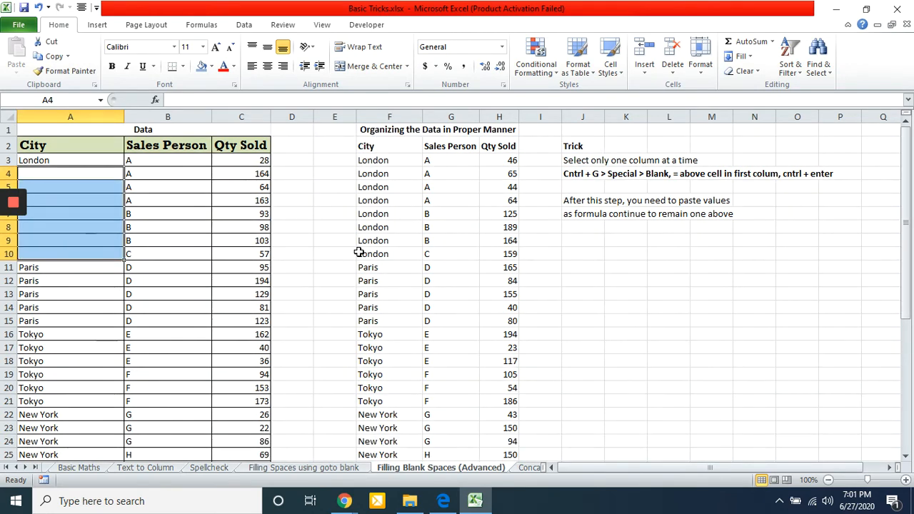
Clear the repeated Paris entries in A12:A15 of the City column, keeping the first one
key("Down")
key("Down")
key("Down")
key("Down")
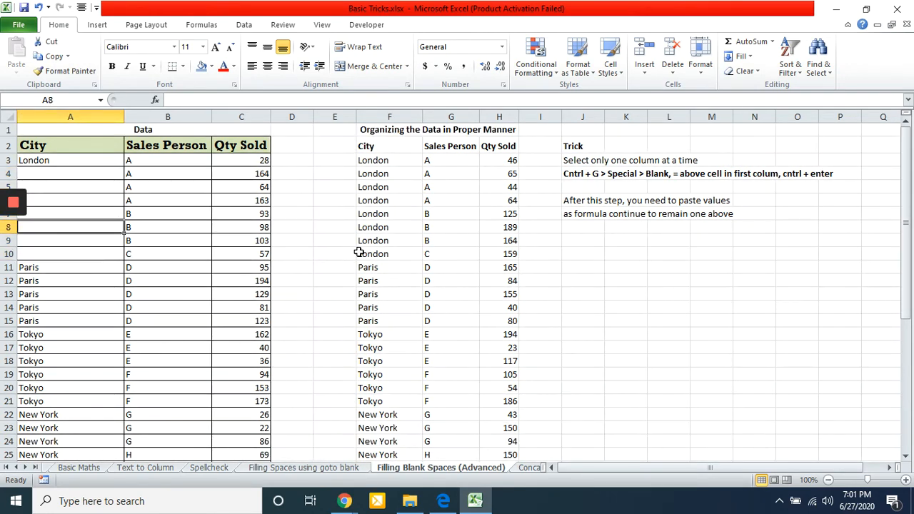
key("Down")
key("Down")
key("Down")
key("Down")
key("shift+Down")
key("shift+Down")
key("shift+Down")
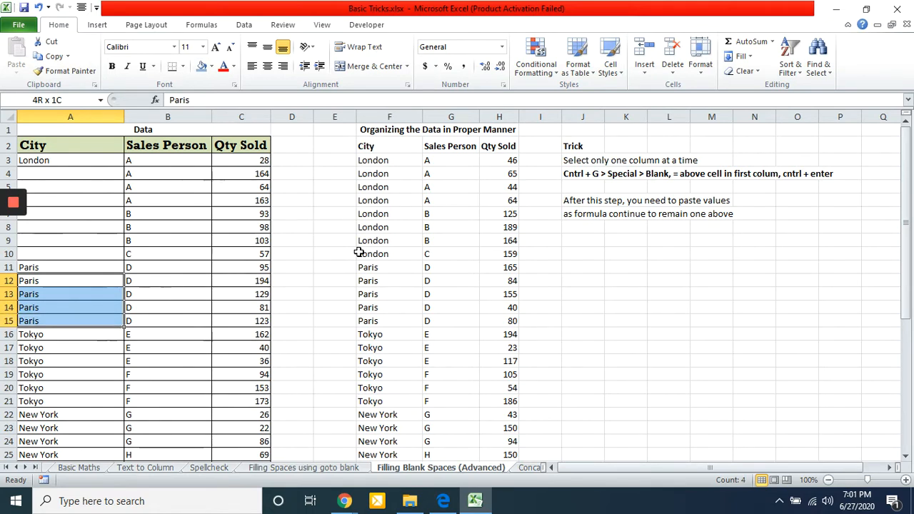
key("Delete")
Clear the repeated Tokyo entries in A17:A21 of the City column, keeping the first one
key("Right")
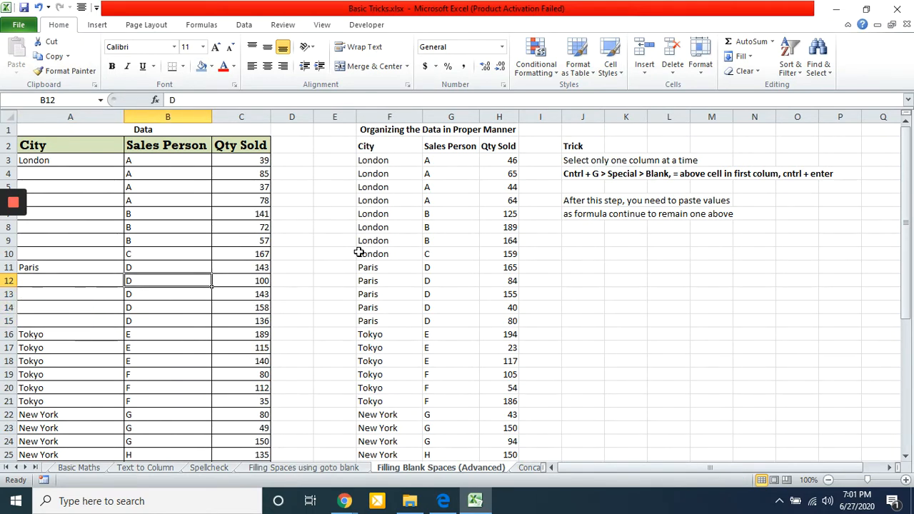
key("Right")
key("Right")
key("Left")
key("Left")
key("Left")
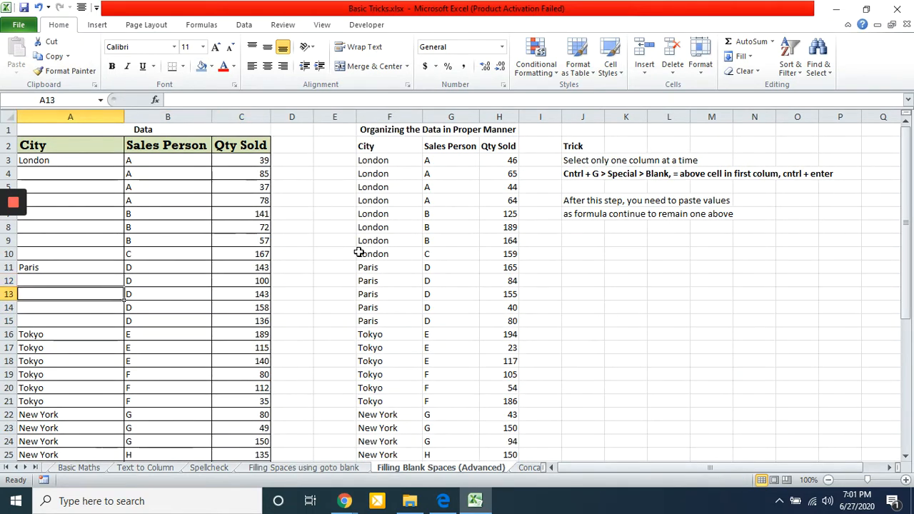
key("Down")
key("Down")
key("Down")
key("Down")
key("Down")
key("shift+Down")
key("shift+Down")
key("shift+Down")
key("shift+Down")
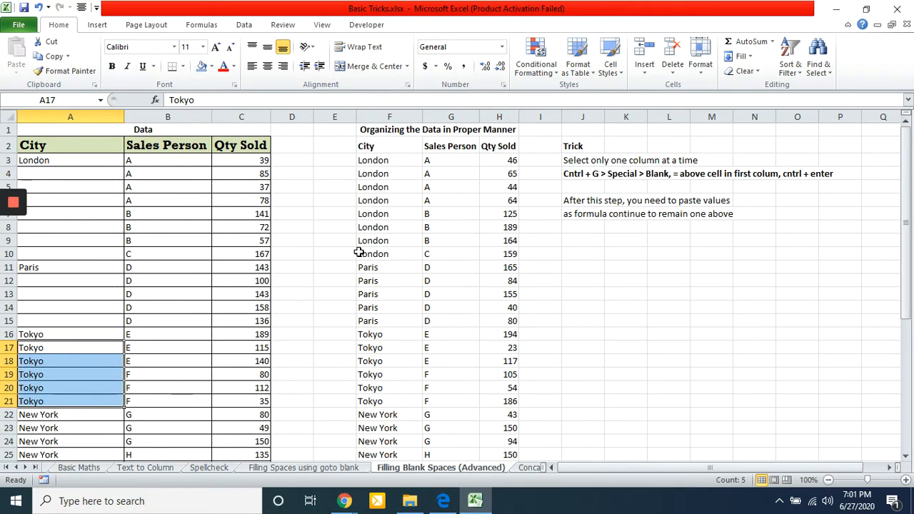
key("Delete")
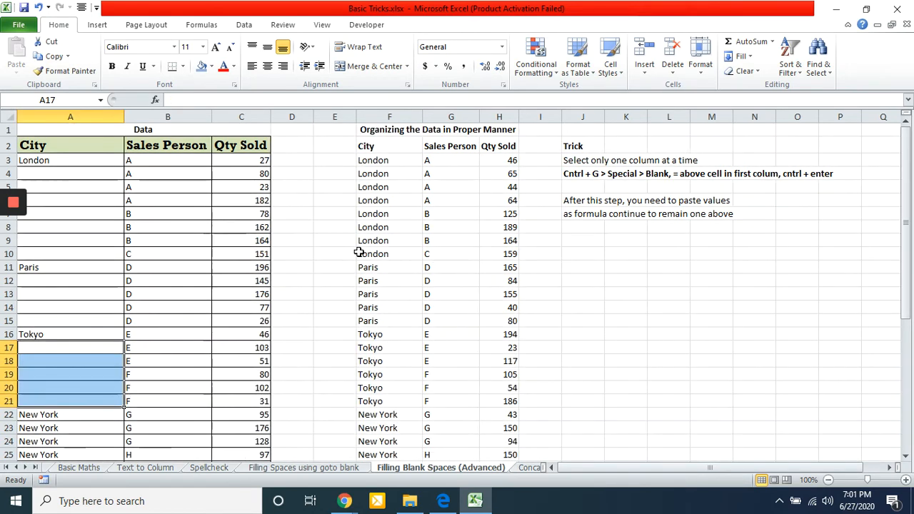
Examine the blank cells below each city name in the City column
key("Up")
key("Up")
key("Up")
key("Up")
key("Up")
key("Up")
key("Up")
key("Up")
key("Up")
key("Up")
key("Up")
key("Up")
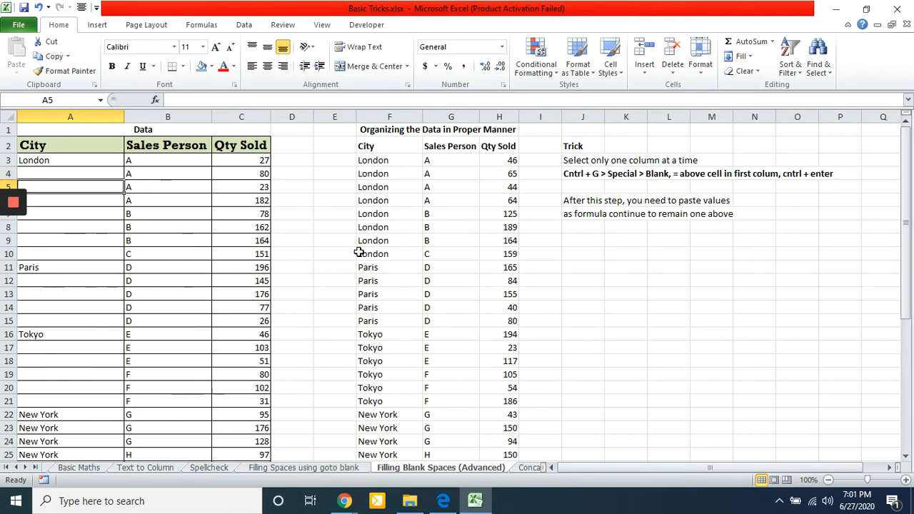
key("Down")
key("Down")
key("Down")
key("Down")
key("Down")
key("Down")
key("Down")
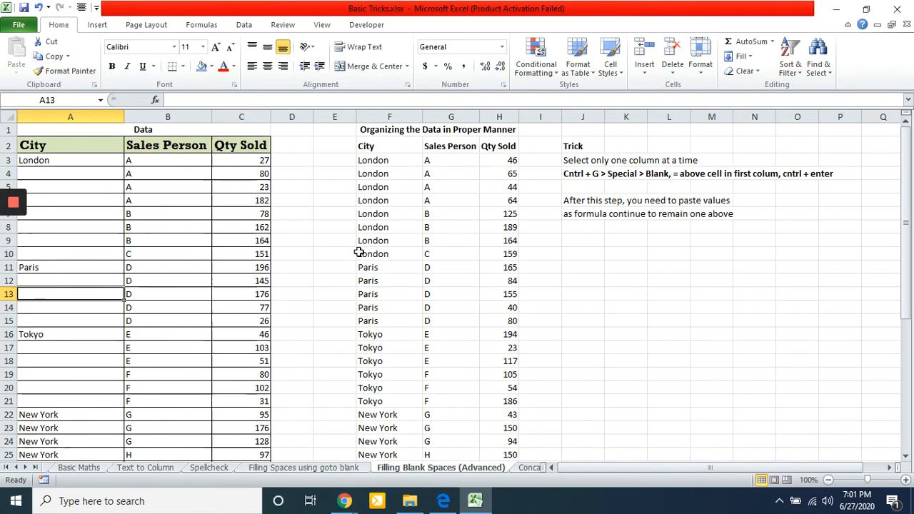
Clear the repeated A entries in B4:B6 of the Sales Person column, keeping the first one
key("Right")
key("Up")
key("Up")
key("Up")
key("Up")
key("Up")
key("Up")
key("Up")
key("Up")
key("Up")
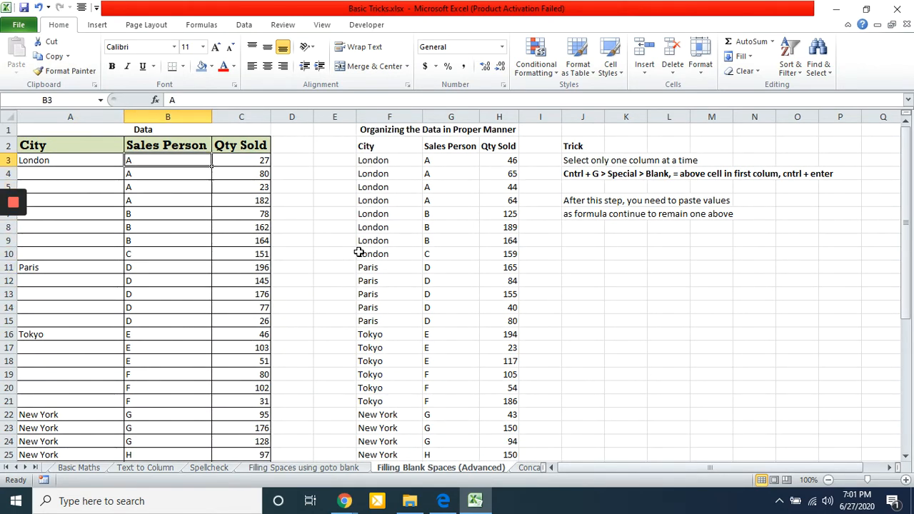
key("Down")
key("shift+Down")
key("shift+Down")
key("shift+Down")
key("shift+Up")
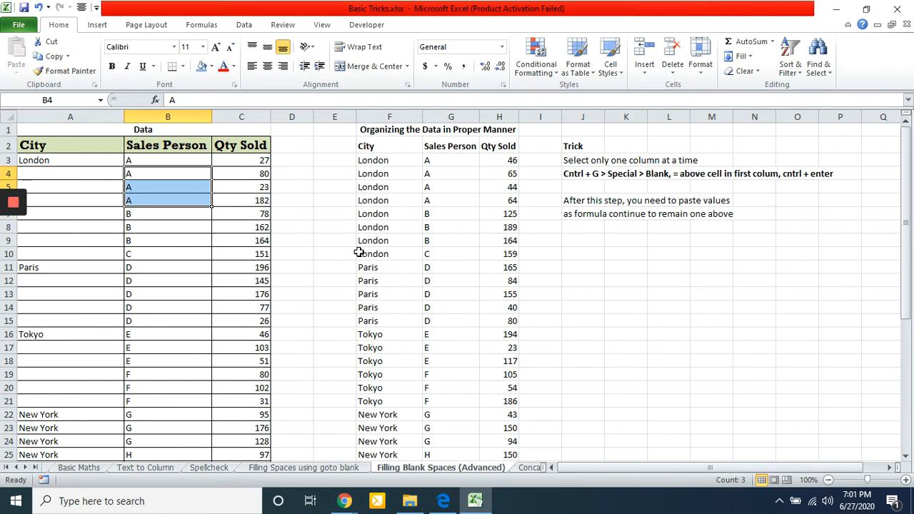
key("Delete")
Clear the repeated B entries in B8:B9 of the Sales Person column, keeping the first one
key("Right")
key("Right")
key("Right")
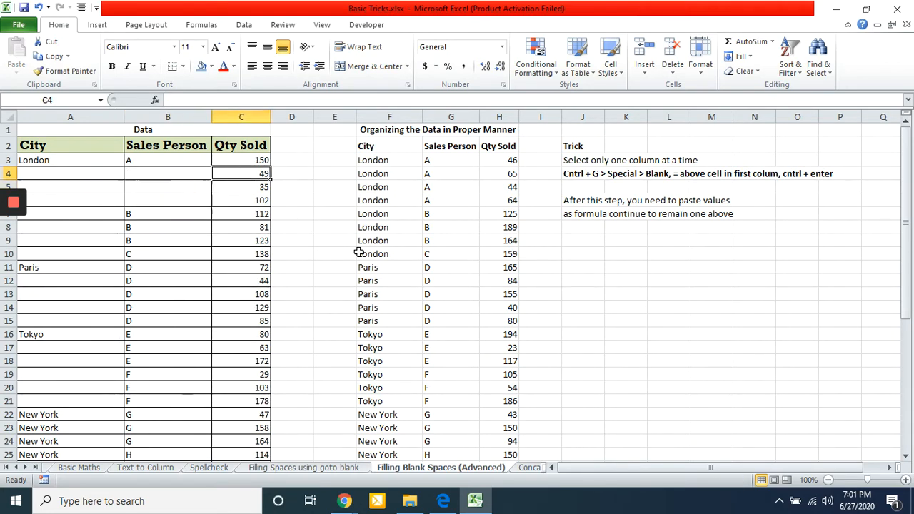
key("Left")
key("Left")
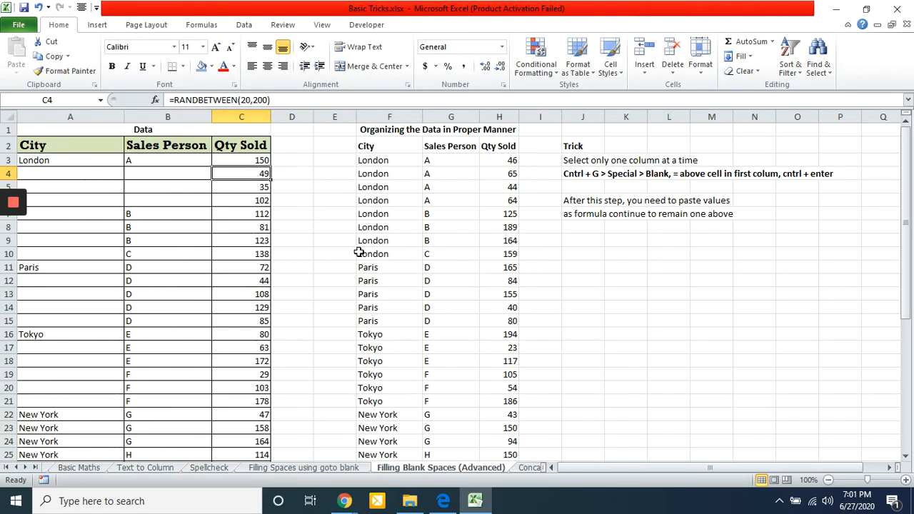
key("Left")
key("Left")
key("Down")
key("Down")
key("Right")
key("Down")
key("Down")
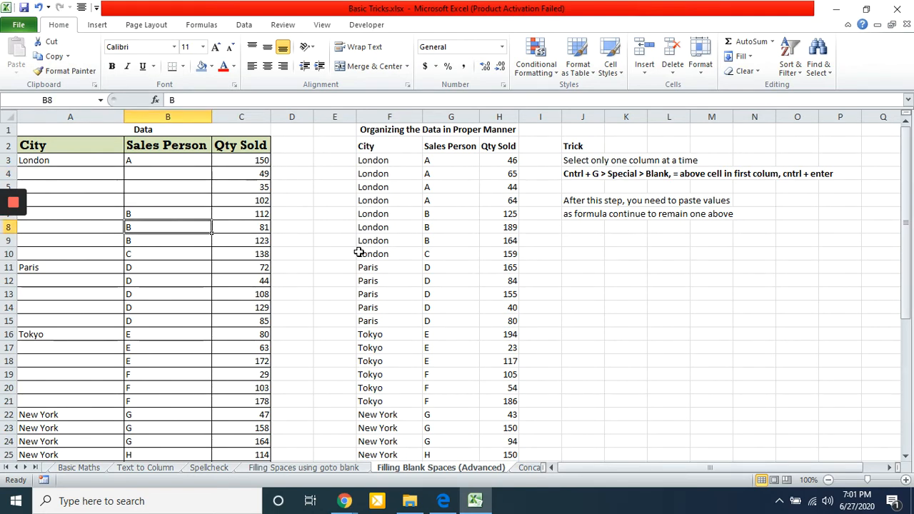
key("shift+Down")
key("Delete")
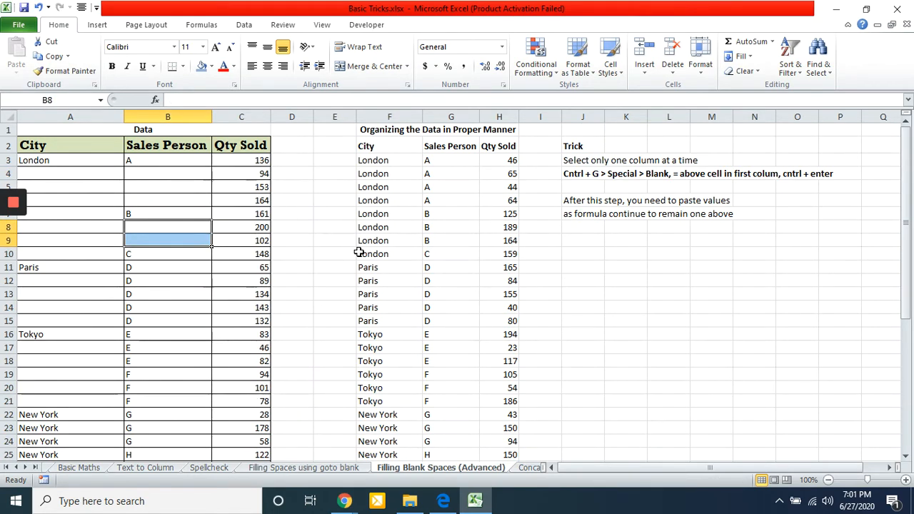
Clear the repeated D entries in B12:B15 of the Sales Person column, keeping the first one
key("Down")
key("Down")
key("Down")
key("Down")
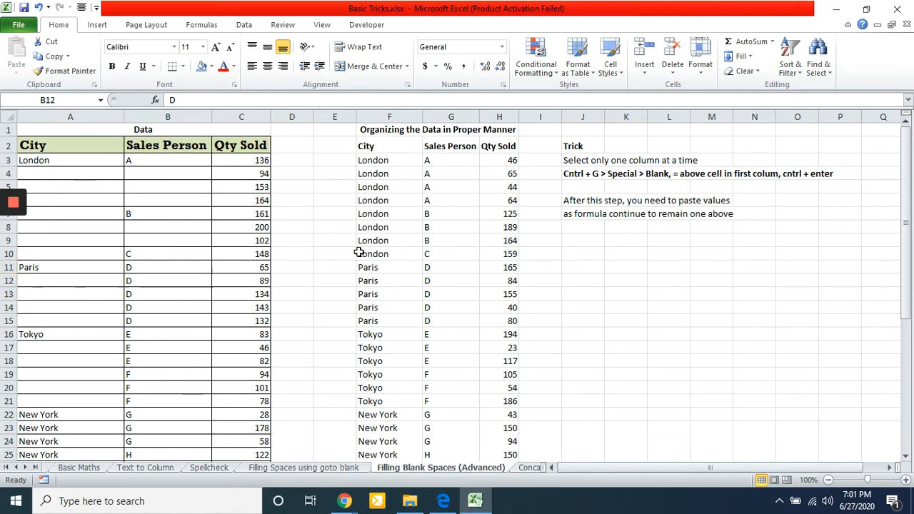
key("shift+Down")
key("shift+Down")
key("shift+Down")
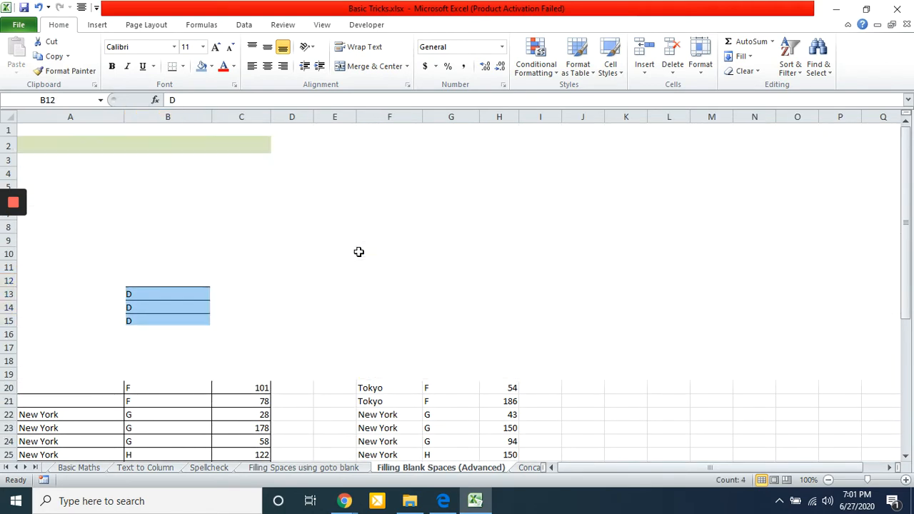
key("Delete")
Clear the repeated E entries in B17:B18 of the Sales Person column, keeping the first one
key("Down")
key("Down")
key("Down")
key("Down")
key("Down")
key("Down")
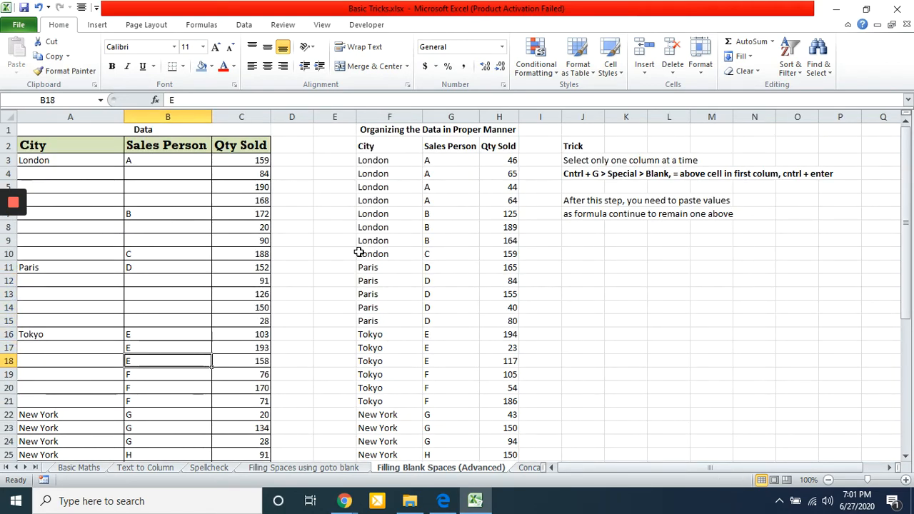
key("Up")
key("shift+Down")
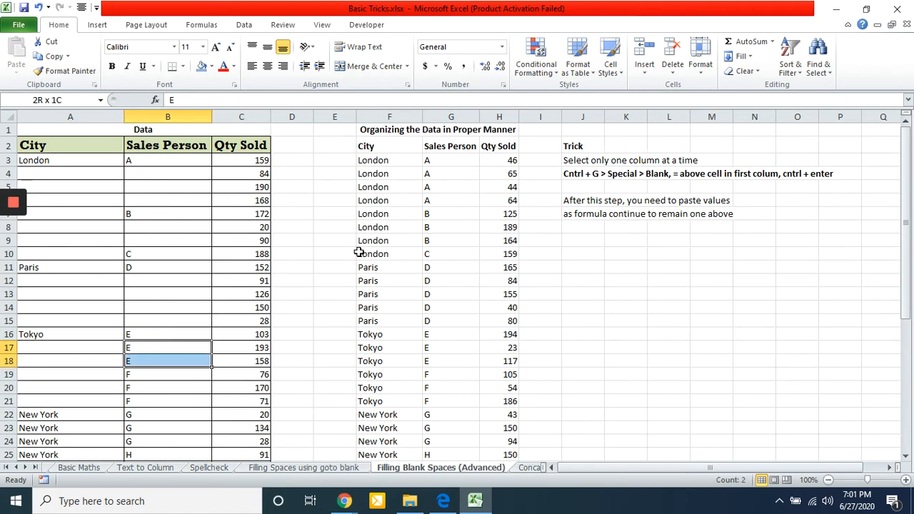
key("Delete")
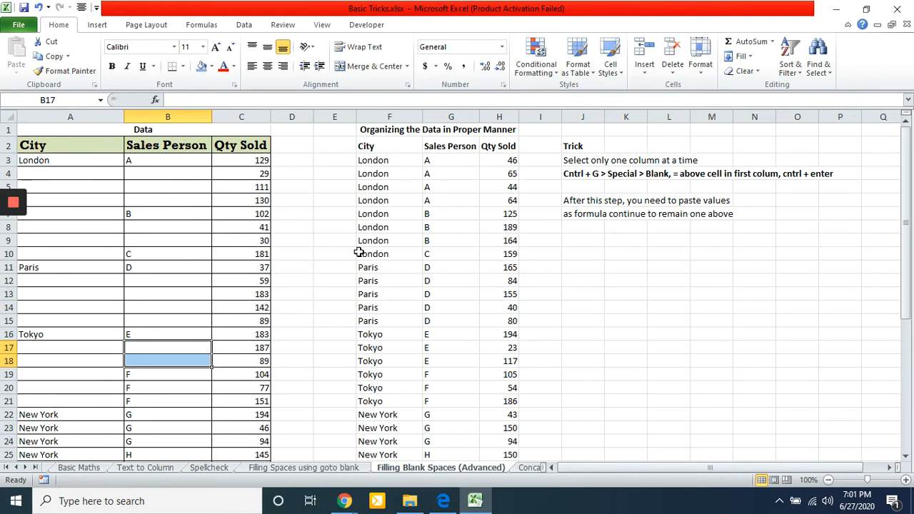
Clear the repeated F entries in B20:B21 of the Sales Person column, keeping the first one
key("Down")
key("Down")
key("Down")
key("shift+Down")
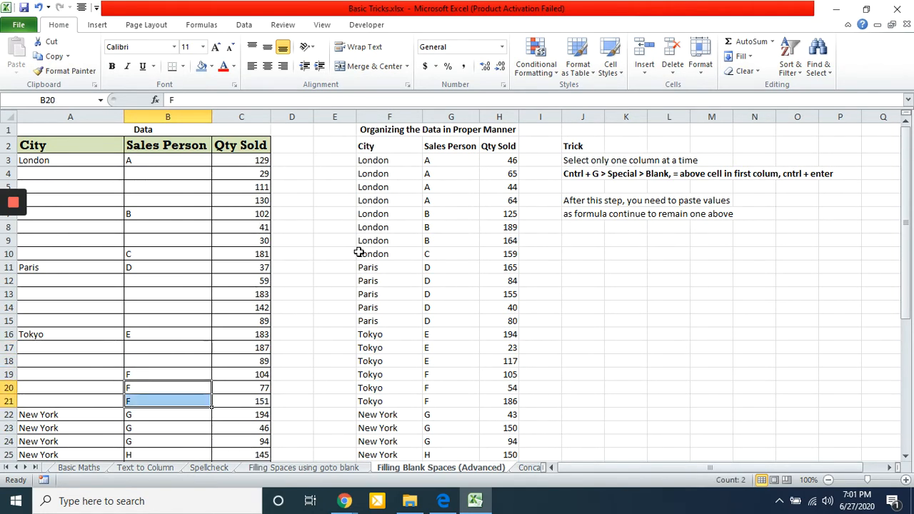
key("Delete")
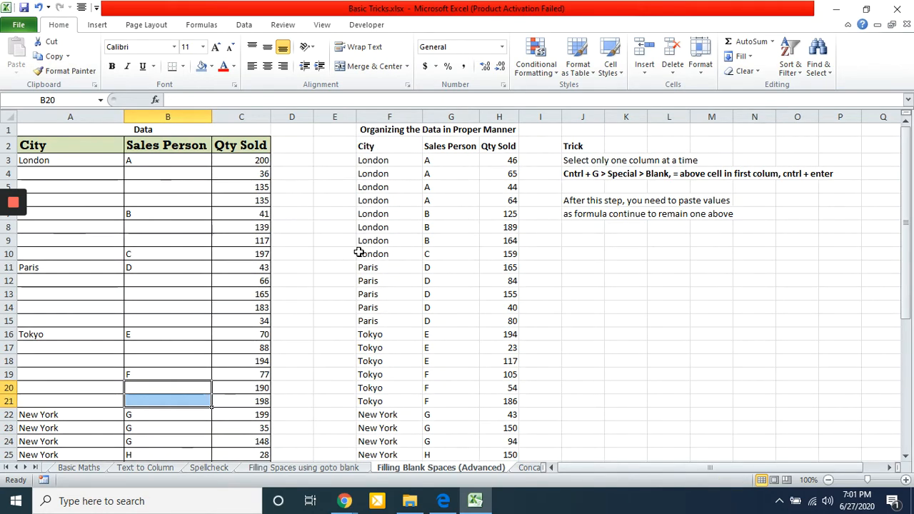
Clear the repeated New York entries in A23:A28 of the City column, keeping the first one
key("Left")
key("Down")
key("Down")
key("Down")
key("shift+Down")
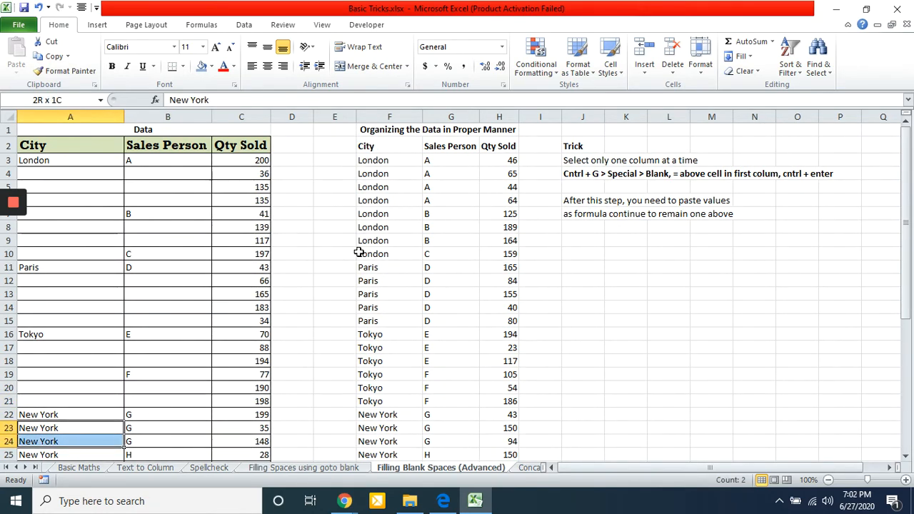
key("shift+Down")
key("shift+Down")
key("shift+Down")
key("shift+Down")
key("shift+Down")
key("shift+Down")
key("shift+Down")
key("shift+Down")
key("shift+Up")
key("shift+Up")
key("shift+Up")
key("shift+Up")
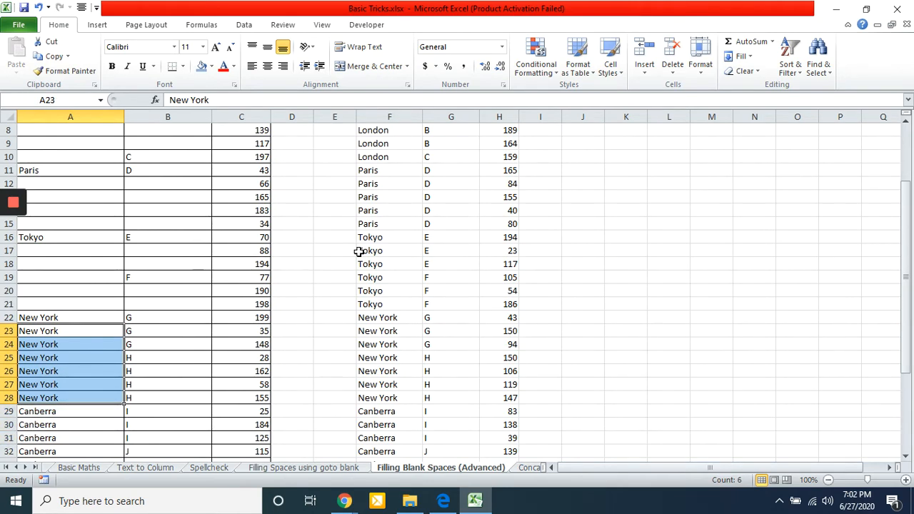
key("Delete")
Clear the repeated Canberra entries in A30:A42 of the City column, keeping the first one
key("Down")
key("Down")
key("Down")
key("Down")
key("Down")
key("Down")
key("Down")
key("Down")
key("Down")
key("Down")
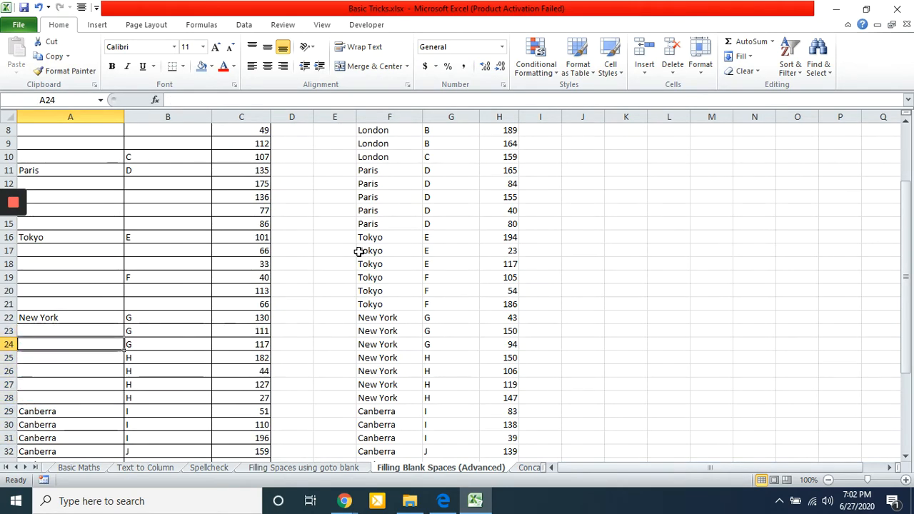
key("Up")
key("Up")
key("Up")
key("shift+Down")
key("shift+Down")
key("shift+Down")
key("shift+Down")
key("shift+Down")
key("shift+Down")
key("shift+Down")
key("shift+Down")
key("shift+Down")
key("shift+Down")
key("shift+Down")
key("shift+Down")
key("shift+Down")
key("shift+Down")
key("shift+Down")
key("shift+Down")
key("shift+Down")
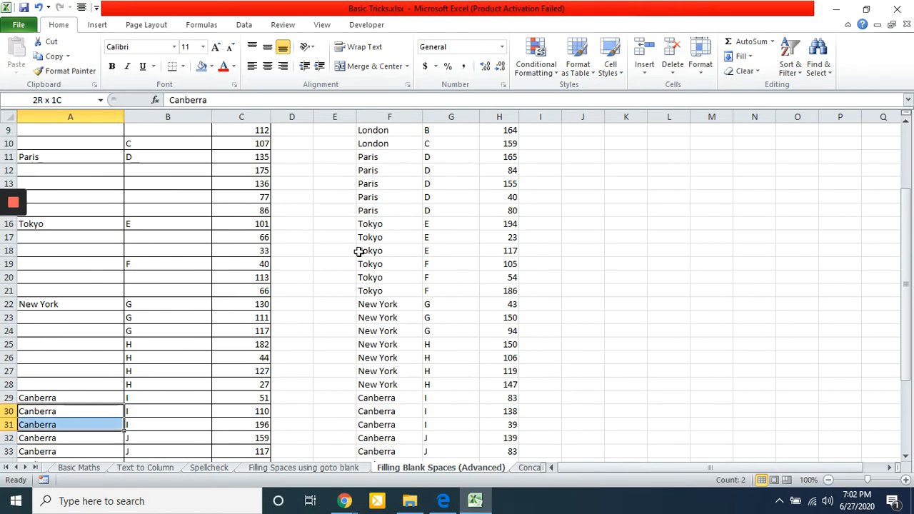
key("shift+Down")
key("shift+Down")
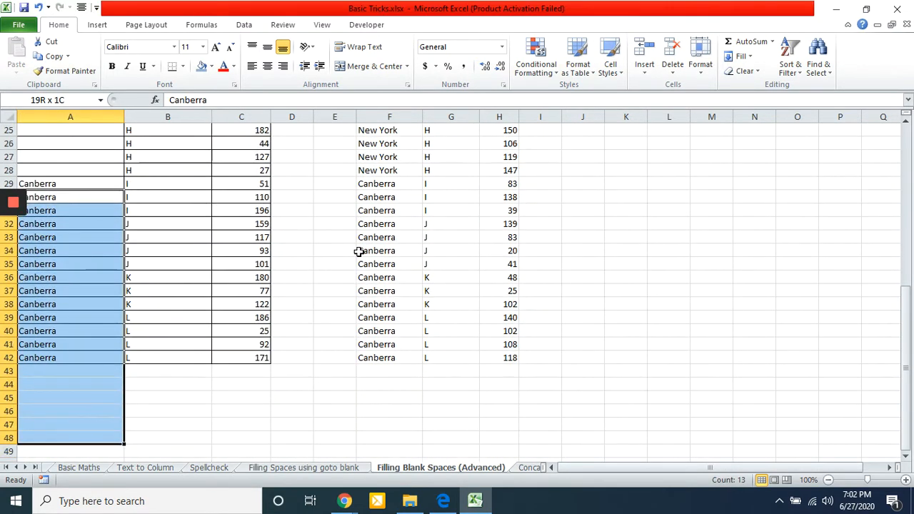
key("shift+Up")
key("shift+Up")
key("shift+Up")
key("shift+Up")
key("shift+Up")
key("shift+Up")
key("shift+Up")
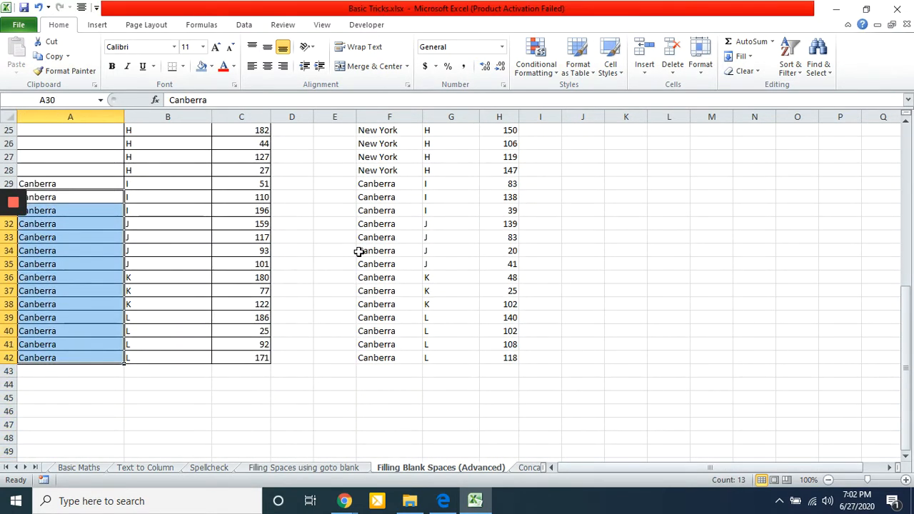
key("Delete")
Highlight the whole data range A3:C42 and look over its blank City and Sales Person cells from the first row
key("Up")
key("Up")
key("Up")
key("Up")
key("Up")
key("Up")
key("Up")
key("Up")
key("Up")
key("Up")
key("Up")
key("Up")
key("Up")
key("Up")
key("Up")
key("Up")
key("Up")
key("Up")
key("Up")
key("Up")
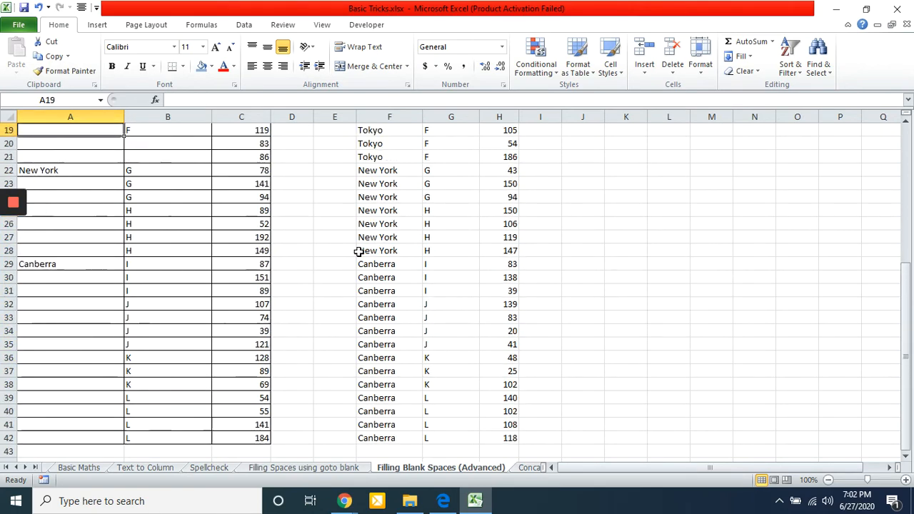
key("Down")
key("Down")
key("Down")
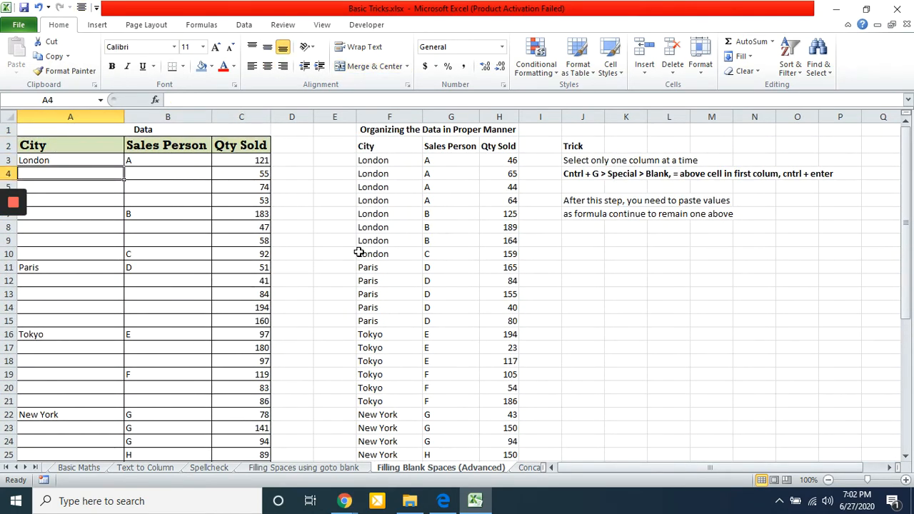
key("Up")
key("shift+Right")
key("shift+Right")
key("shift+Down")
key("shift+Down")
key("shift+Down")
key("shift+Down")
key("shift+Down")
key("shift+Down")
key("shift+Down")
key("shift+Down")
key("shift+Down")
key("shift+Down")
key("shift+Down")
key("shift+Down")
key("shift+Down")
key("shift+Down")
key("shift+Down")
key("shift+Down")
key("shift+Down")
key("shift+Down")
key("shift+Down")
key("shift+Down")
key("shift+Down")
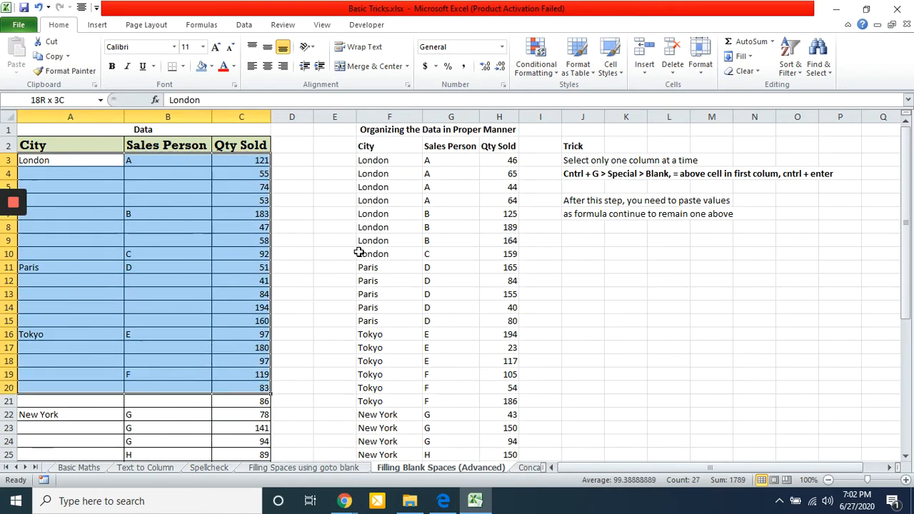
key("shift+Down")
key("shift+Down")
key("shift+Down")
key("shift+Down")
key("shift+Down")
key("shift+Down")
key("shift+Down")
key("shift+Down")
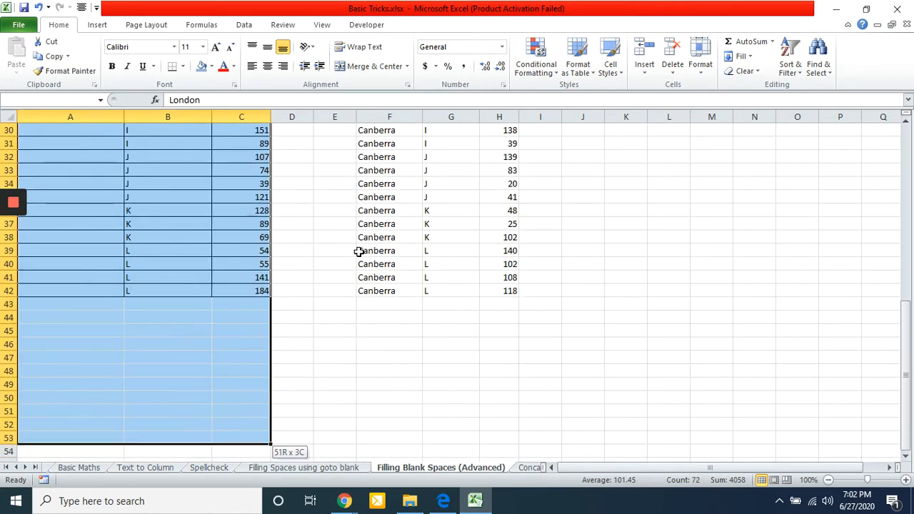
key("shift+Up")
key("shift+Up")
key("shift+Up")
key("shift+Up")
key("shift+Up")
key("shift+Up")
key("shift+Up")
key("shift+Up")
key("shift+Up")
key("shift+Up")
key("shift+Up")
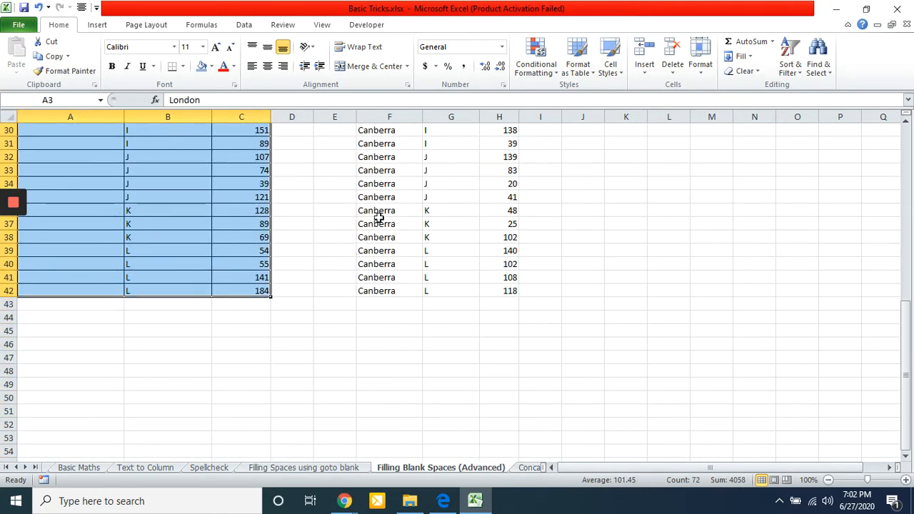
scroll(213, 218, "up", 10)
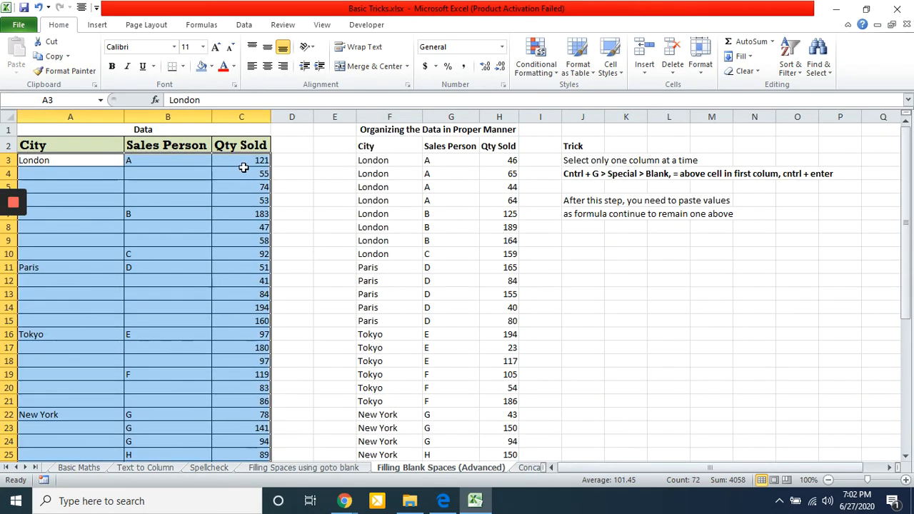
Highlight the upper rows of the Data table, starting at A3 across City, Sales Person and Qty Sold, to examine the gaps
left_click(71, 200)
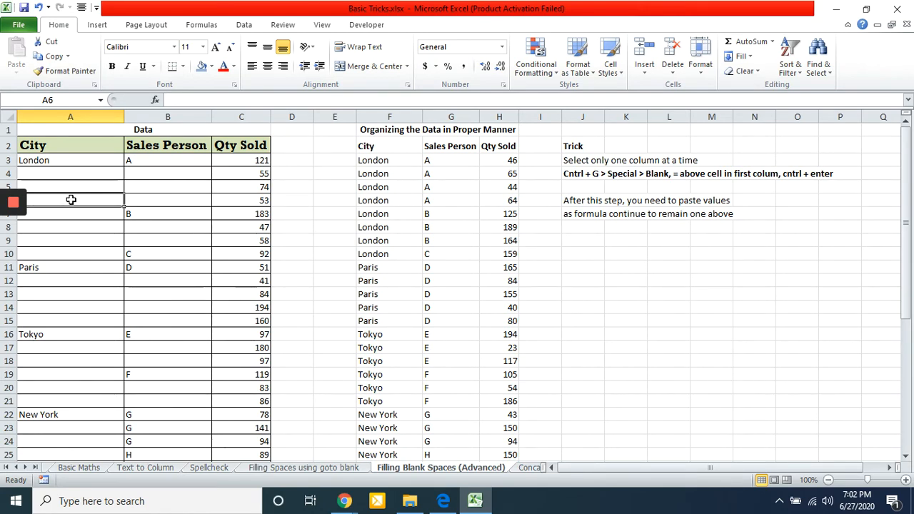
key("Up")
key("Up")
key("Up")
key("shift+Down")
key("shift+Right")
key("shift+Right")
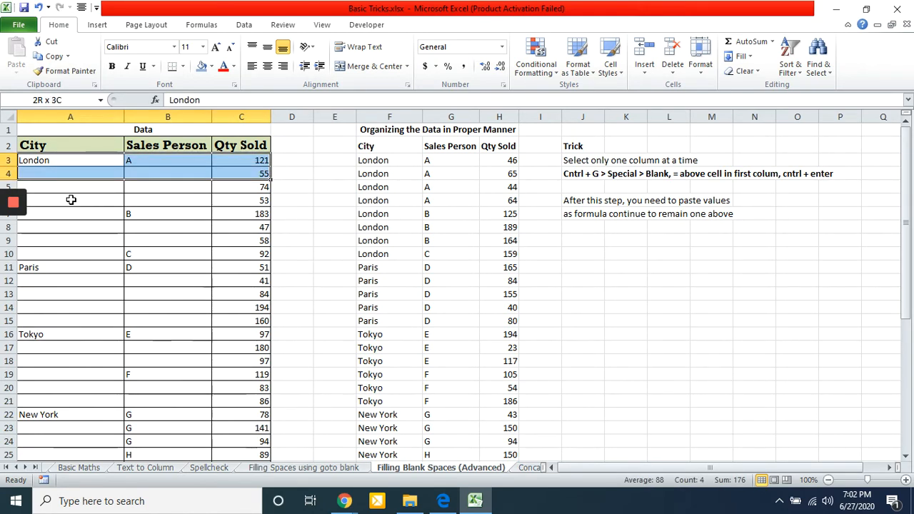
key("shift+Down")
key("shift+Down")
key("shift+Down")
key("shift+Down")
key("shift+Down")
key("shift+Down")
key("shift+Down")
key("shift+Down")
key("shift+Down")
key("shift+Down")
Highlight the organized example table from F3 across to column H to examine its fully filled City and Sales Person entries
key("Right")
key("Right")
key("Right")
key("Right")
key("Right")
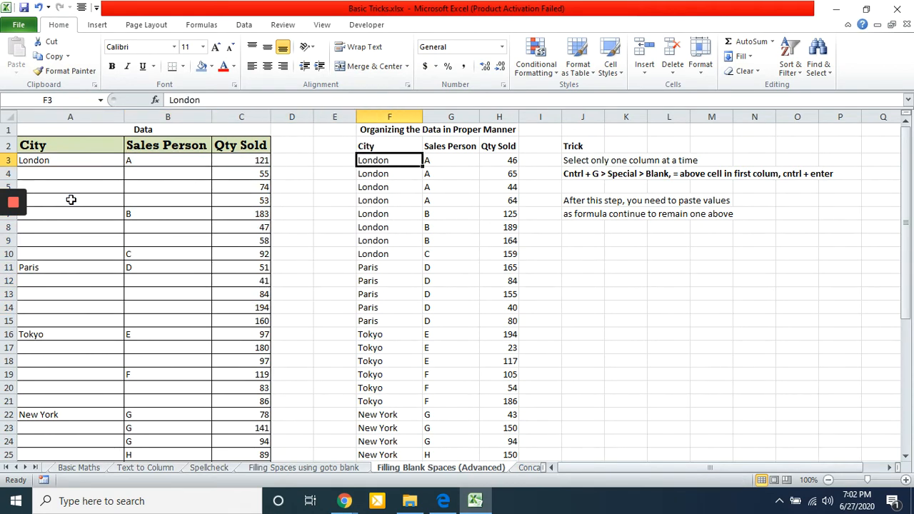
key("shift+Right")
key("shift+Right")
key("shift+Down")
key("shift+Down")
key("shift+Down")
key("shift+Down")
key("shift+Down")
key("shift+Down")
key("shift+Down")
key("shift+Down")
key("shift+Down")
key("shift+Down")
key("shift+Down")
key("shift+Down")
key("shift+Down")
key("shift+Down")
key("shift+Down")
key("shift+Down")
key("shift+Down")
key("shift+Down")
key("shift+Down")
key("shift+Down")
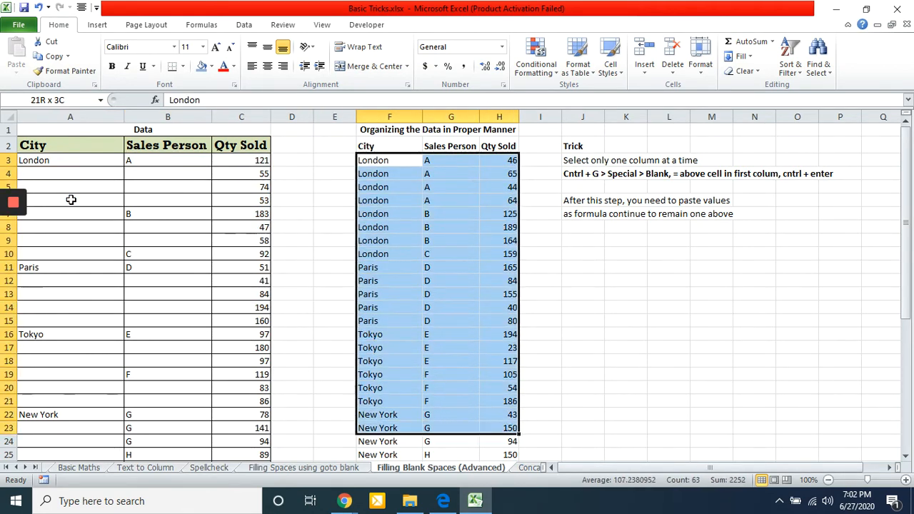
key("shift+Down")
key("shift+Down")
key("shift+Down")
key("shift+Down")
key("shift+Down")
key("shift+Down")
Highlight the gapped Data table again from A3 across to column C and down its rows to examine the blanks
key("Left")
key("Left")
key("Left")
key("Left")
key("Left")
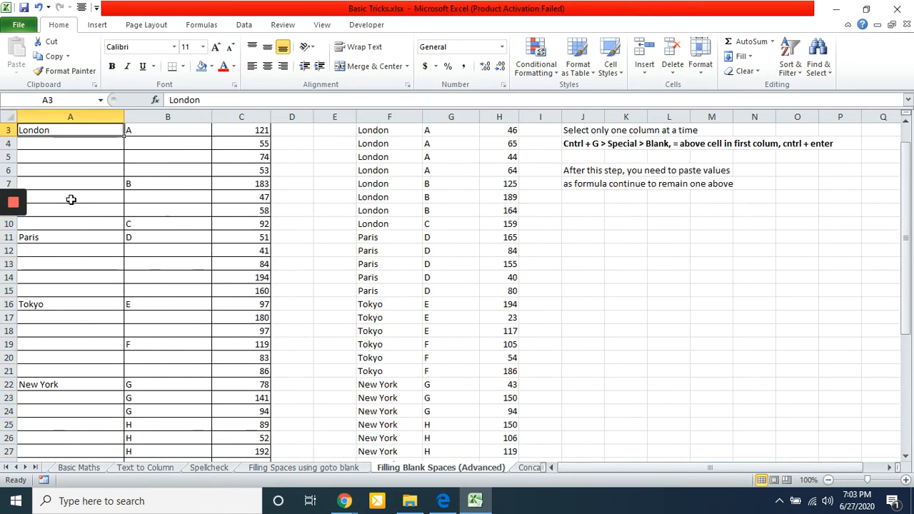
key("Up")
key("Up")
key("Down")
key("Down")
key("shift+Right")
key("shift+Right")
key("shift+Down")
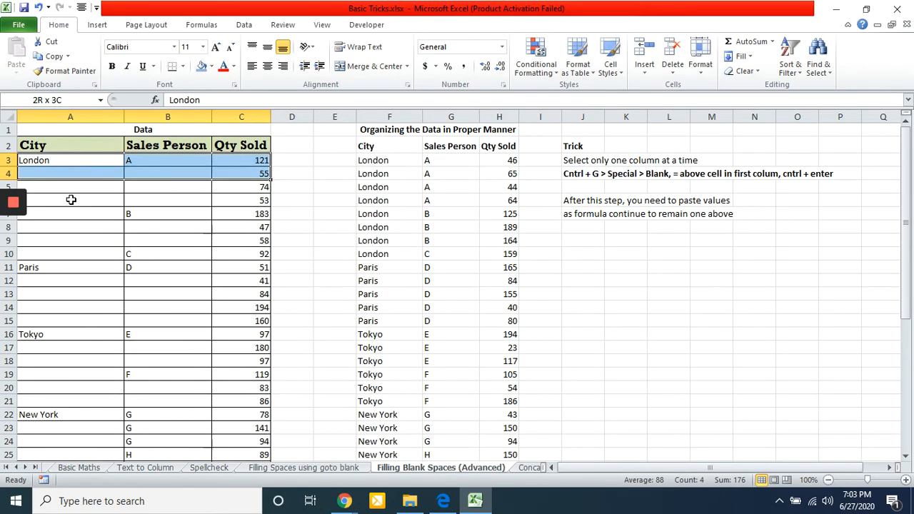
key("shift+Down")
key("shift+Down")
key("shift+Down")
key("shift+Down")
key("shift+Down")
key("shift+Down")
key("shift+Down")
key("shift+Down")
key("shift+Down")
key("shift+Down")
key("shift+Down")
key("shift+Down")
key("shift+Down")
key("shift+Down")
key("shift+Down")
Highlight F3:H24 of the organized table to compare its completed City and Sales Person columns with the gapped data
key("Right")
key("Right")
key("Right")
key("Right")
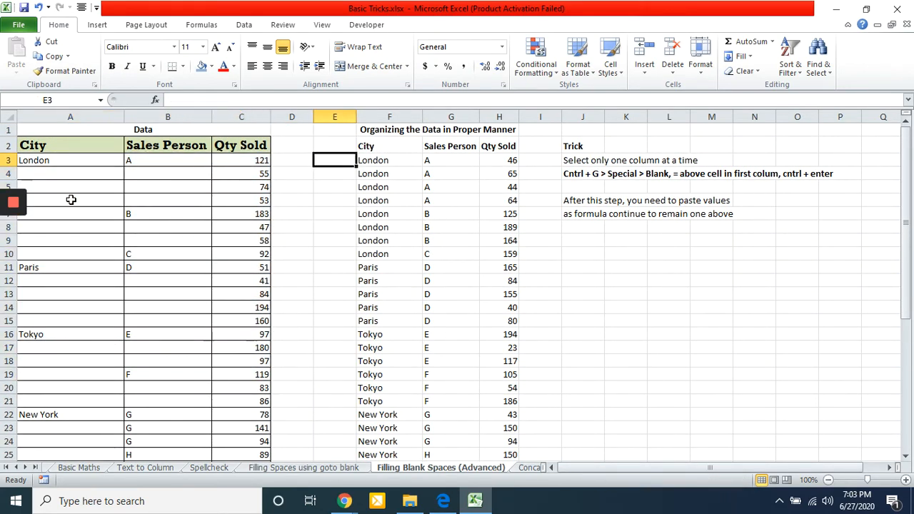
key("Right")
key("shift+Right")
key("shift+Right")
key("shift+Down")
key("shift+Down")
key("shift+Down")
key("shift+Down")
key("shift+Down")
key("shift+Down")
key("shift+Down")
key("shift+Down")
key("shift+Down")
key("shift+Down")
key("shift+Down")
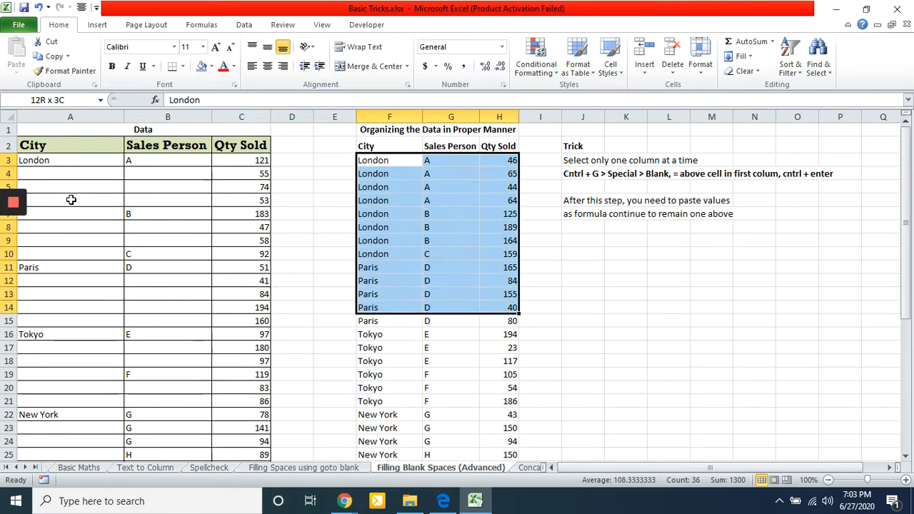
key("shift+Down")
key("shift+Down")
key("shift+Down")
key("shift+Down")
key("shift+Down")
key("shift+Down")
key("shift+Down")
key("shift+Down")
key("shift+Down")
key("shift+Down")
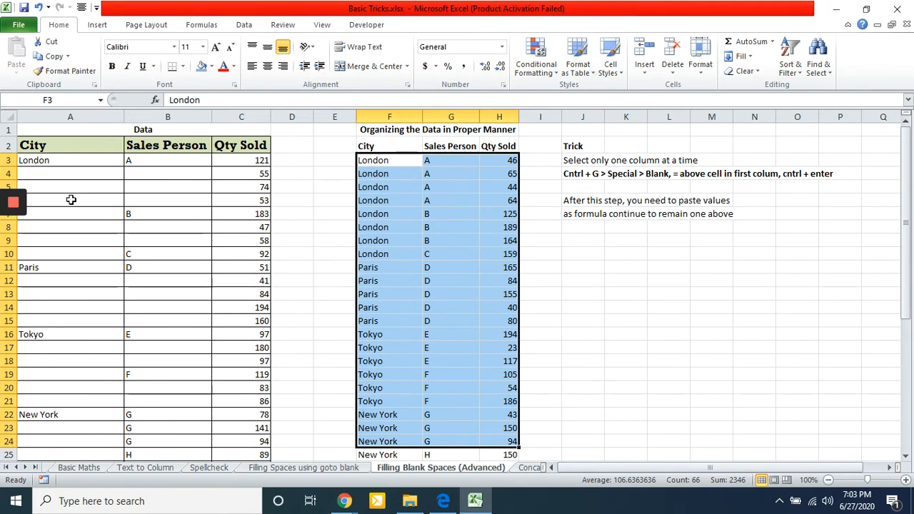
Highlight the City cells of the London block, starting at A3, to examine the blanks beneath the city name
key("Left")
key("Left")
key("Left")
key("Left")
key("Left")
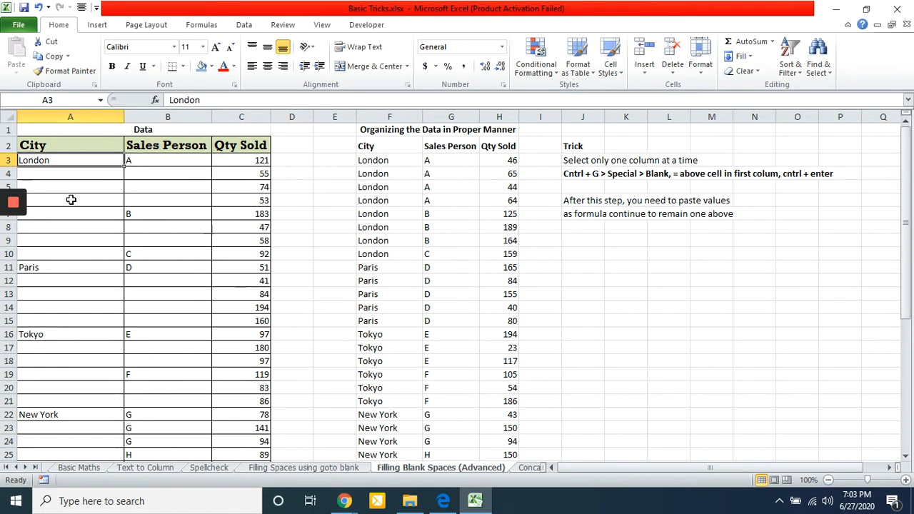
key("shift+Down")
key("shift+Down")
key("shift+Down")
key("shift+Down")
key("shift+Down")
key("shift+Down")
key("shift+Down")
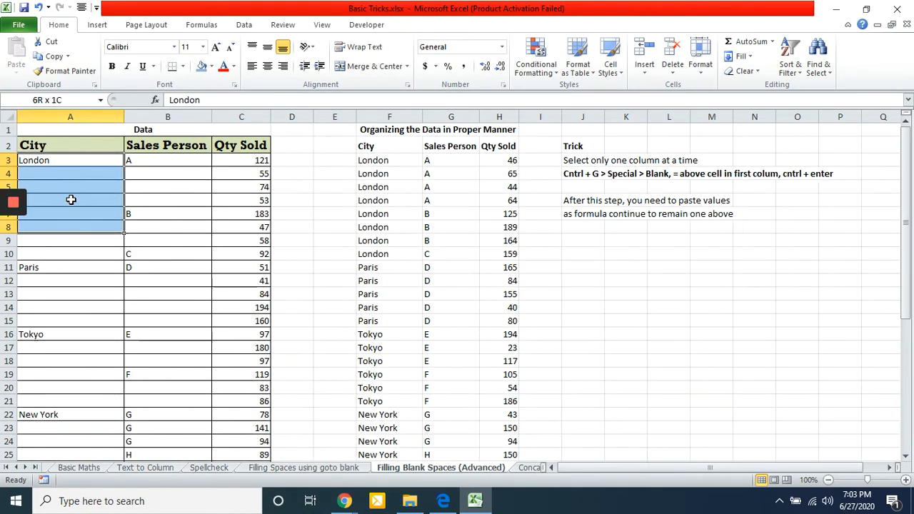
Try filling the City gaps manually by entering London in A4 and A5
key("Down")
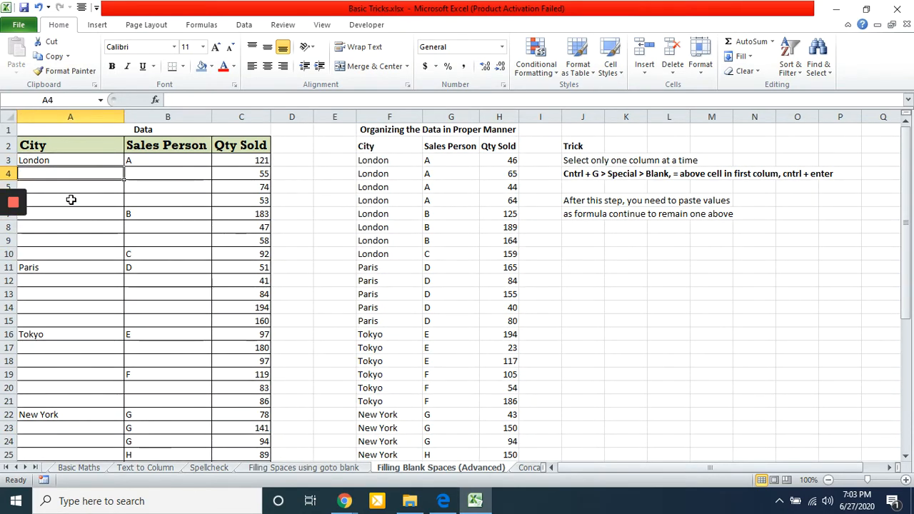
type("Lo")
key("Return")
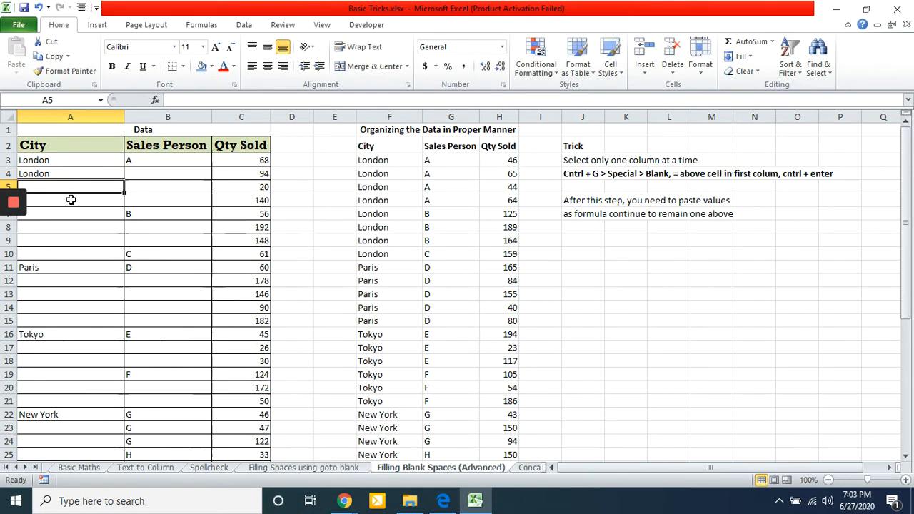
type("L")
key("Right")
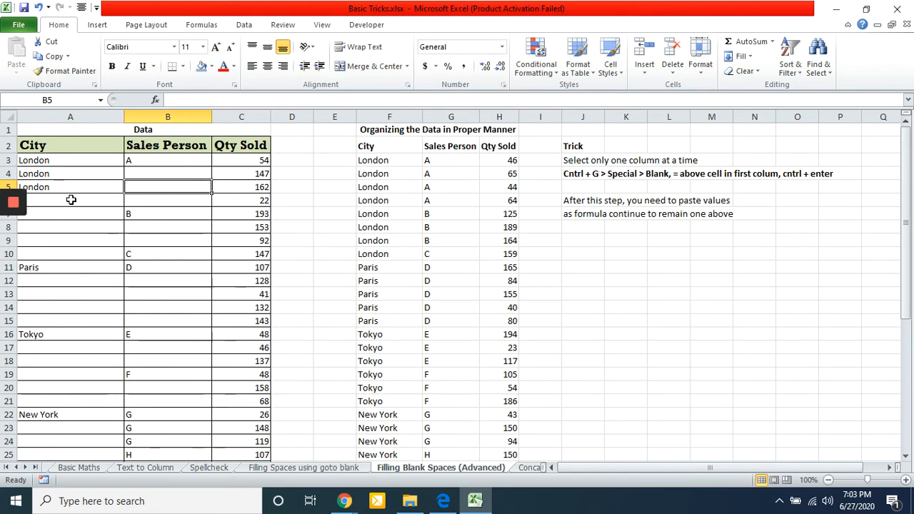
Try the same manual fill for the next city by entering paris in A12
key("Left")
key("Down")
key("Down")
key("Down")
key("Down")
key("Down")
key("Down")
key("Down")
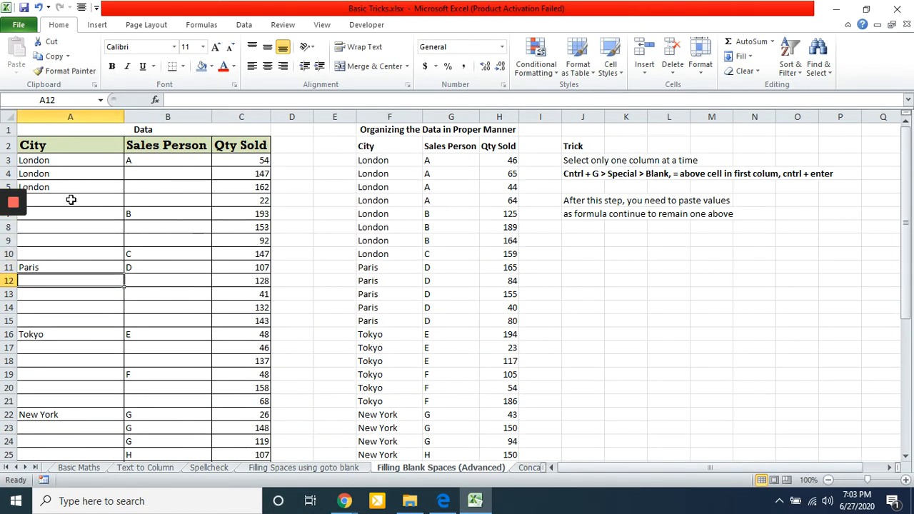
type("pari")
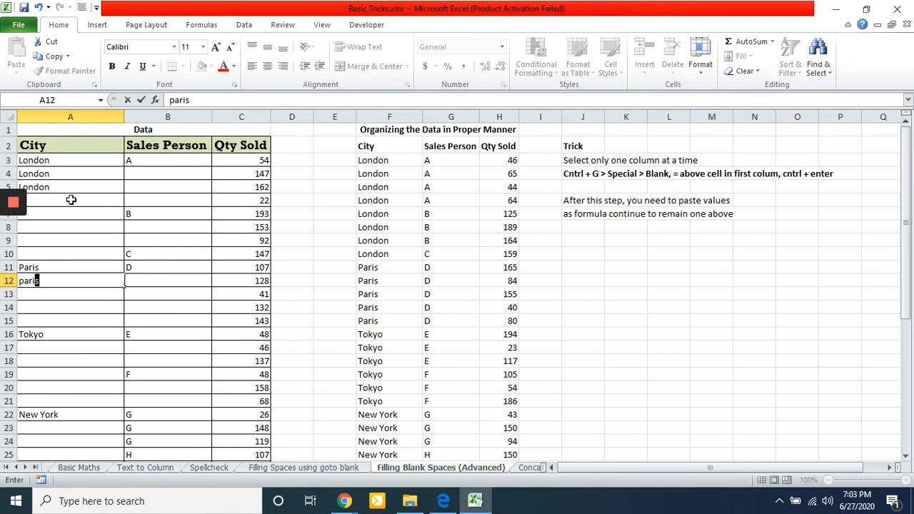
key("Return")
Undo the three manual city entries in A12, A5 and A4
key("ctrl+z")
key("ctrl+z")
key("ctrl+z")
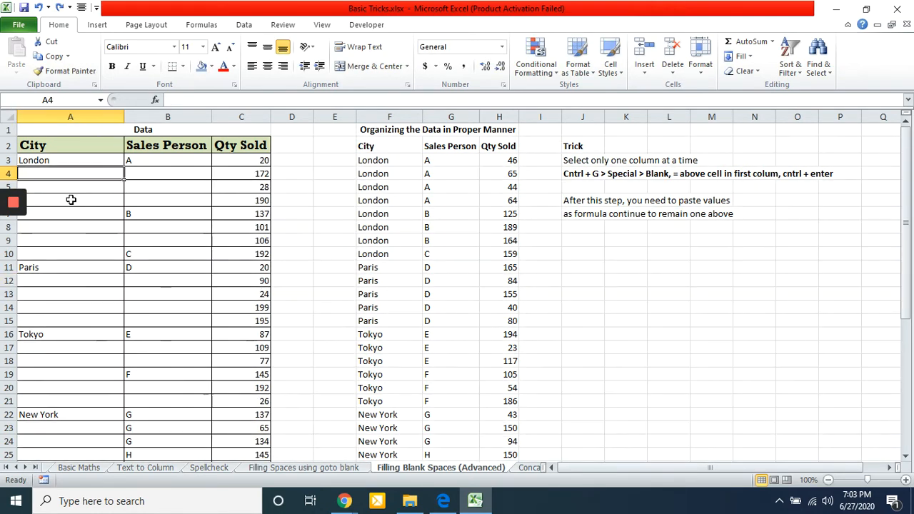
Select the City column data range A3:A42, from London down to the last Canberra row
key("Up")
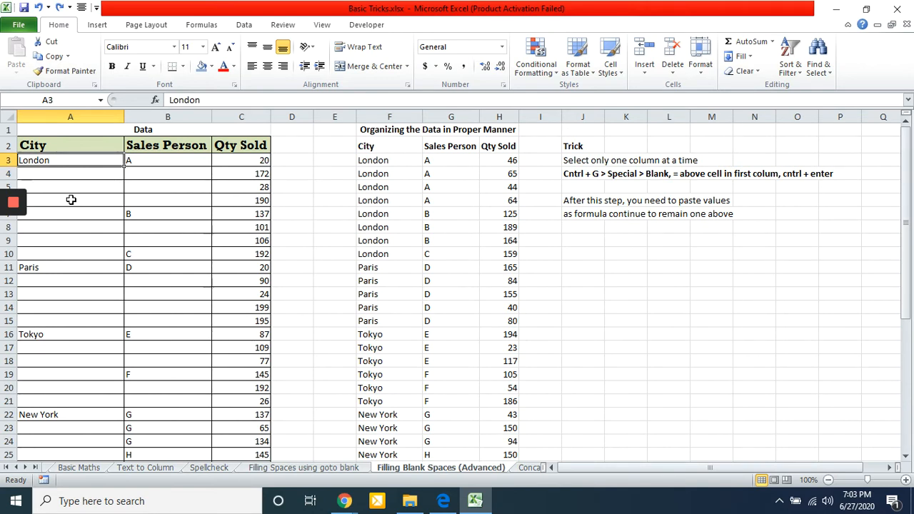
key("shift+Down")
key("shift+Down")
key("shift+Down")
key("shift+Down")
key("shift+Down")
key("shift+Down")
key("shift+Down")
key("shift+Down")
key("shift+Down")
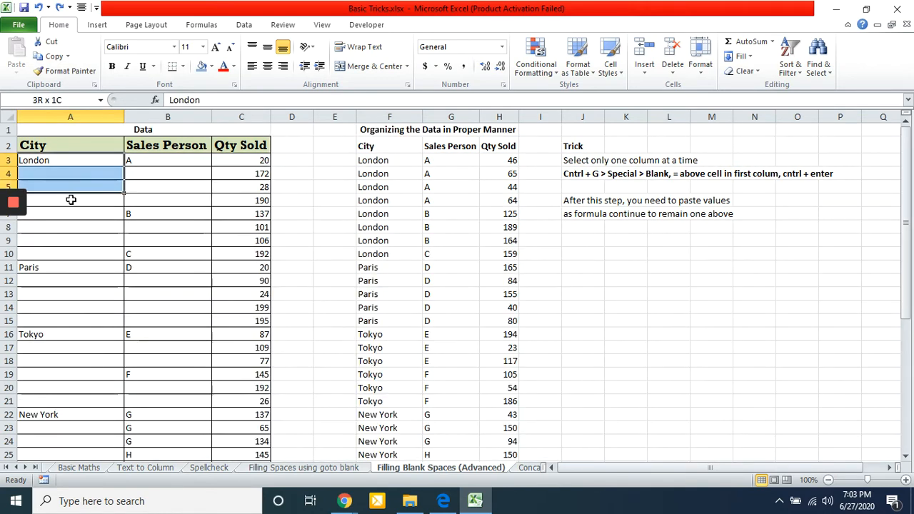
key("shift+Down")
key("shift+Down")
key("shift+Down")
key("shift+Down")
key("shift+Down")
key("shift+Down")
key("shift+Down")
key("shift+Down")
key("shift+Down")
key("shift+Down")
key("shift+Down")
key("shift+Down")
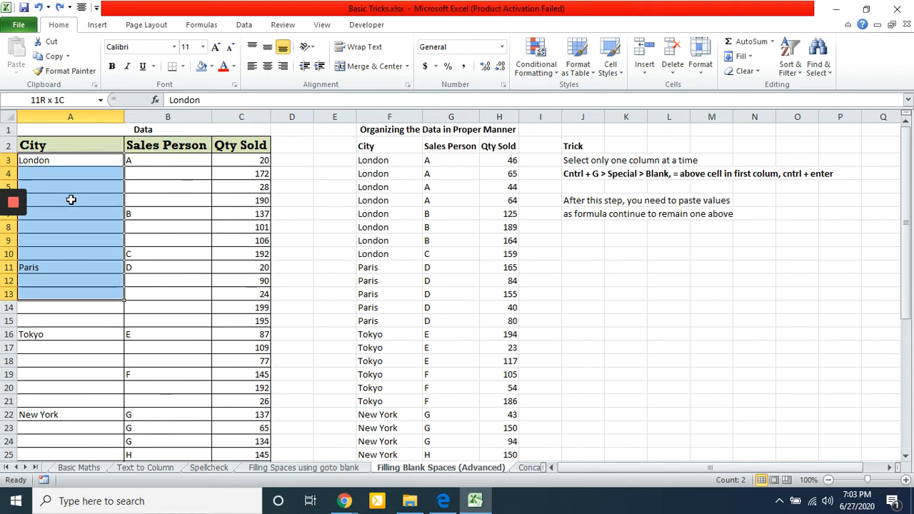
key("shift+Down")
key("shift+Down")
key("shift+Down")
key("shift+Down")
key("shift+Down")
key("shift+Down")
key("shift+Down")
key("shift+Down")
key("shift+Down")
key("shift+Down")
key("shift+Down")
key("shift+Down")
key("shift+Down")
key("shift+Down")
key("shift+Down")
key("shift+Down")
key("shift+Down")
key("shift+Down")
key("shift+Down")
key("shift+Down")
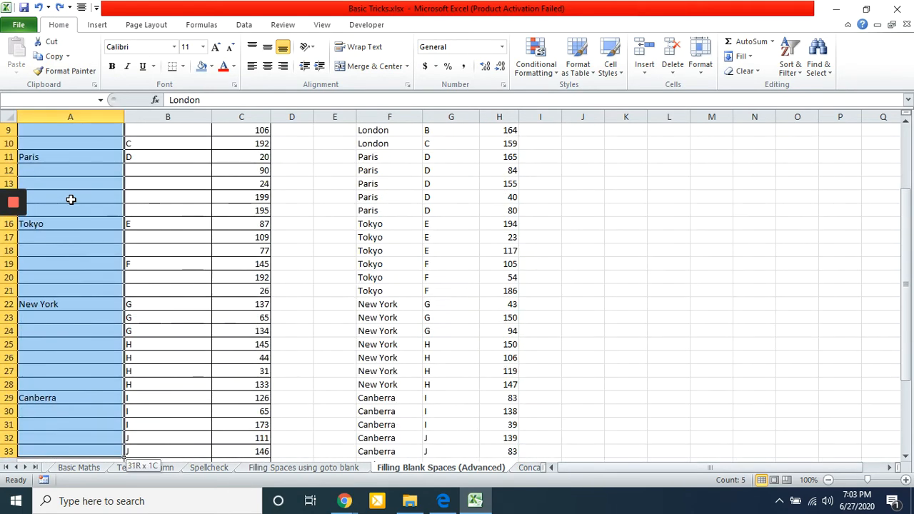
key("shift+Up")
key("shift+Up")
key("shift+Up")
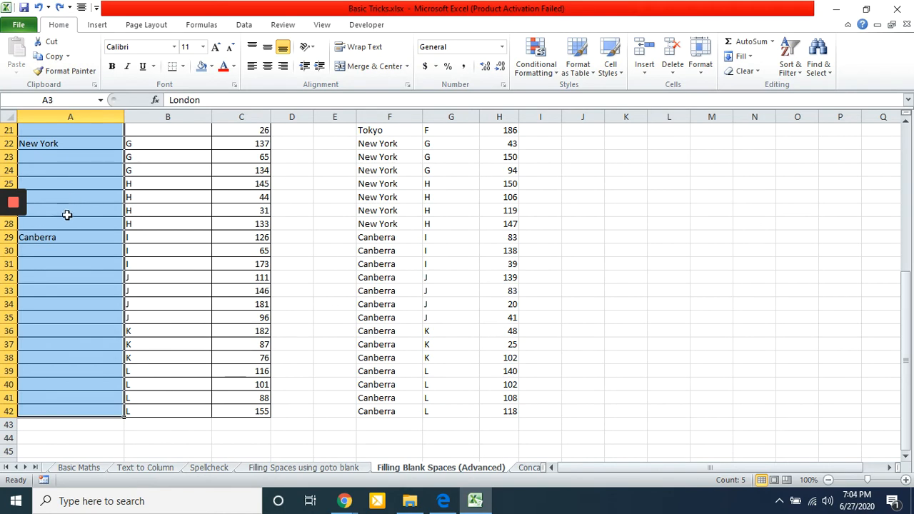
scroll(61, 273, "up", 7)
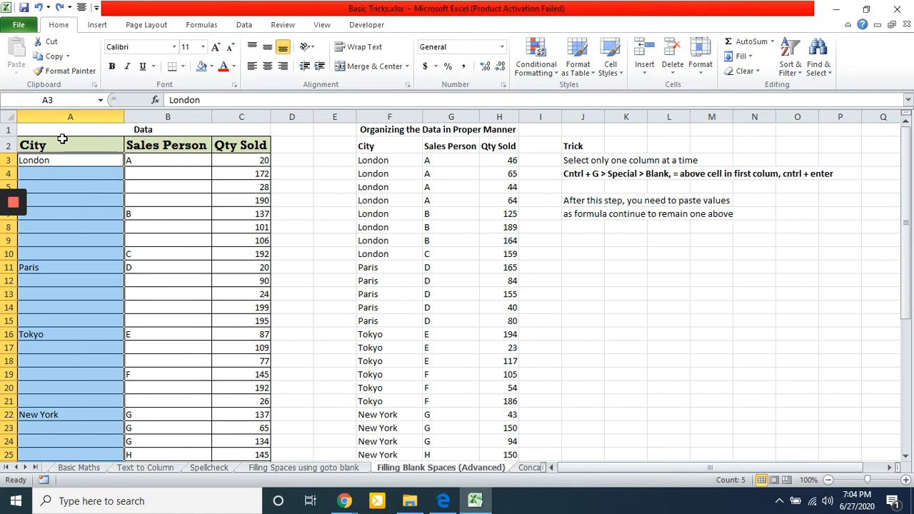
Use Go To Special with the Blanks option to select only the empty cells in the City range
key("ctrl+g")
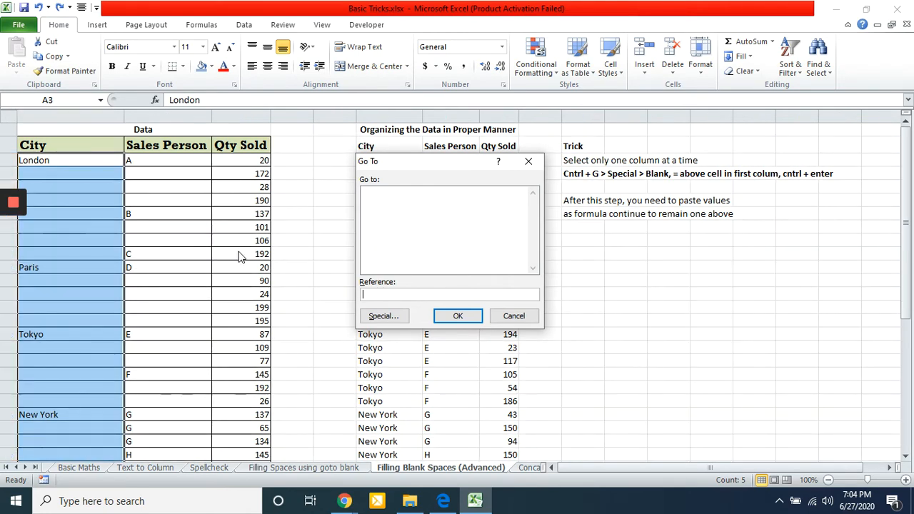
left_click(385, 316)
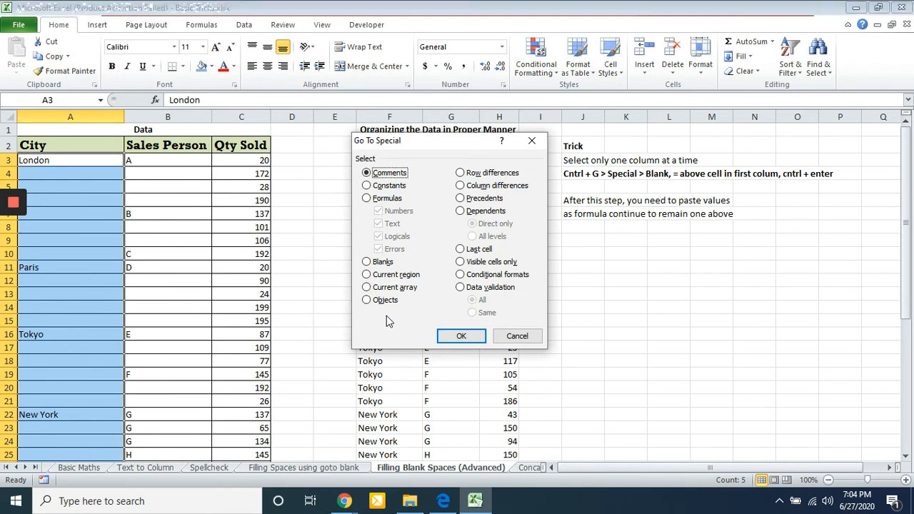
left_click(366, 262)
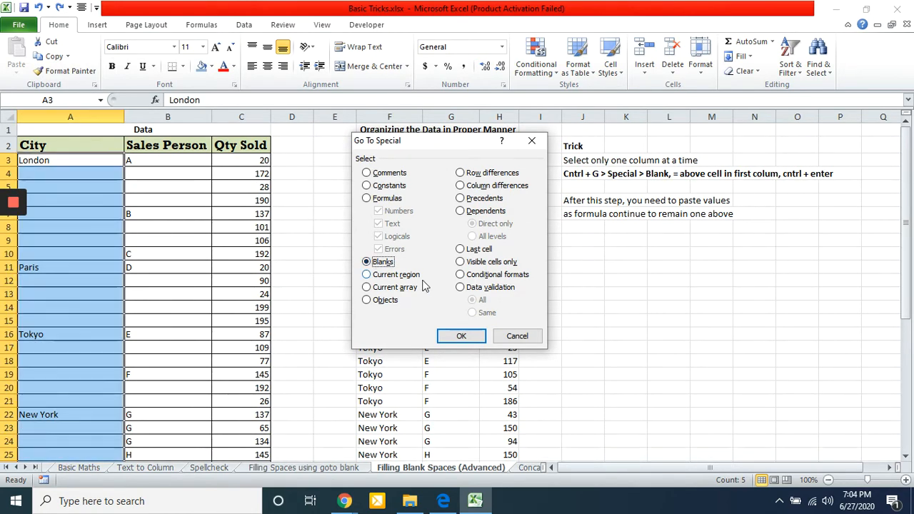
left_click(452, 339)
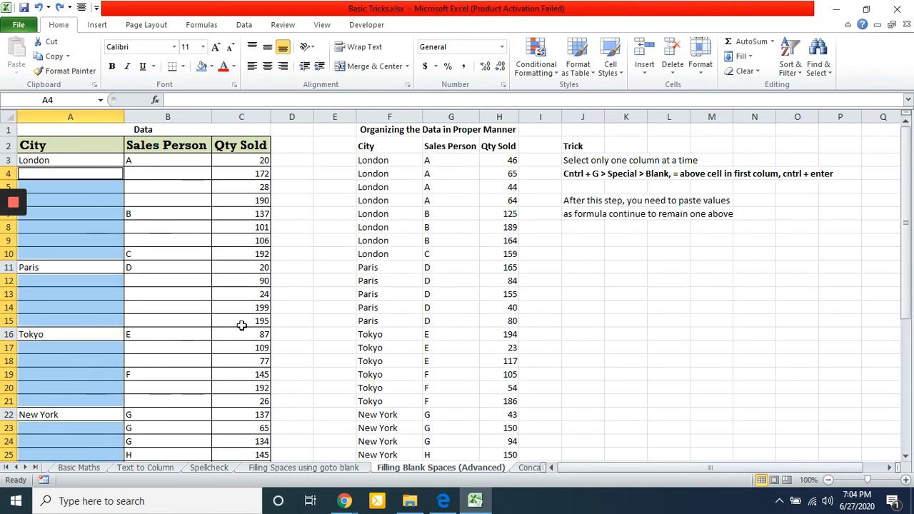
Fill all selected blank City cells at once with a formula referring to the cell above, entering =A3 in A4
scroll(241, 326, "down", 3)
scroll(242, 326, "down", 8)
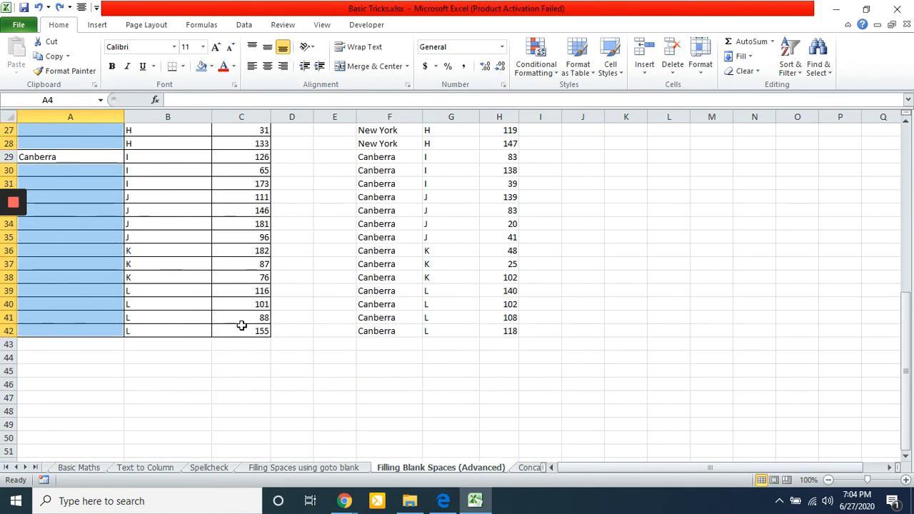
scroll(242, 325, "up", 1)
scroll(241, 325, "up", 9)
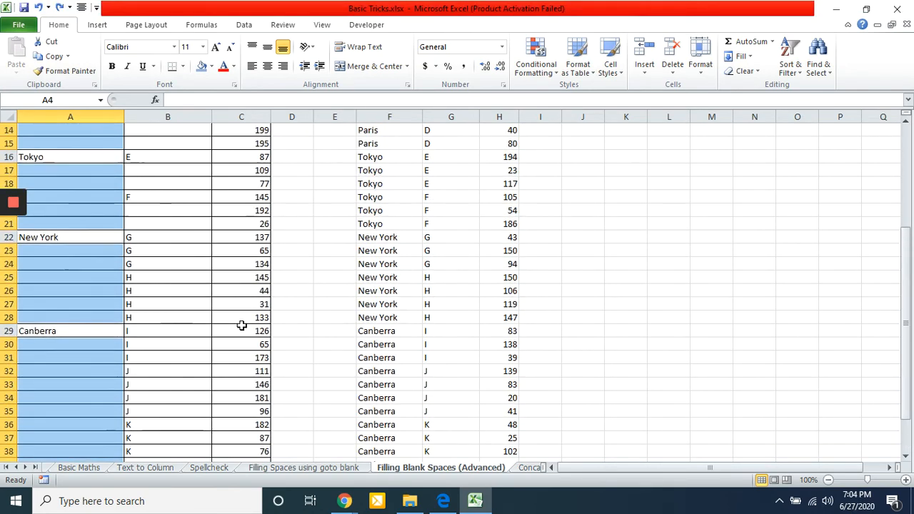
scroll(241, 326, "up", 1)
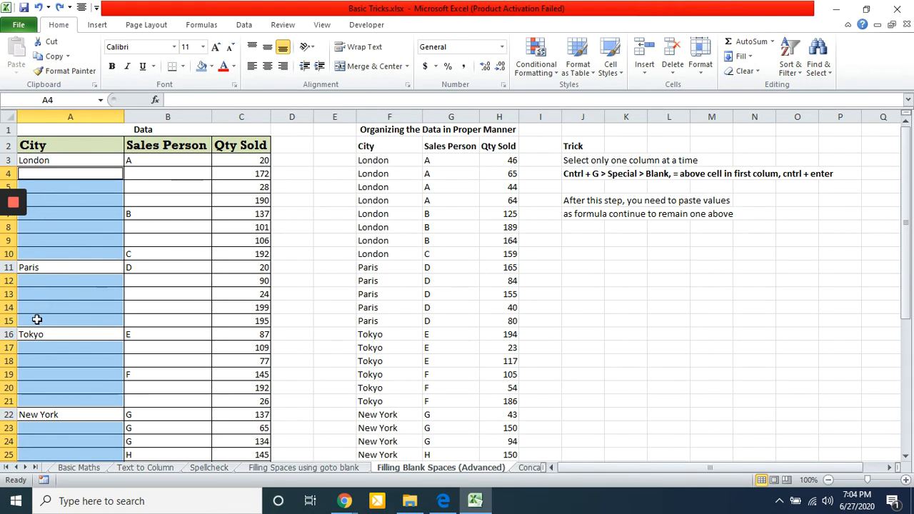
scroll(45, 258, "down", 2)
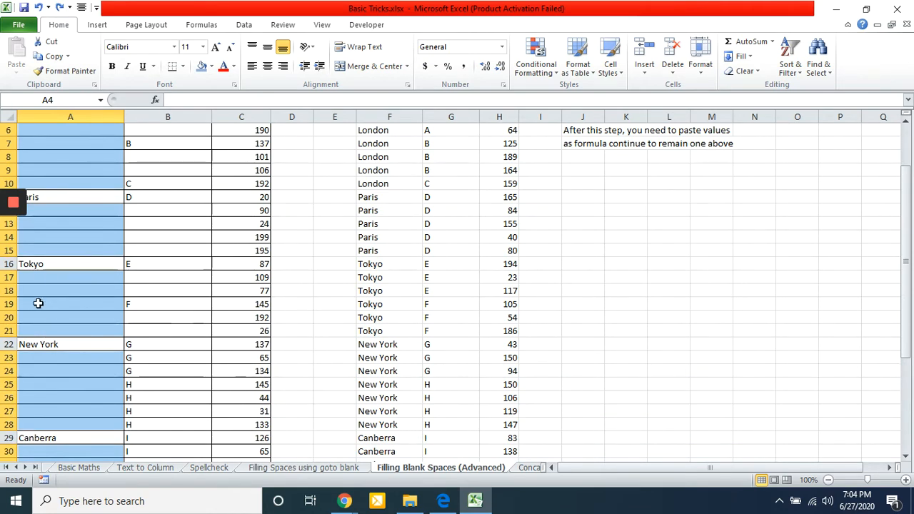
scroll(48, 354, "up", 2)
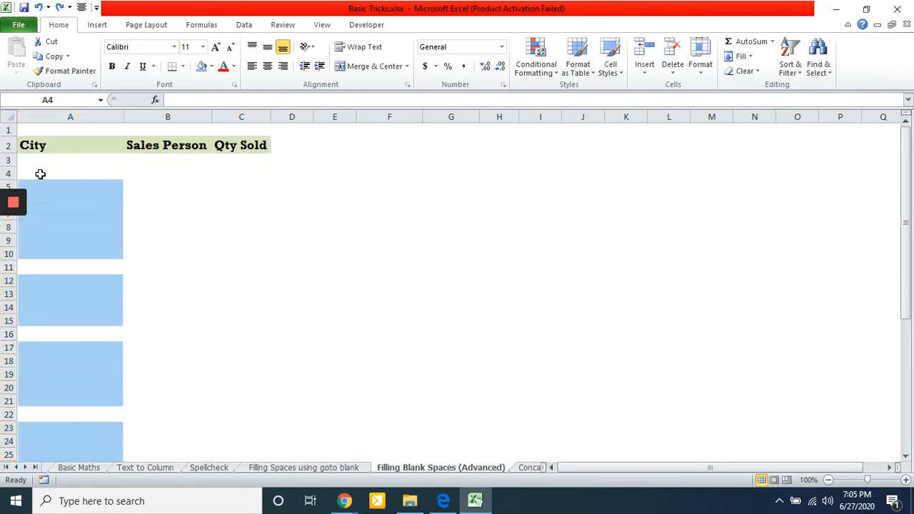
type("=")
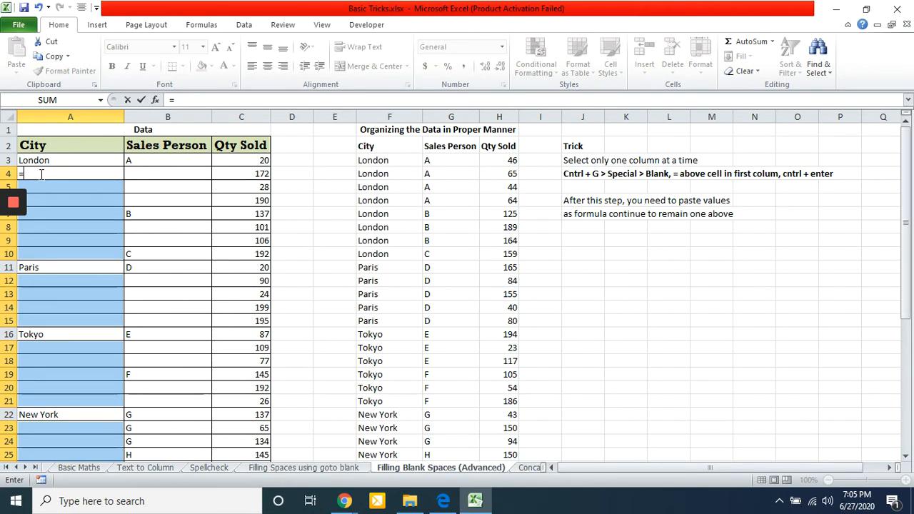
key("Up")
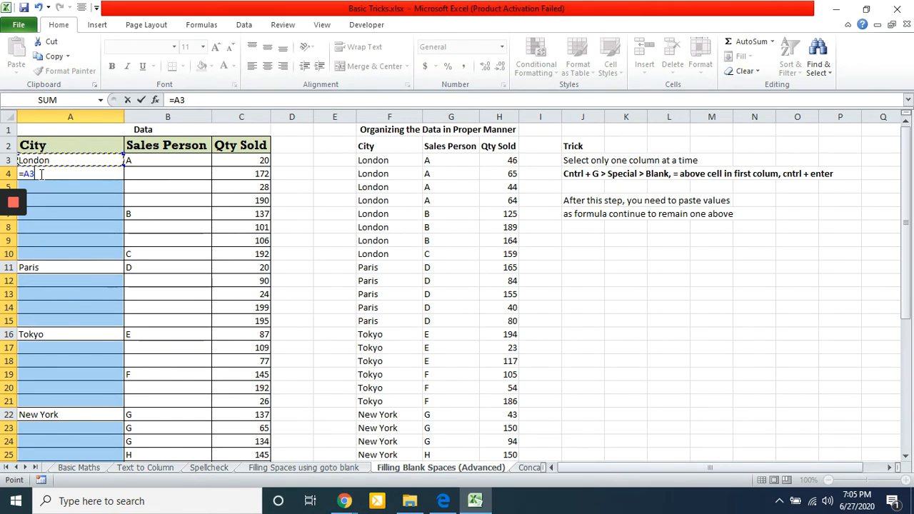
key("ctrl+Return")
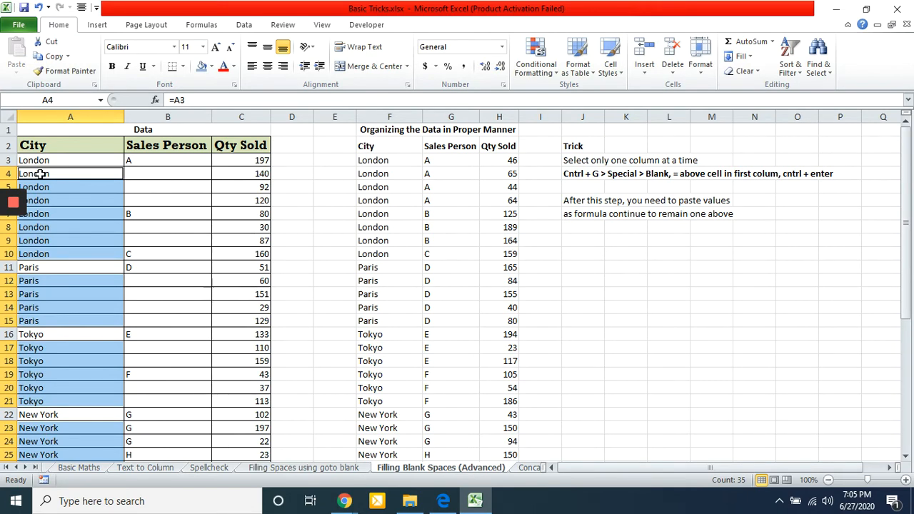
Go through the filled City cells from A4 down to A9 to examine the formula in each
left_click(41, 173)
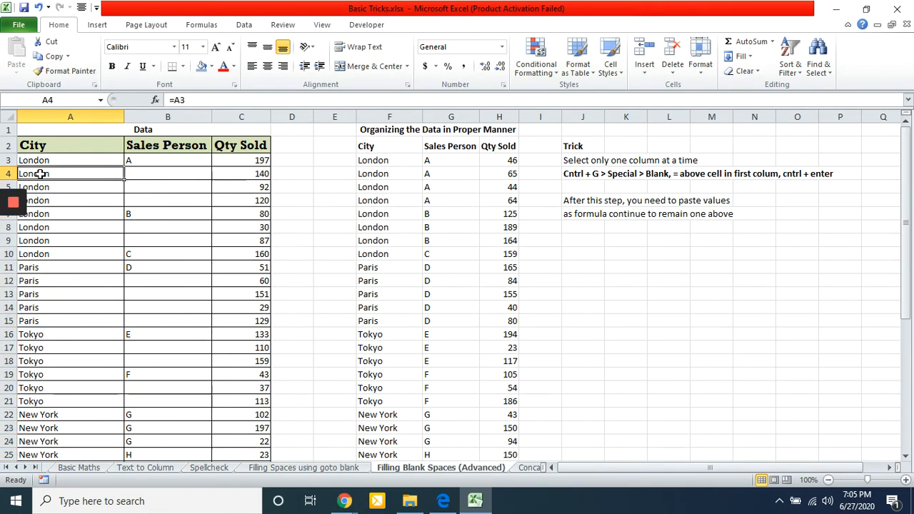
key("Down")
key("Down")
key("Down")
key("Down")
key("Down")
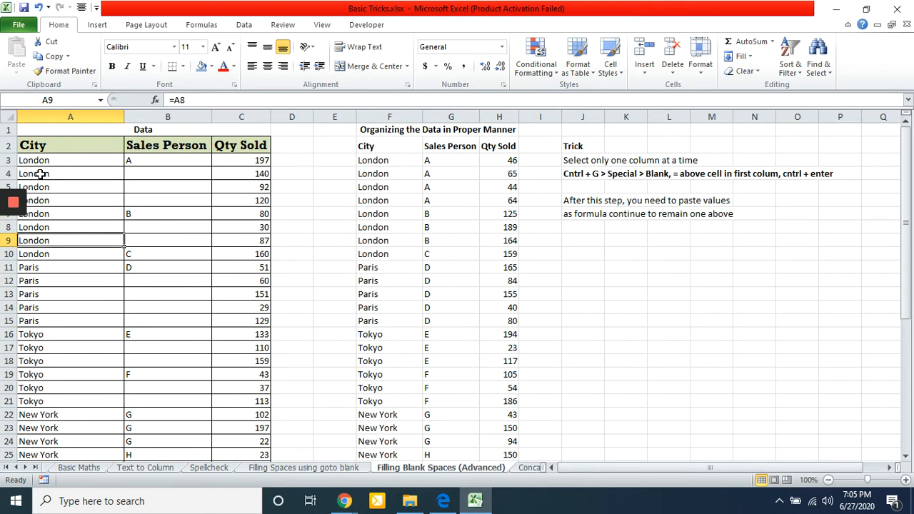
Go through the City cells from A10 down to the Canberra rows to examine which ones hold a formula
key("Down")
key("Down")
key("Down")
key("Down")
key("Down")
key("Down")
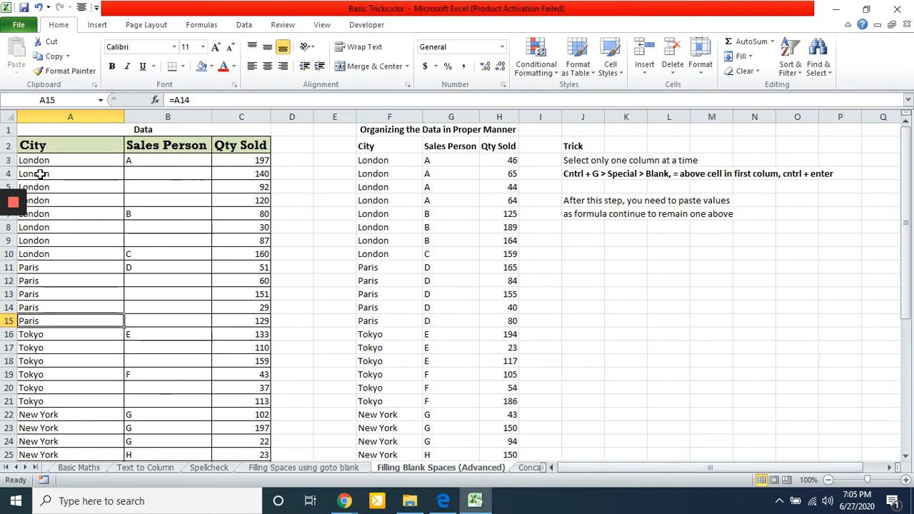
key("Down")
key("Down")
key("Down")
key("Down")
key("Down")
key("Down")
key("Down")
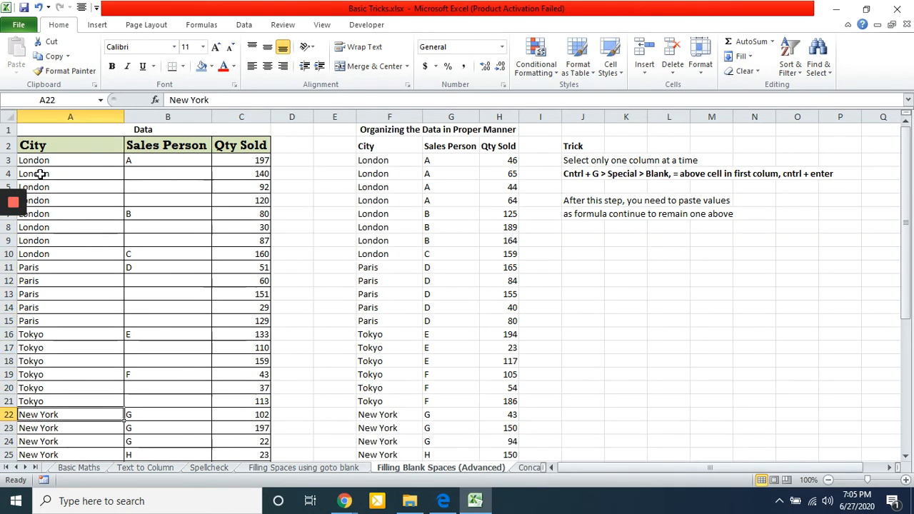
key("Down")
key("Down")
key("Down")
key("Down")
key("Down")
key("Down")
key("Down")
key("Down")
key("Down")
key("Down")
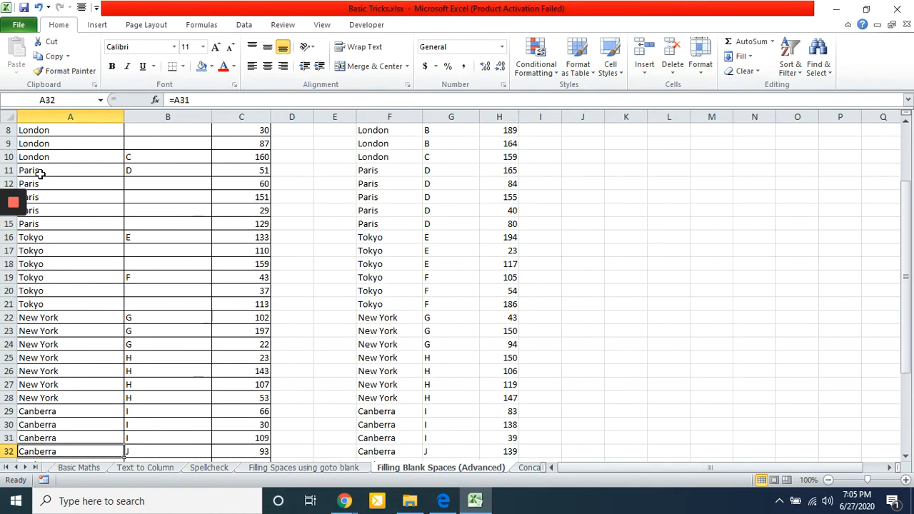
key("Down")
key("Down")
Return to the first London rows and examine again how the City formulas in A4 to A8 refer to the cell above
key("Up")
key("Up")
key("Up")
key("Up")
key("Up")
key("Up")
key("Up")
key("Up")
key("Up")
key("Up")
key("Up")
key("Up")
key("Up")
key("Up")
key("Up")
key("Up")
key("Up")
key("Up")
key("Up")
key("Up")
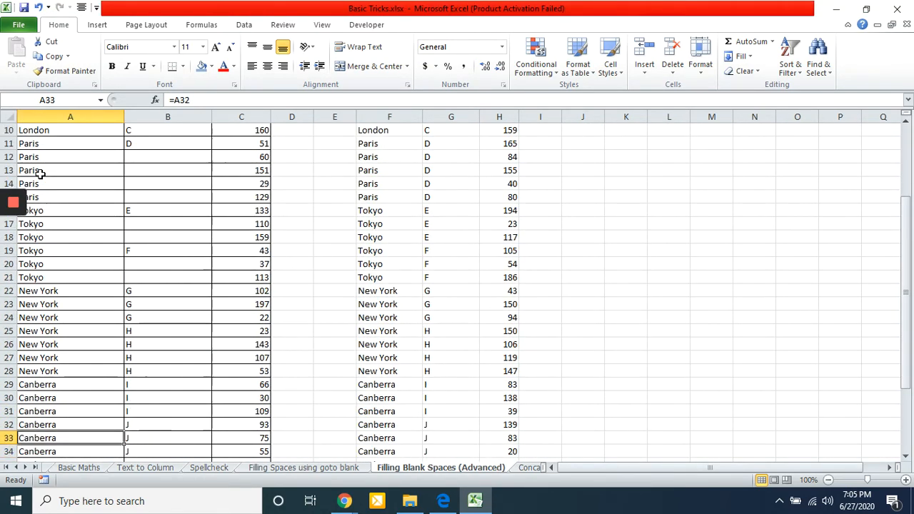
key("Down")
key("Down")
key("Down")
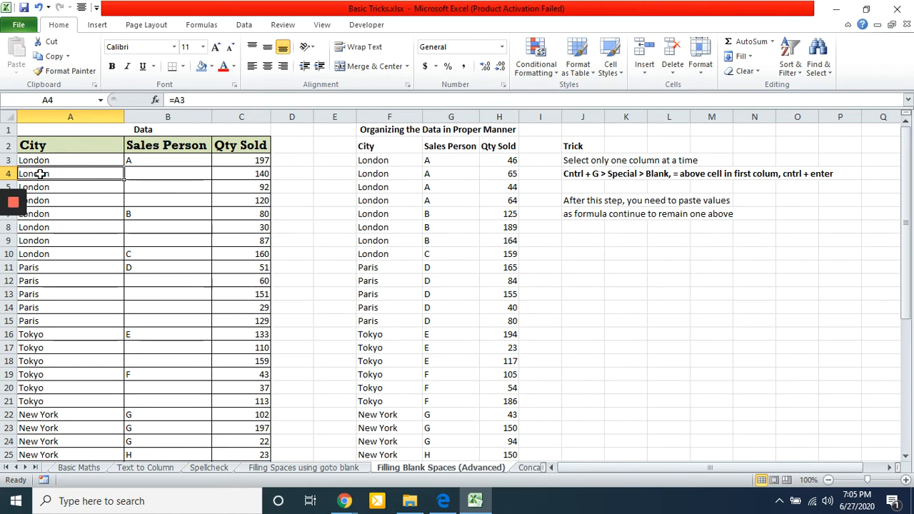
key("Down")
key("Down")
key("Down")
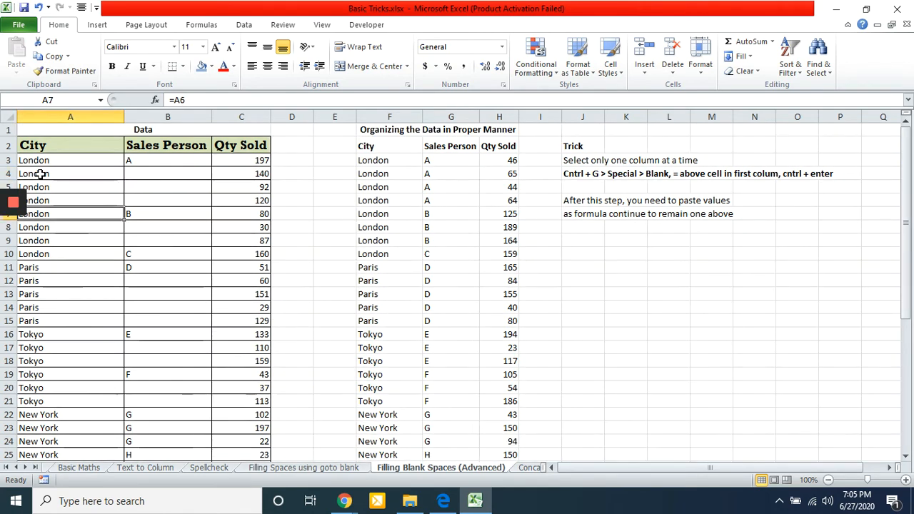
key("Up")
key("Up")
key("Up")
key("Up")
key("Down")
key("Down")
key("Down")
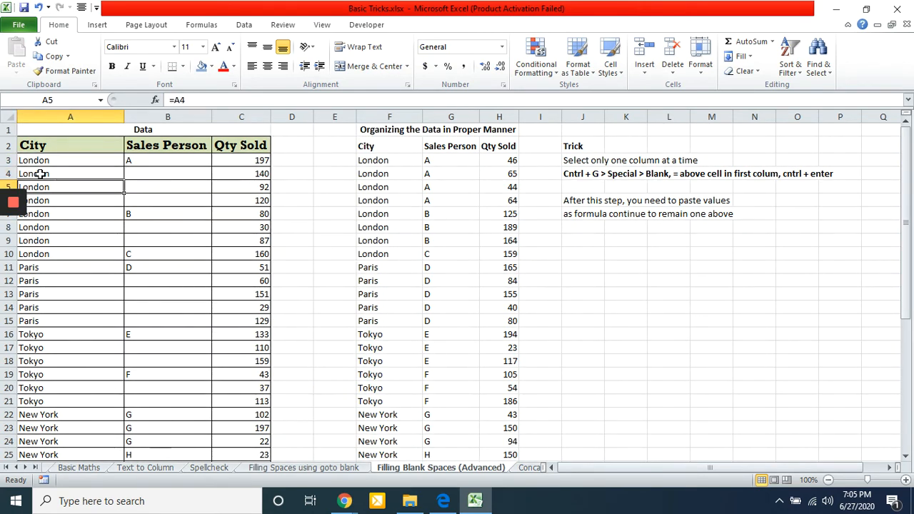
key("Down")
key("Down")
key("Down")
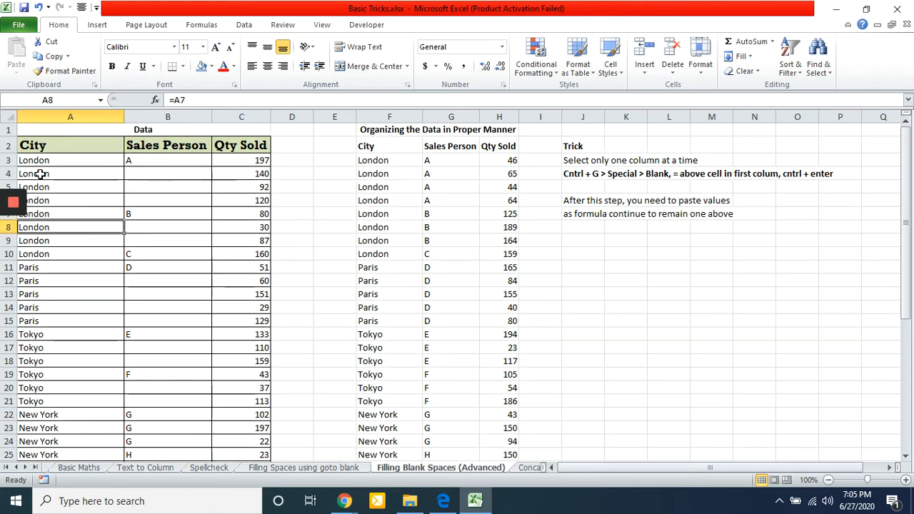
key("Up")
Inspect City cells between A8 and A14 in edit mode to compare the original city names with the filled formulas
key("F2")
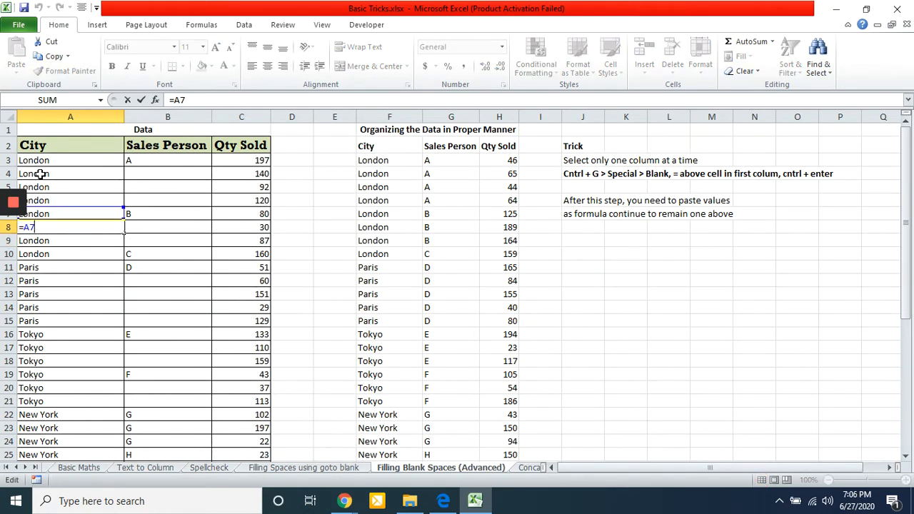
key("ctrl+Return")
key("Down")
key("Down")
key("Down")
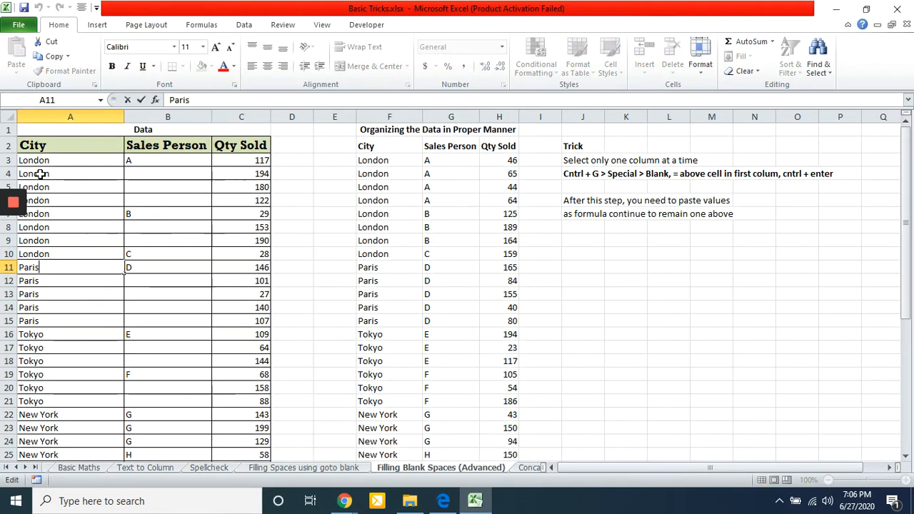
key("ctrl+Return")
key("Down")
key("F2")
key("ctrl+Return")
key("Down")
key("F2")
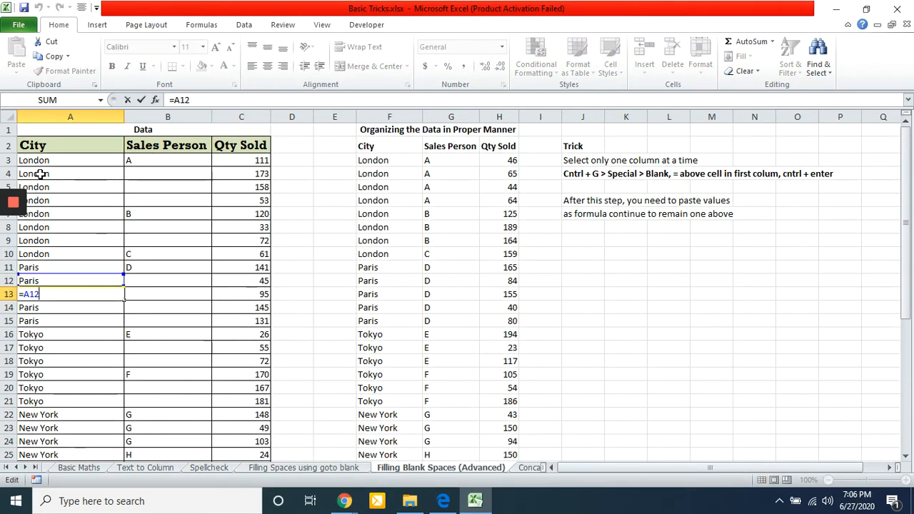
key("ctrl+Return")
key("Down")
key("F2")
key("ctrl+Return")
key("Down")
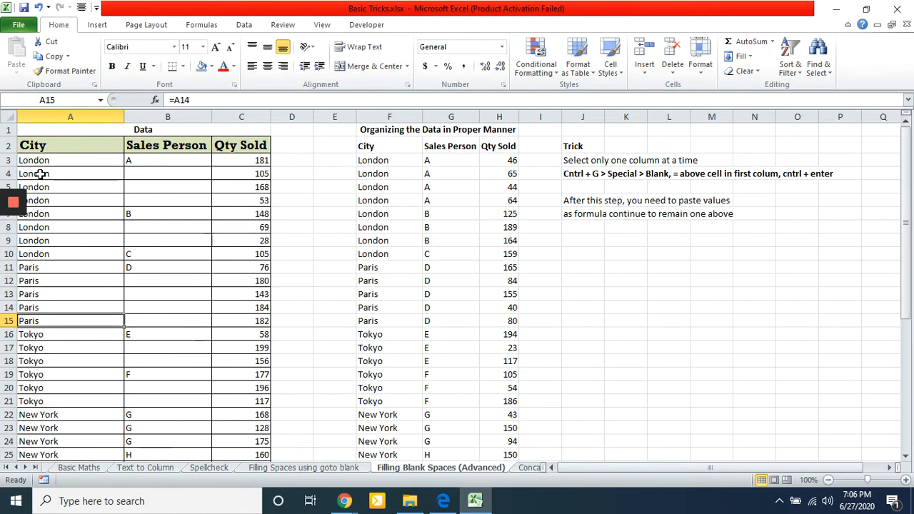
Replace the formulas in column A with plain values by copying the whole column and pasting it over itself as values only
left_click(57, 109)
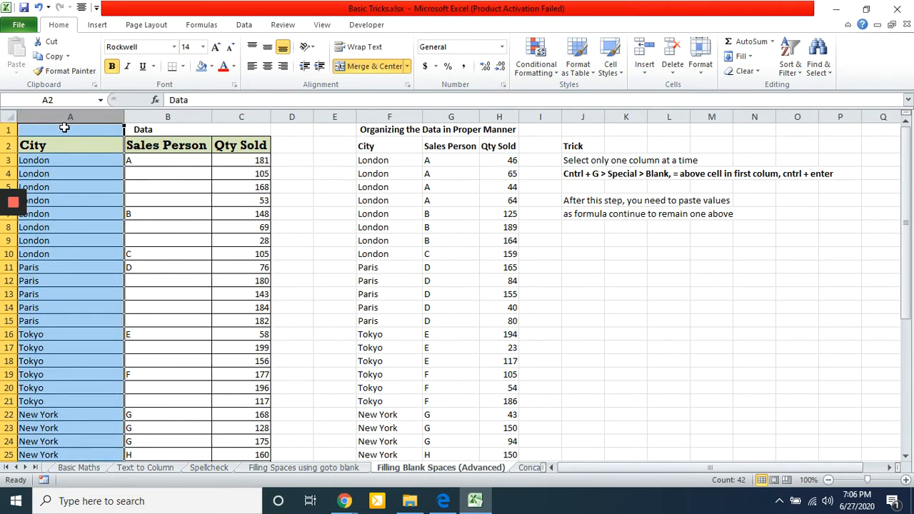
key("ctrl+c")
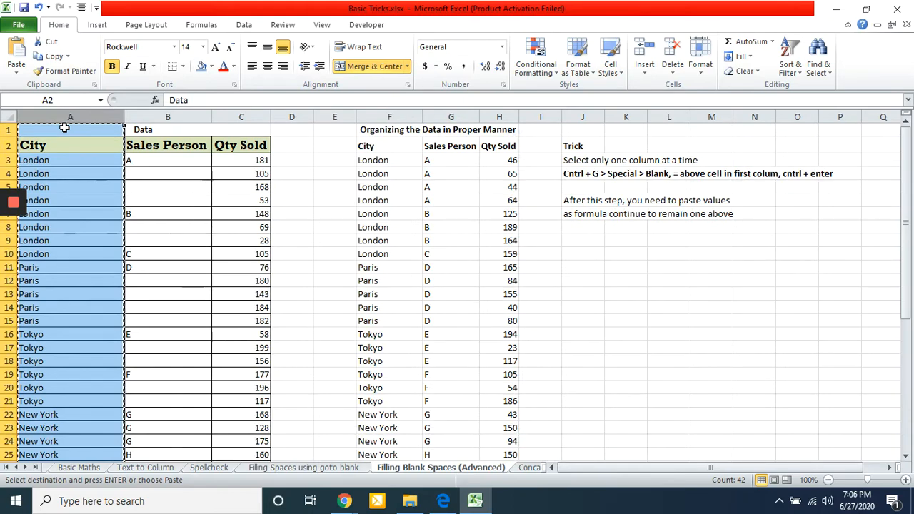
left_click(25, 65)
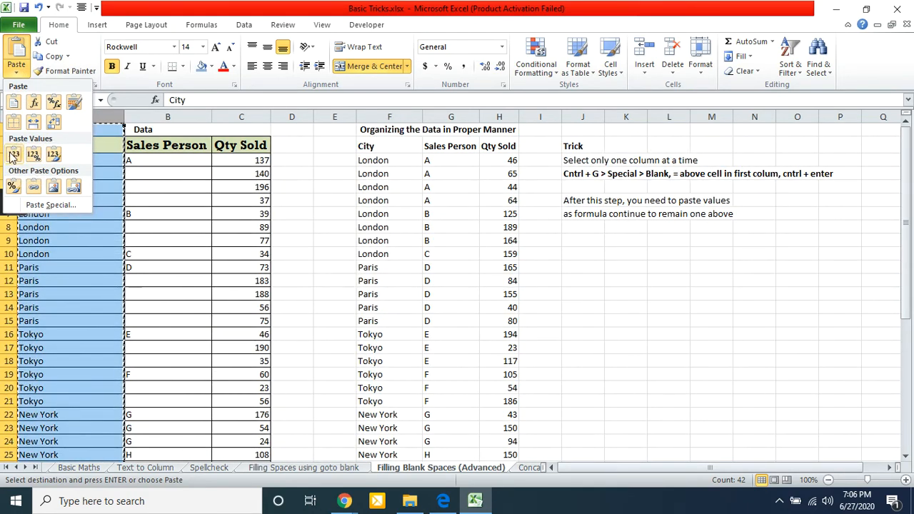
left_click(13, 155)
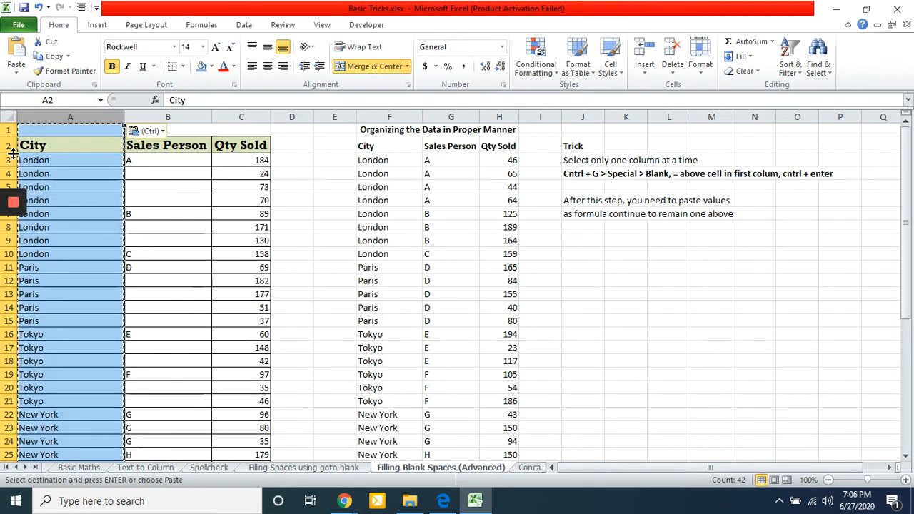
key("Escape")
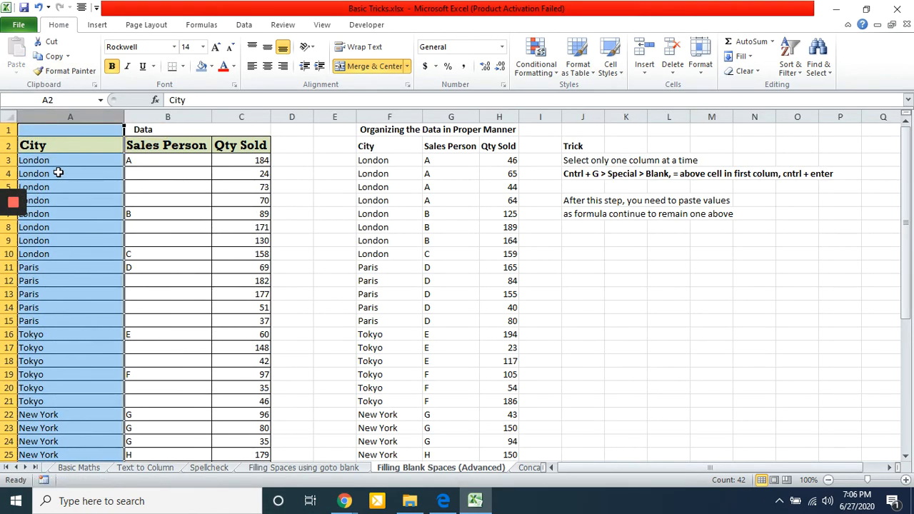
Go through the City cells in the London, Paris and Tokyo rows to check whether they contain plain text or formulas
left_click(107, 227)
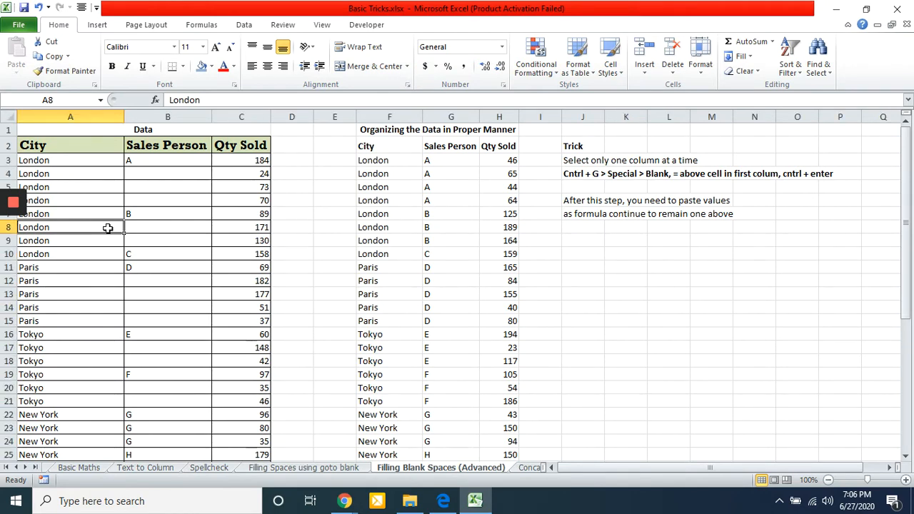
key("Up")
key("Up")
key("Up")
key("Up")
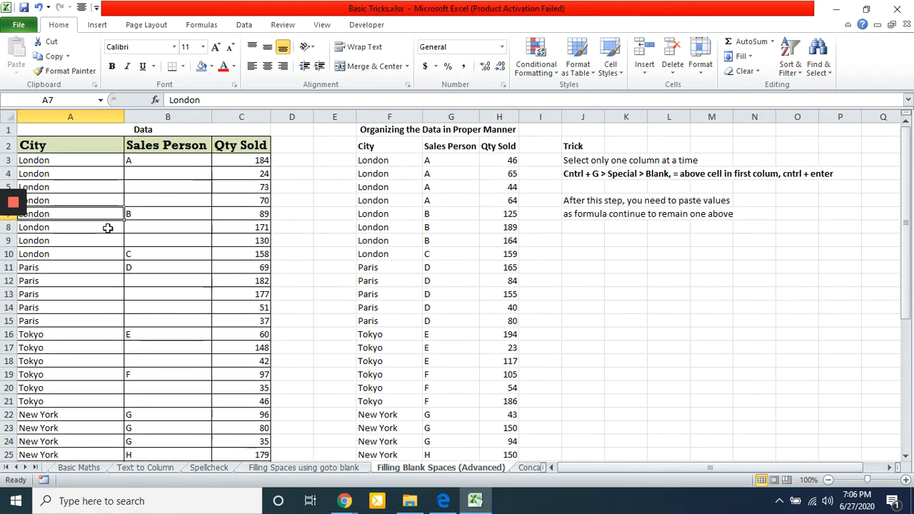
key("Down")
key("Down")
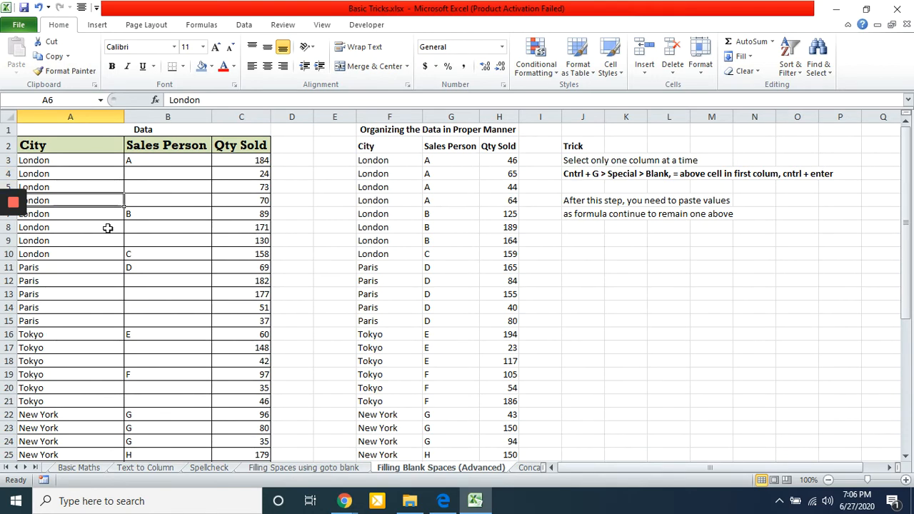
key("Return")
key("Return")
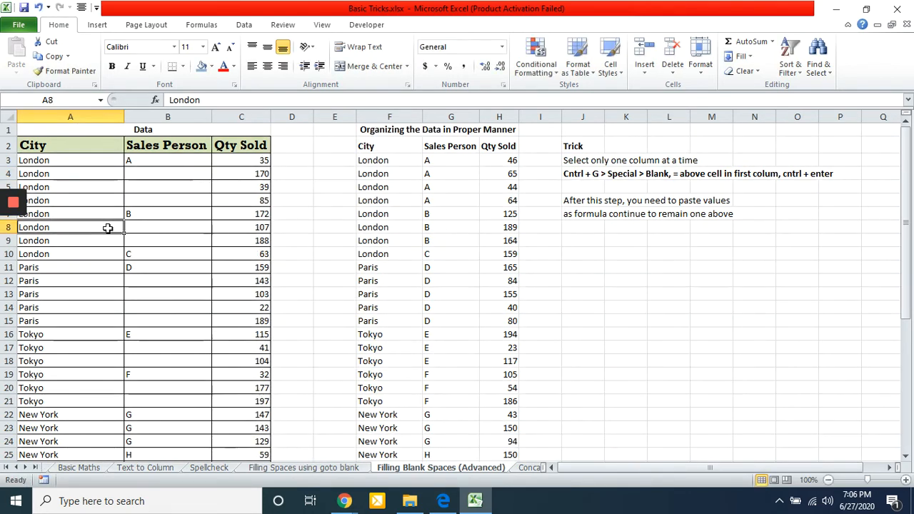
key("Return")
key("Return")
key("Return")
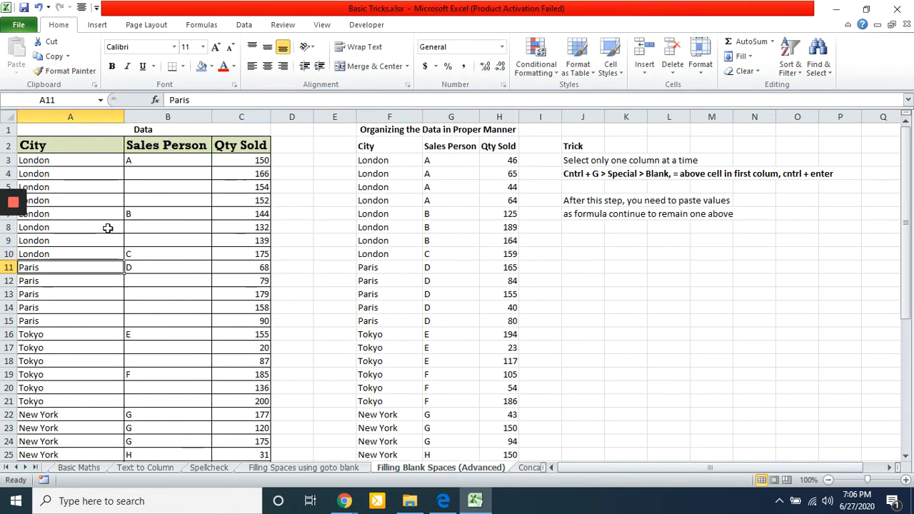
key("Return")
key("Return")
key("Return")
key("F2")
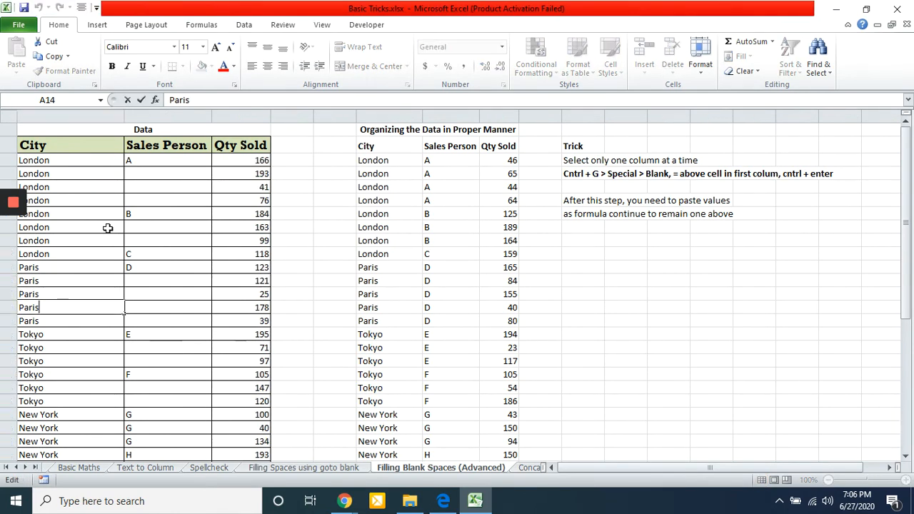
key("Return")
key("Return")
key("F2")
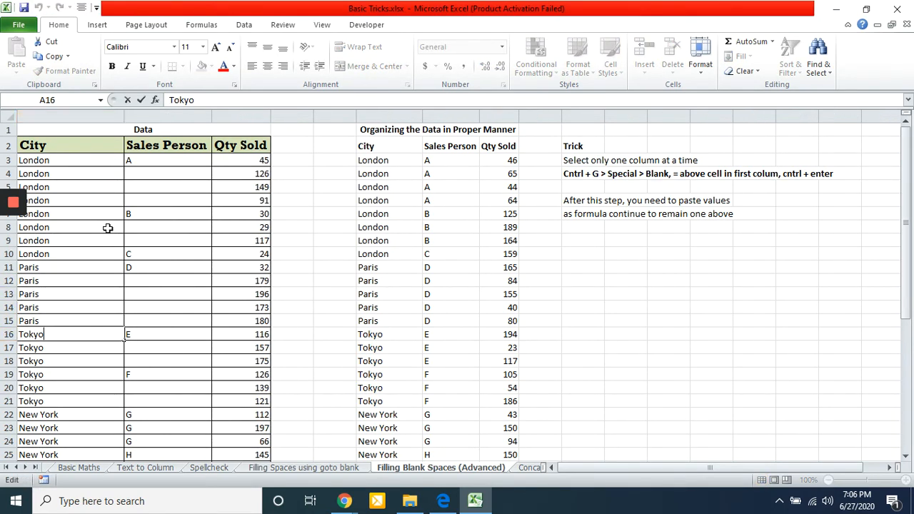
key("Return")
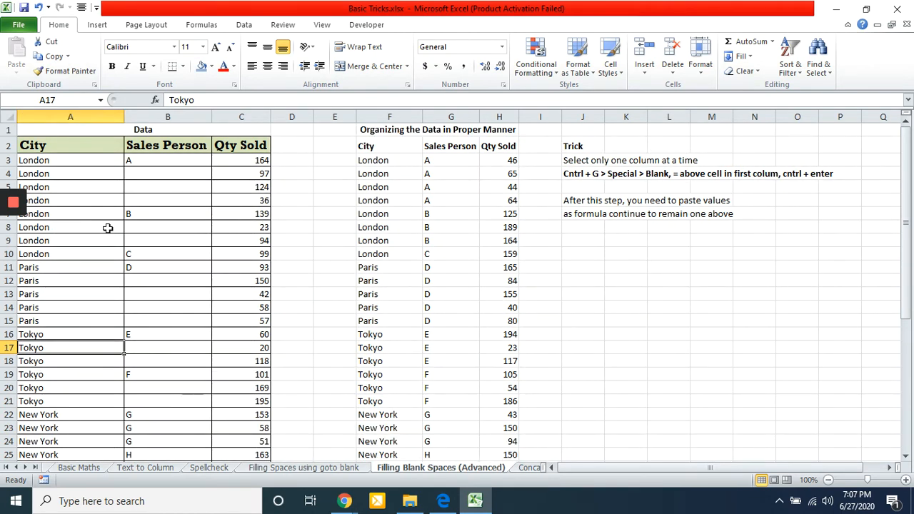
Select the Sales Person column data range B3:B42, from the first London row down to the last Canberra row
key("Right")
key("Up")
key("Up")
key("Up")
key("Up")
key("Up")
key("Up")
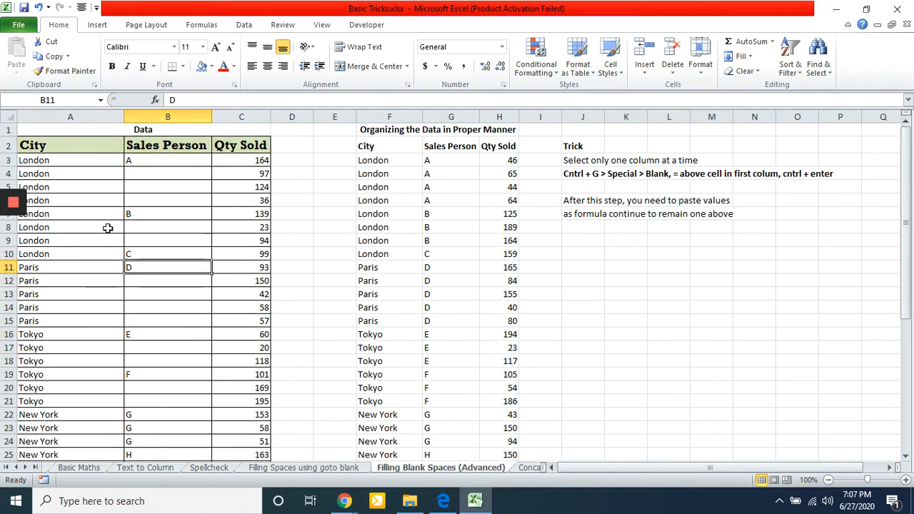
key("Up")
key("Up")
key("Up")
key("Up")
key("Up")
key("Up")
key("Up")
key("Up")
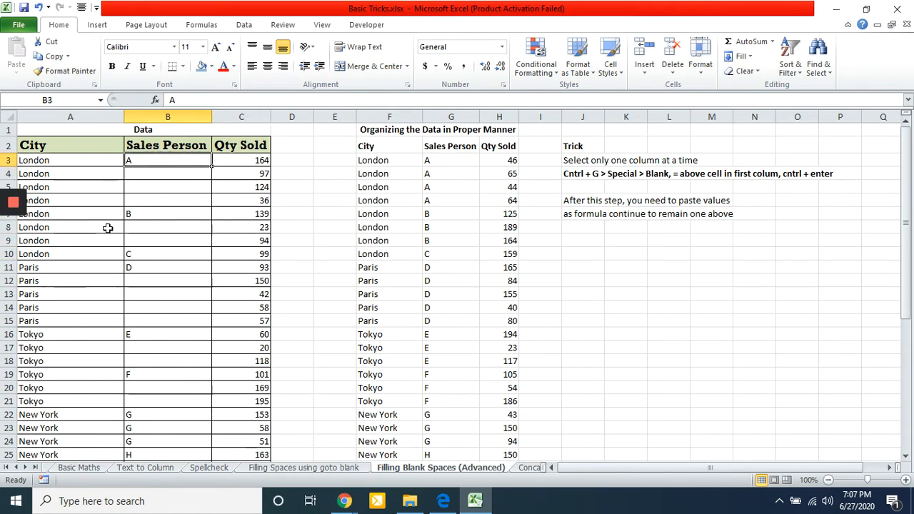
key("shift+Down")
key("shift+Down")
key("shift+Down")
key("shift+Down")
key("shift+Down")
key("shift+Down")
key("shift+Down")
key("shift+Down")
key("shift+Down")
key("shift+Down")
key("shift+Down")
key("shift+Down")
key("shift+Down")
key("shift+Down")
key("shift+Down")
key("shift+Down")
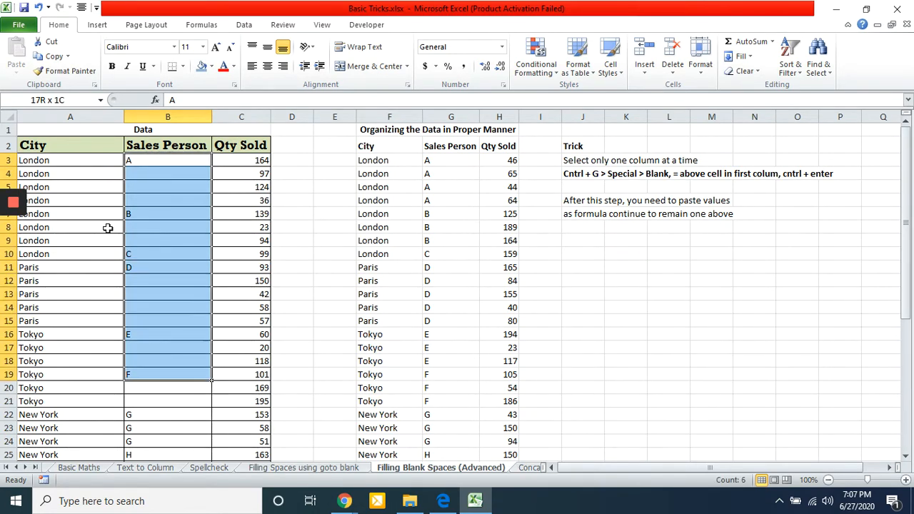
key("shift+Down")
key("shift+Down")
key("shift+Down")
key("shift+Down")
key("shift+Down")
key("shift+Down")
key("shift+Down")
key("shift+Down")
key("shift+Down")
key("shift+Down")
key("shift+Down")
key("shift+Down")
key("shift+Down")
key("shift+Down")
key("shift+Down")
key("shift+Down")
key("shift+Down")
key("shift+Down")
key("shift+Down")
key("shift+Down")
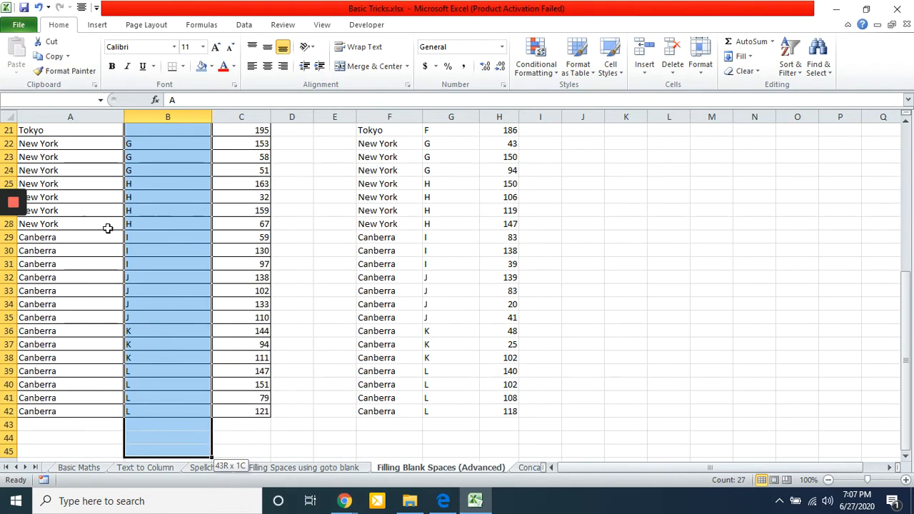
key("shift+Up")
key("shift+Up")
key("shift+Up")
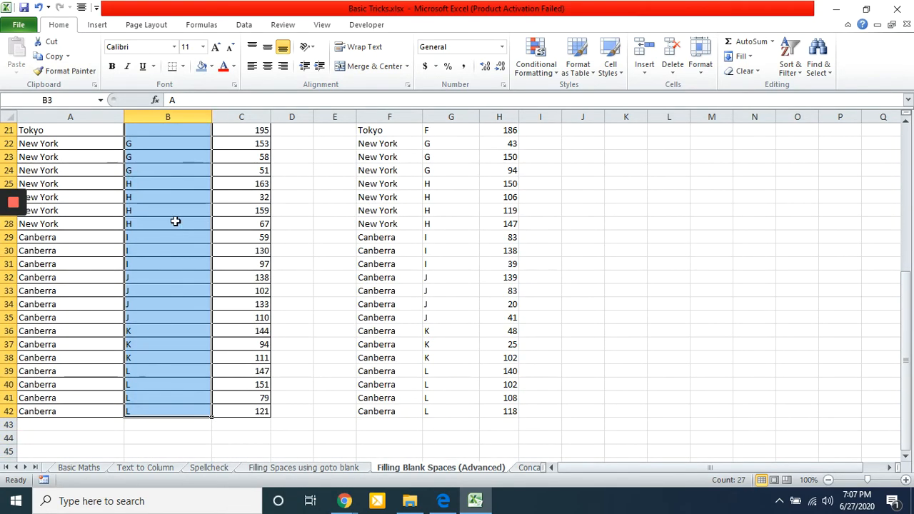
Select only the blank cells in the Sales Person range B3:B42 using Go To Special with the Blanks option
scroll(173, 218, "up", 7)
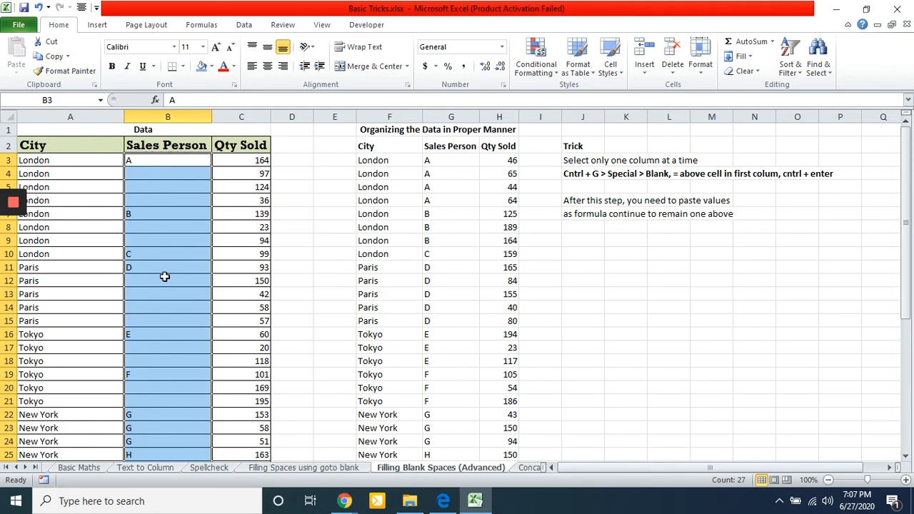
key("ctrl+g")
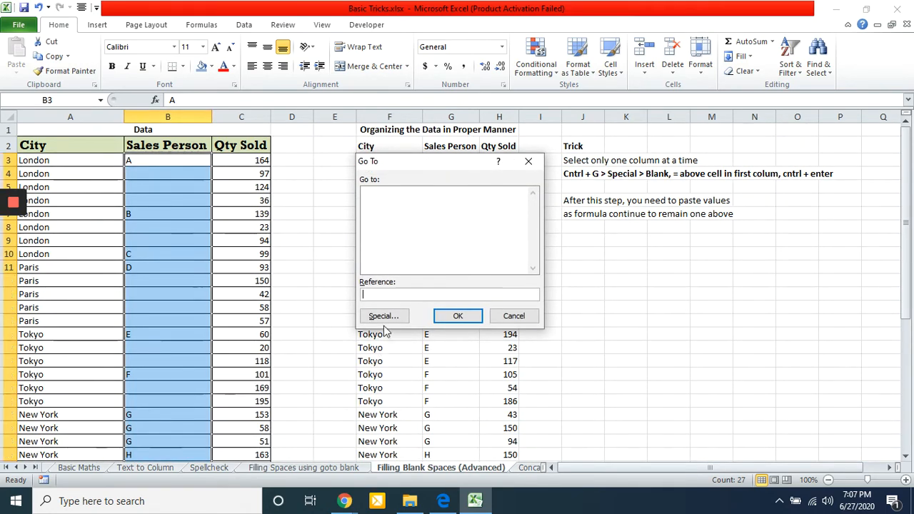
left_click(383, 316)
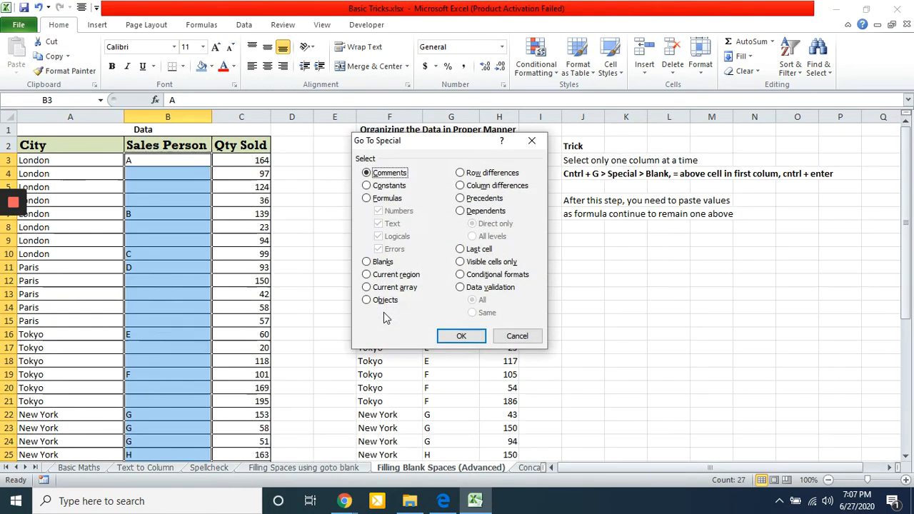
left_click(367, 262)
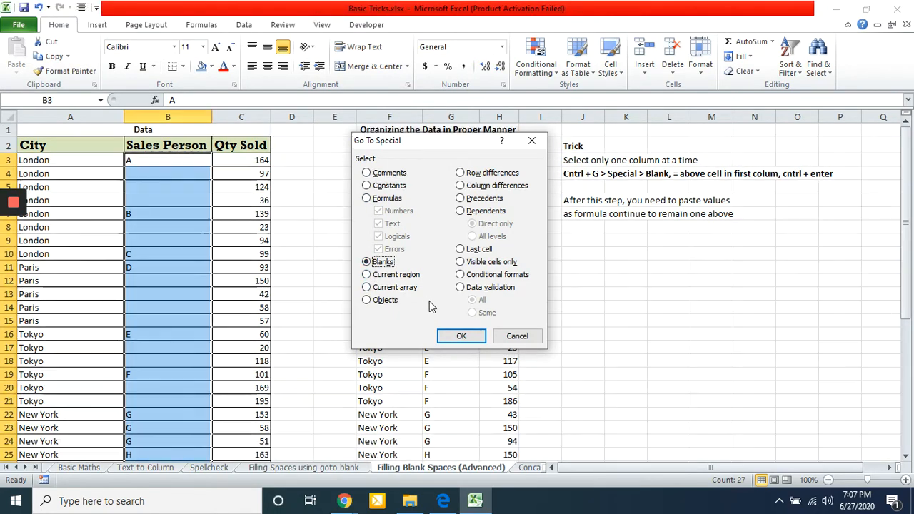
left_click(462, 336)
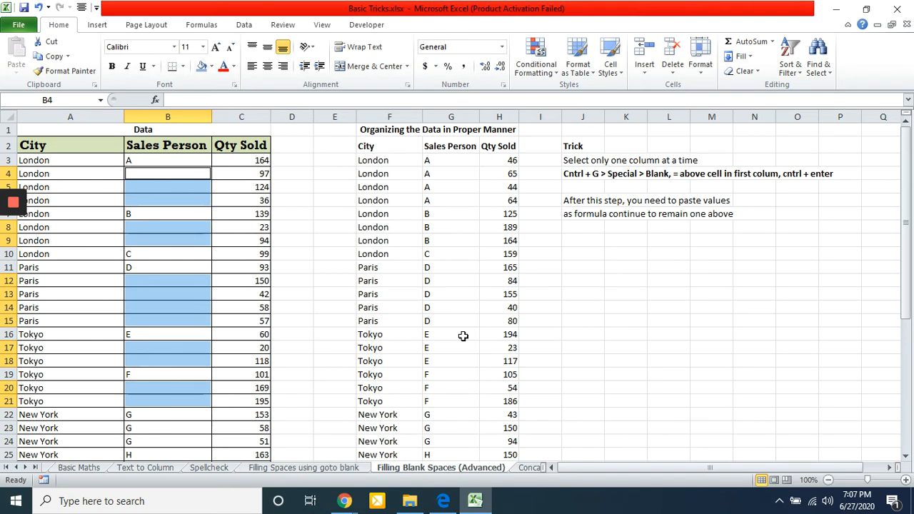
Fill all selected blank Sales Person cells at once with a cell-above formula, entering =B3 in B4
type("=")
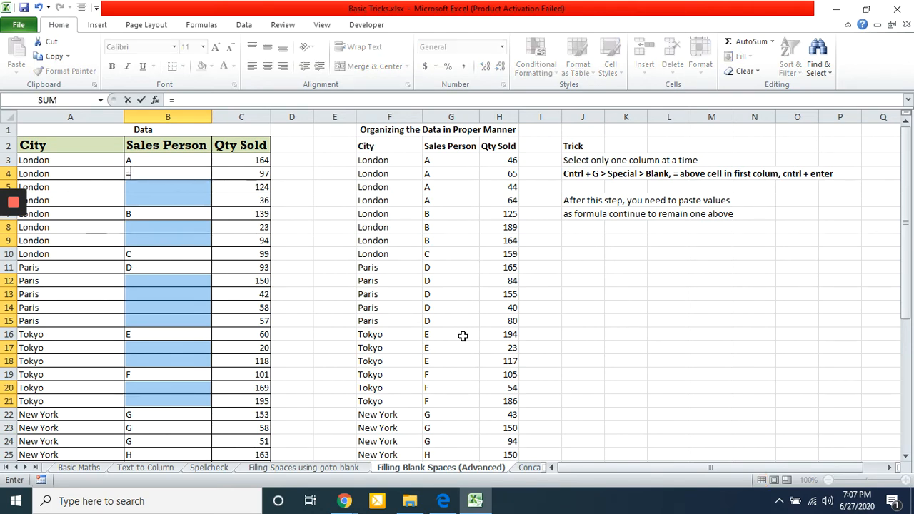
key("Up")
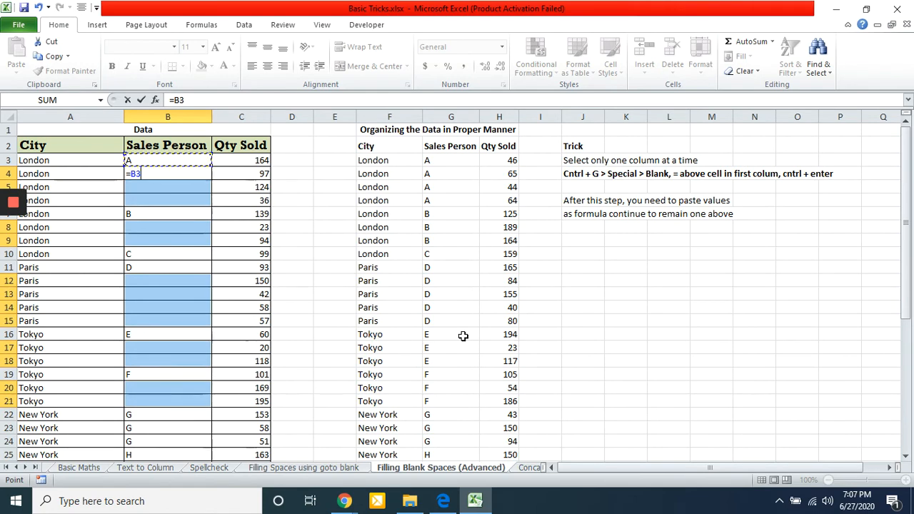
key("ctrl+Return")
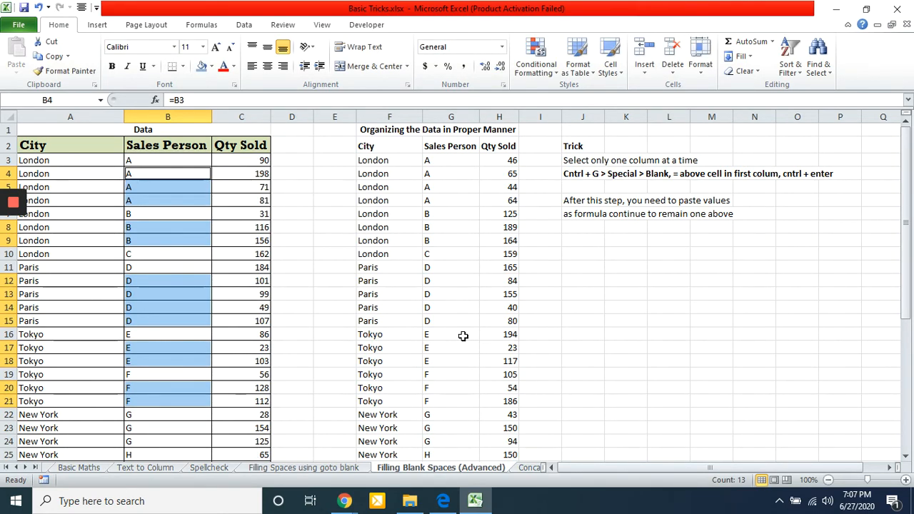
Go through the Sales Person cells in the London and first Paris rows to see which contain formulas and which contain typed letters
key("Down")
key("Down")
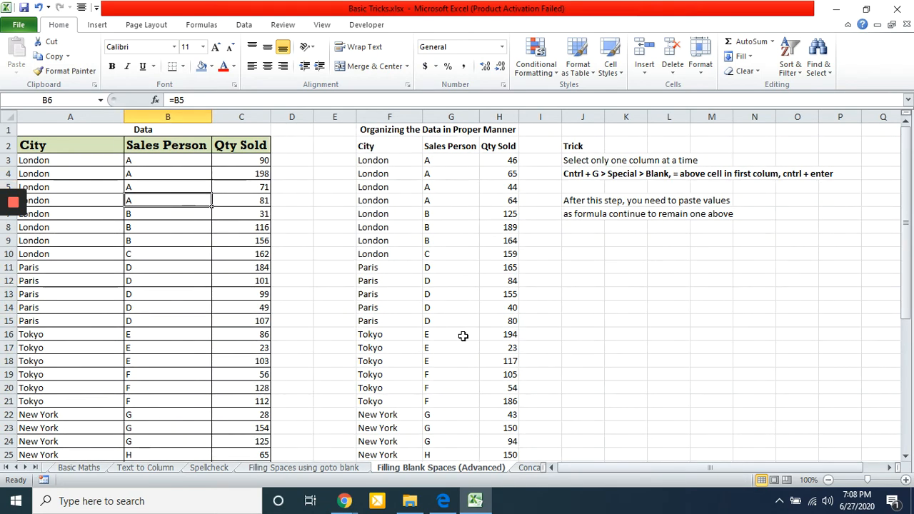
key("Up")
key("Up")
key("Down")
key("Down")
key("Down")
key("Down")
key("Up")
key("Up")
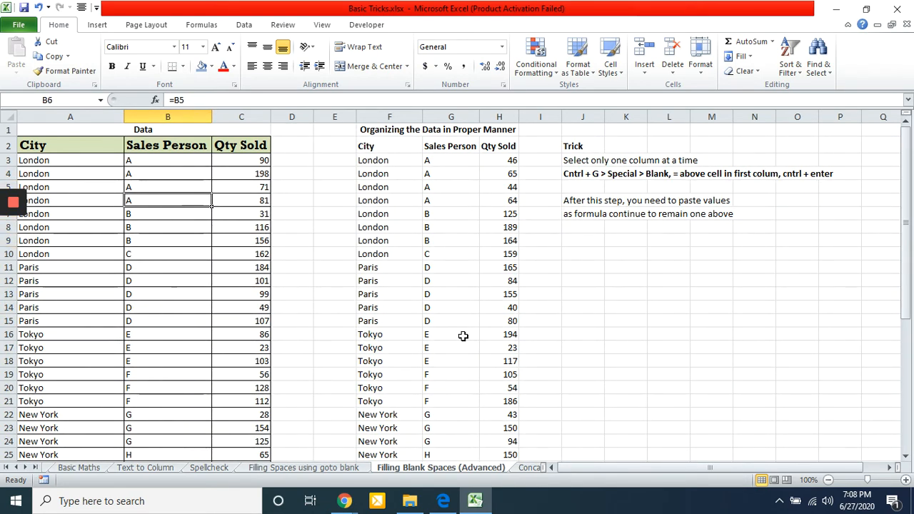
key("shift+Up")
key("shift+Up")
key("Down")
key("Down")
key("Down")
key("Down")
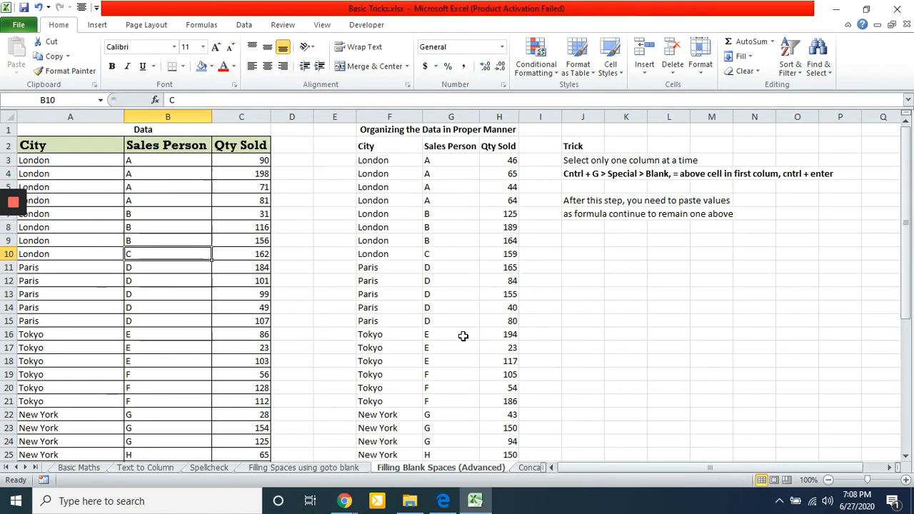
key("Up")
key("shift+Up")
key("Down")
key("Down")
key("Down")
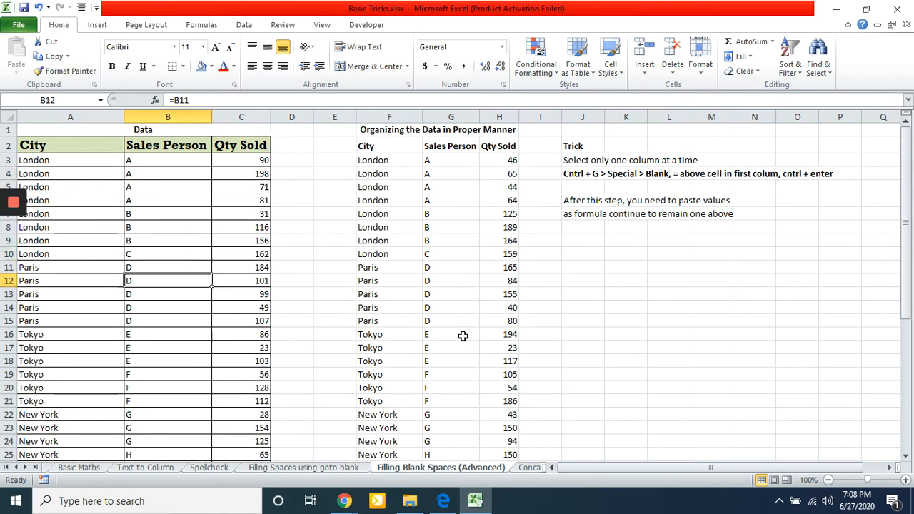
key("Down")
key("Up")
key("Up")
key("Up")
key("Up")
key("Up")
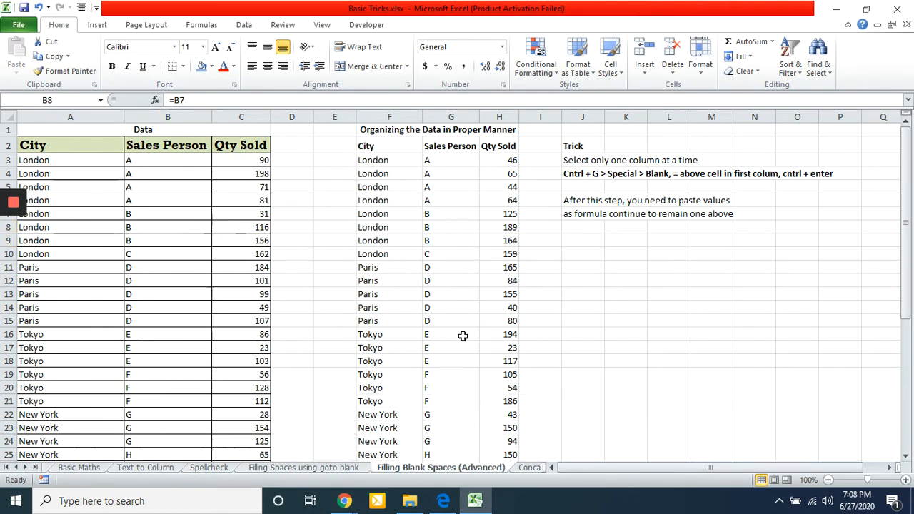
Inspect the Sales Person cells B8 through B13 in edit mode to see which cell each formula references
key("F2")
key("Return")
key("F2")
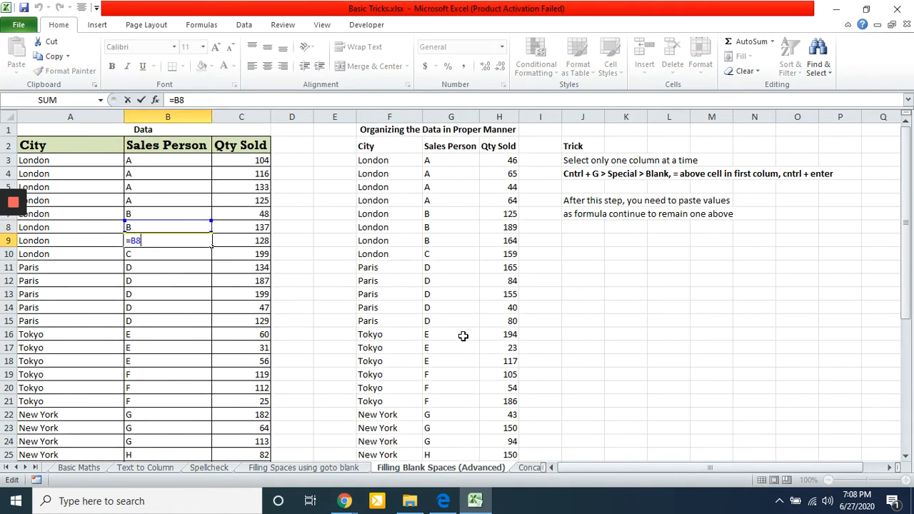
key("Return")
key("F2")
key("Return")
key("F2")
key("Return")
key("F2")
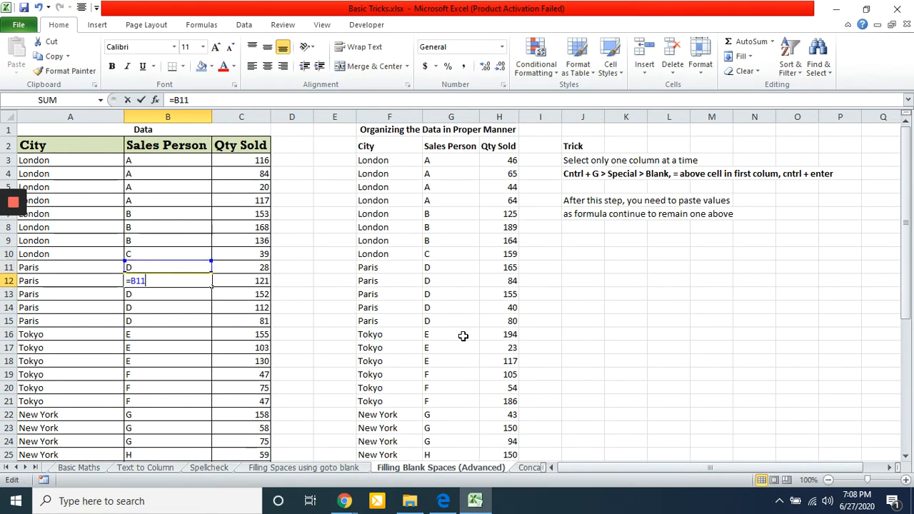
key("Return")
key("F2")
key("Return")
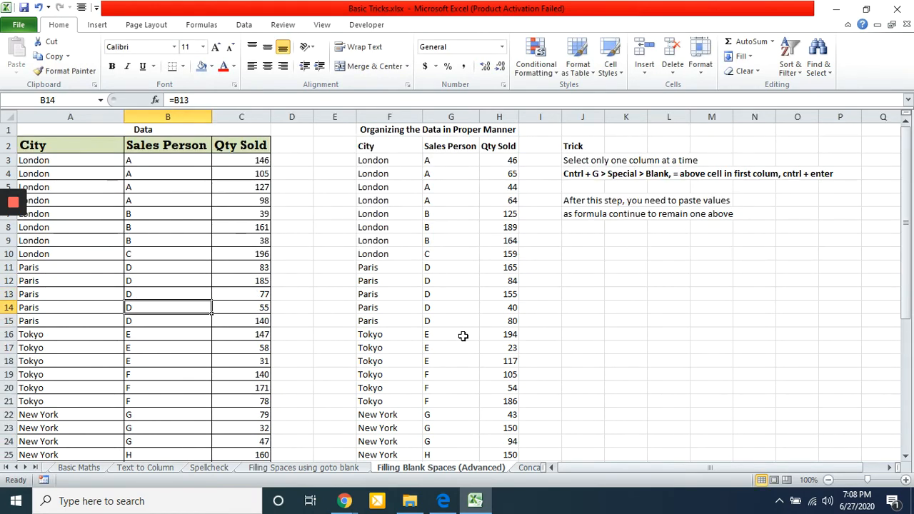
Replace the formulas in column B with plain values by copying the whole column and pasting it over itself as values only
left_click(171, 111)
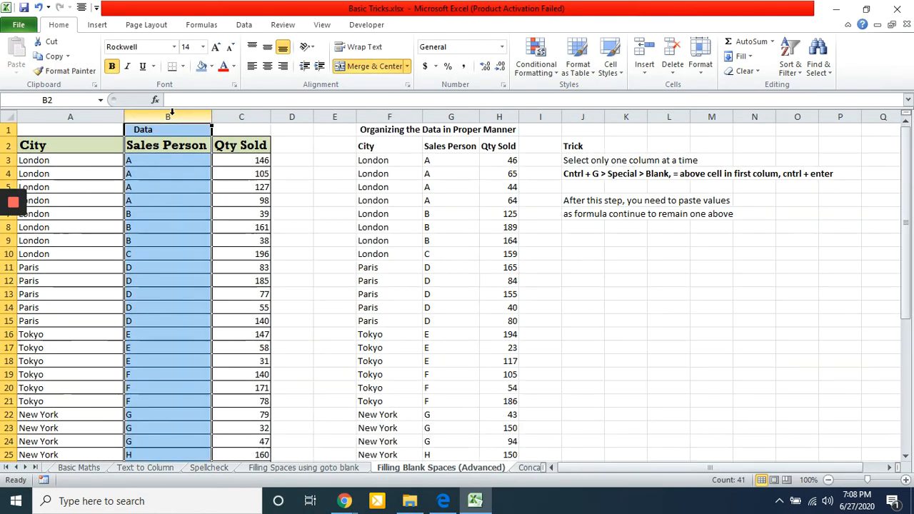
key("ctrl+c")
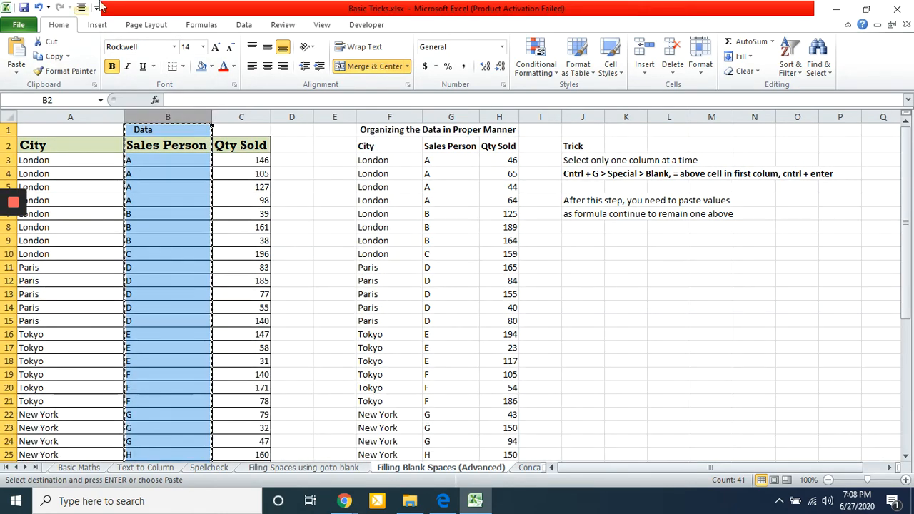
left_click(20, 68)
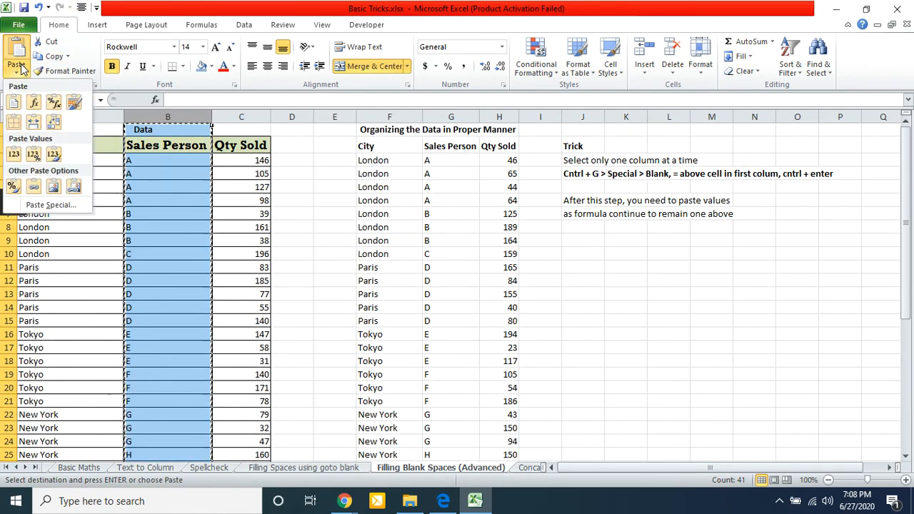
left_click(14, 155)
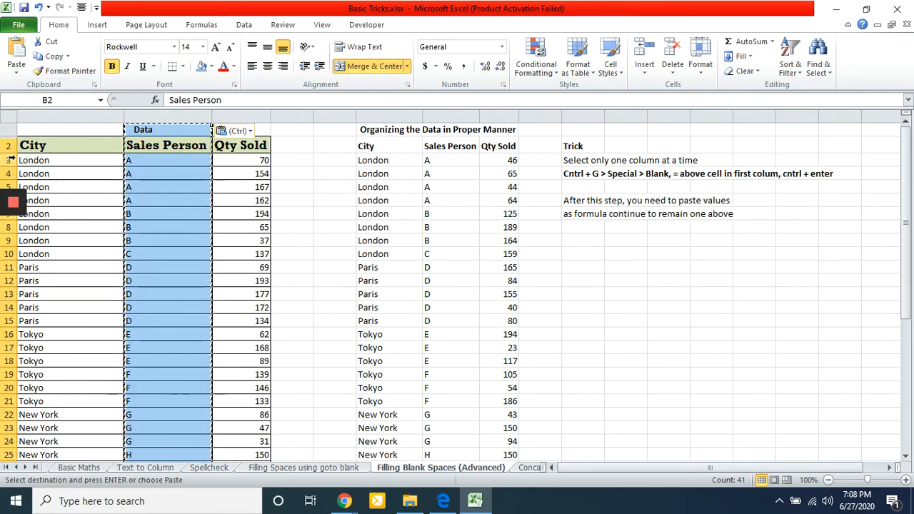
Go through the Sales Person cells in the London rows to check whether they contain plain letters instead of formulas
left_click(170, 184)
key("Down")
key("Down")
key("Down")
key("Down")
key("Down")
key("Down")
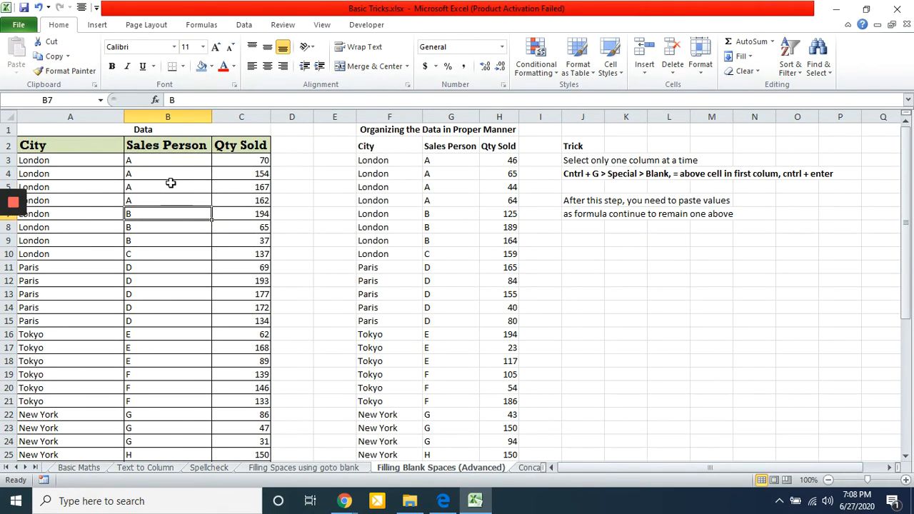
Review the whole filled table by selecting A2:C42 from the City header to the last Canberra row, and return to cell A1
key("Left")
key("Up")
key("Up")
key("Up")
key("Up")
key("Up")
key("Up")
key("Up")
key("Up")
key("Up")
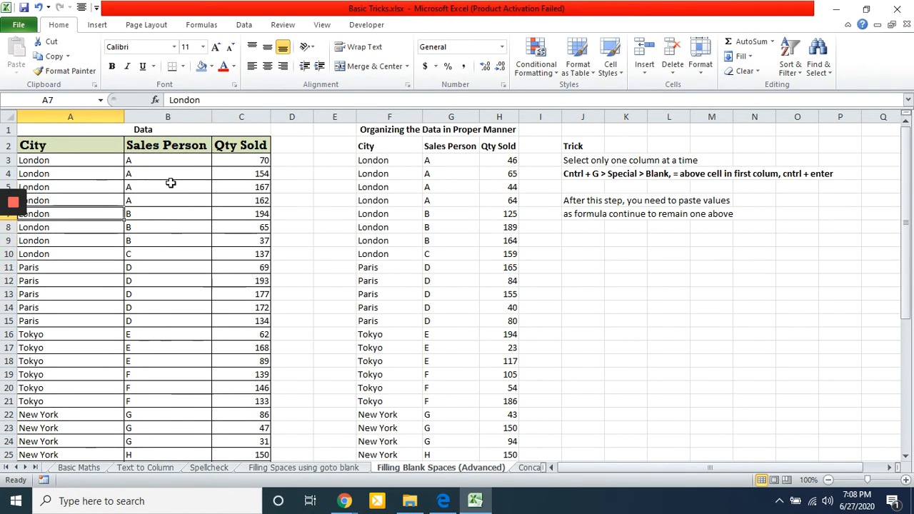
key("shift+Right")
key("shift+Right")
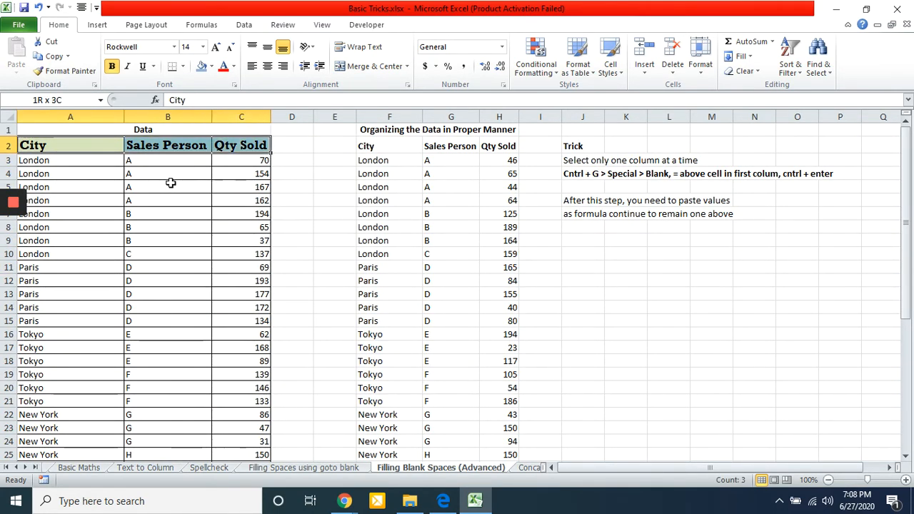
key("shift+Down")
key("shift+Down")
key("shift+Down")
key("ctrl+shift+Down")
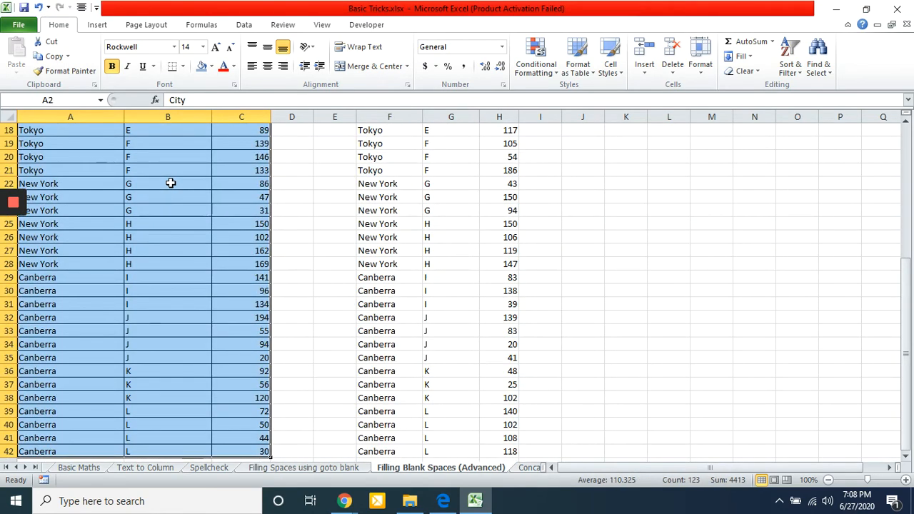
key("ctrl+Home")
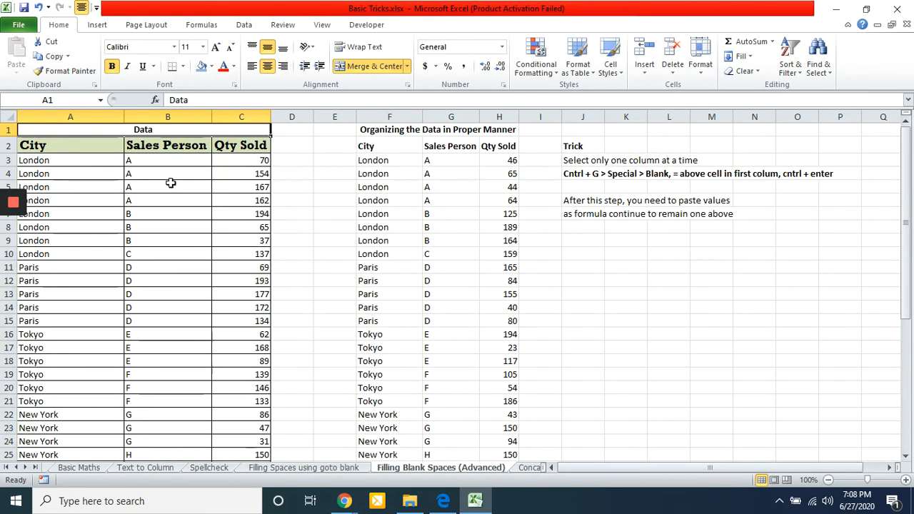
Switch to the Google Meet window to read the participants' chat replies, and return to the Excel workbook
key("alt+Tab")
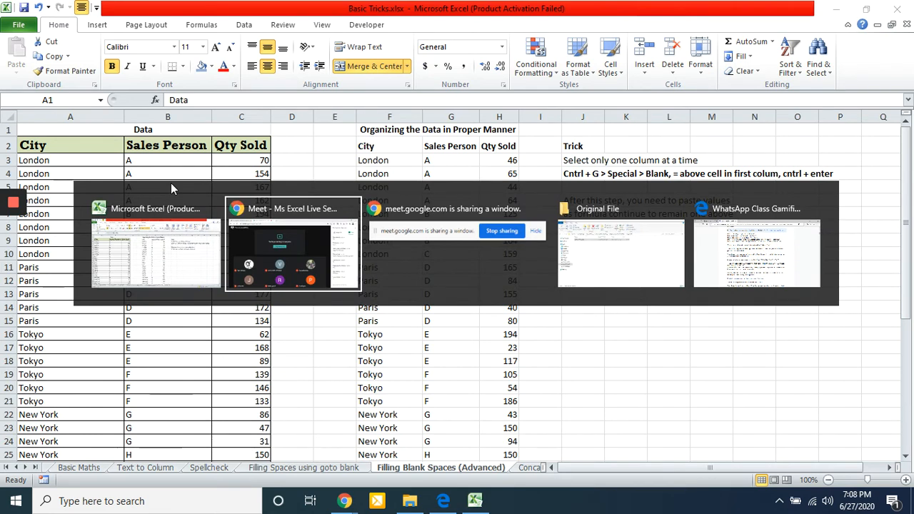
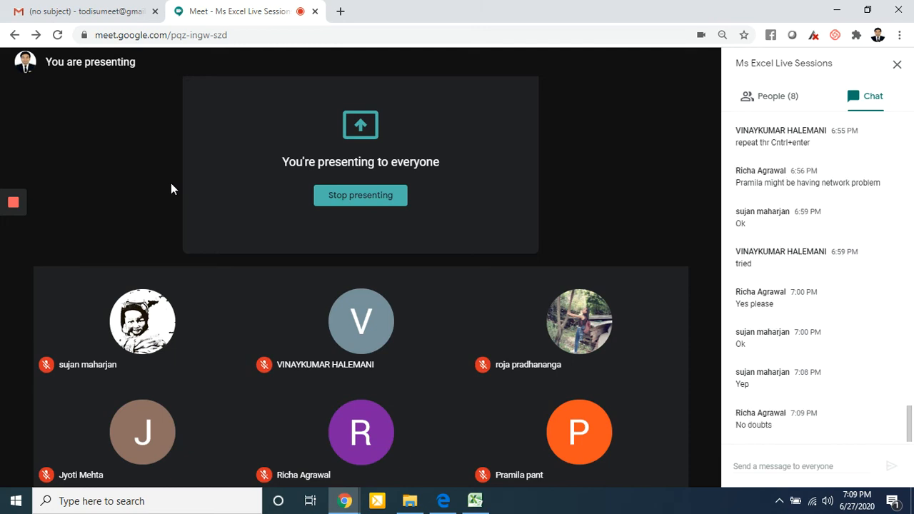
key("alt+Tab")
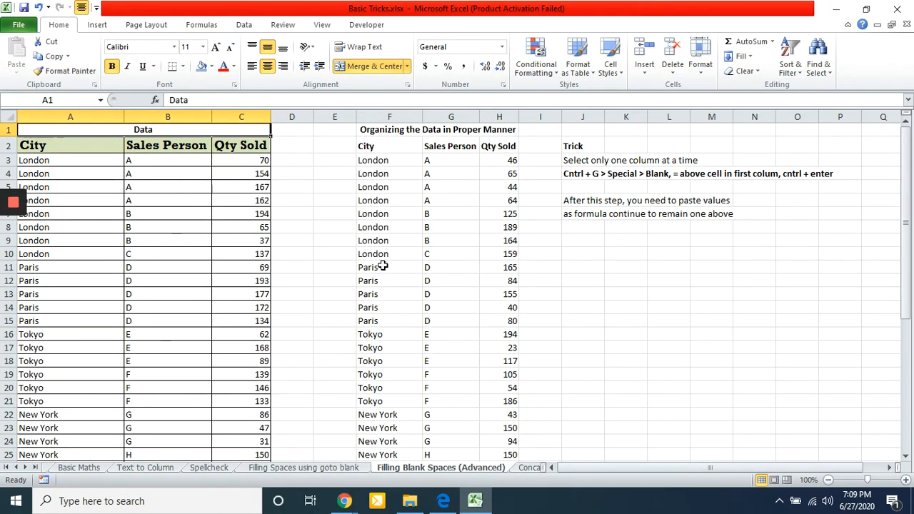
Open the Concatenate worksheet and select E3 under Address (Concatenate) to view its formula
left_click(523, 468)
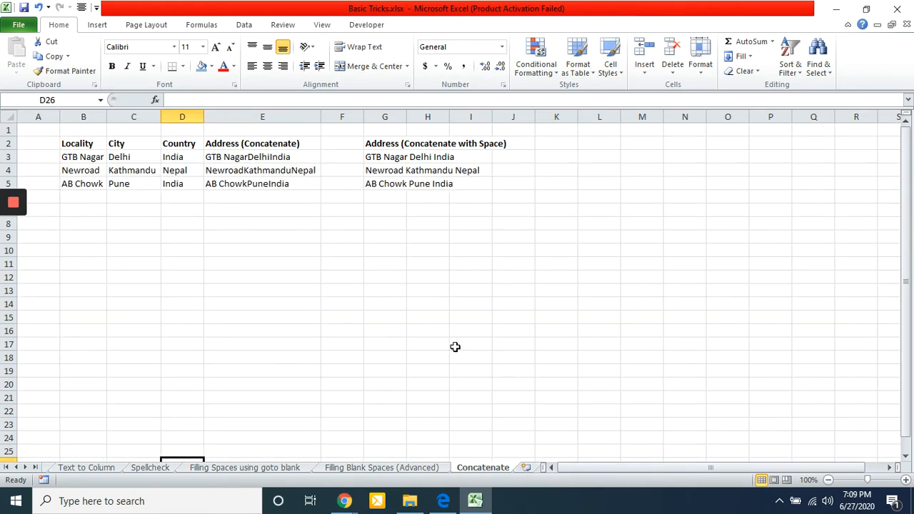
left_click(407, 255)
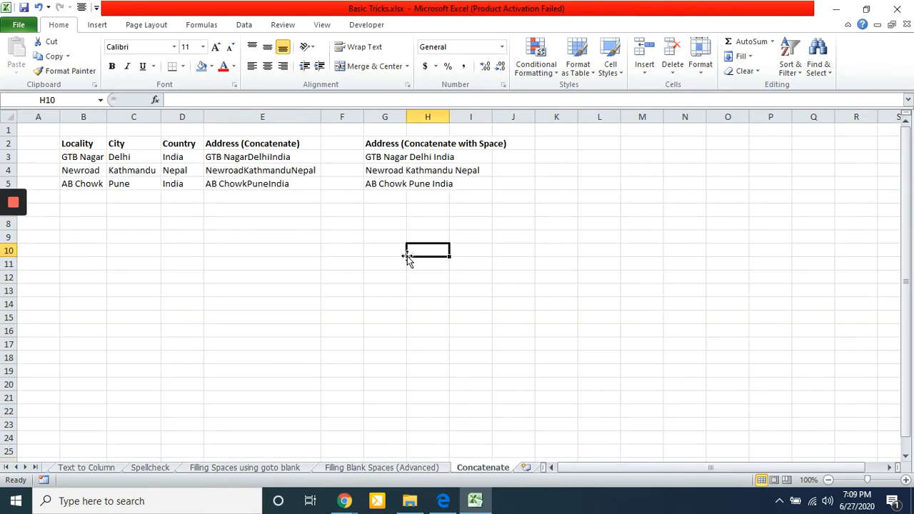
left_click(196, 212)
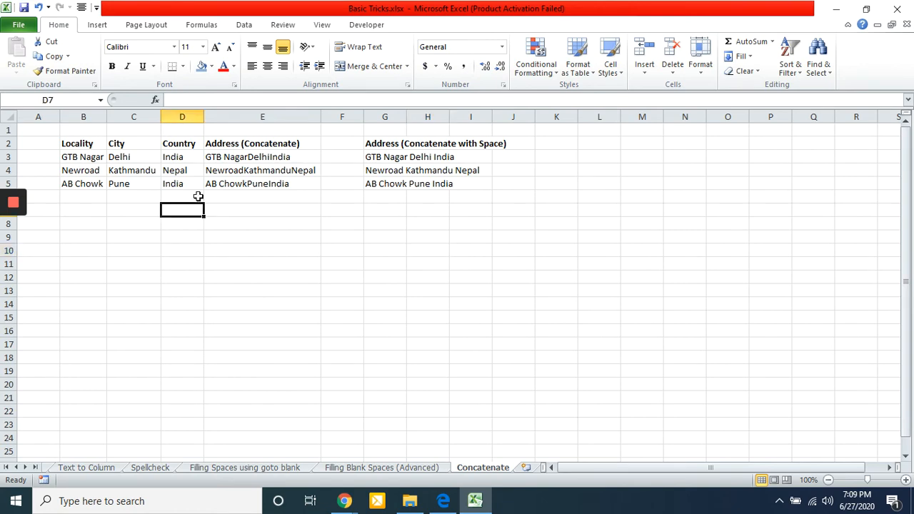
left_click(220, 159)
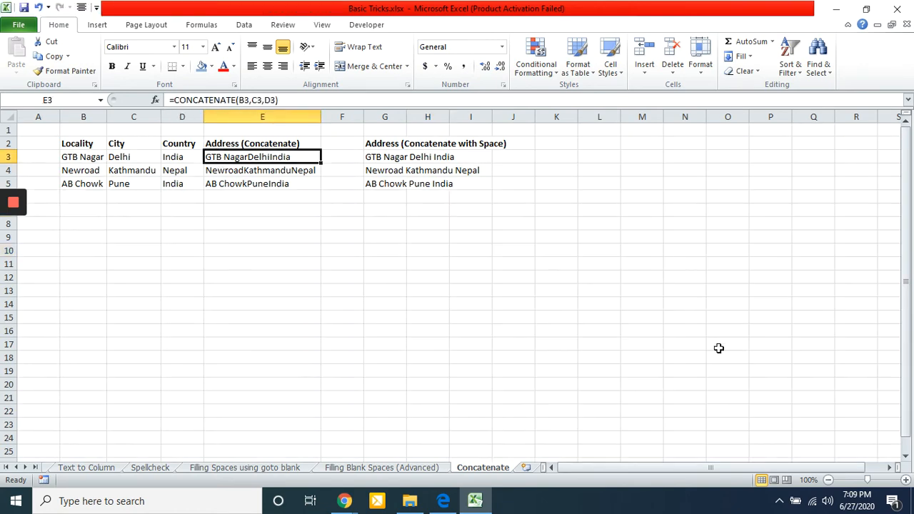
Enlarge the Concatenate worksheet view to 180%
left_click(906, 480)
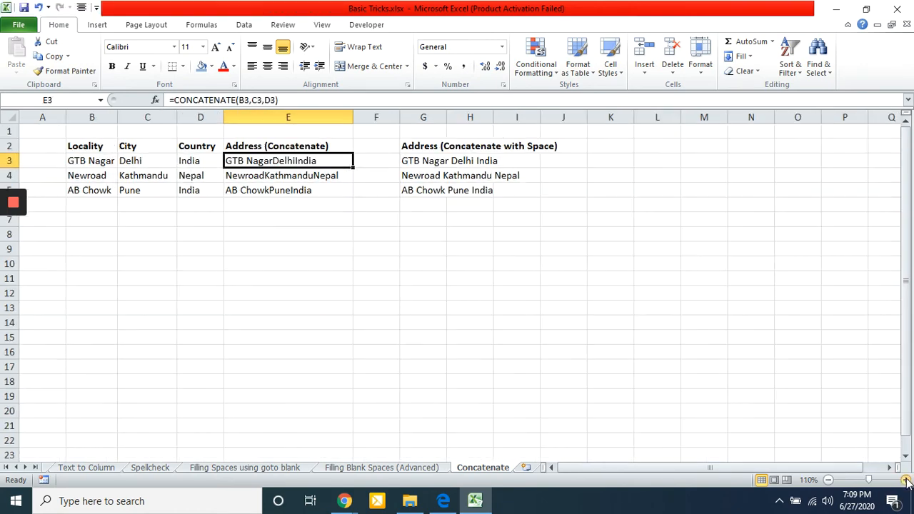
left_click(906, 480)
left_click(905, 479)
left_click(906, 479)
left_click(906, 480)
left_click(905, 480)
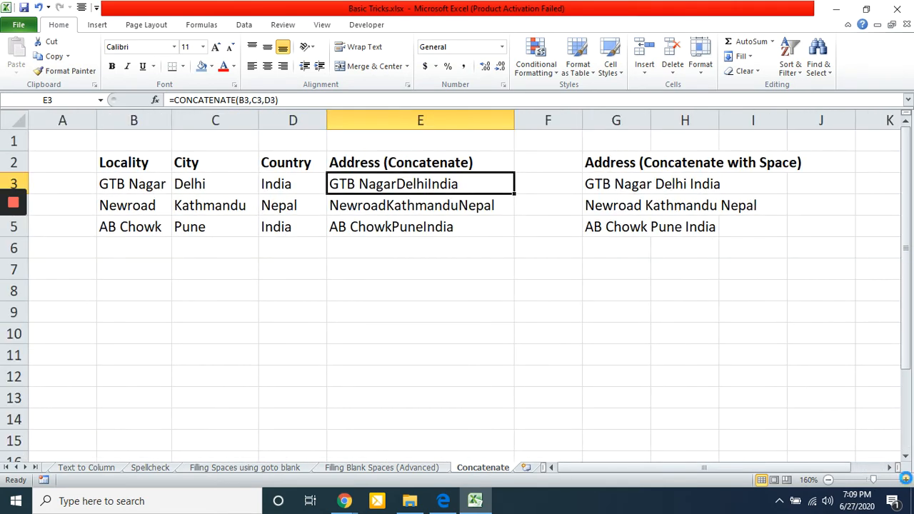
left_click(906, 480)
left_click(905, 480)
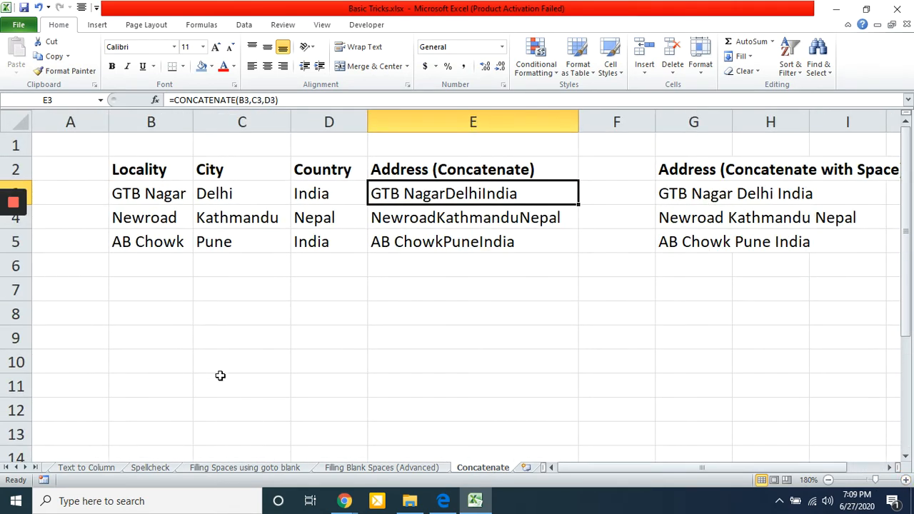
Review the source address data by selecting B3:D5 under Locality, City and Country
left_click(143, 175)
left_click(143, 191)
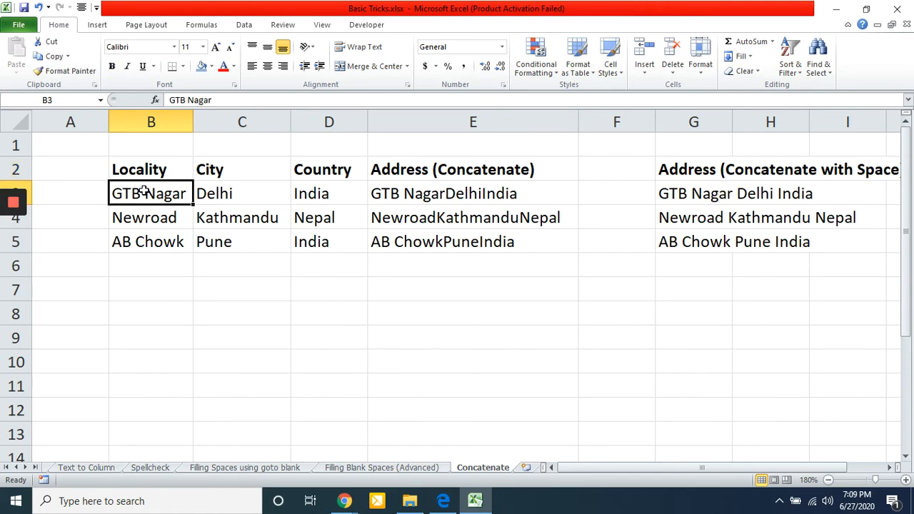
key("shift+Right")
key("shift+Right")
key("shift+Down")
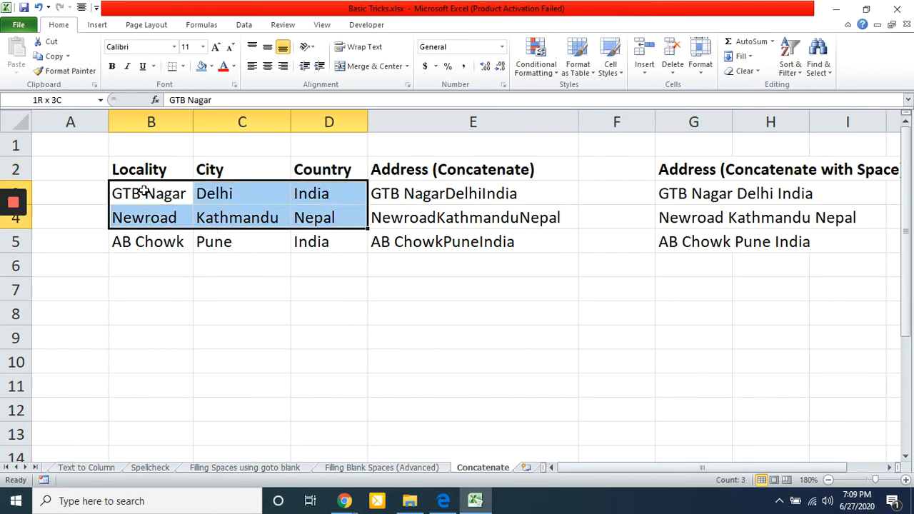
key("shift+Down")
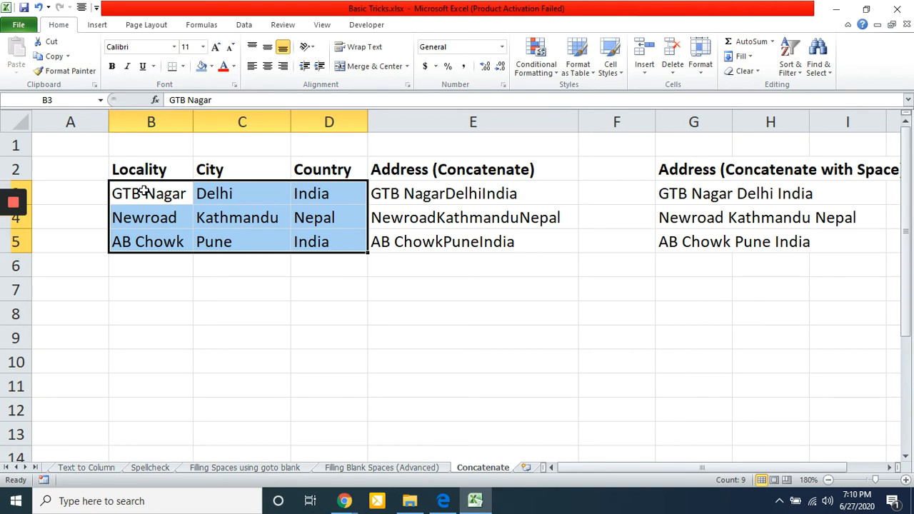
Inspect the CONCATENATE formula in E3 in edit mode and leave it without changes
key("Right")
key("Right")
key("Right")
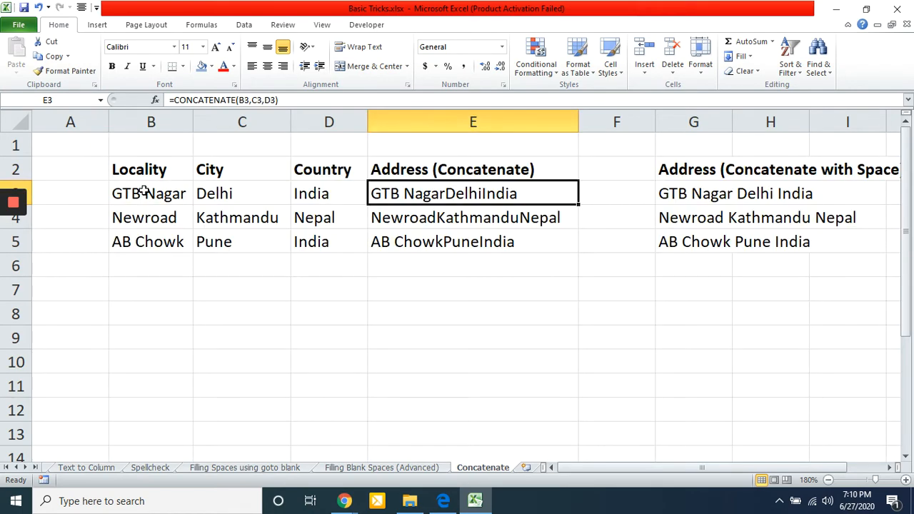
key("F2")
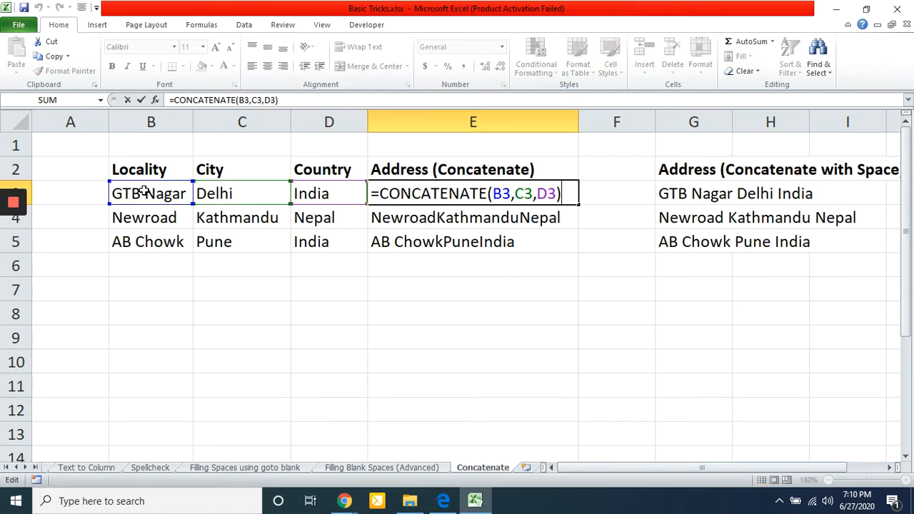
key("Escape")
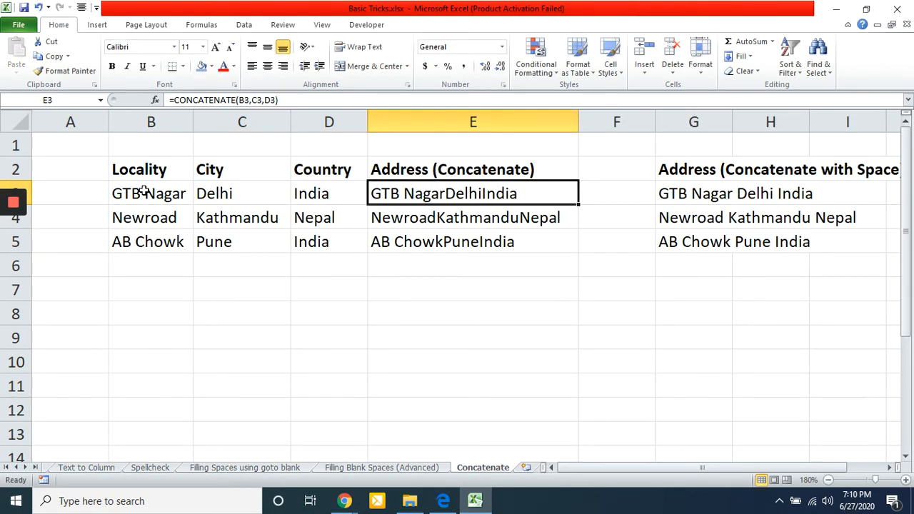
Clear the existing formulas in E3:E5 under Address (Concatenate)
key("shift+Down")
key("shift+Down")
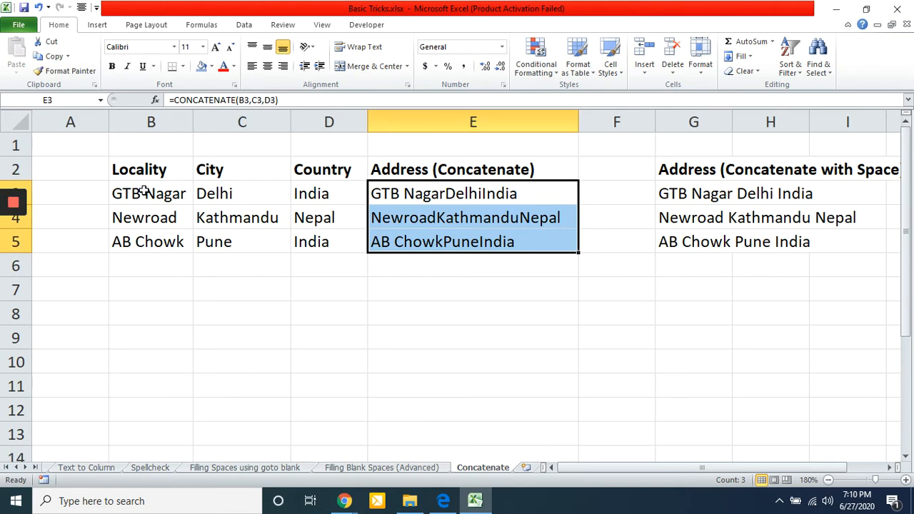
key("Delete")
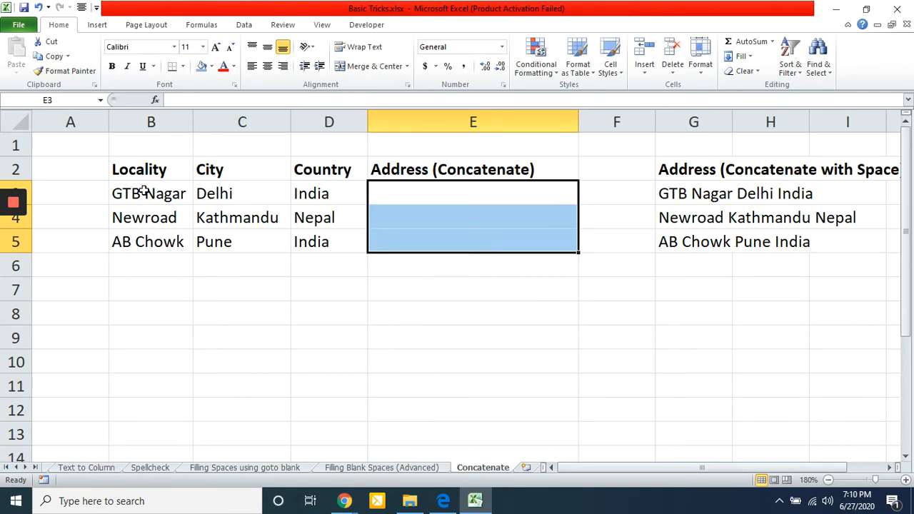
Review the headers from Locality to Address (Concatenate), and select B3:D3 as the text to combine
key("Right")
key("Left")
key("Left")
key("Left")
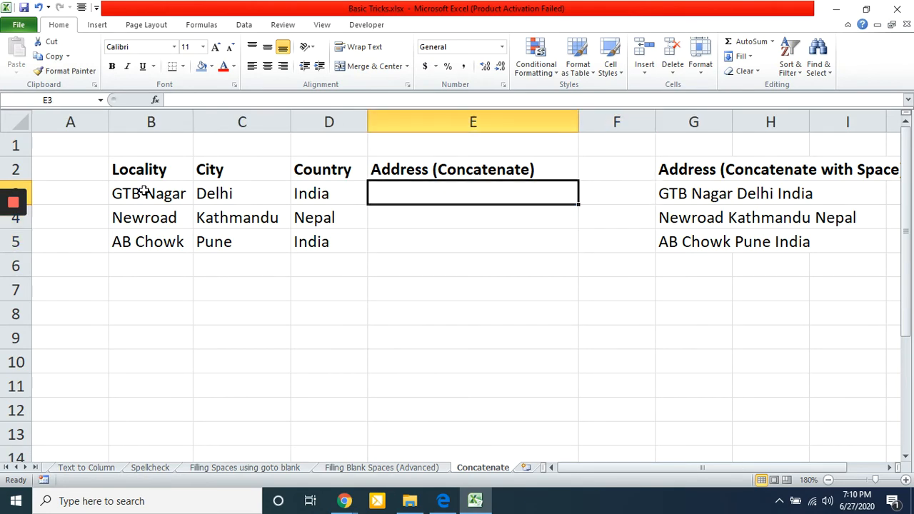
key("Left")
key("Up")
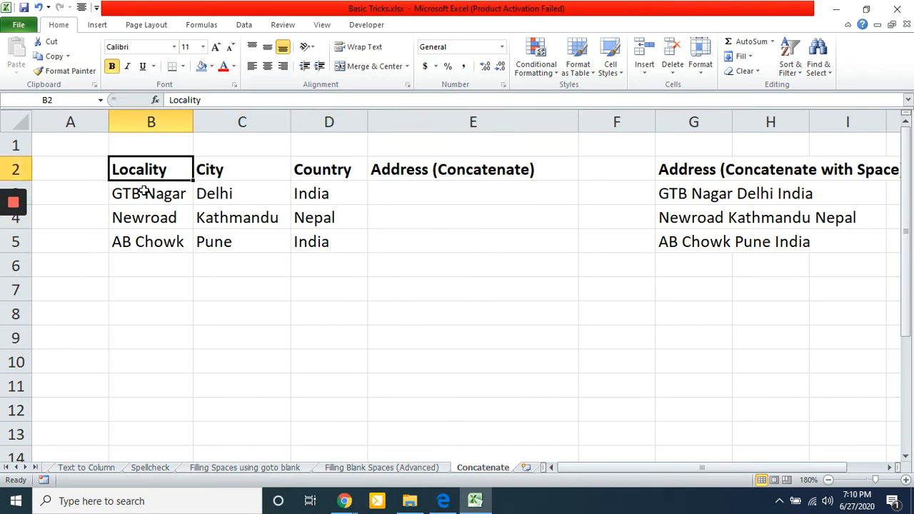
key("Right")
key("Right")
key("Right")
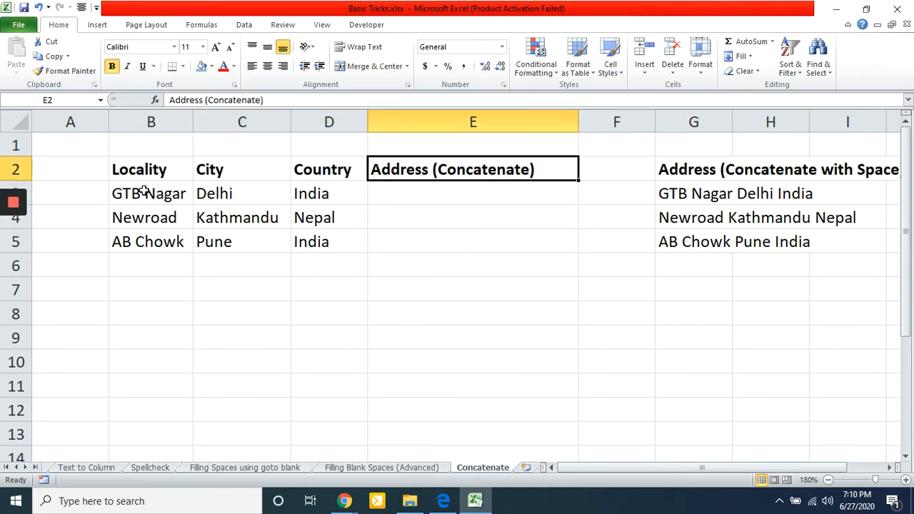
key("Down")
key("Left")
key("Left")
key("Left")
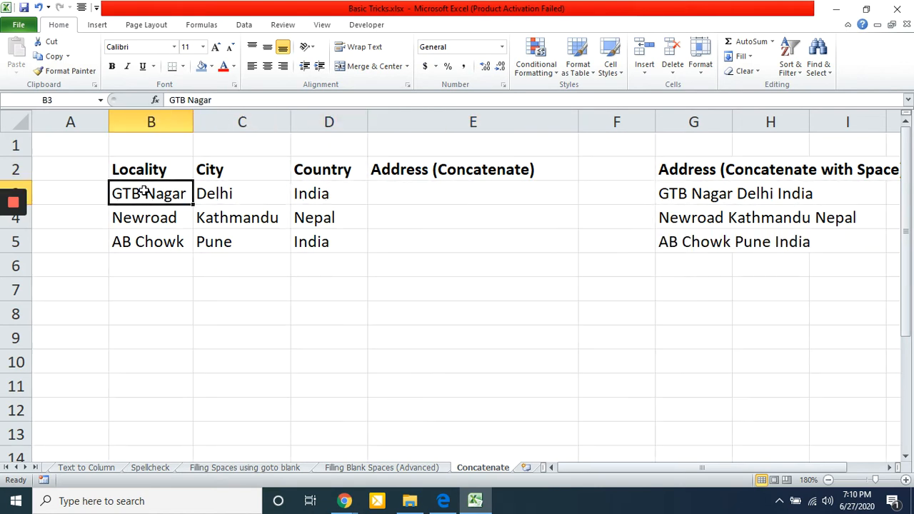
key("shift+Right")
key("shift+Right")
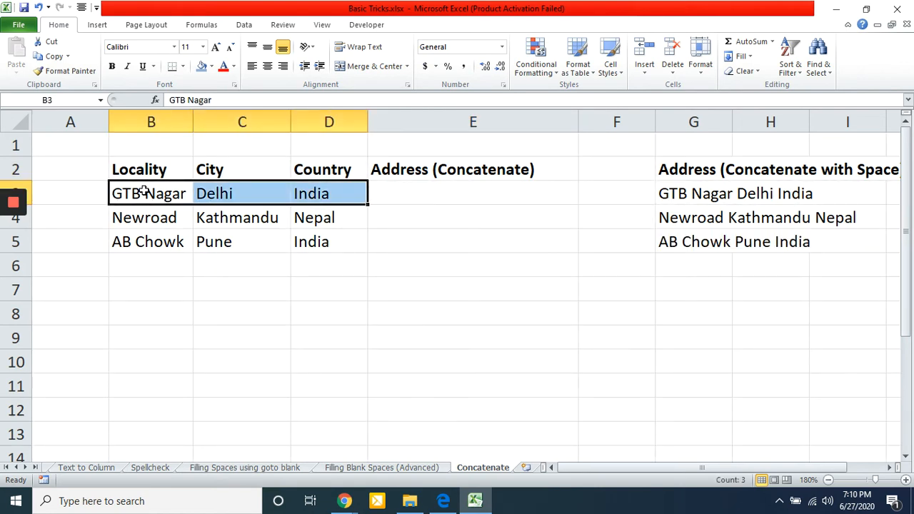
Start a CONCATENATE formula in cell E3 under Address (Concatenate)
key("Right")
key("Right")
key("Right")
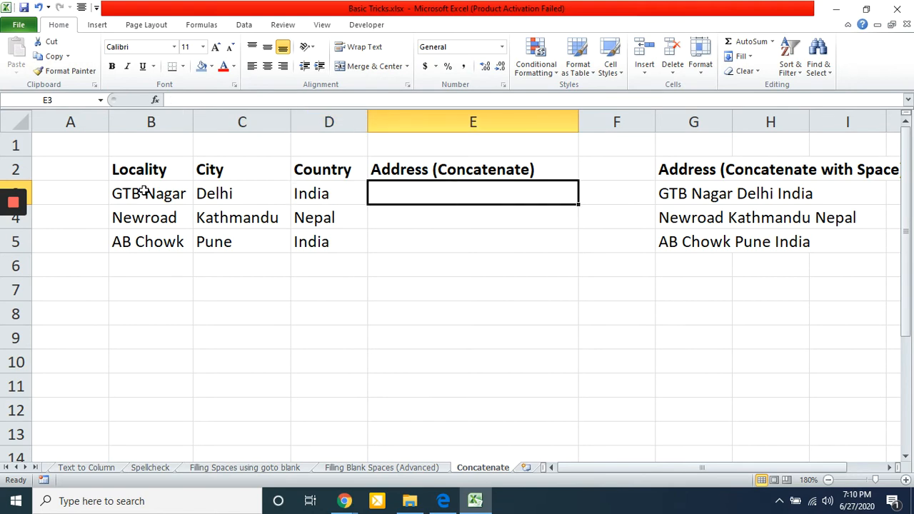
type("=")
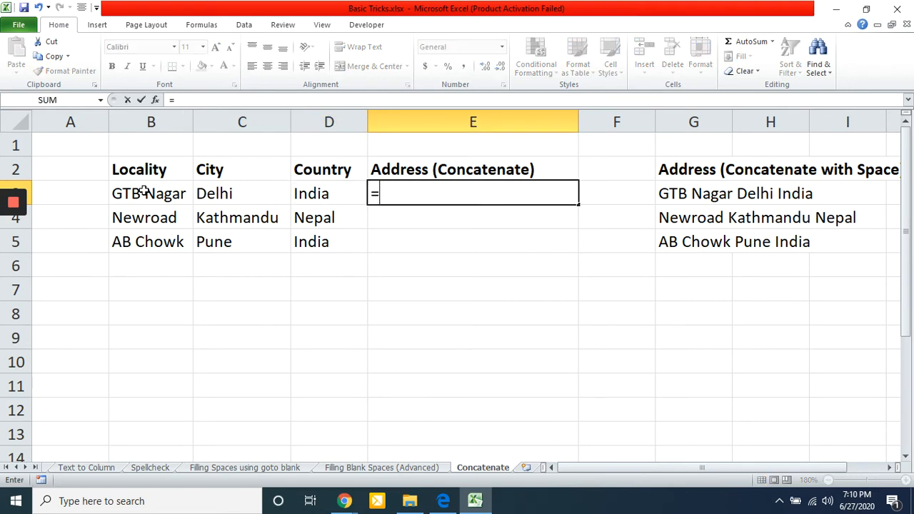
type("con")
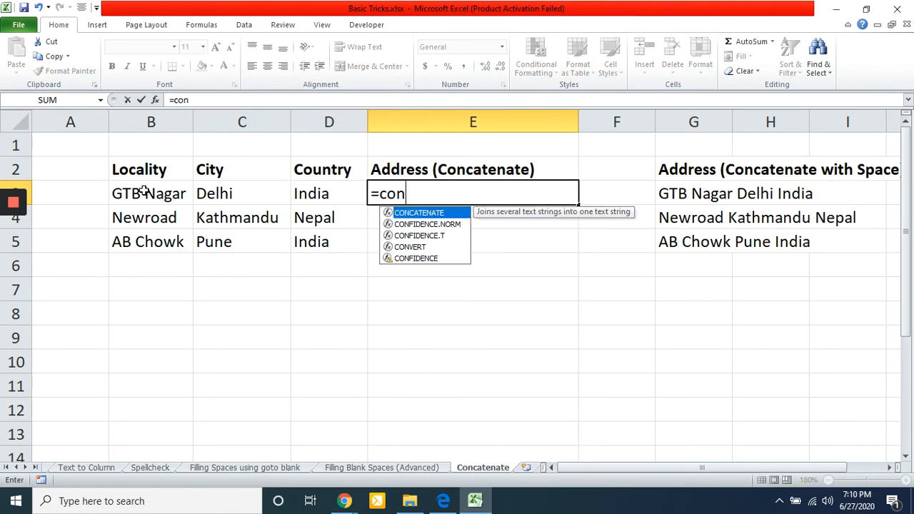
type("cat")
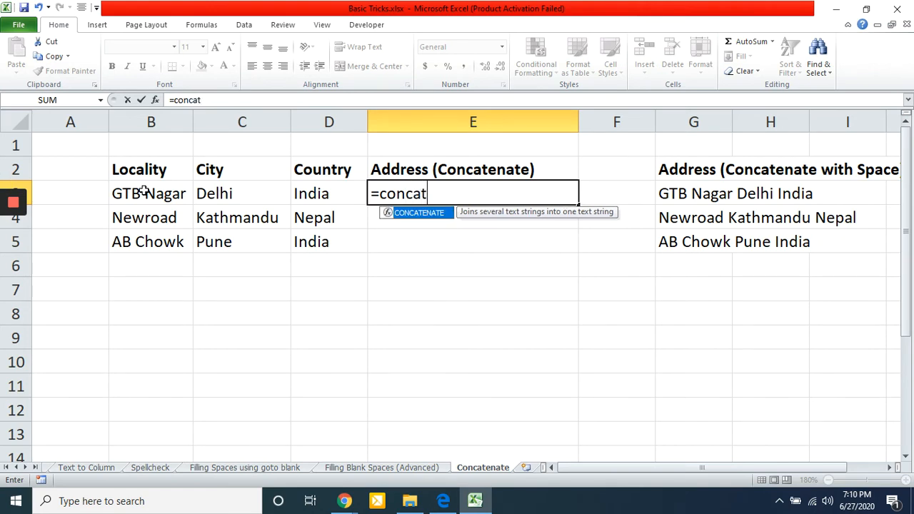
type("enate")
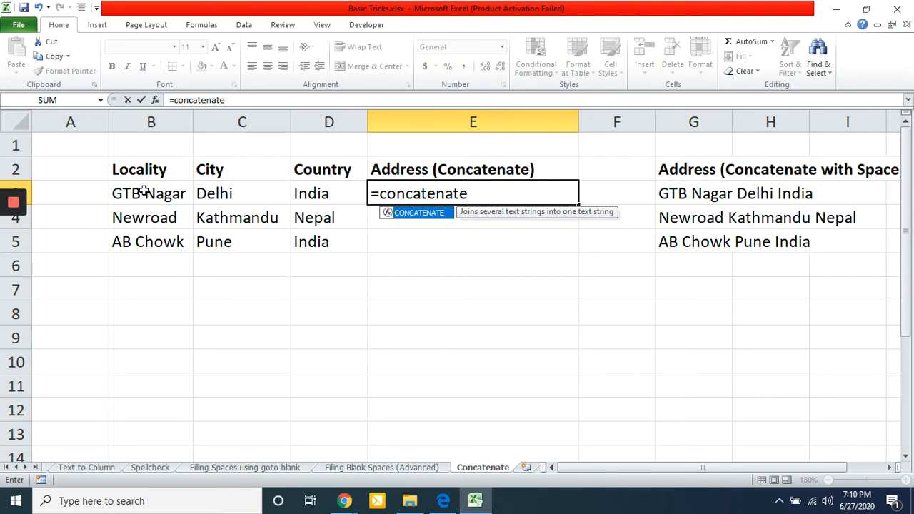
key("Tab")
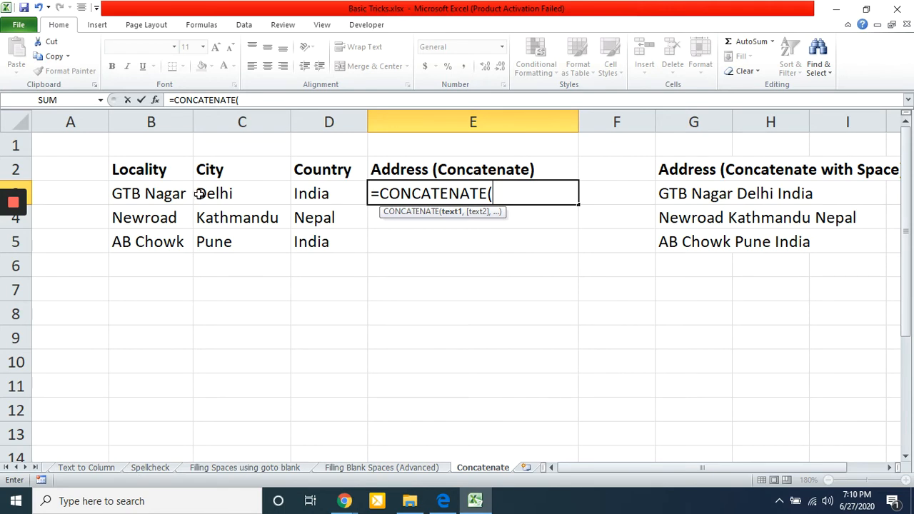
Reference the locality B3, city C3 and country D3 as the formula's comma-separated text arguments
left_click(135, 195)
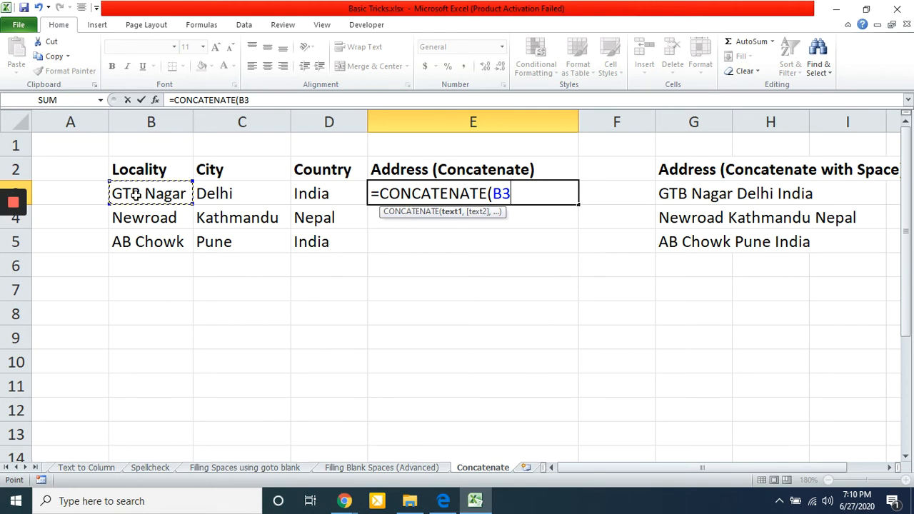
type(",")
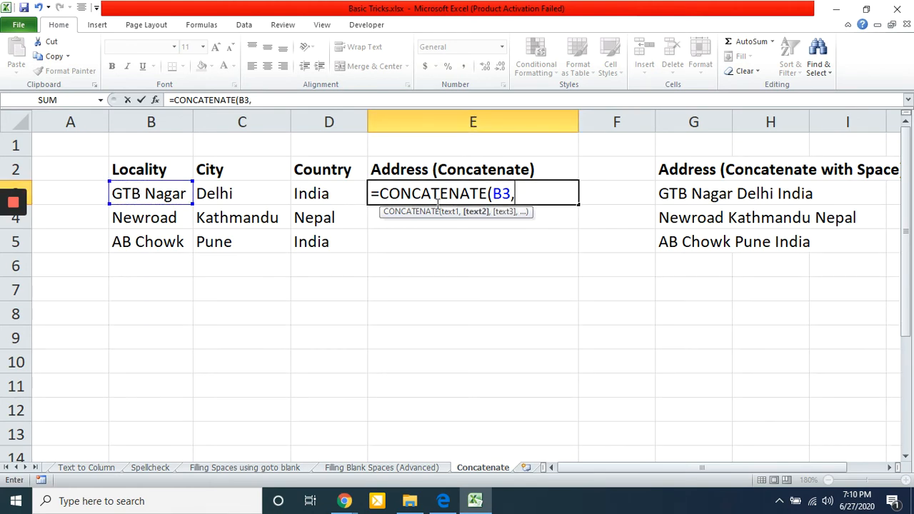
left_click(227, 197)
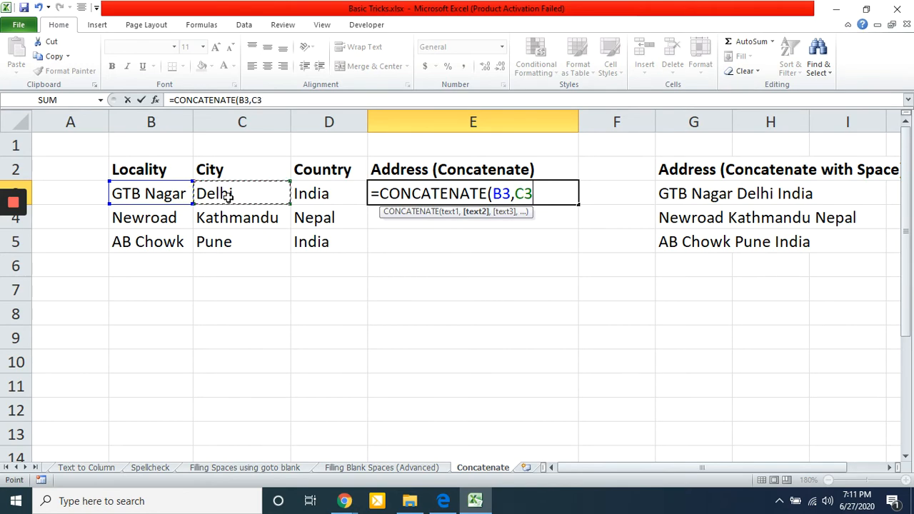
type(",")
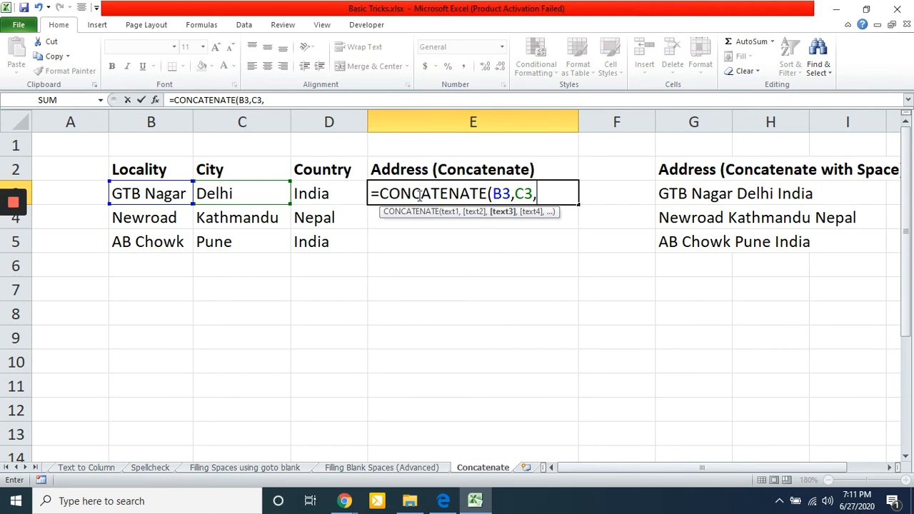
left_click(319, 193)
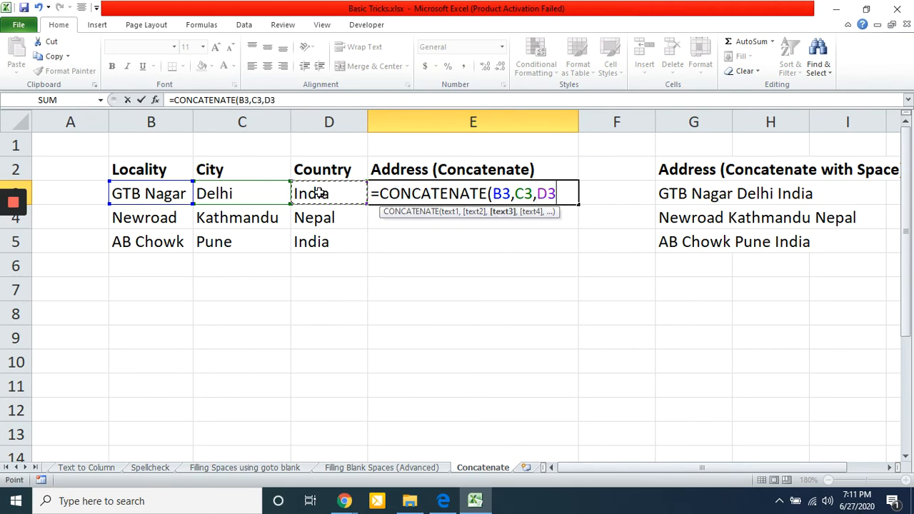
Check the text1, text2 and text3 arguments one by one, and complete E3 as =CONCATENATE(B3,C3,D3), keeping the cell selected
left_click(448, 215)
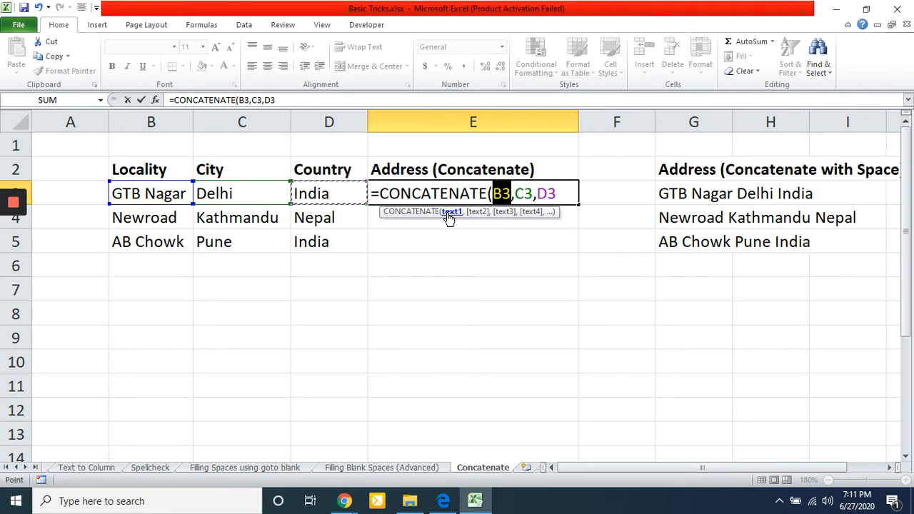
left_click(478, 213)
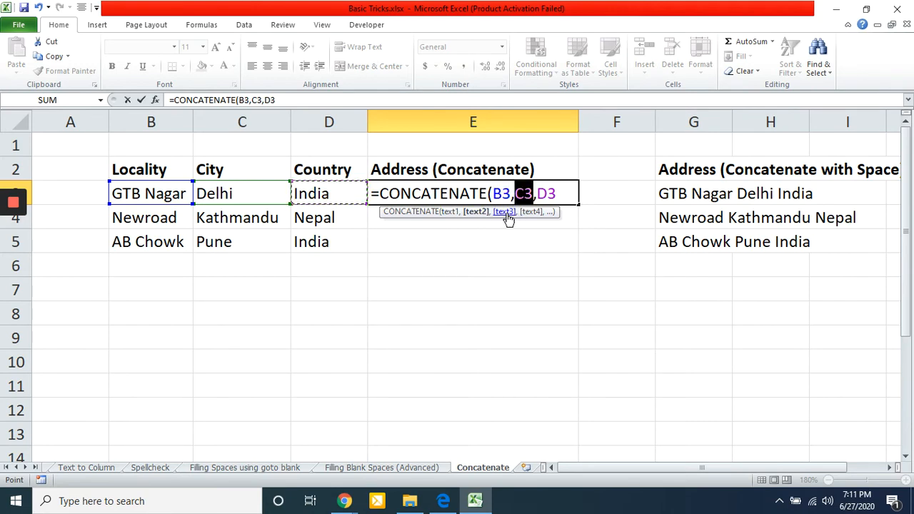
left_click(506, 216)
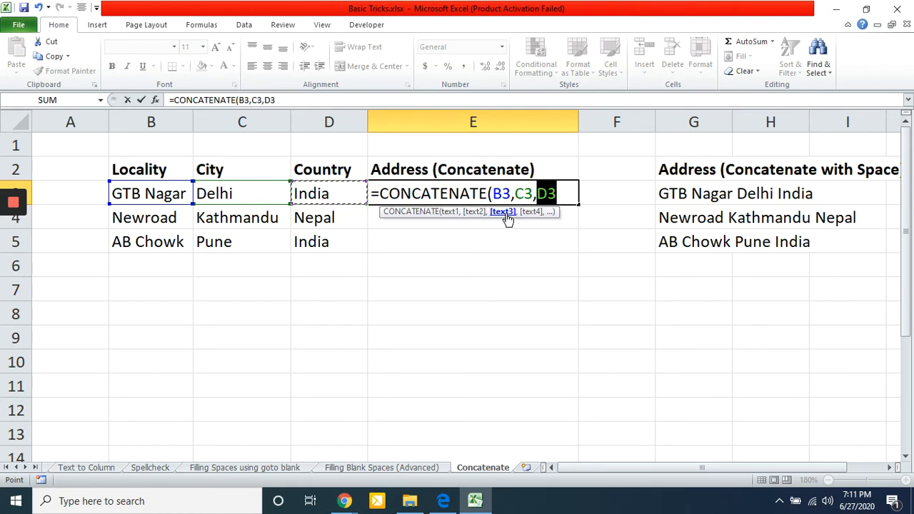
left_click(564, 192)
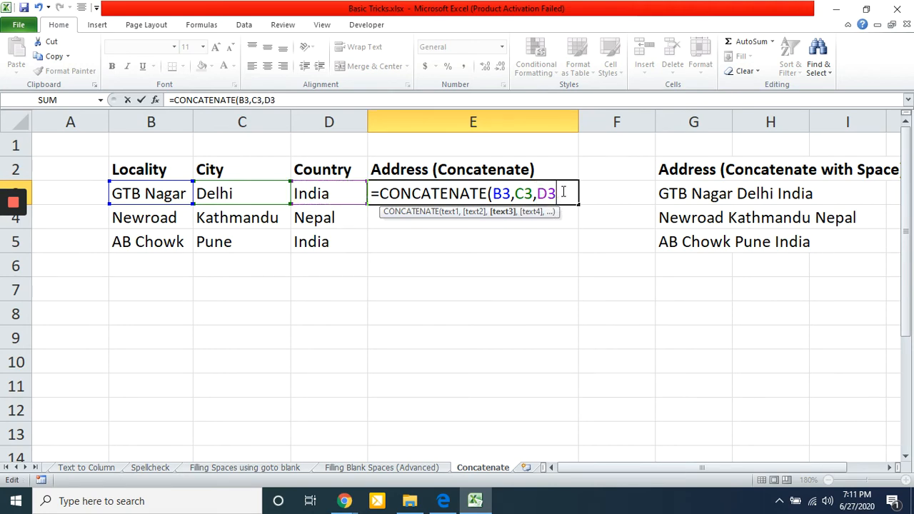
type(")")
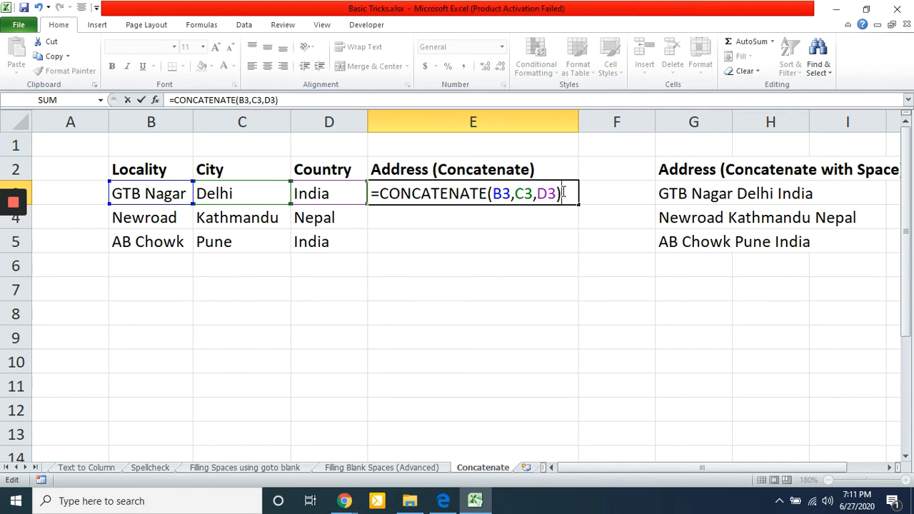
key("ctrl+Return")
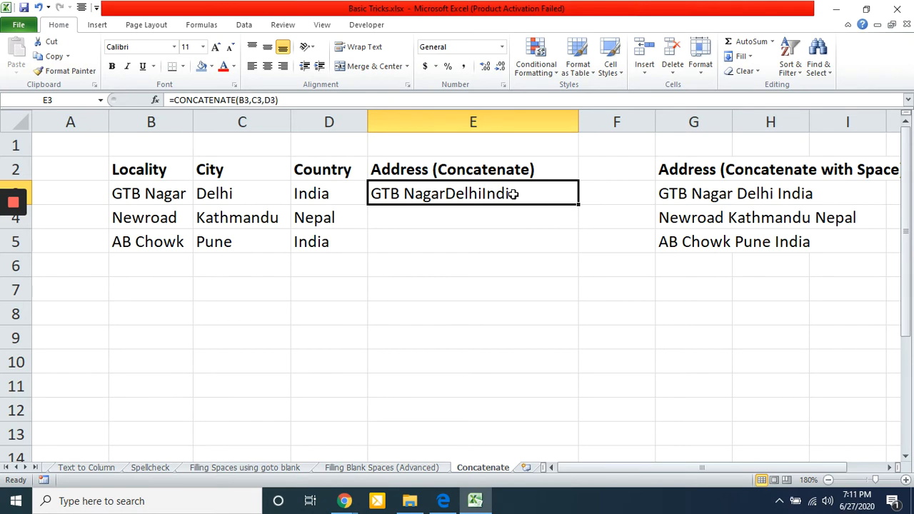
Fill the CONCATENATE formula from E3 down to E5
key("shift+Down")
key("shift+Down")
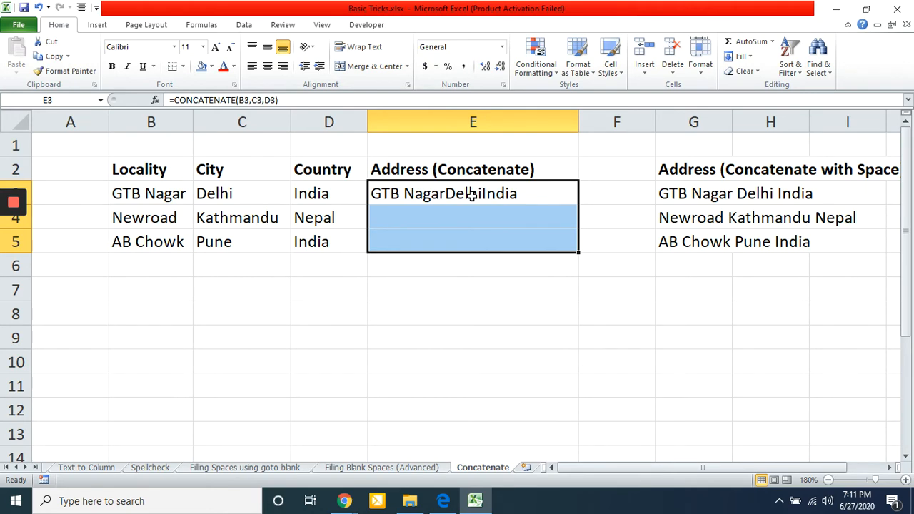
key("ctrl+d")
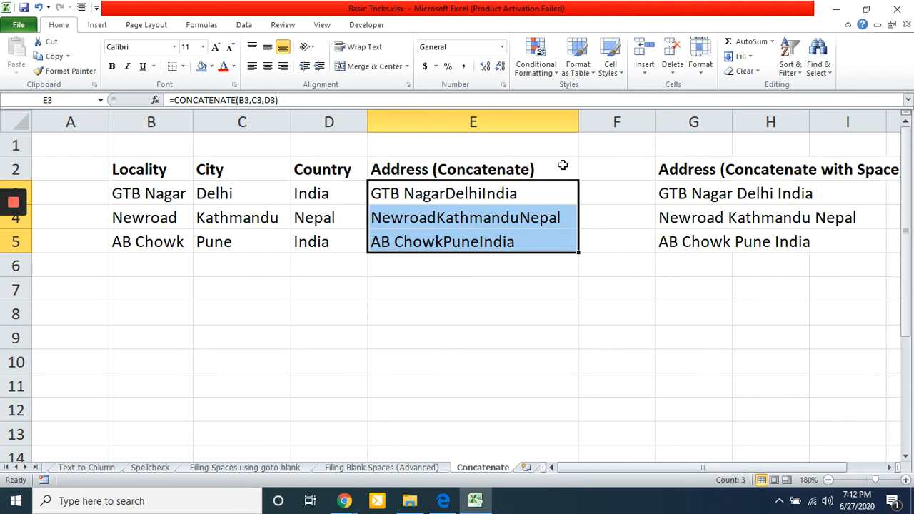
Clear the existing formulas in G3:G5 under Address (Concatenate with Space)
left_click(701, 192)
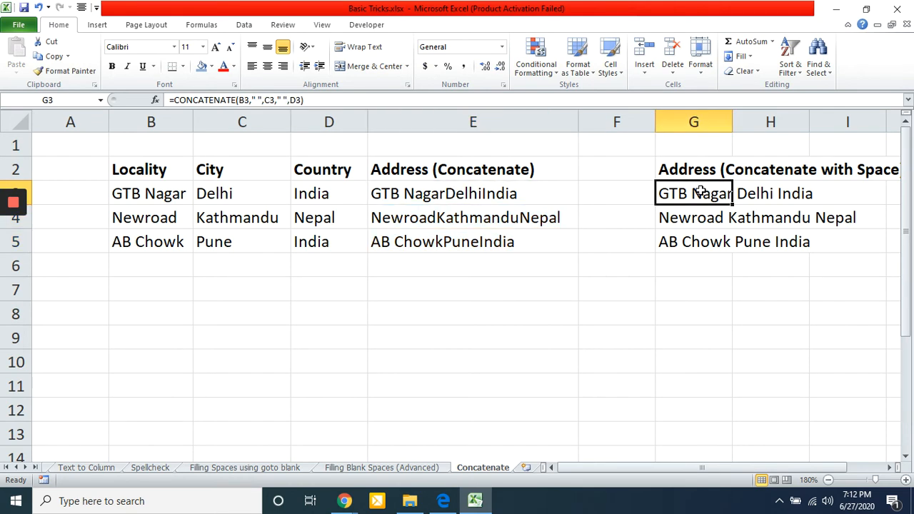
key("shift+Down")
key("shift+Down")
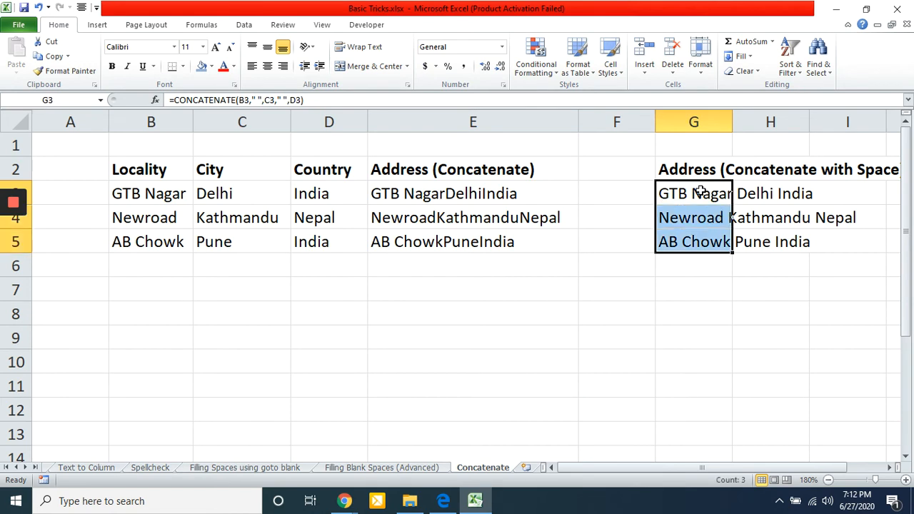
key("Delete")
key("Down")
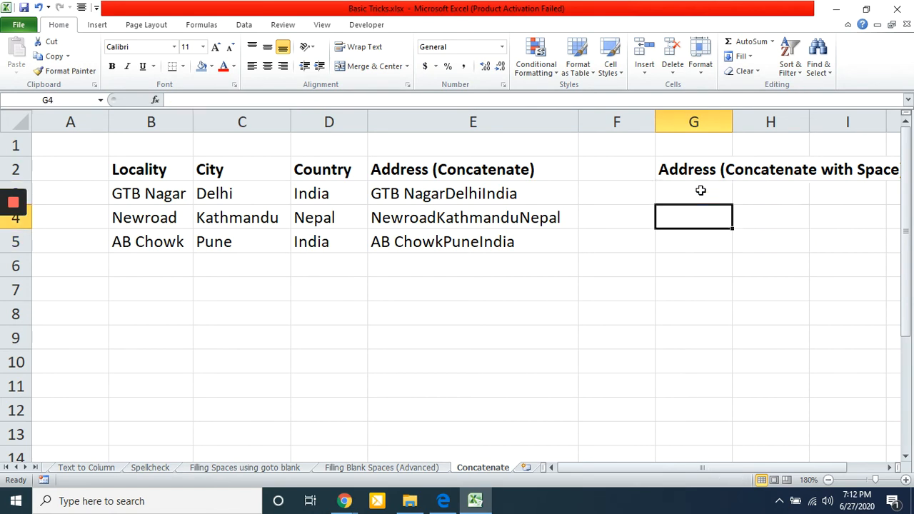
Start a CONCATENATE formula in G3 with the locality B3 as its first argument, followed by a comma
key("Up")
type("=c")
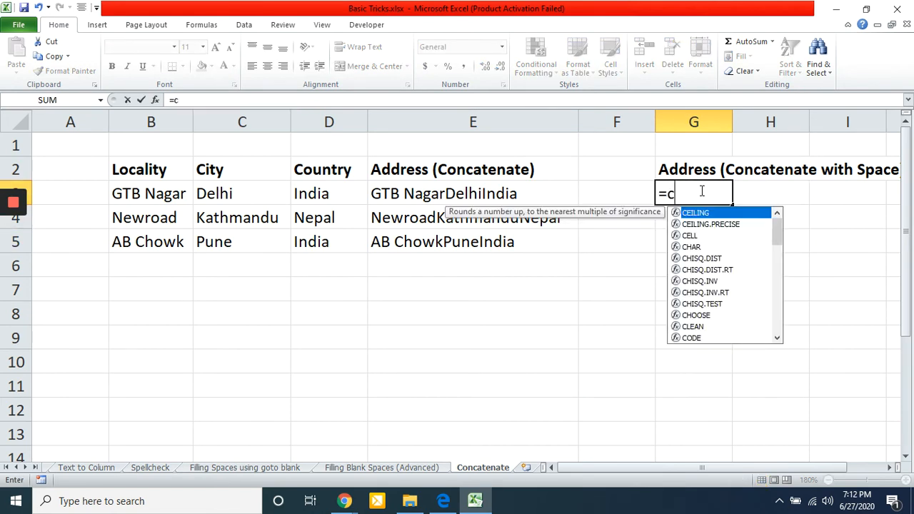
type("onca")
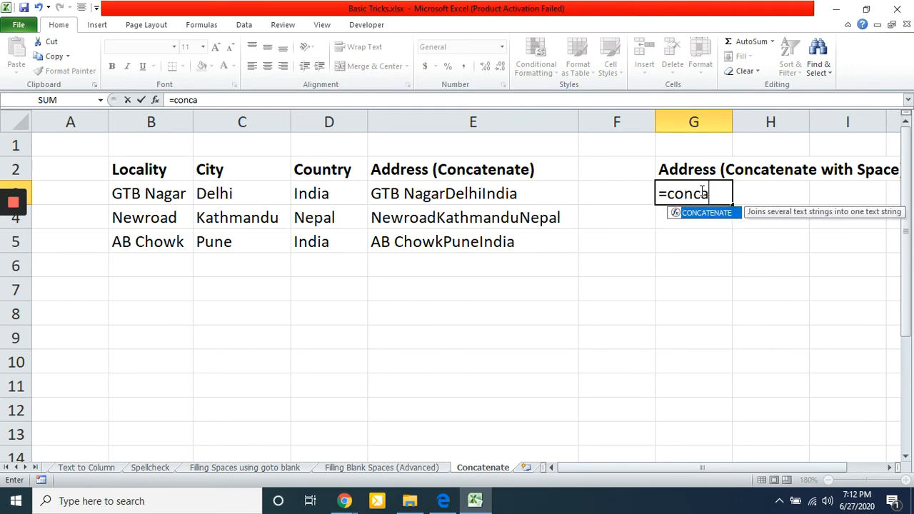
key("Tab")
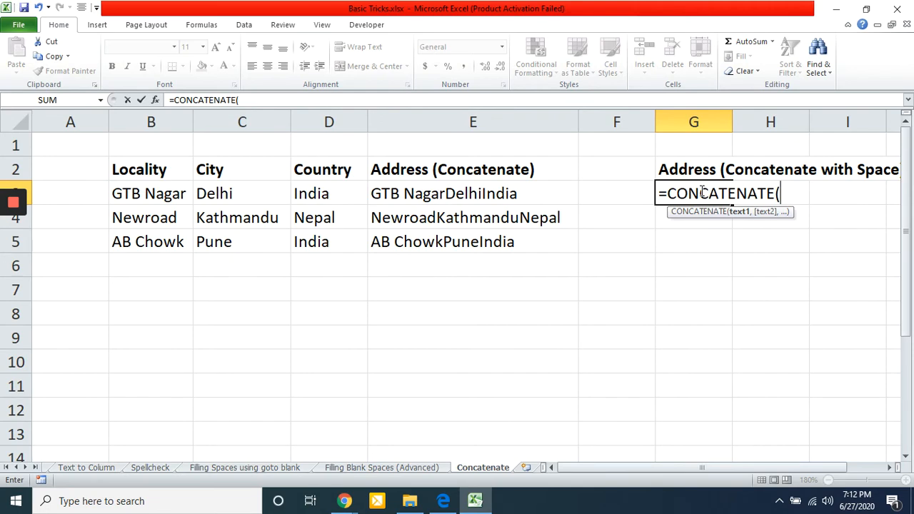
key("Left")
key("Left")
key("Left")
key("Left")
key("Left")
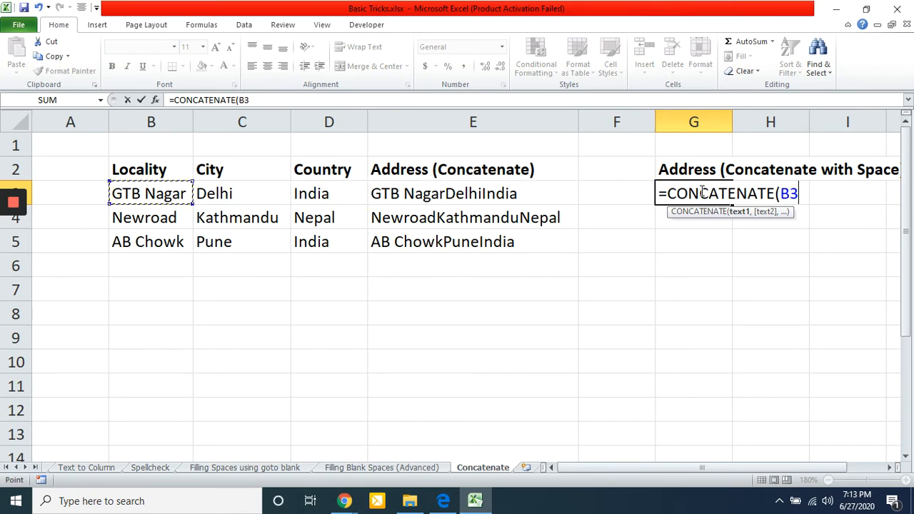
type(",")
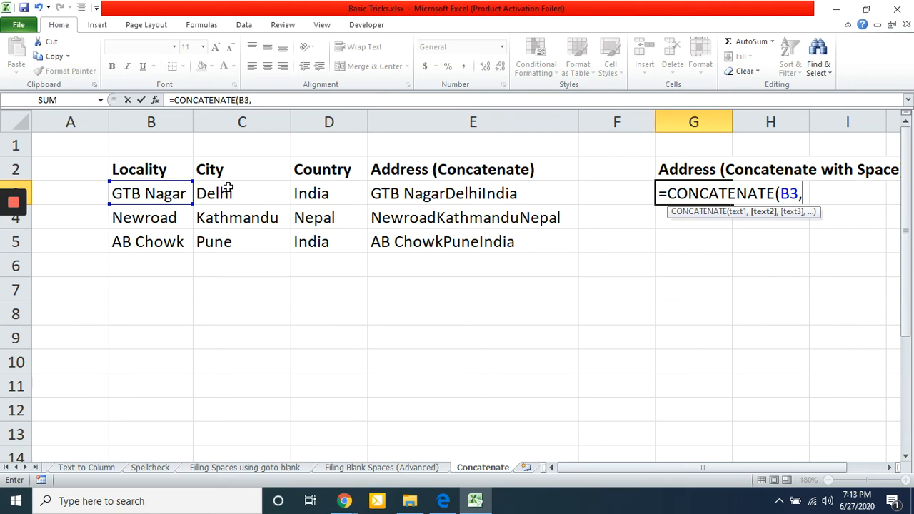
Add a quoted text of two spaces as the second argument of G3's formula, followed by a comma
type("\"\"")
key("Left")
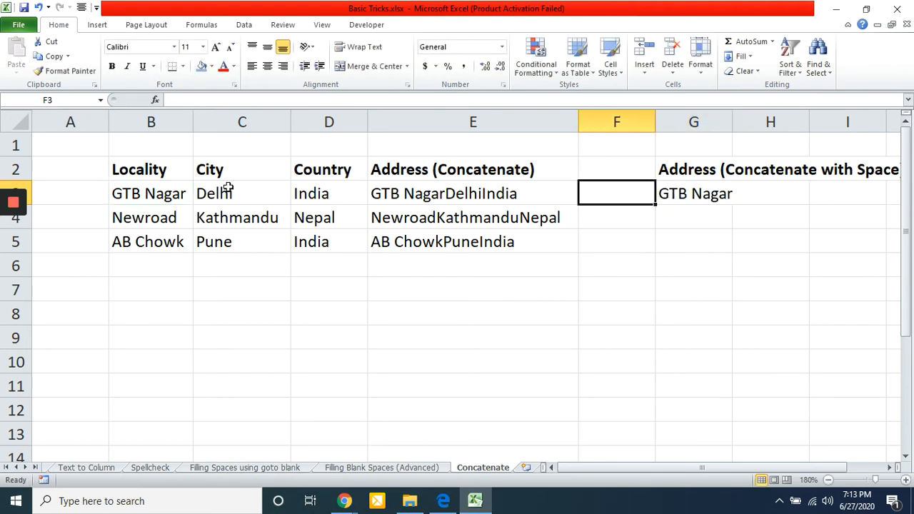
key("Right")
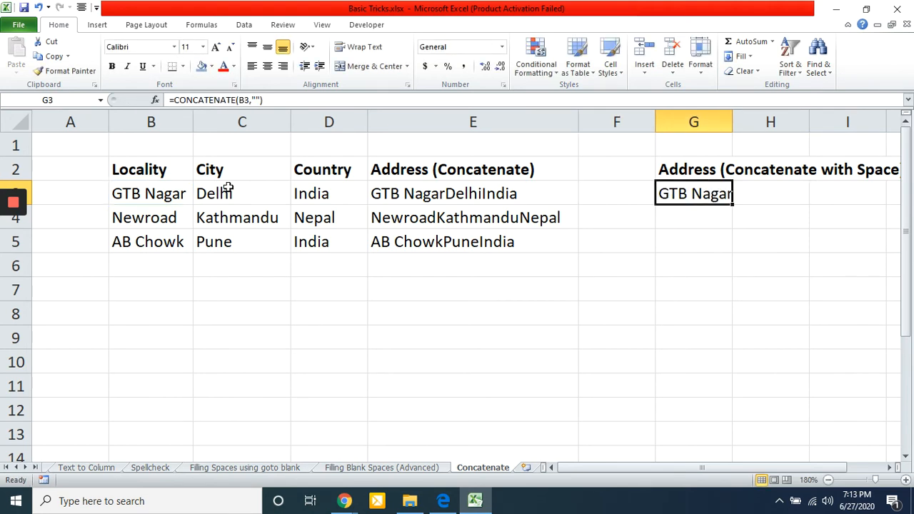
key("F2")
key("Left")
key("Left")
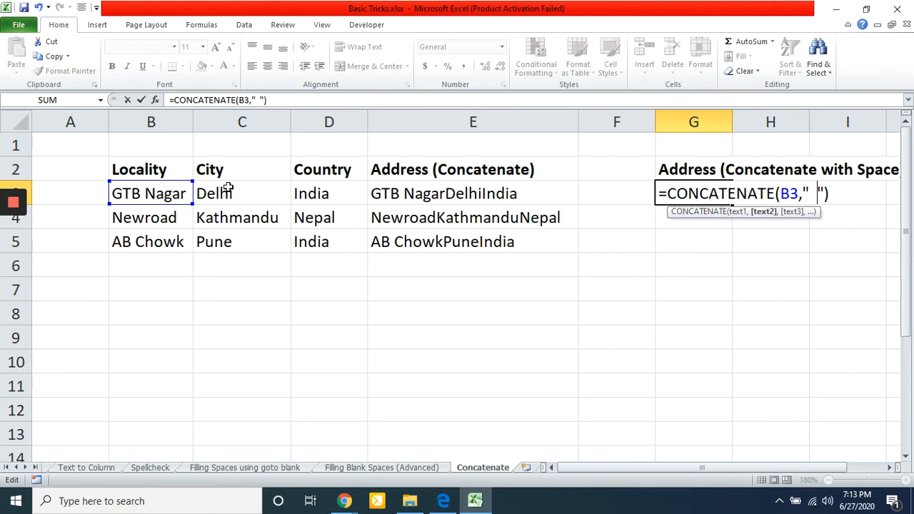
key("Right")
type(",")
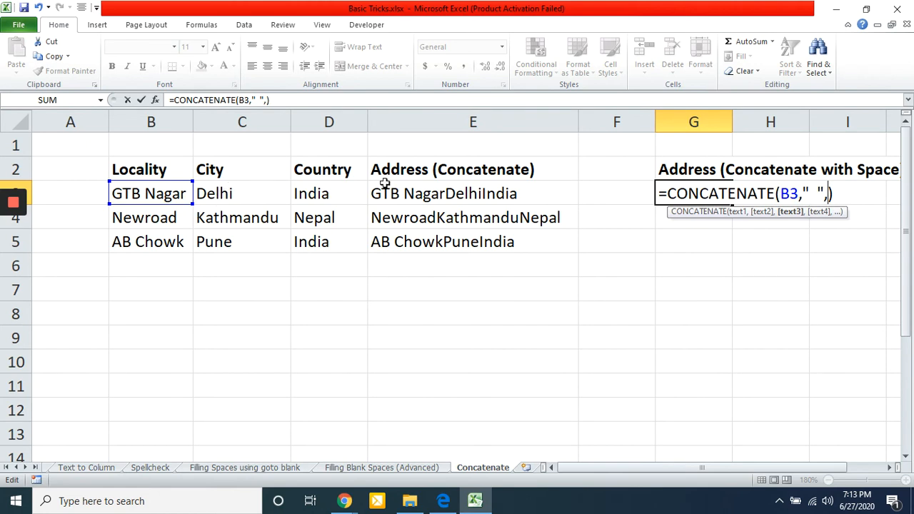
Check the text1 and text2 arguments, and add the city C3 as the third argument, followed by a comma
left_click(737, 213)
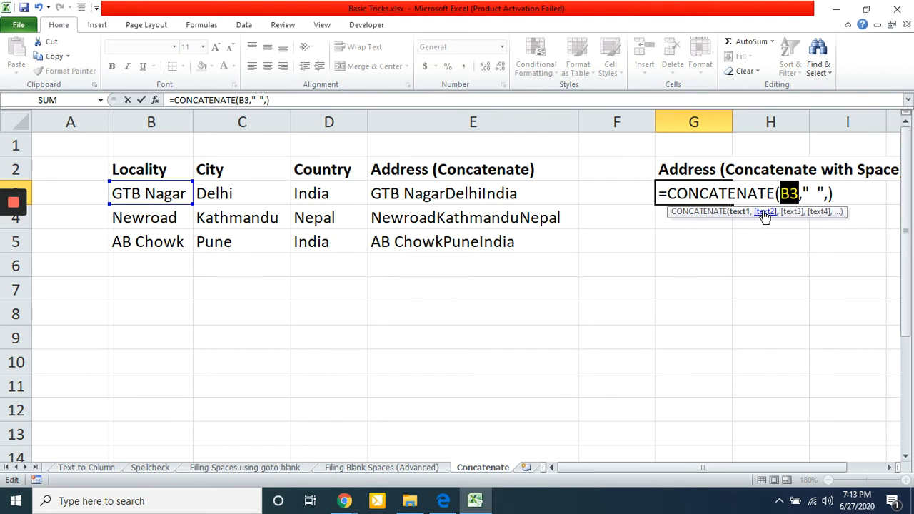
left_click(764, 213)
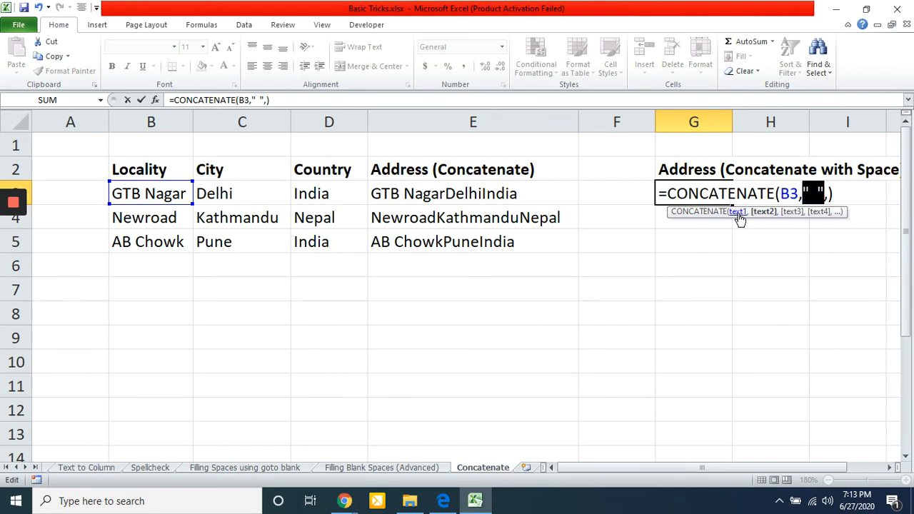
left_click(738, 213)
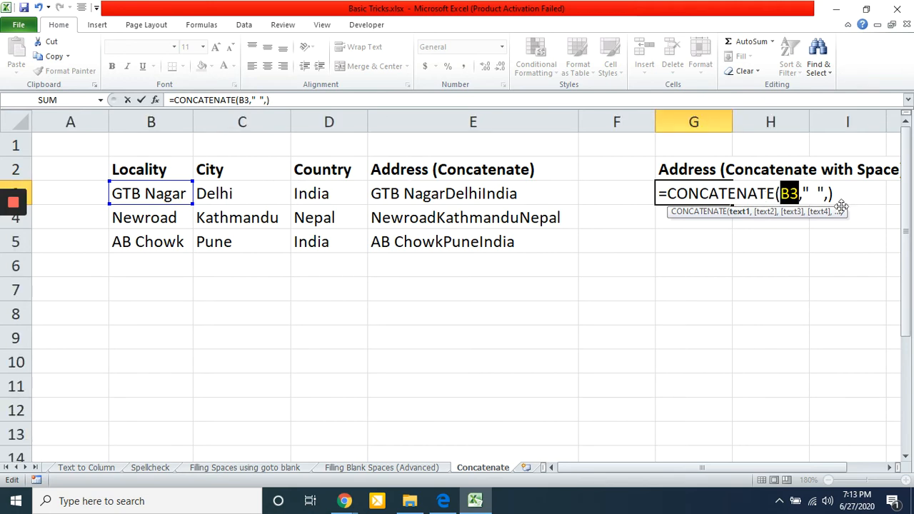
left_click(765, 213)
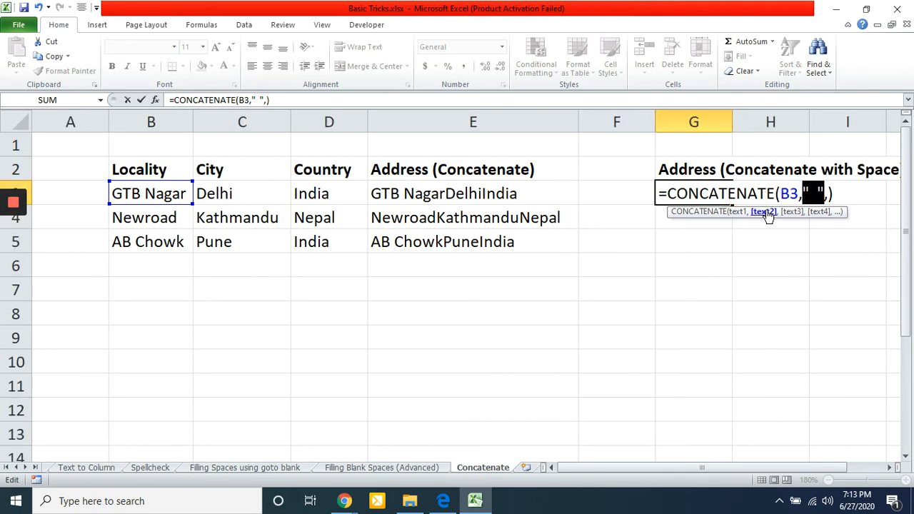
left_click(828, 194)
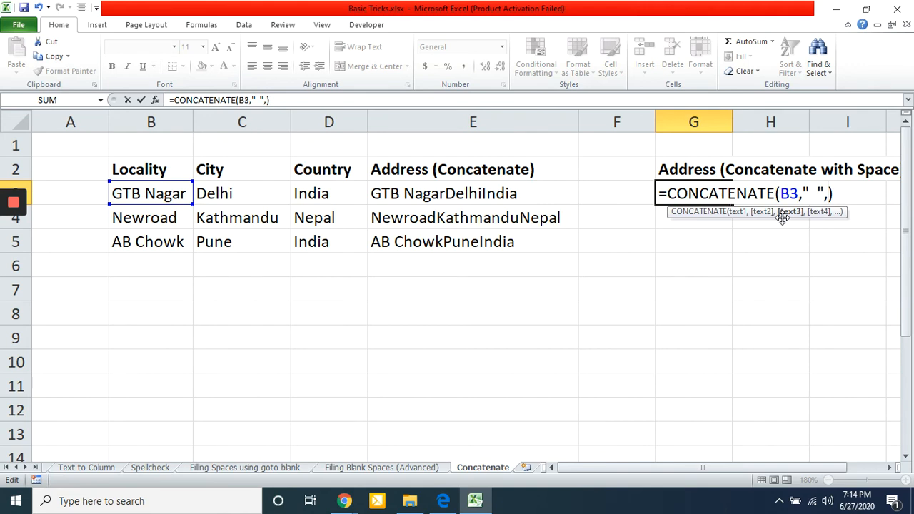
left_click(240, 195)
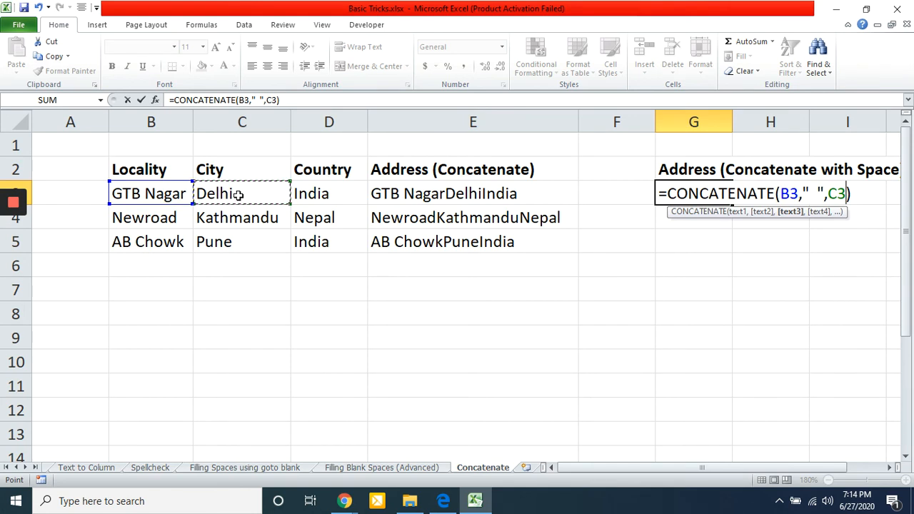
type(",")
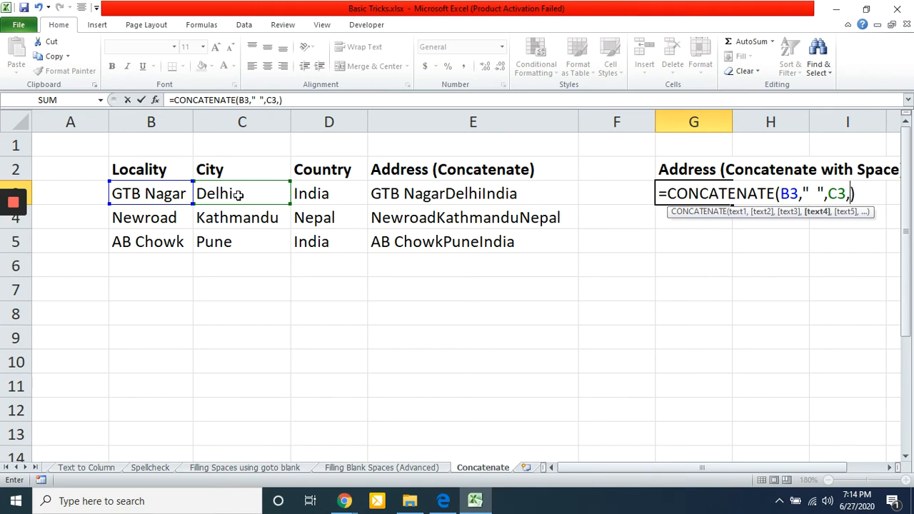
Add a quoted single space as the fourth argument and the country D3 as the fifth
type("\"\"")
key("Left")
key("Right")
key("F2")
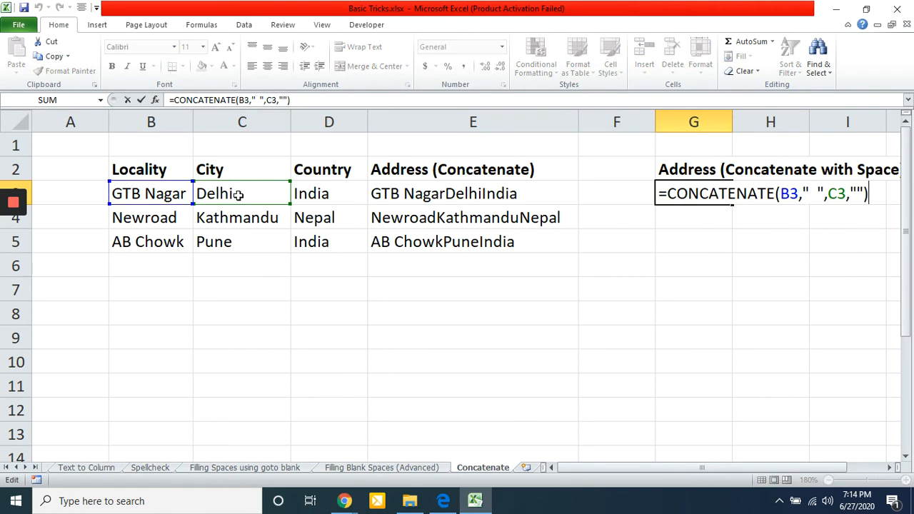
key("Left")
key("Left")
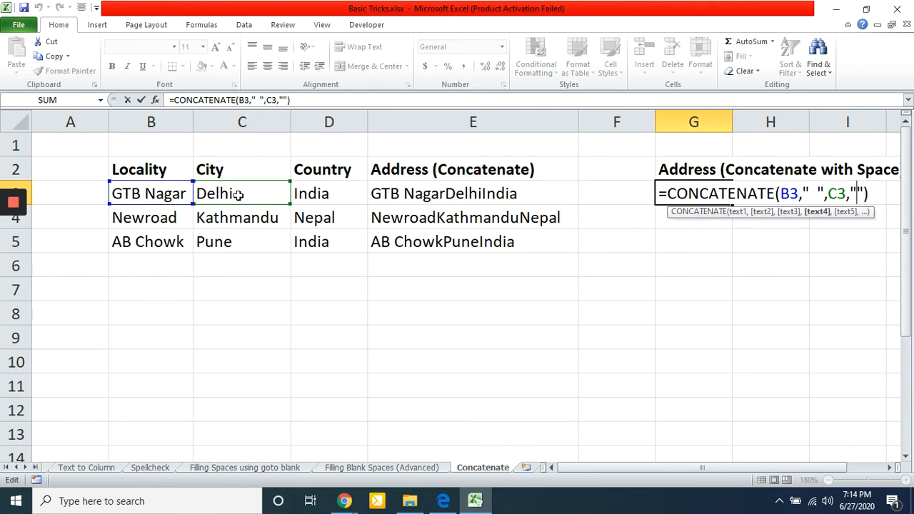
key("Right")
type(",")
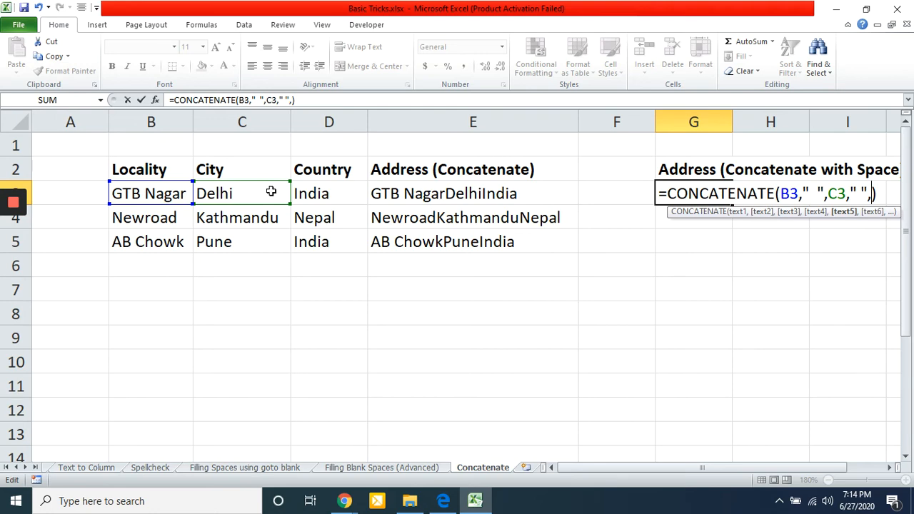
left_click(321, 191)
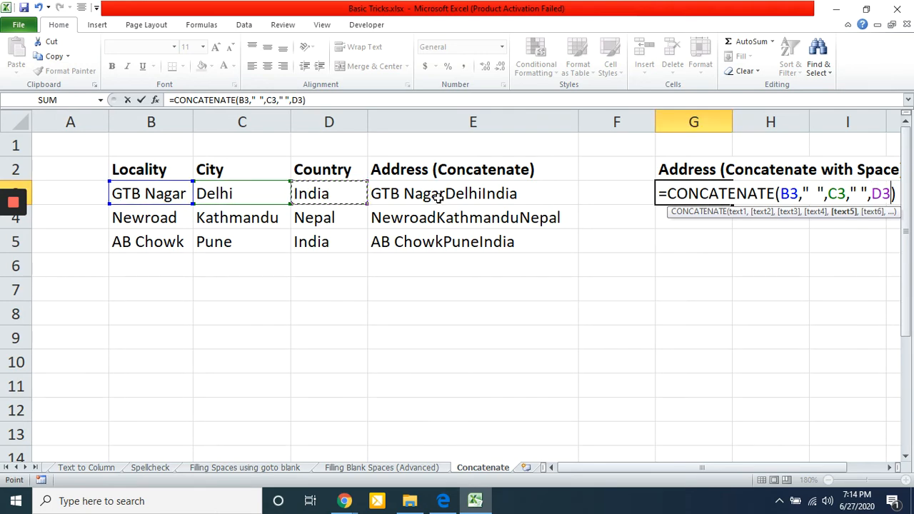
Check the arguments text1 to text5 one by one, and complete G3 as =CONCATENATE(B3," ",C3," ",D3), keeping the cell selected
left_click(741, 214)
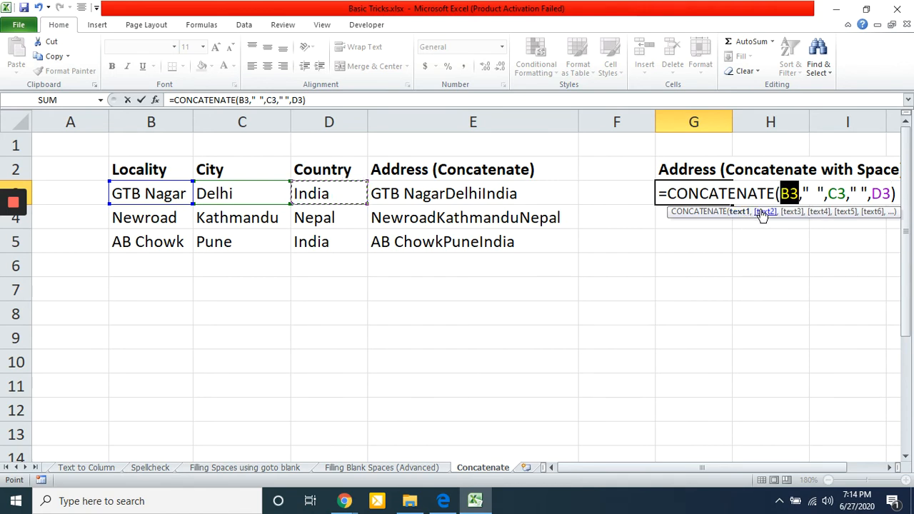
left_click(764, 213)
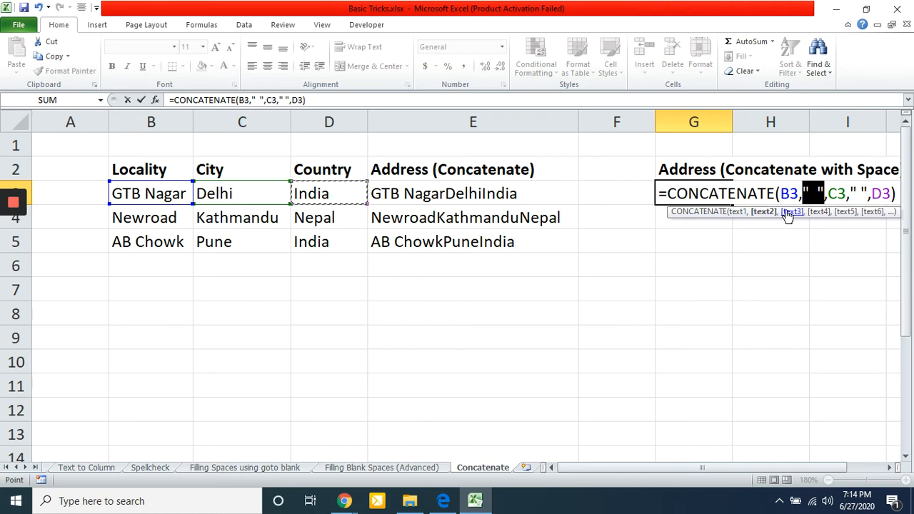
left_click(794, 213)
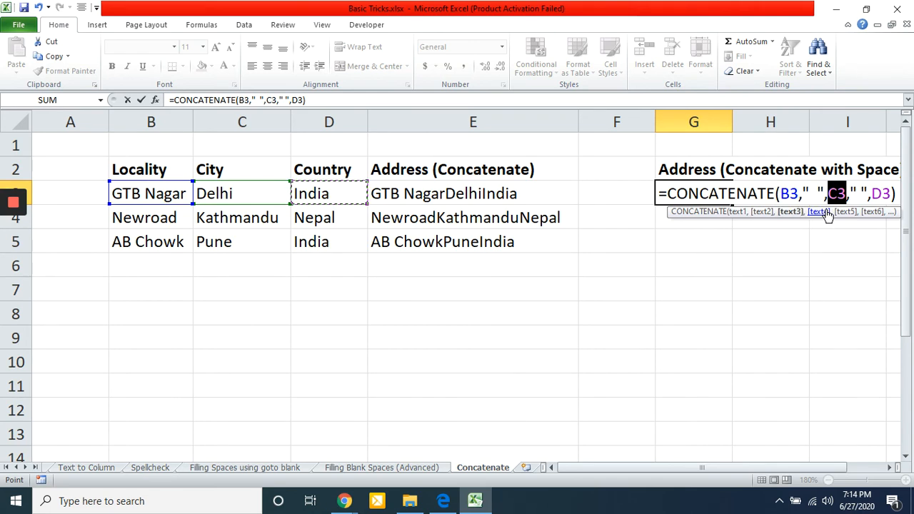
left_click(827, 213)
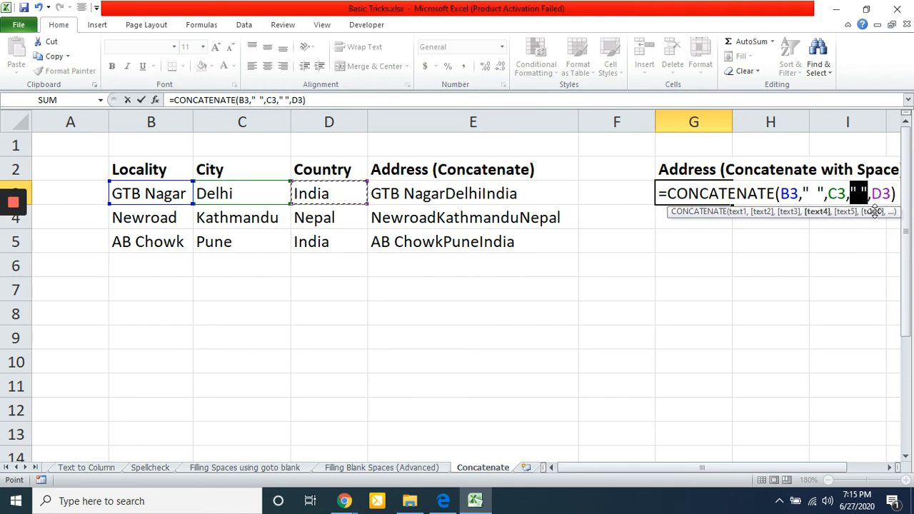
left_click(849, 216)
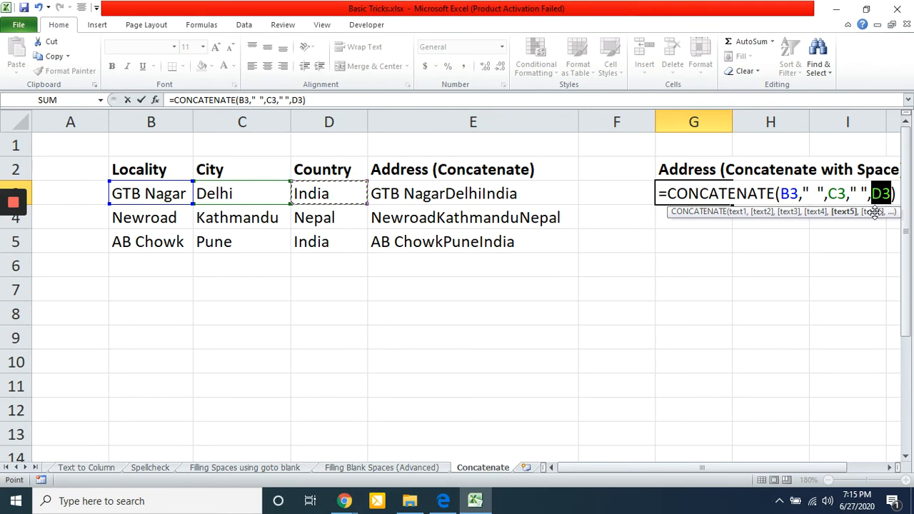
key("Return")
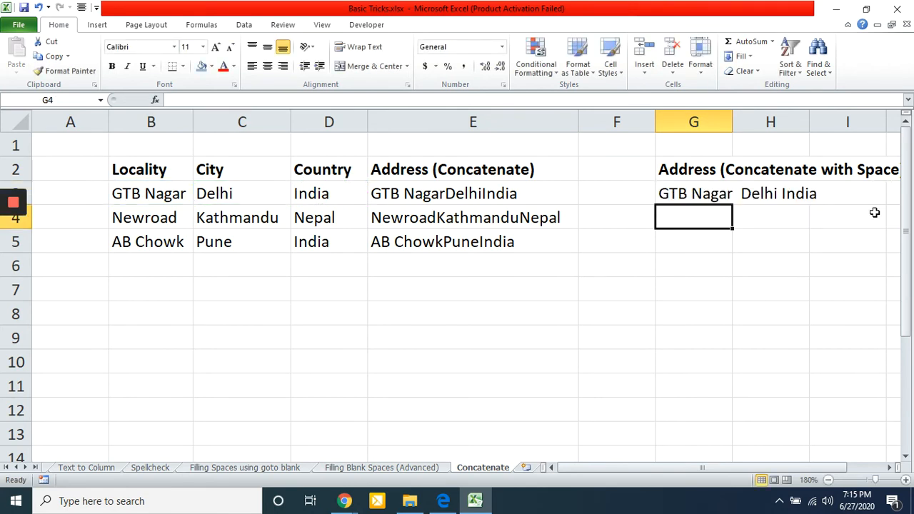
key("Up")
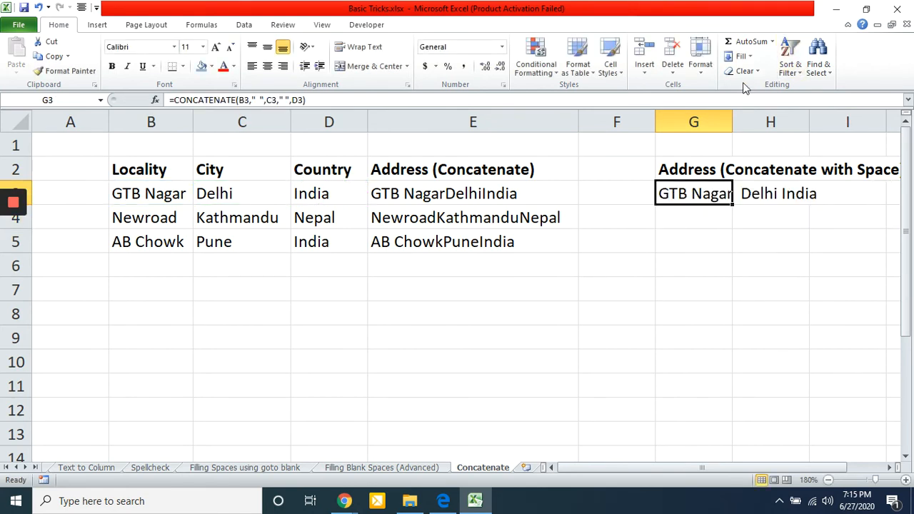
Autofit column G to its contents and bring the whole column into view
double_click(734, 114)
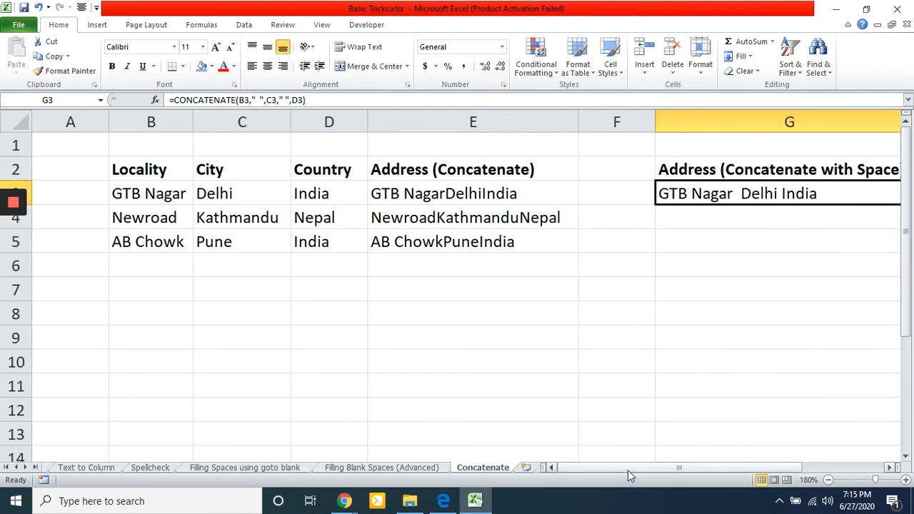
right_click(657, 467)
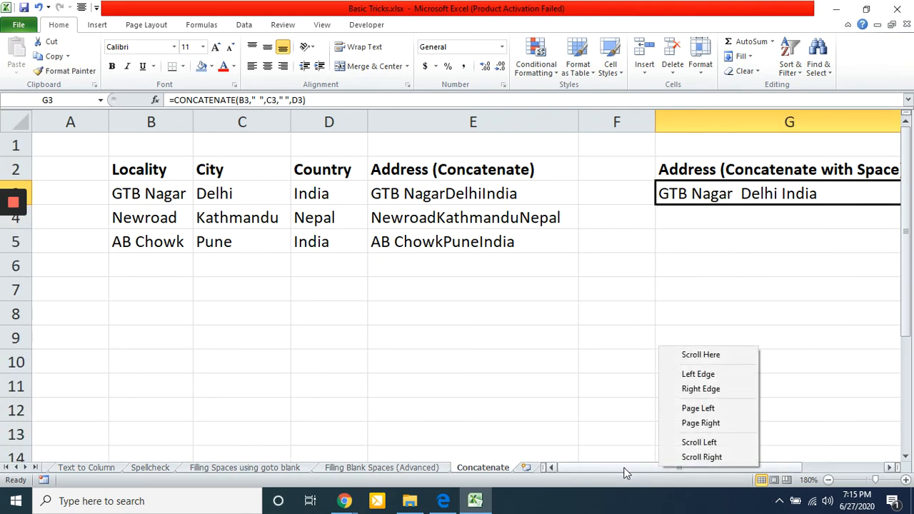
left_click_drag(624, 469, 648, 467)
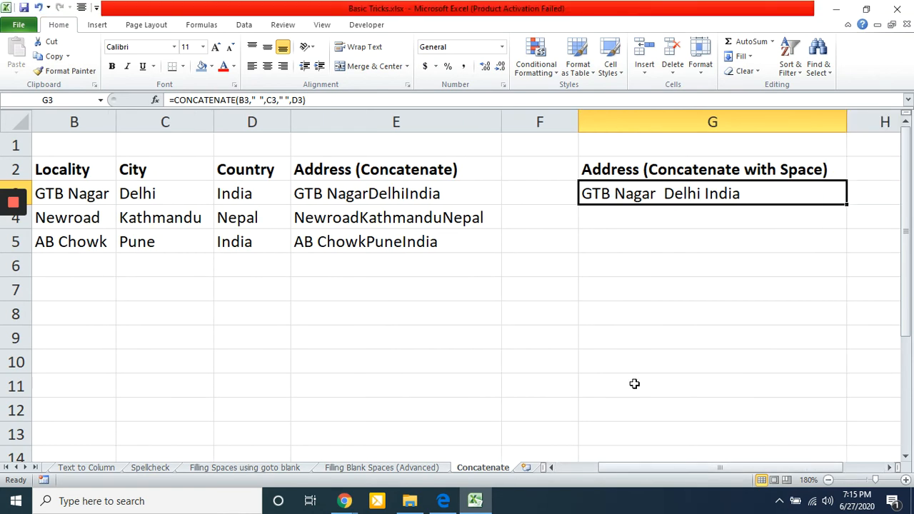
Compare the CONCATENATE formula without spaces in E3 with the spaced one in G3
left_click(364, 193)
key("F2")
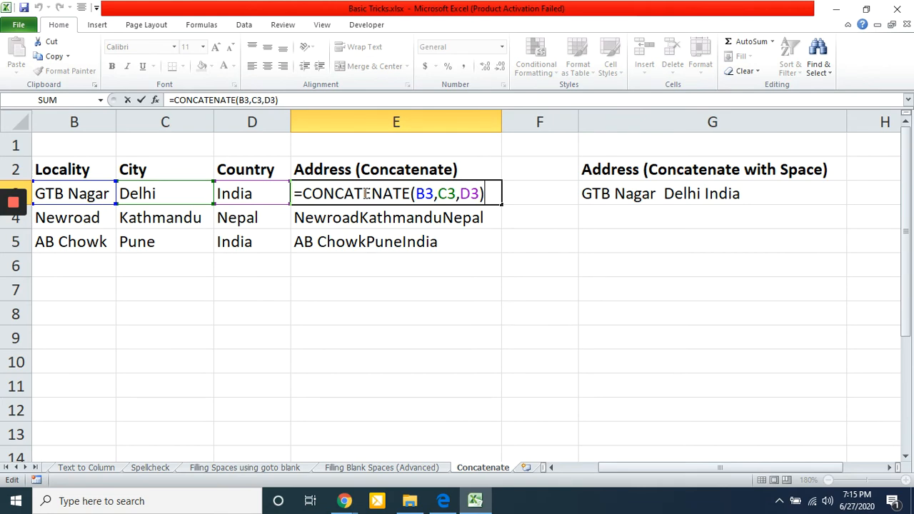
key("Return")
key("Up")
key("Right")
key("Right")
key("F2")
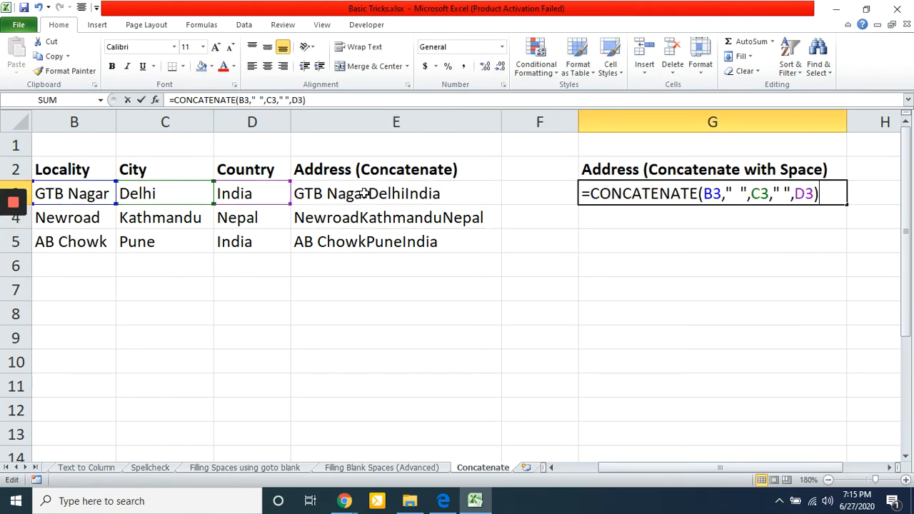
key("Return")
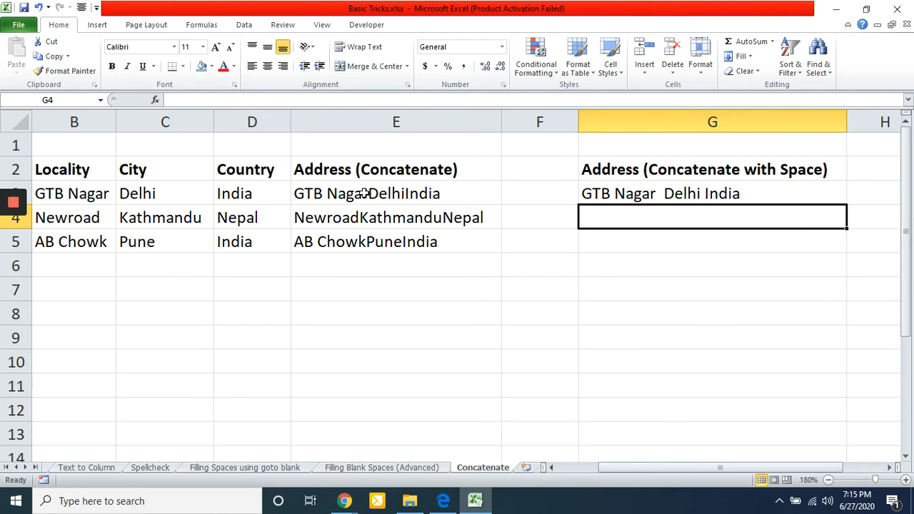
Fill the spaced CONCATENATE formula from G3 down through G5
key("Up")
key("shift+Down")
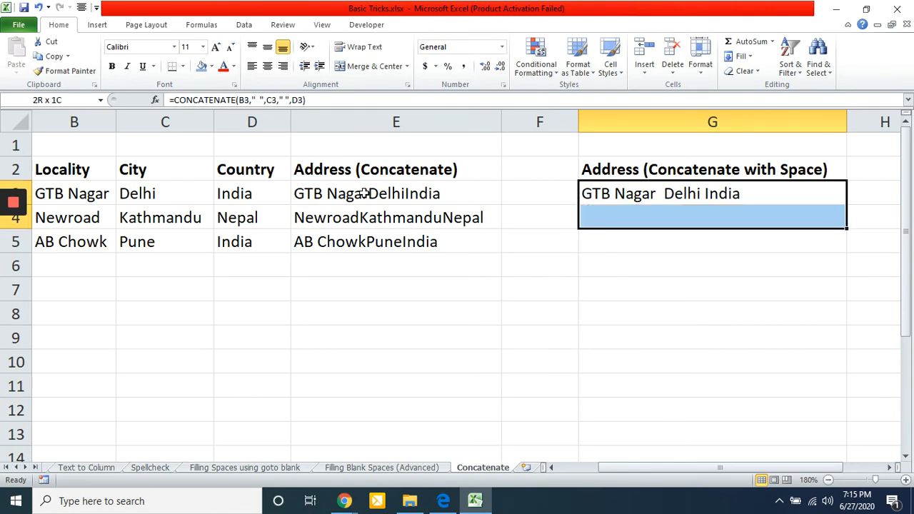
key("shift+Down")
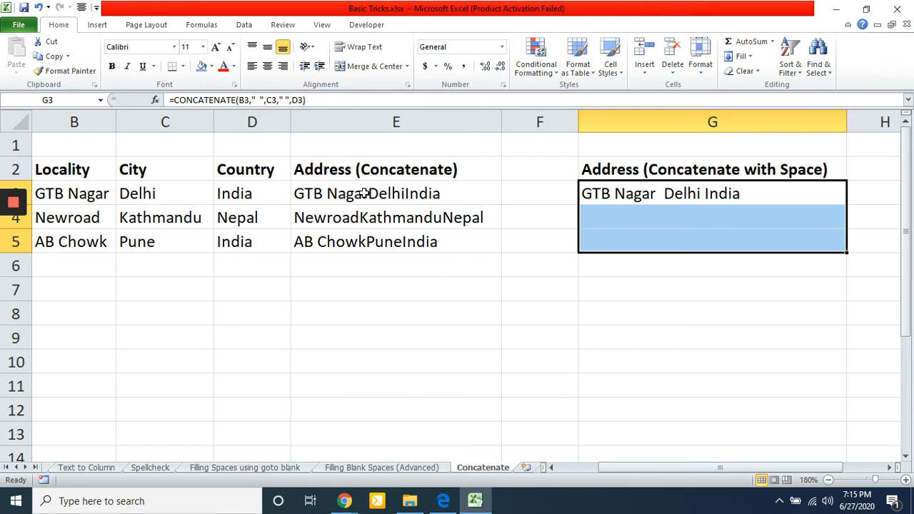
key("ctrl+d")
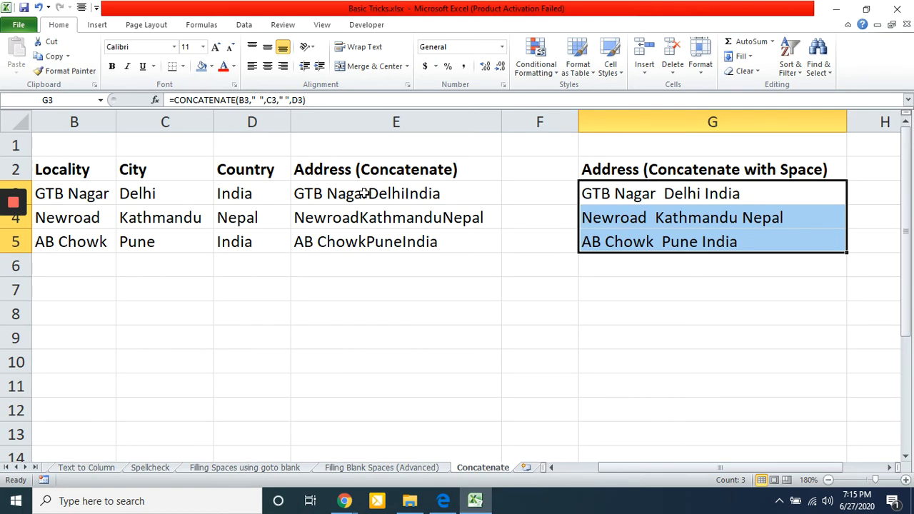
Check the Google Meet chat for participants' questions about the formula, and return to the Excel workbook
key("alt+Tab")
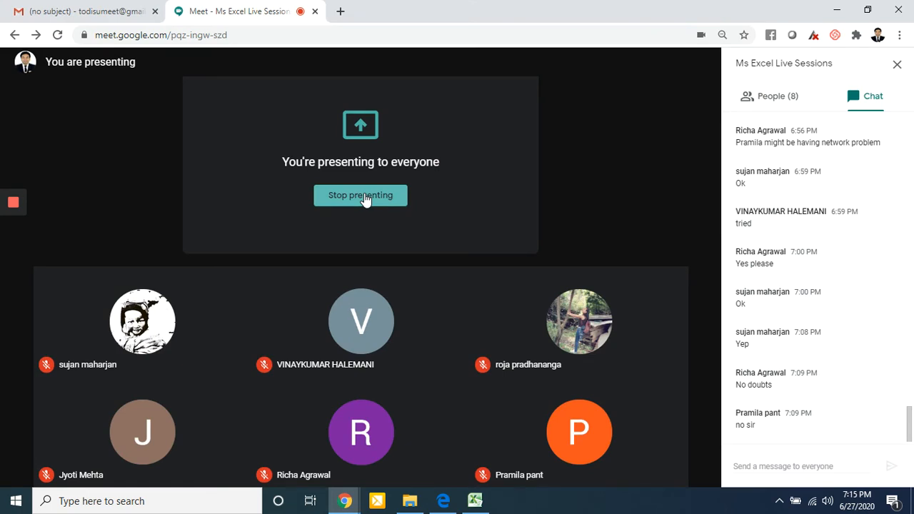
key("alt+Tab")
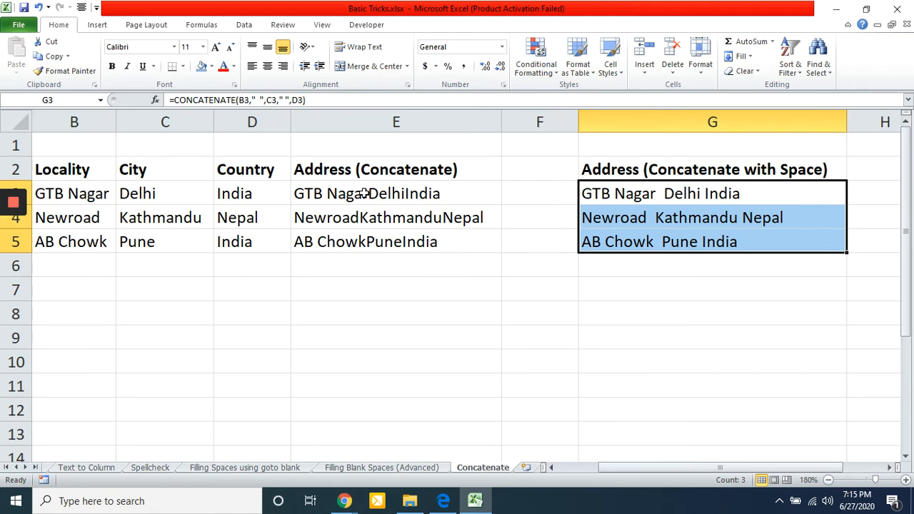
key("alt+Tab")
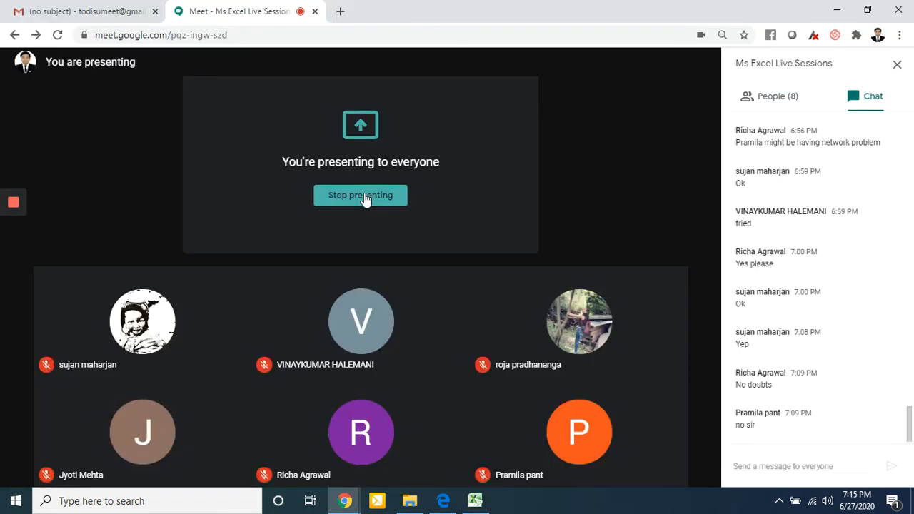
key("alt+Tab")
key("alt+Tab")
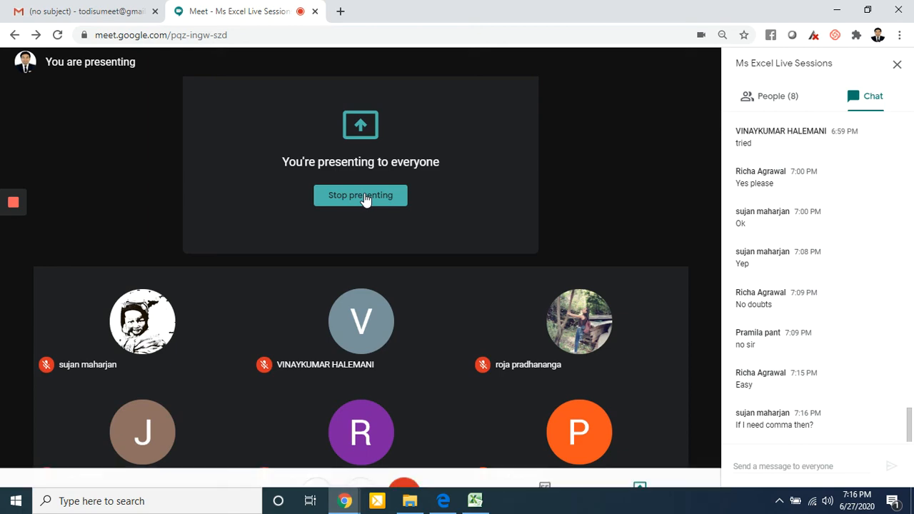
key("alt+Tab")
Edit the formula in G3, replacing the two spaces in the second argument with a comma
key("Down")
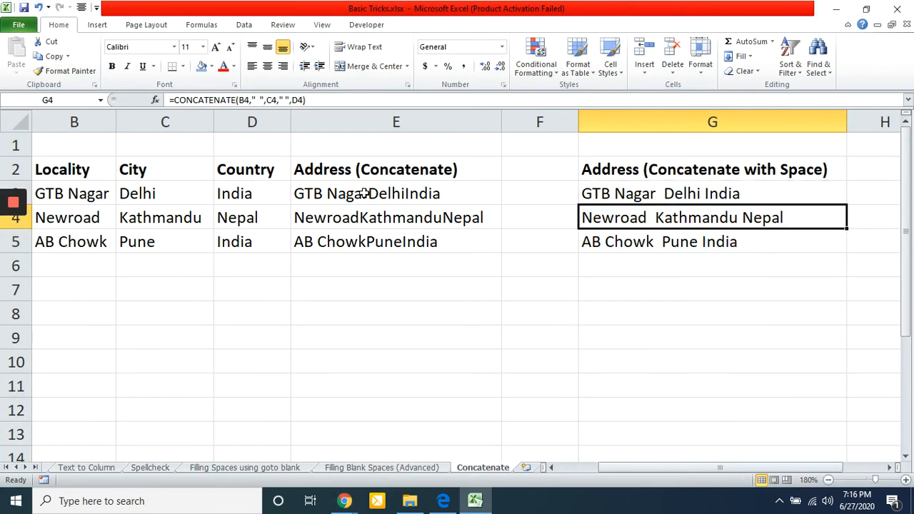
key("Up")
key("F2")
type("2")
key("Left")
key("Left")
key("Left")
key("Left")
key("Left")
key("Left")
key("Left")
key("Left")
key("Left")
key("Left")
key("Left")
key("Left")
key("Left")
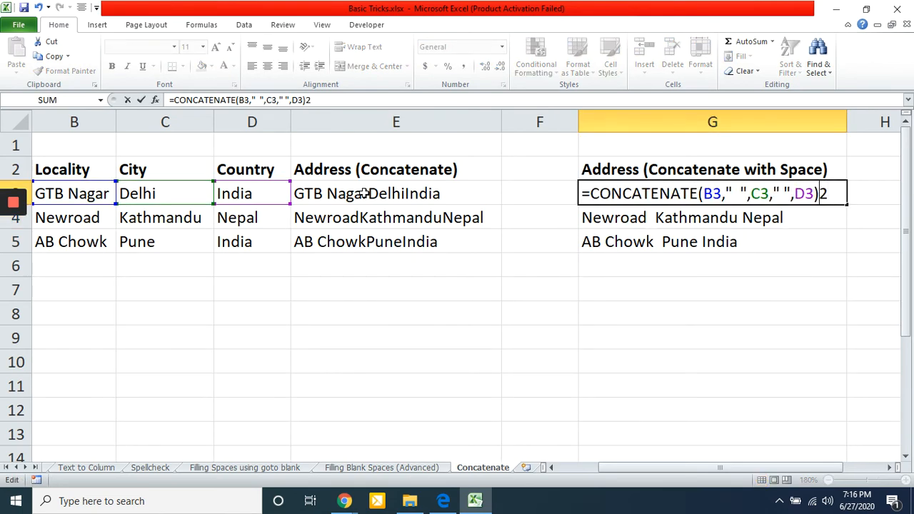
key("BackSpace")
key("BackSpace")
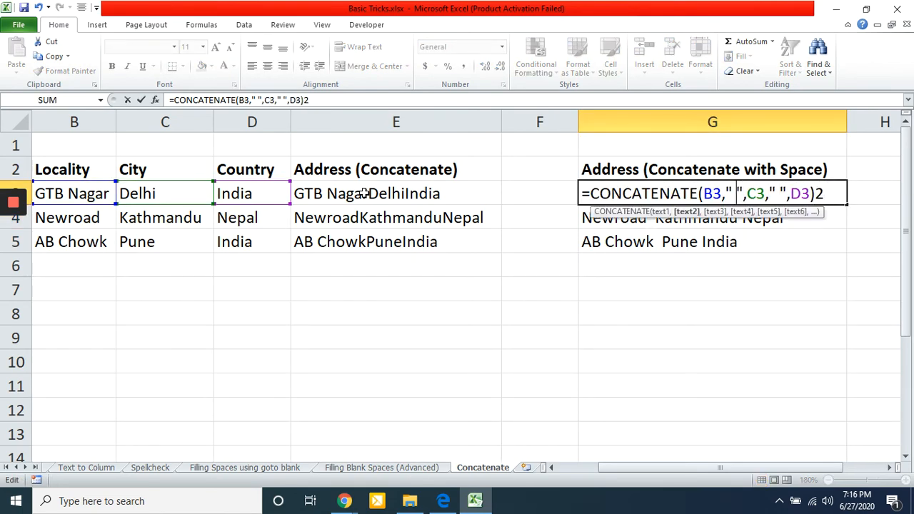
type(",")
Replace the space in the fourth argument of G3's formula with a comma
key("Right")
key("Right")
key("Right")
key("Right")
key("Right")
key("Right")
key("Right")
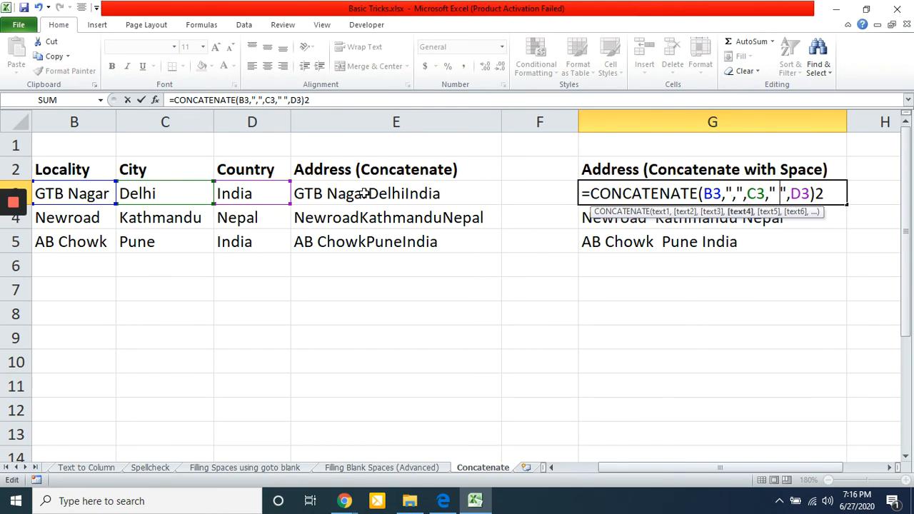
key("BackSpace")
type(",")
Reject the proposed correction, delete the stray 2 and enter G3 as =CONCATENATE(B3,",",C3,",",D3)
key("Return")
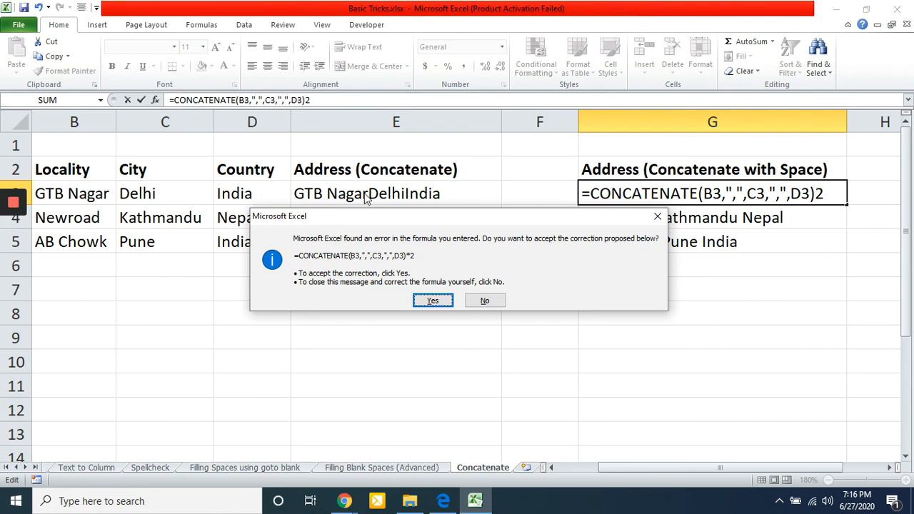
key("n")
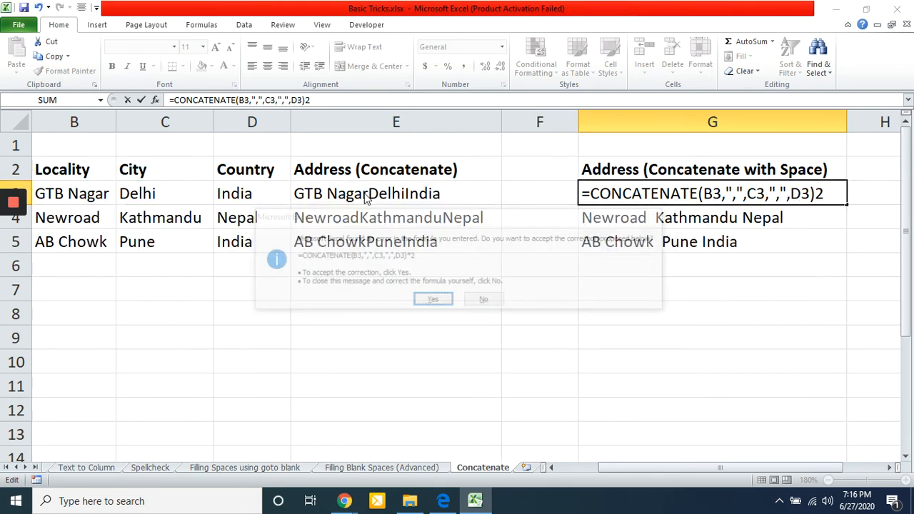
key("Return")
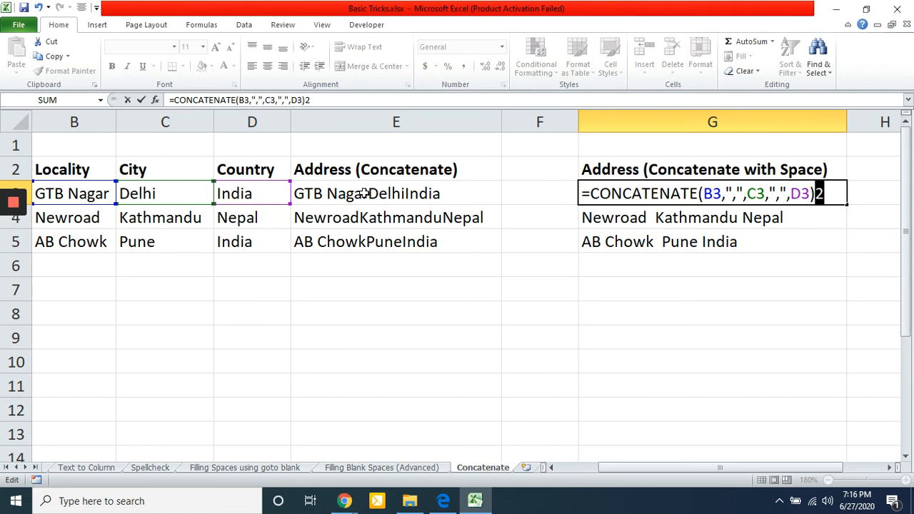
key("BackSpace")
key("Return")
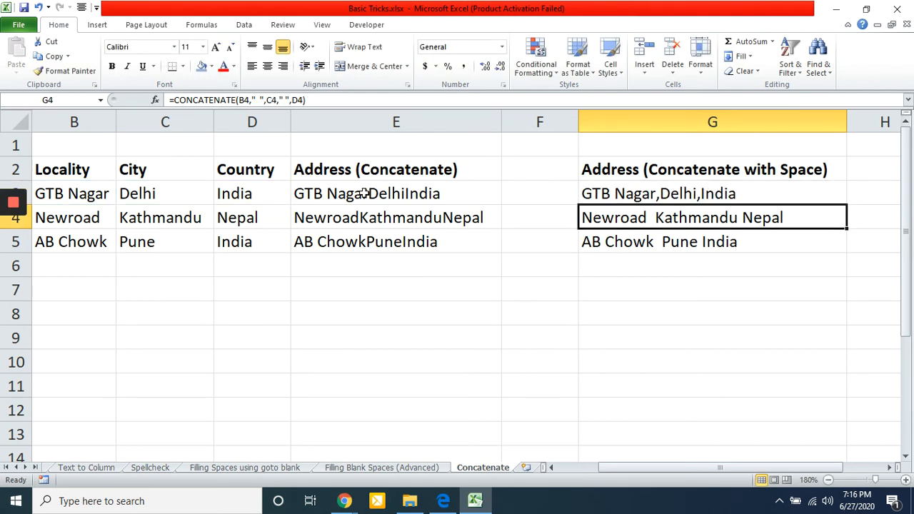
Delete the comma inside the second argument of G3's formula and re-enter it
key("Up")
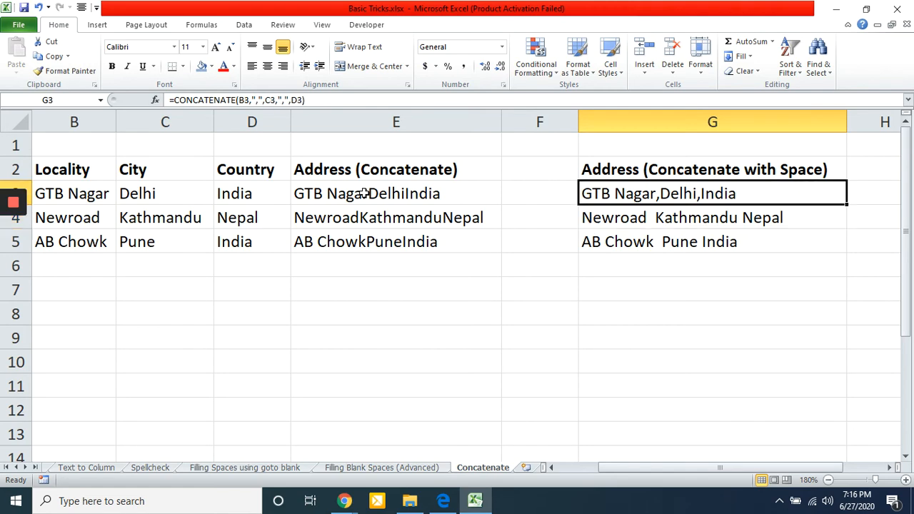
key("F2")
key("Left")
key("Left")
key("Left")
key("Left")
key("Left")
key("Left")
key("Left")
key("Left")
key("Left")
key("Left")
key("Left")
key("Left")
key("Left")
key("Left")
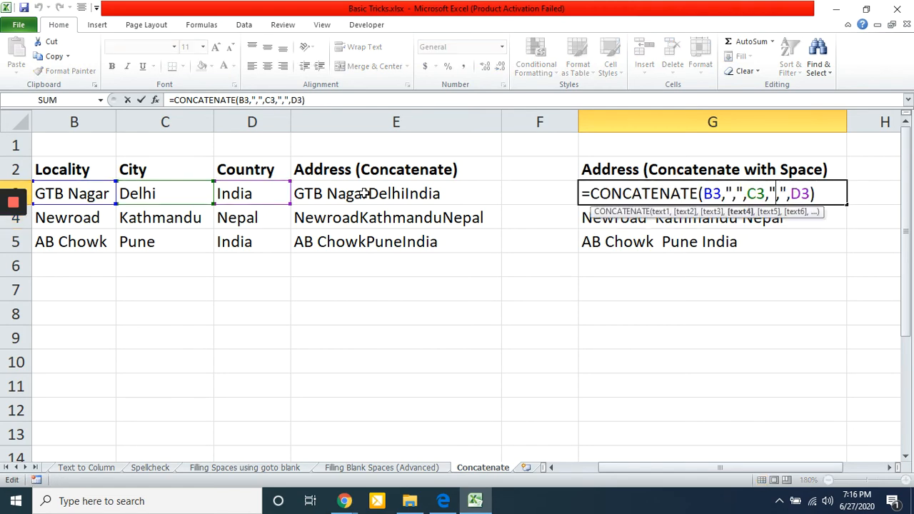
key("Right")
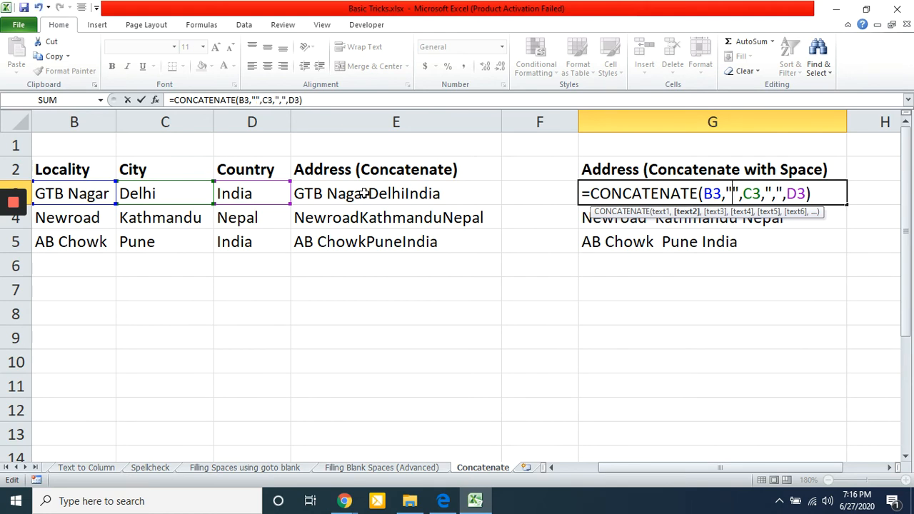
key("BackSpace")
type(",")
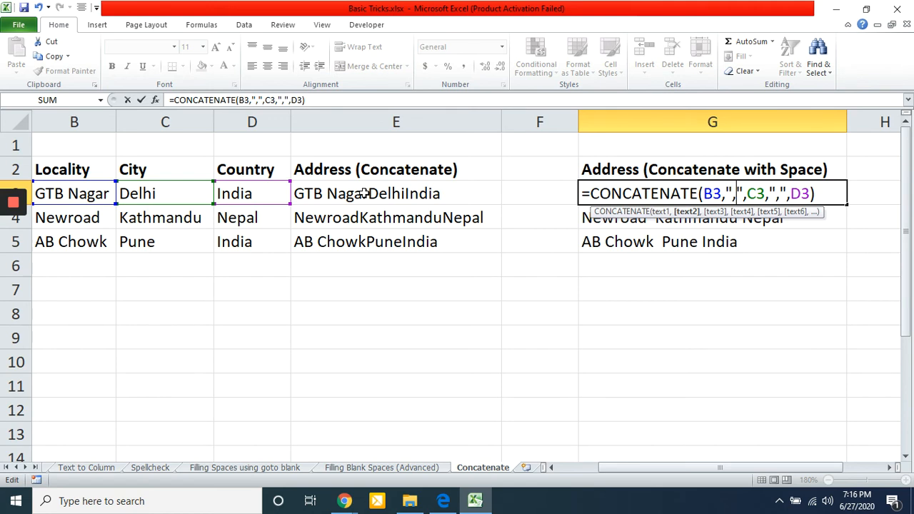
Examine the quoted comma in the fourth argument of G3's formula and keep the formula as it is
key("Right")
key("Right")
key("Right")
key("Right")
key("Right")
key("Right")
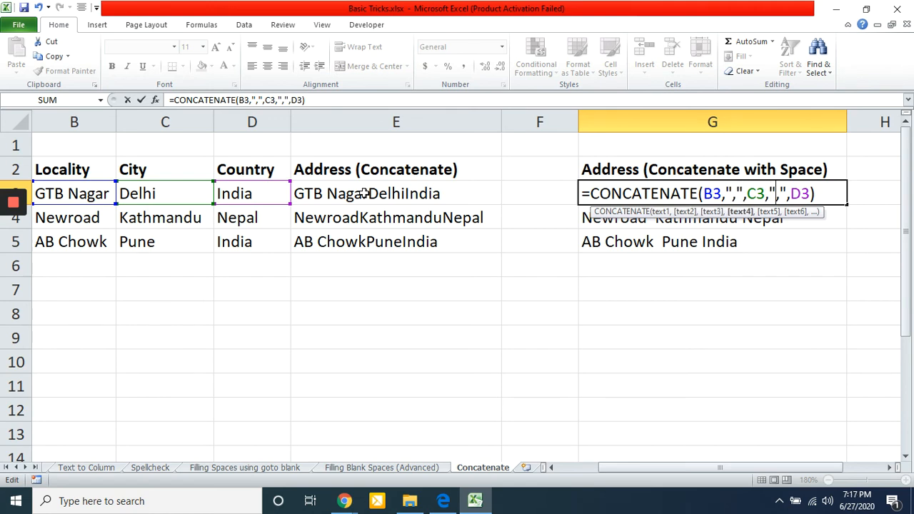
key("Left")
key("Right")
key("Right")
key("Return")
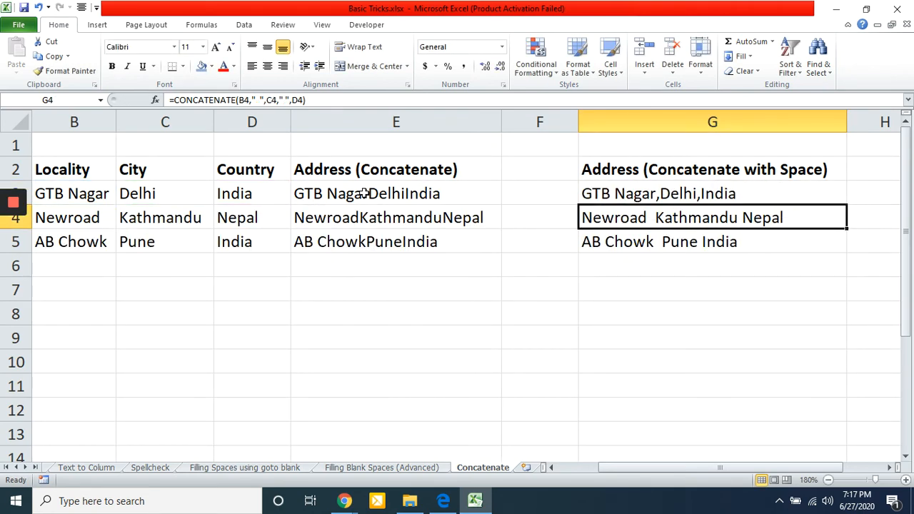
Add a space after the comma in the second argument of G3's formula
key("Up")
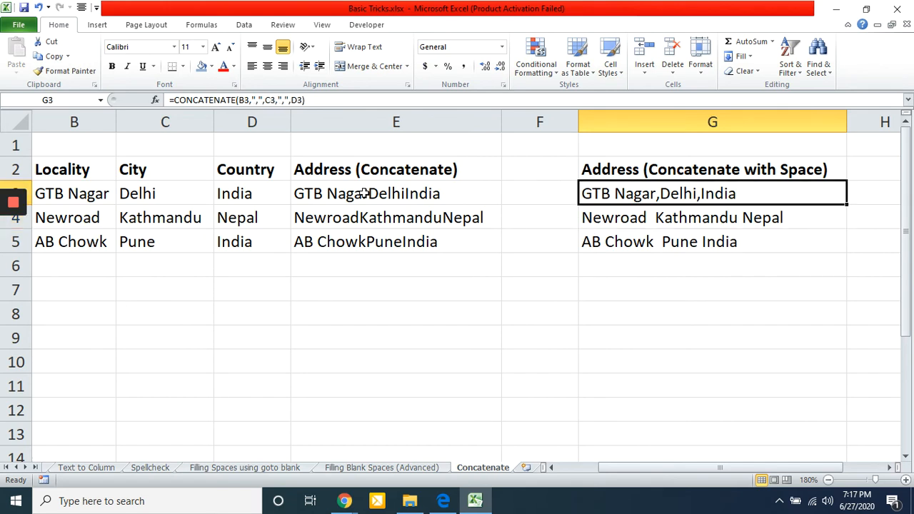
key("F2")
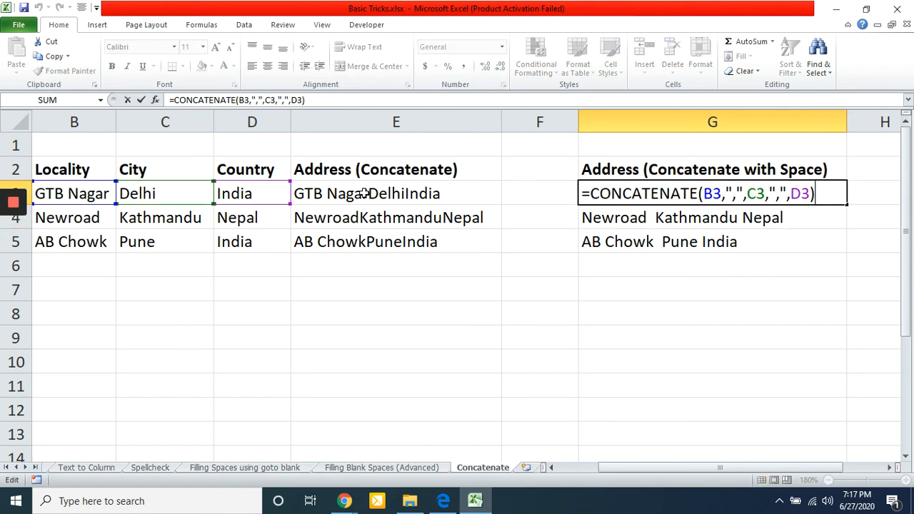
key("Left")
key("Left")
key("Left")
key("Left")
key("Left")
key("Left")
key("Left")
key("Left")
key("Left")
key("Left")
key("Left")
key("Left")
key("Left")
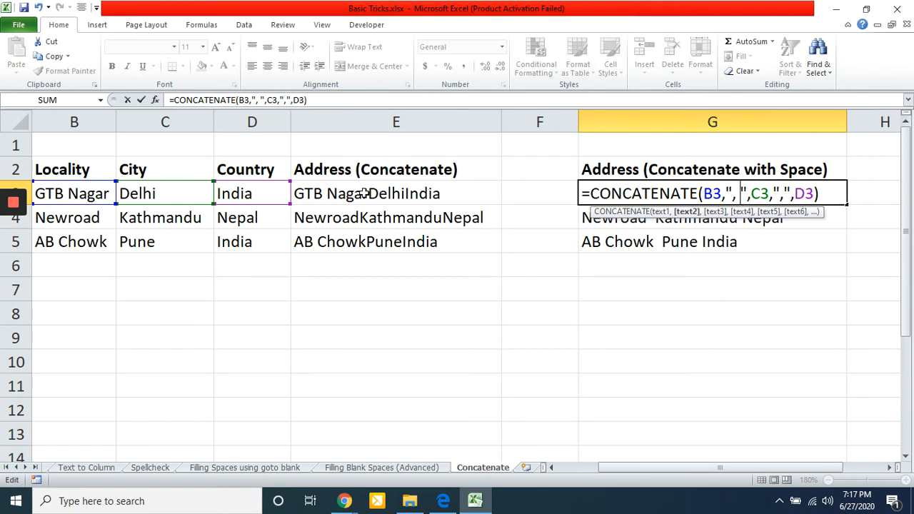
Add a space after the comma in the fourth argument, completing G3 as =CONCATENATE(B3,", ",C3,", ",D3)
key("Right")
key("Right")
key("Right")
key("Right")
key("Right")
key("Right")
key("Right")
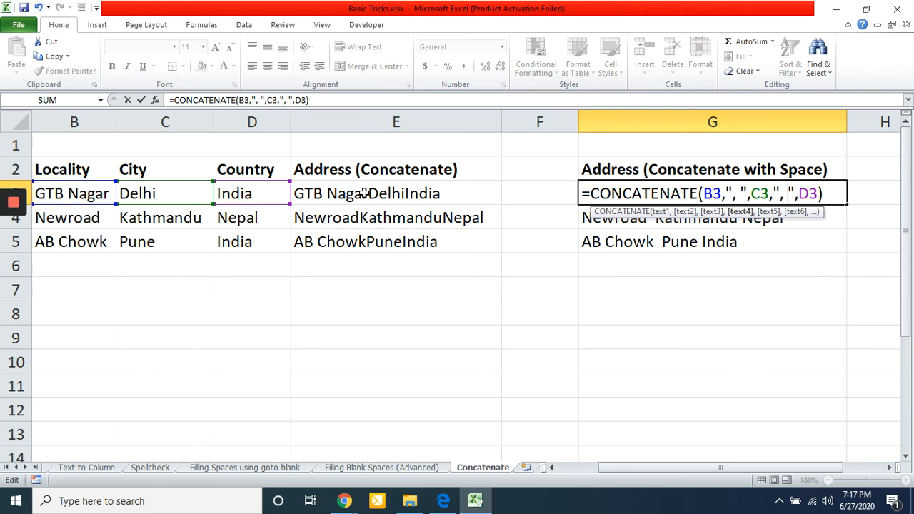
key("Return")
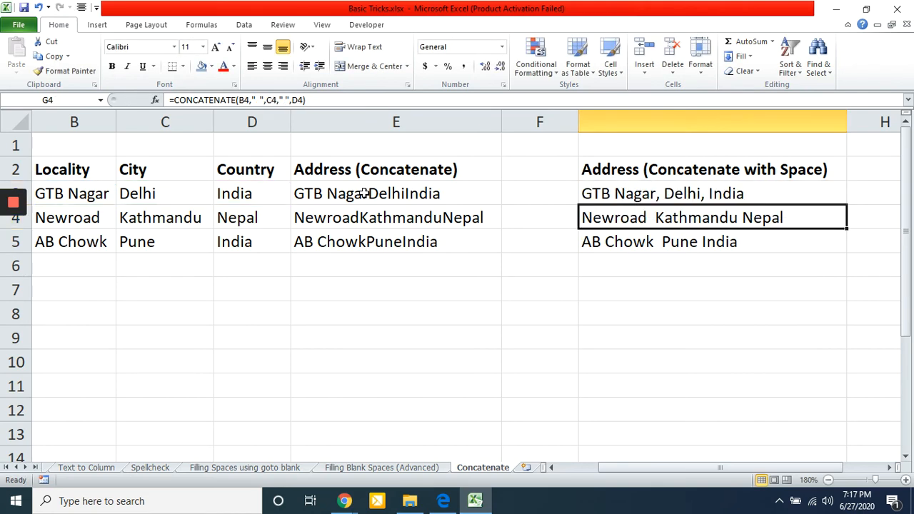
Read the participants' replies in the Google Meet chat and go back to the Excel workbook
key("alt+Tab")
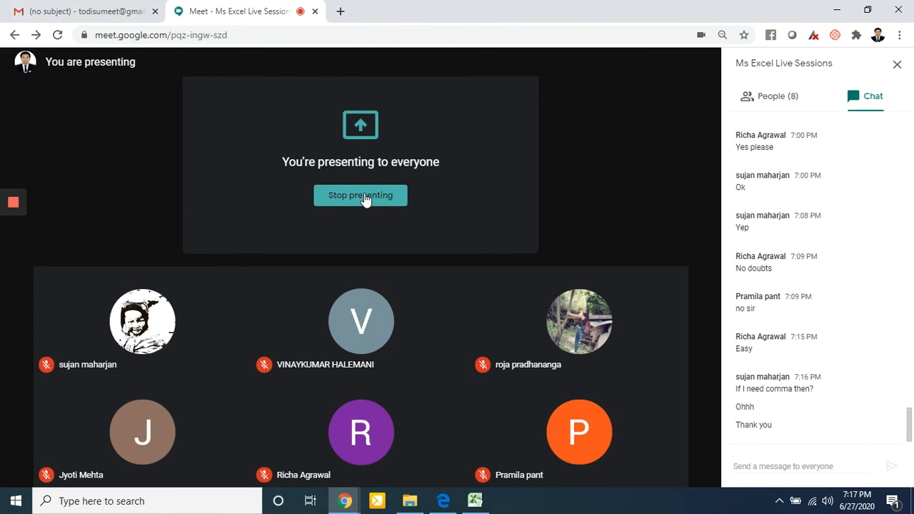
key("alt+Tab")
Edit the formula in G4, replacing the spaces in the second argument with a period
key("F2")
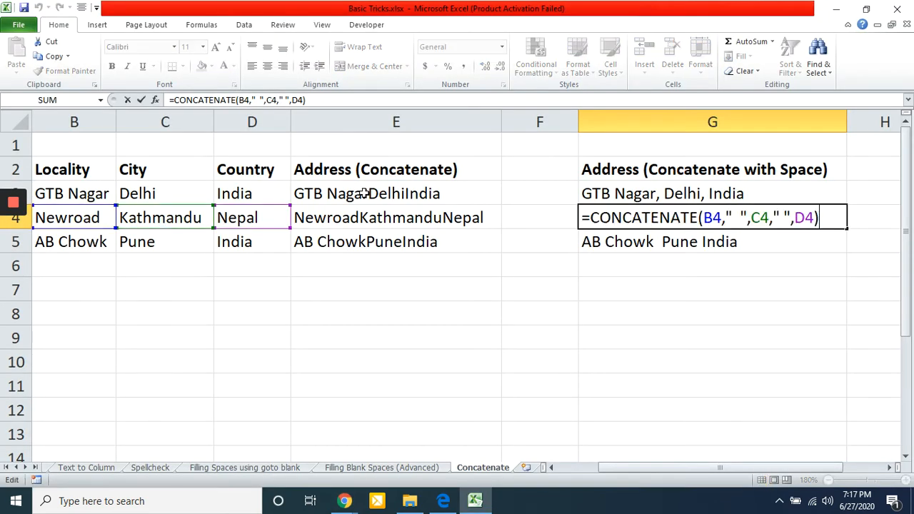
key("Left")
key("Left")
key("Left")
key("Left")
key("Left")
key("Left")
key("Left")
key("Left")
key("Left")
key("Left")
key("Left")
key("Left")
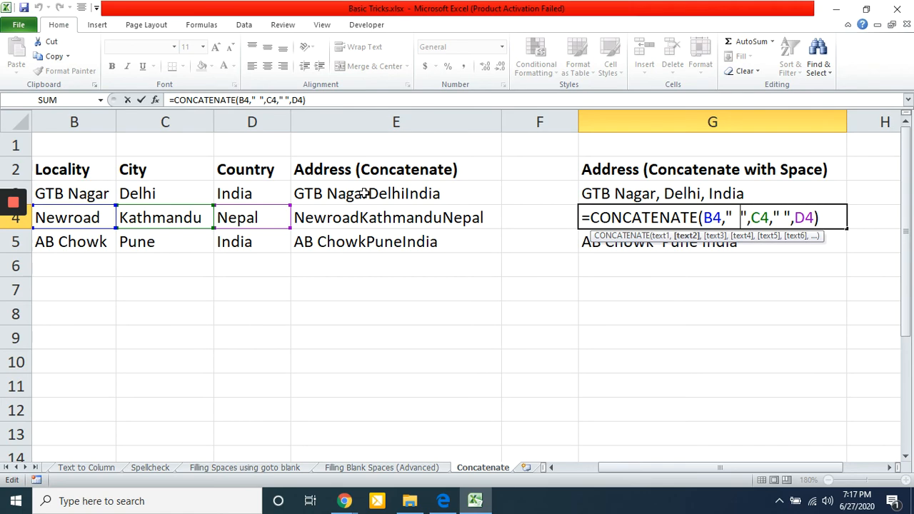
key("BackSpace")
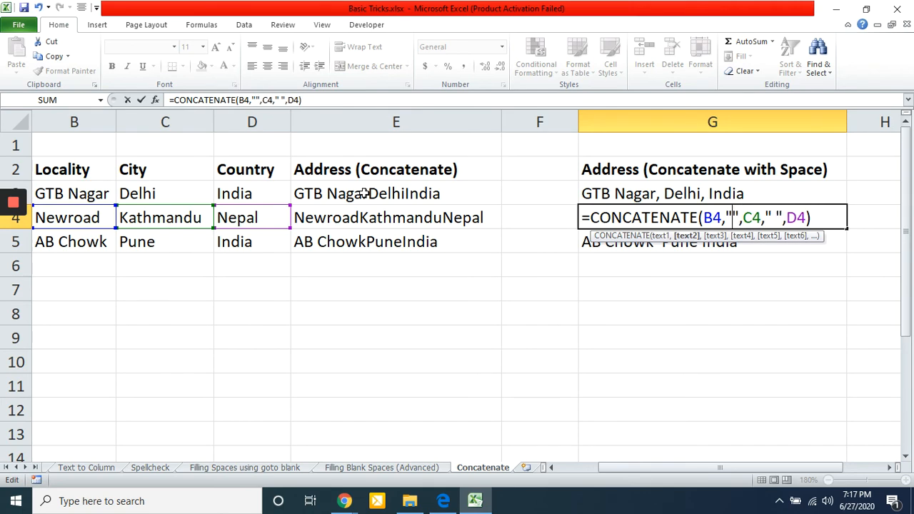
type(",")
Replace the space in the fourth argument with a period, completing G4 as =CONCATENATE(B4,".",C4,".",D4)
key("Right")
key("Right")
key("Right")
key("Right")
key("Right")
key("Right")
key("Right")
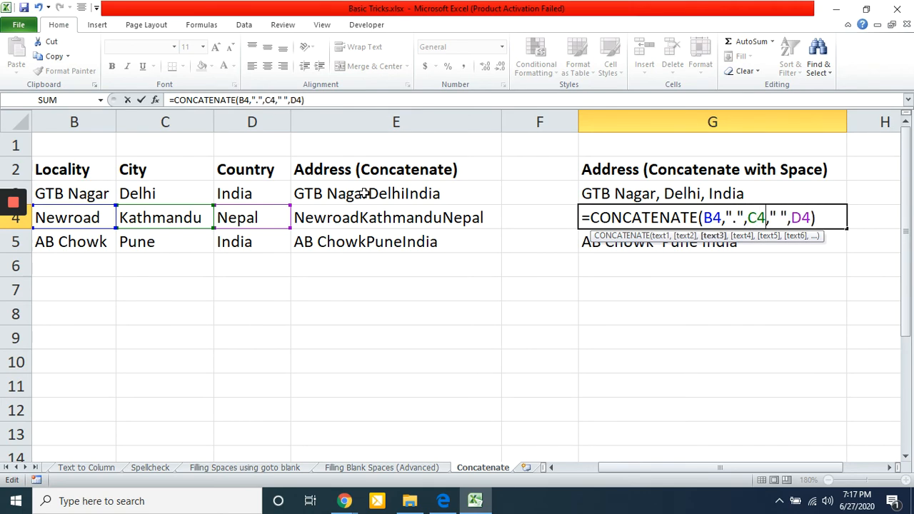
key("BackSpace")
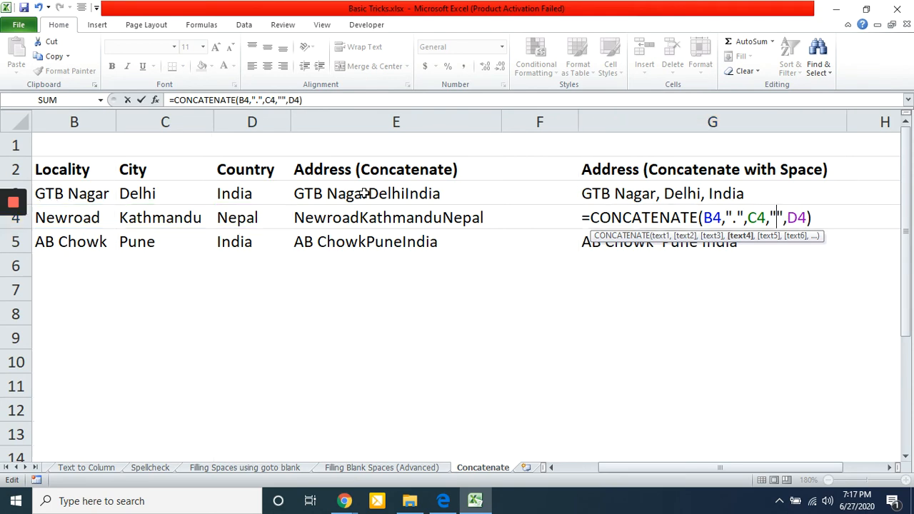
type(",")
key("Return")
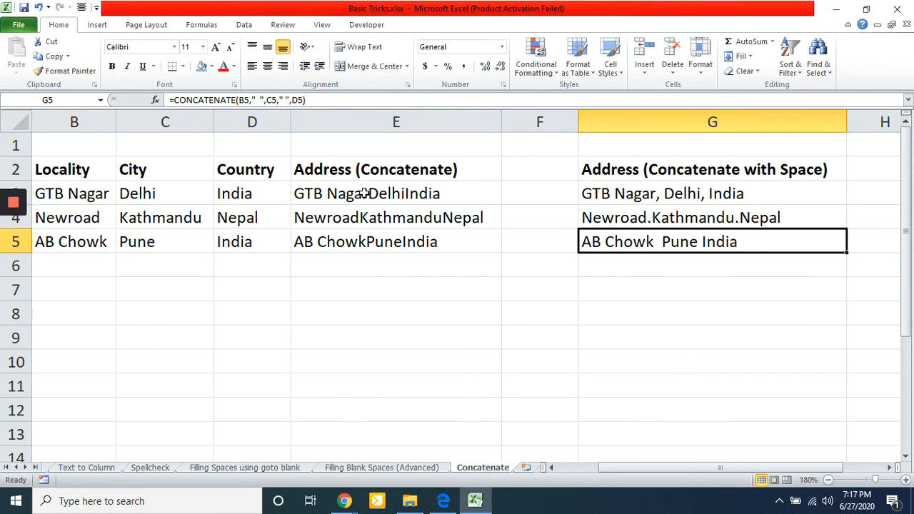
Review the period-separated formula in G4, and switch to Google Meet to read the chat
key("Up")
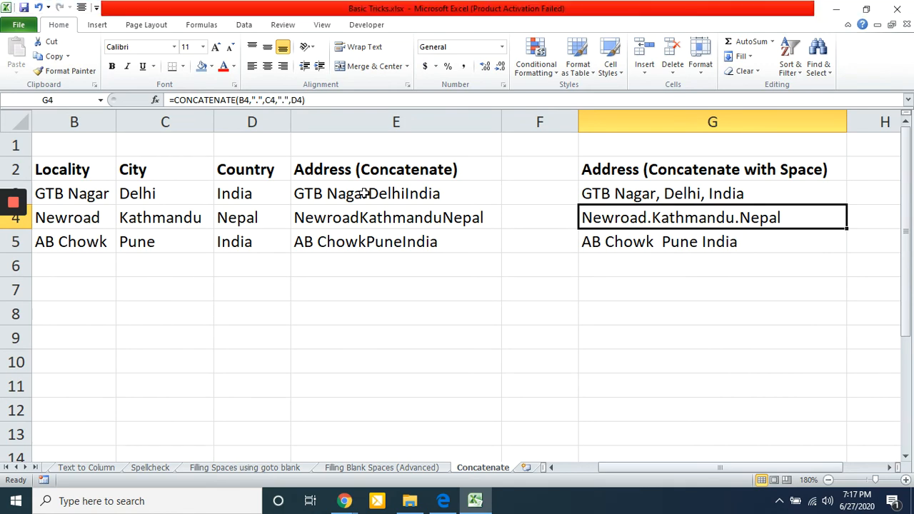
key("alt+Tab")
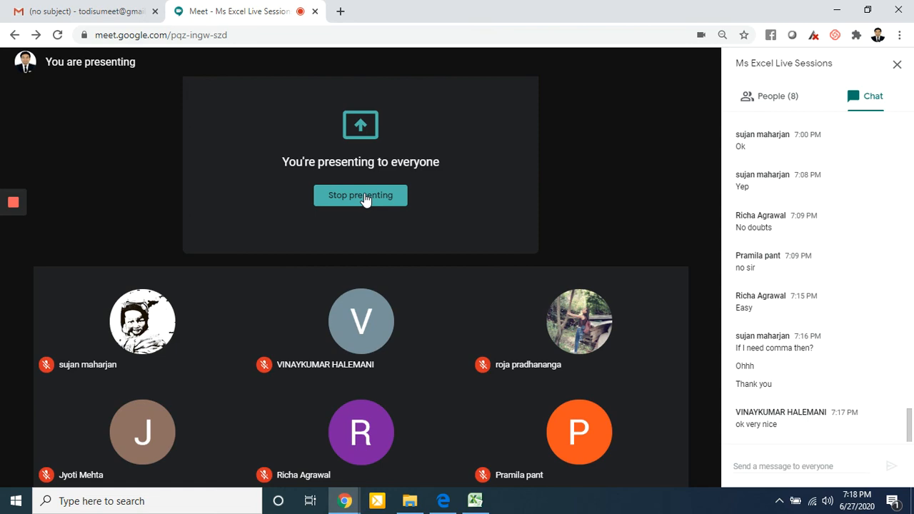
Go back to the Excel workbook and enter the date 1995/10/02 in G8 of the Concatenate sheet
key("alt+Tab")
key("Down")
key("Down")
key("Down")
key("Down")
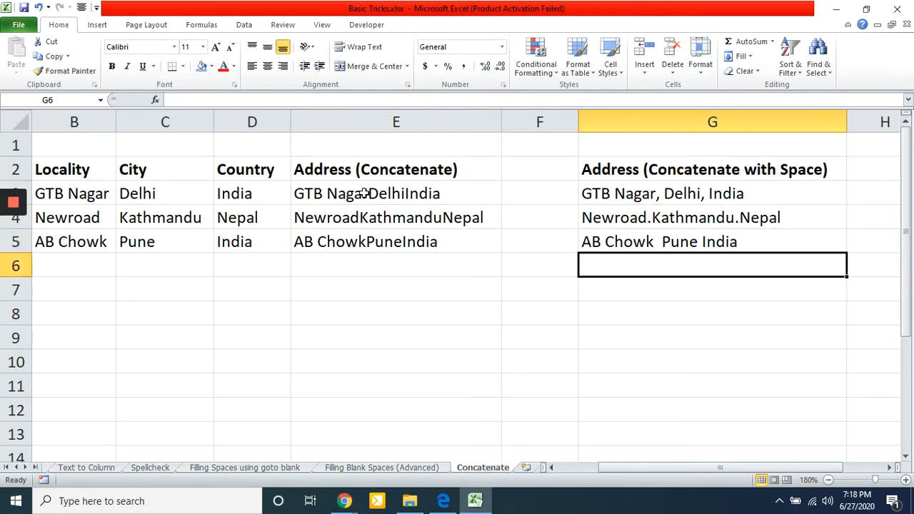
type("207")
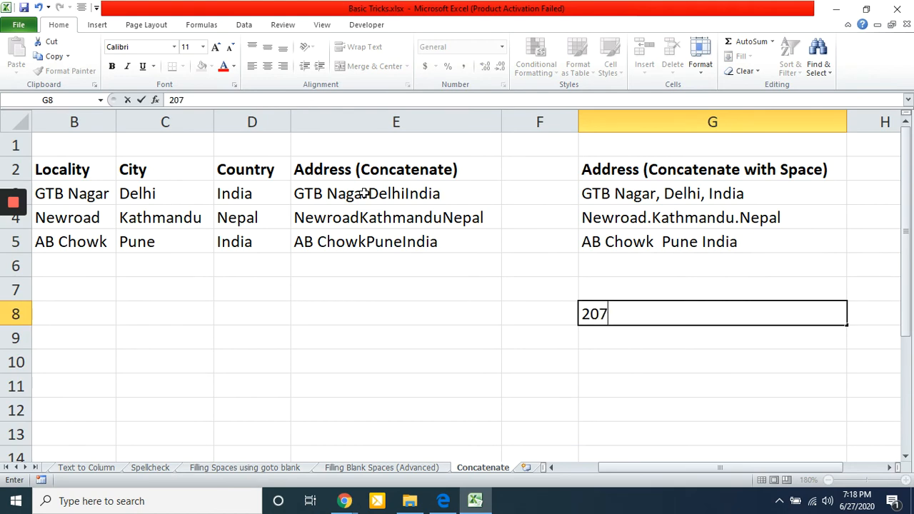
key("BackSpace")
key("BackSpace")
key("BackSpace")
type("1995/")
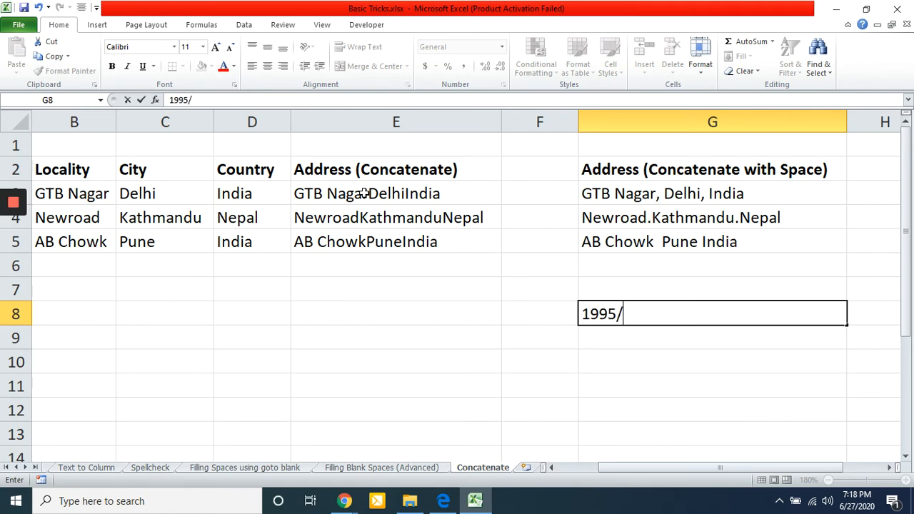
type("10/02")
key("Return")
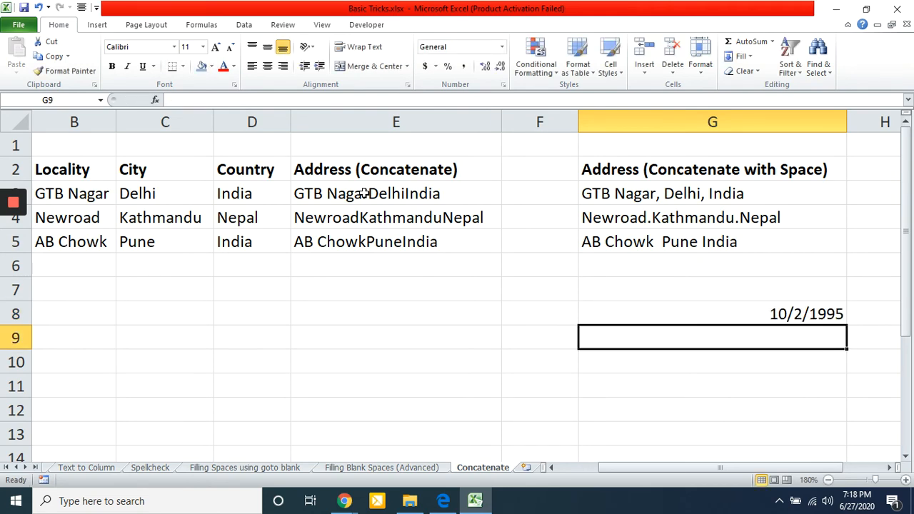
Enter the period-separated date 1995.02.10 in G9
type("199+")
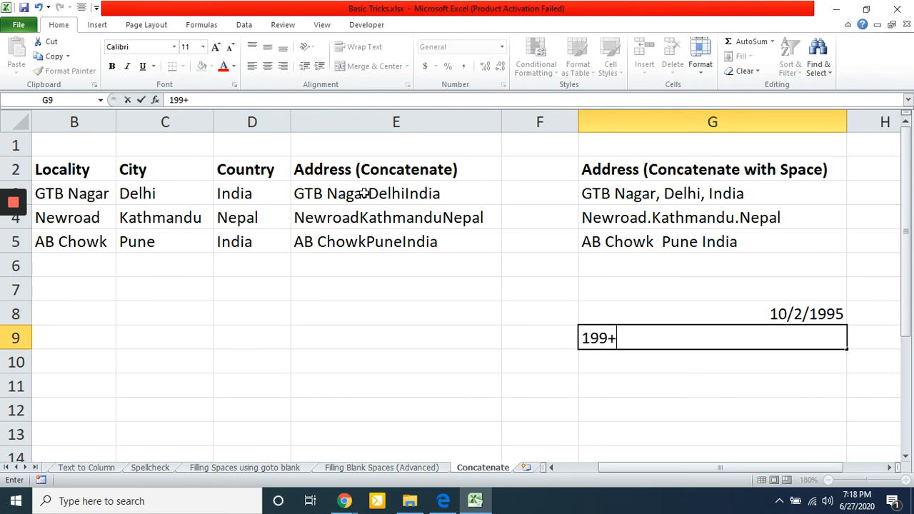
key("BackSpace")
type("5.02.10")
key("Return")
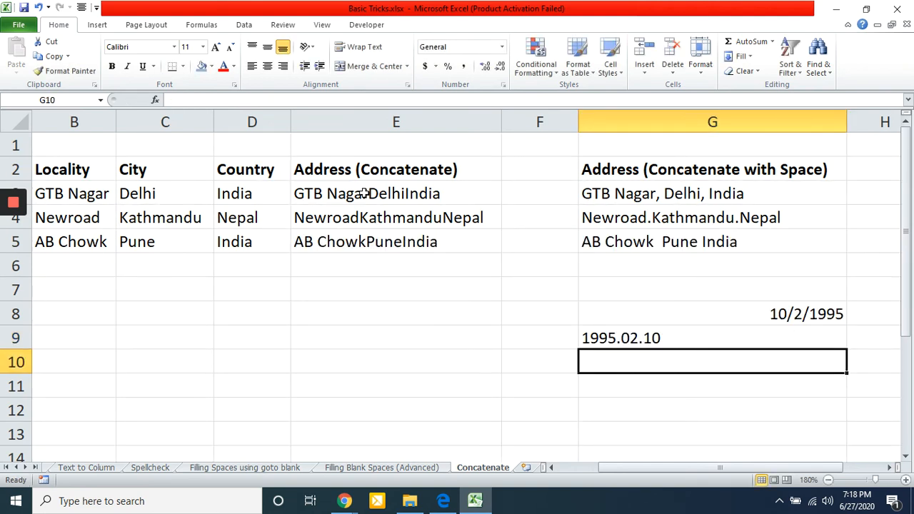
Review the period-separated entry in G9, and check the Google Meet chat before returning to Excel
key("Up")
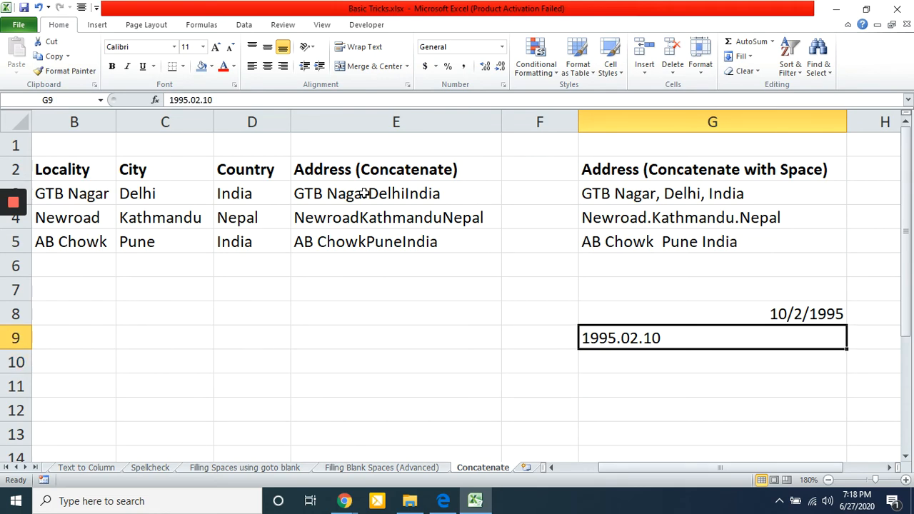
key("alt+Tab")
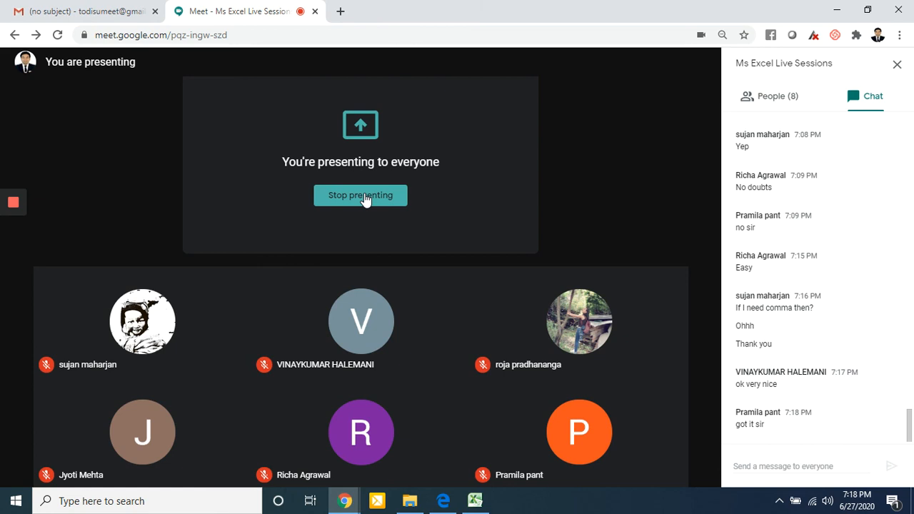
key("alt+Tab")
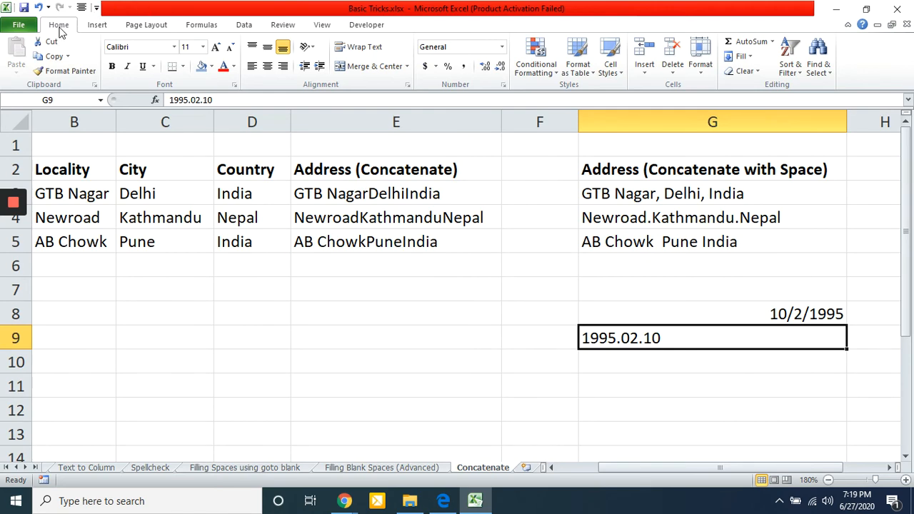
Add a new worksheet after Concatenate and look through the Highlight Cells Rules of Conditional Formatting
left_click(527, 467)
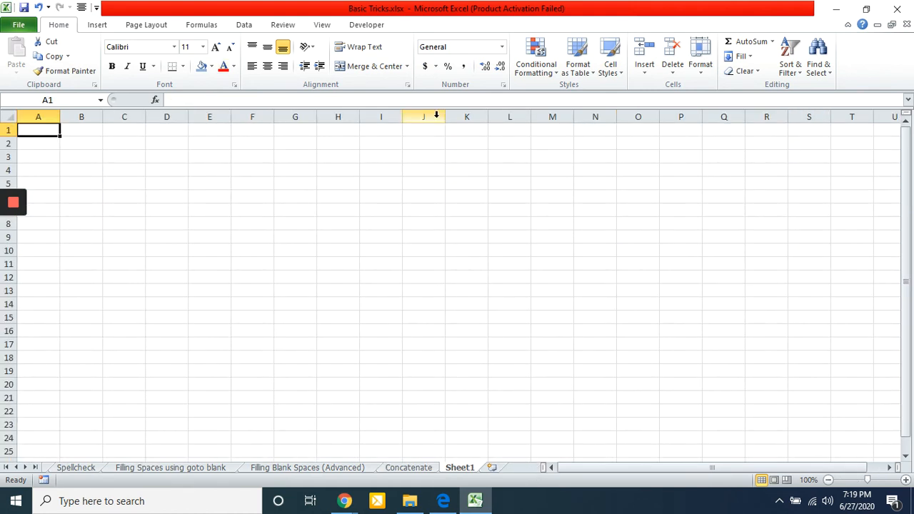
left_click(527, 74)
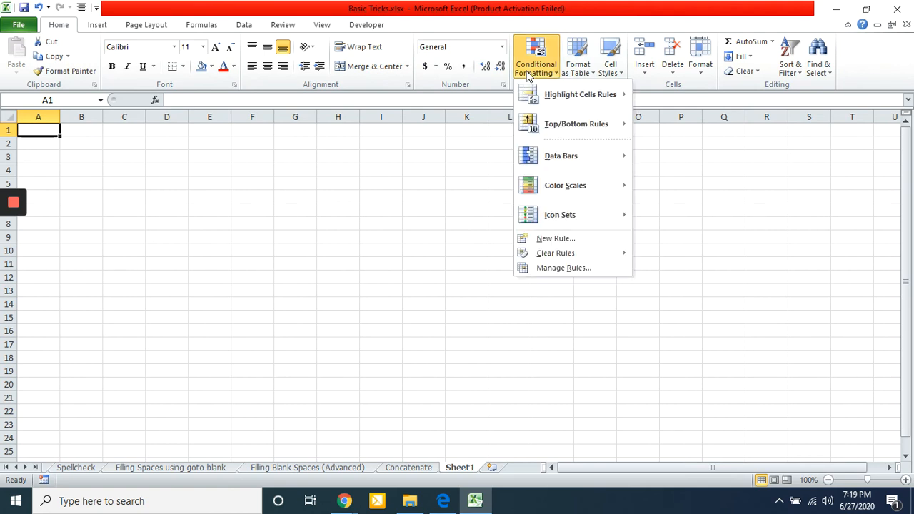
mouse_move(568, 100)
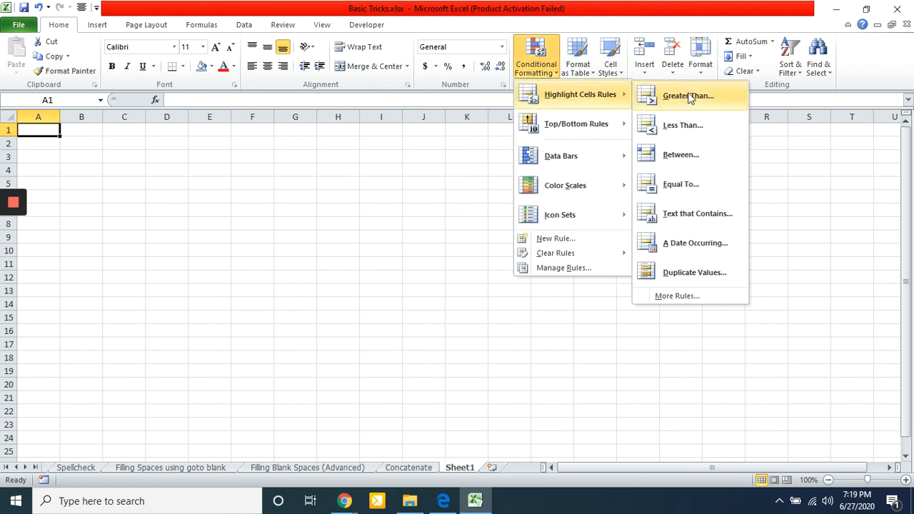
left_click(352, 238)
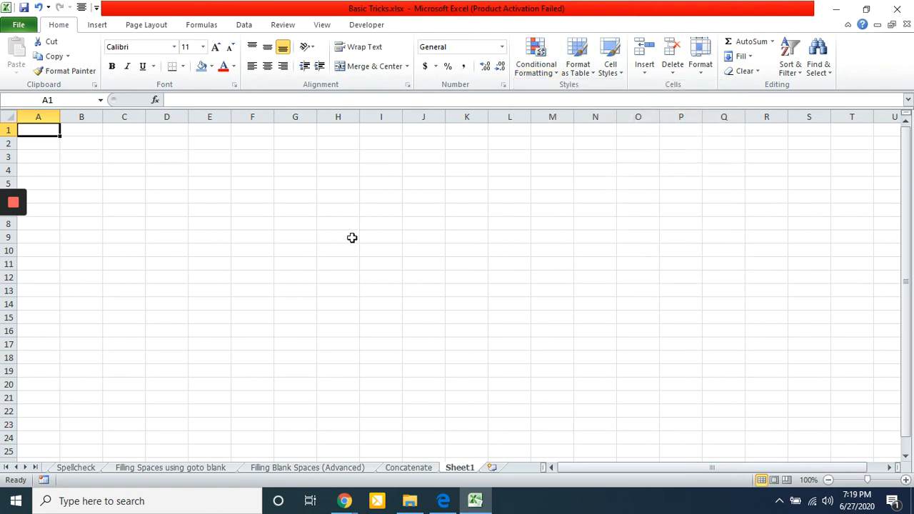
Switch to Google Meet to read the participants' chat replies, and return to the blank Excel sheet
key("alt+Tab")
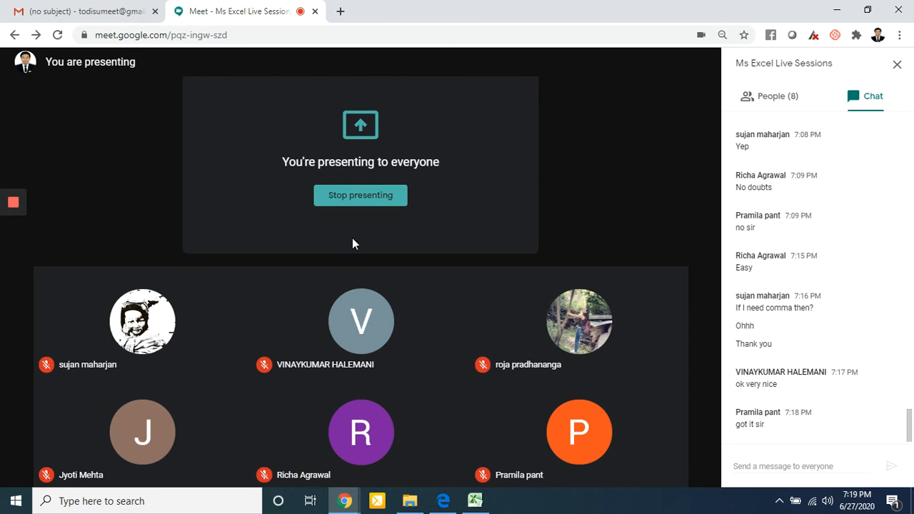
key("alt+Tab")
key("alt+Tab")
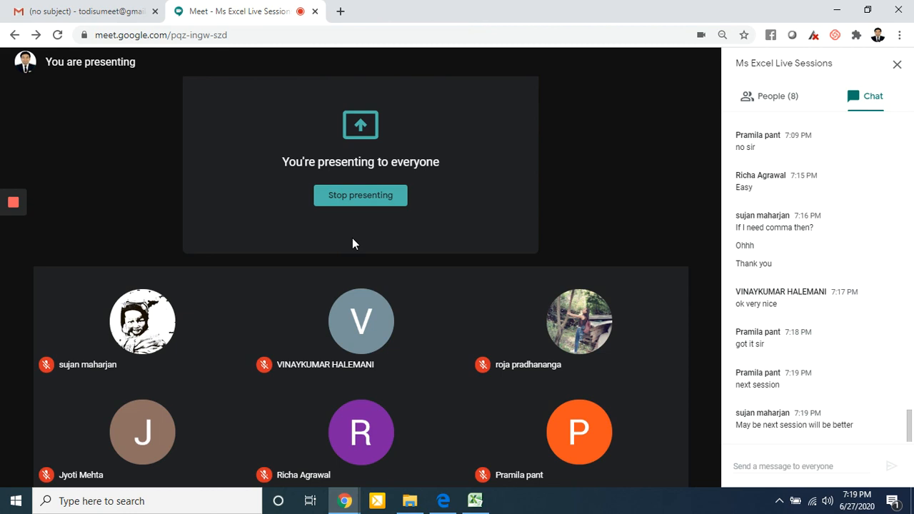
key("alt+Tab")
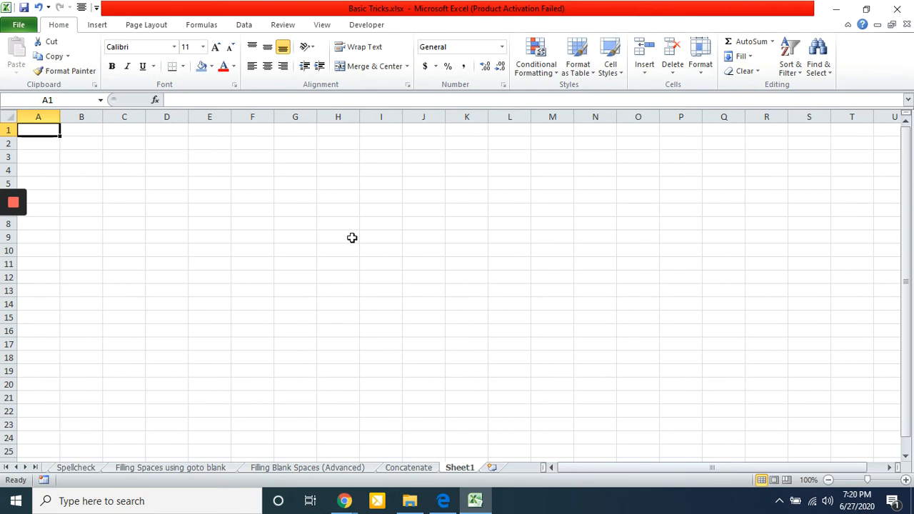
Enter the numbers 10, 20, 30, 40, 50 and 60 down C3:C8 on Sheet1
key("Down")
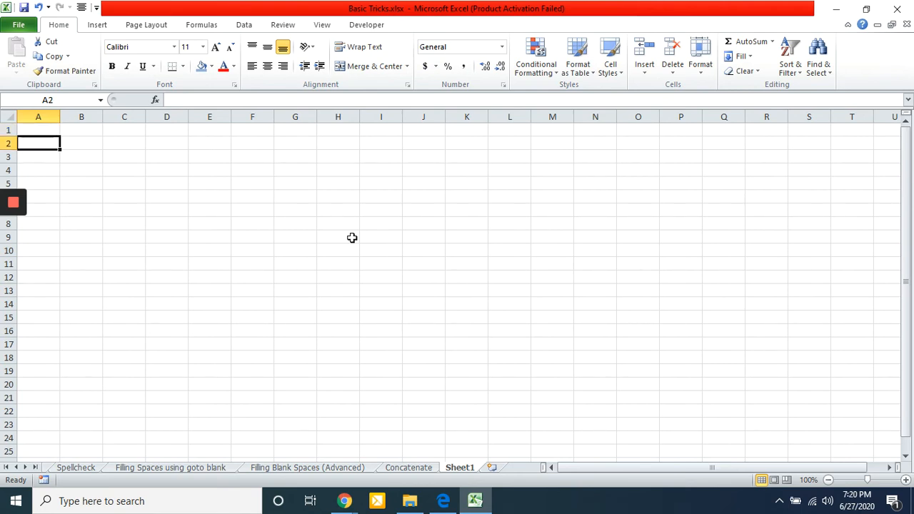
key("Down")
key("Right")
key("Right")
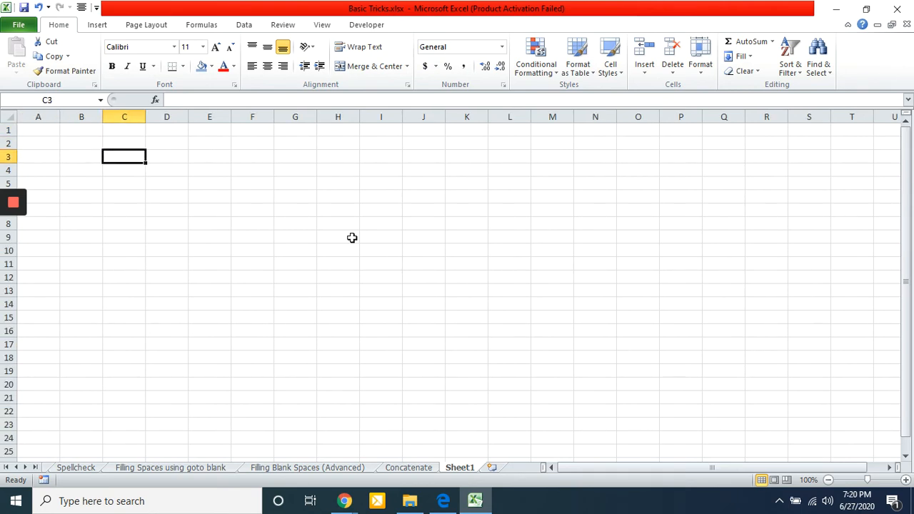
type("10")
key("Return")
type("20")
key("Return")
type("30")
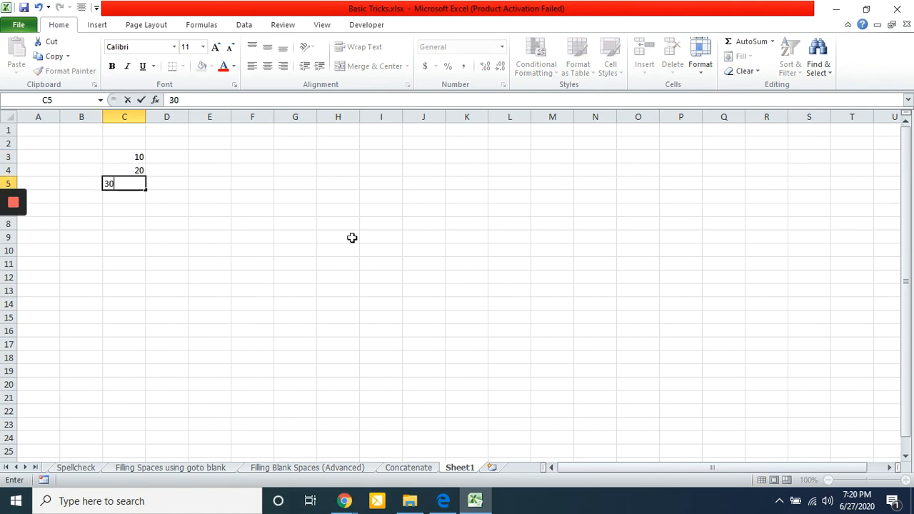
key("Return")
type("40")
key("Return")
type("50")
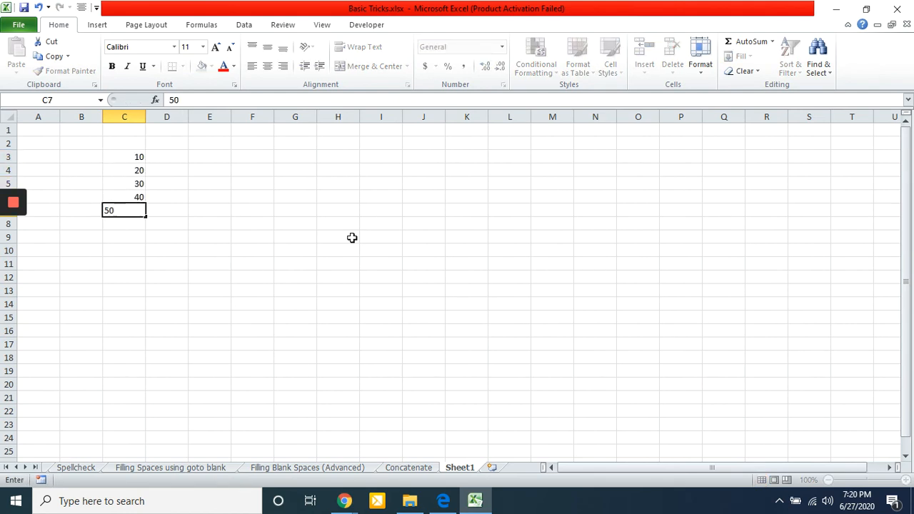
key("Return")
type("60")
key("Return")
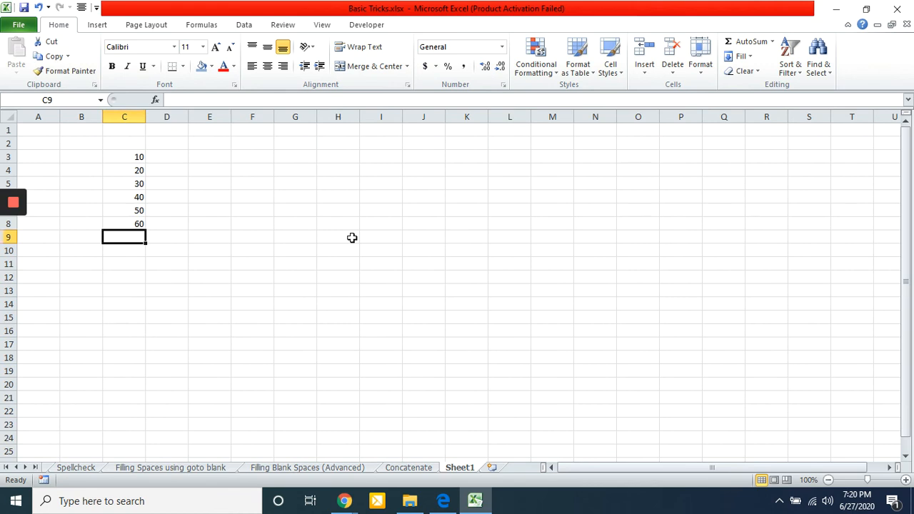
Enter the letters A, B, C, A, D and E down E3:E8
left_click(218, 163)
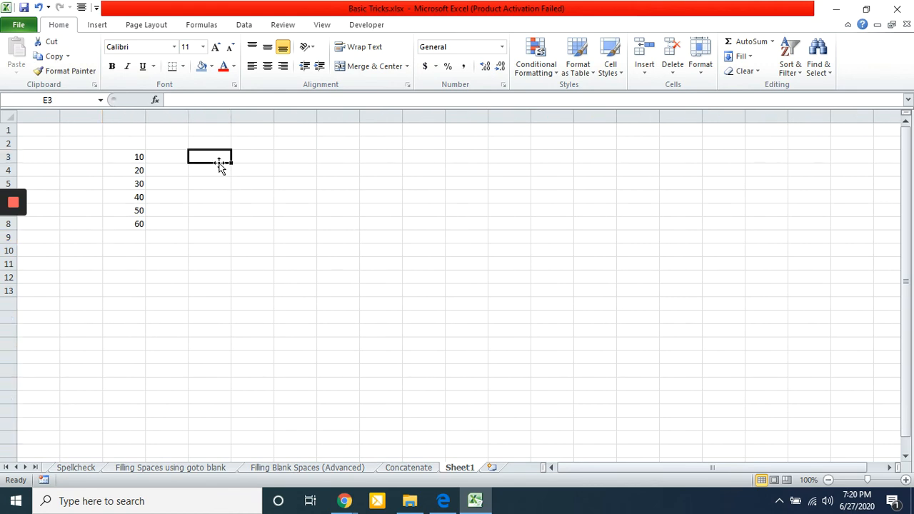
type("A")
key("Return")
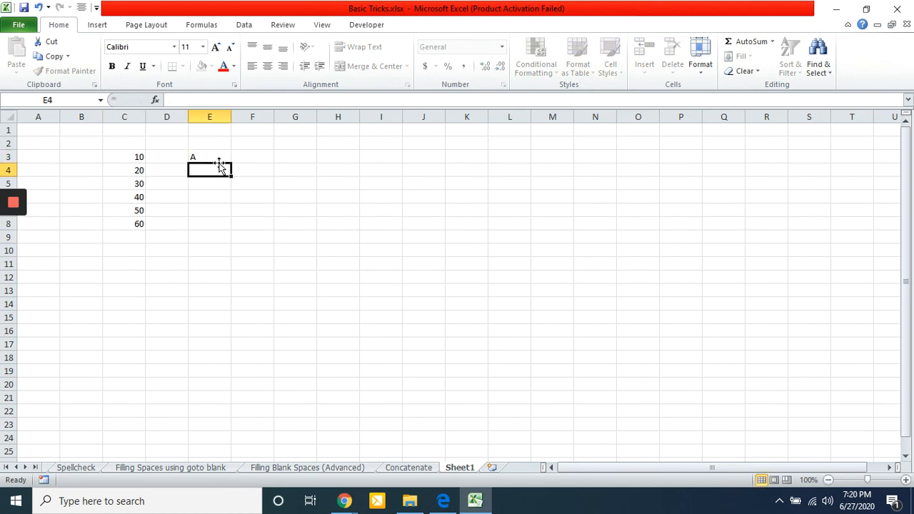
type("B")
key("Return")
type("C")
key("Return")
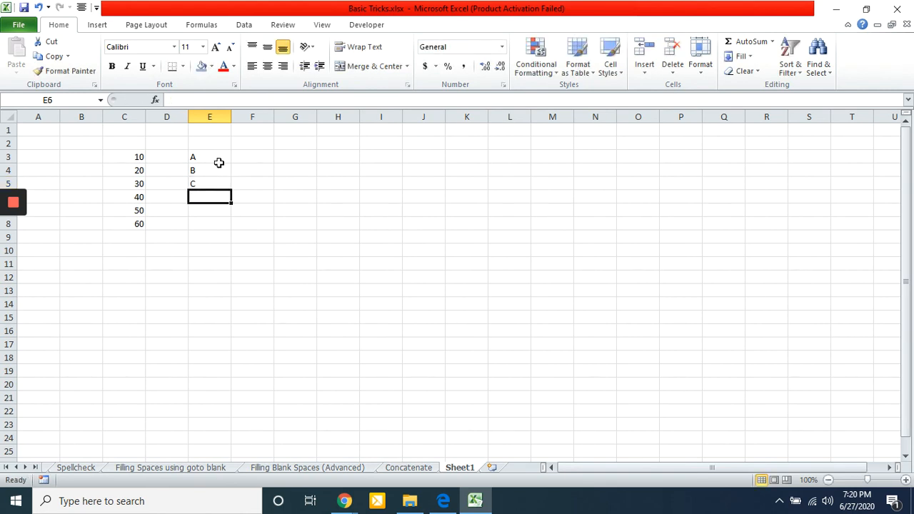
type("A")
key("Return")
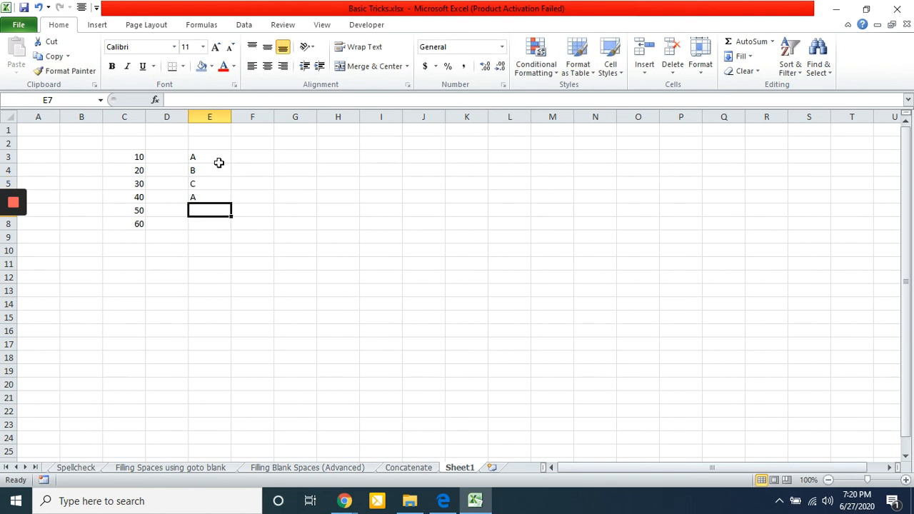
type("D")
key("Return")
type("E")
key("Return")
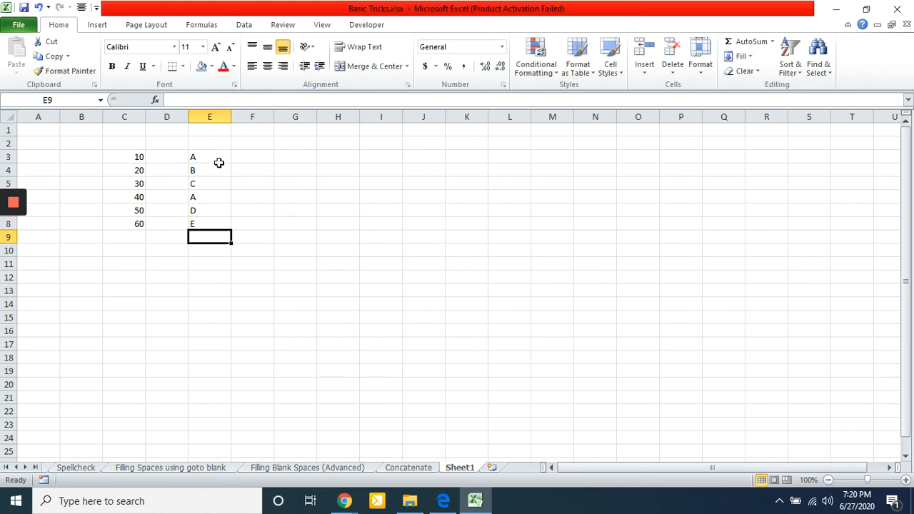
Zoom the sheet to 150% and select the numbers in C3:C8
left_click(906, 480)
left_click(905, 480)
left_click(905, 480)
left_click(906, 480)
left_click(905, 480)
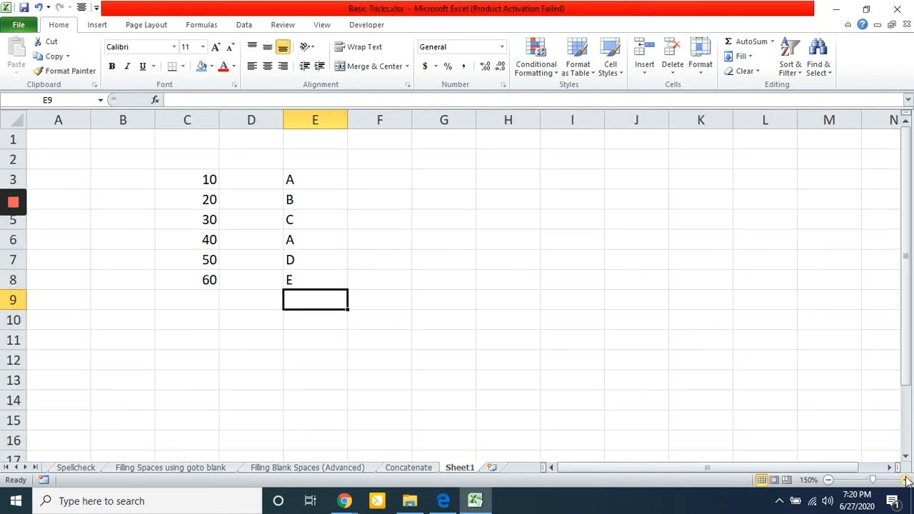
left_click(188, 180)
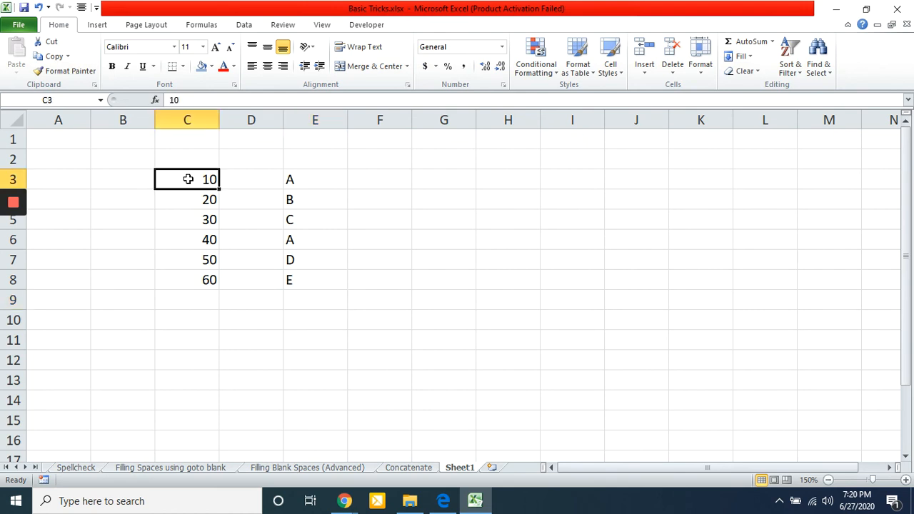
key("ctrl+shift+Down")
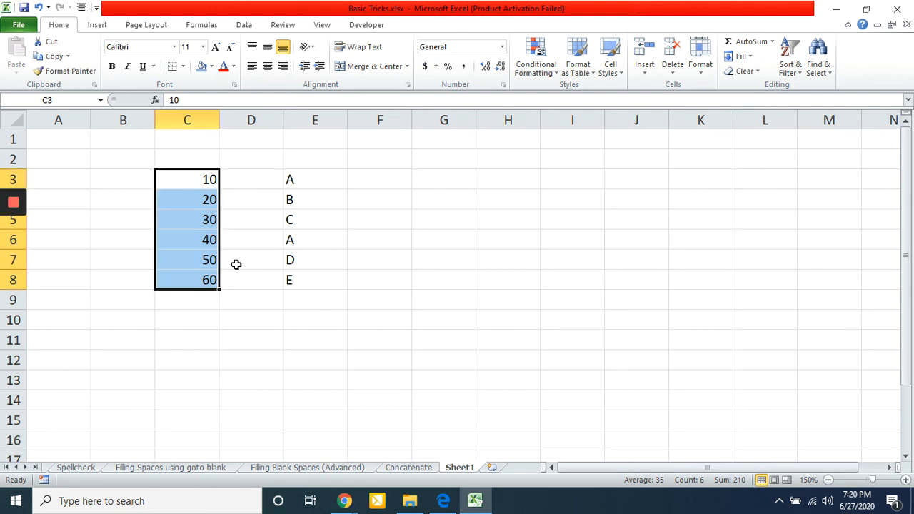
Select the letters in E3:E8, and compare the individual entries in E6 and E3
key("Right")
key("Right")
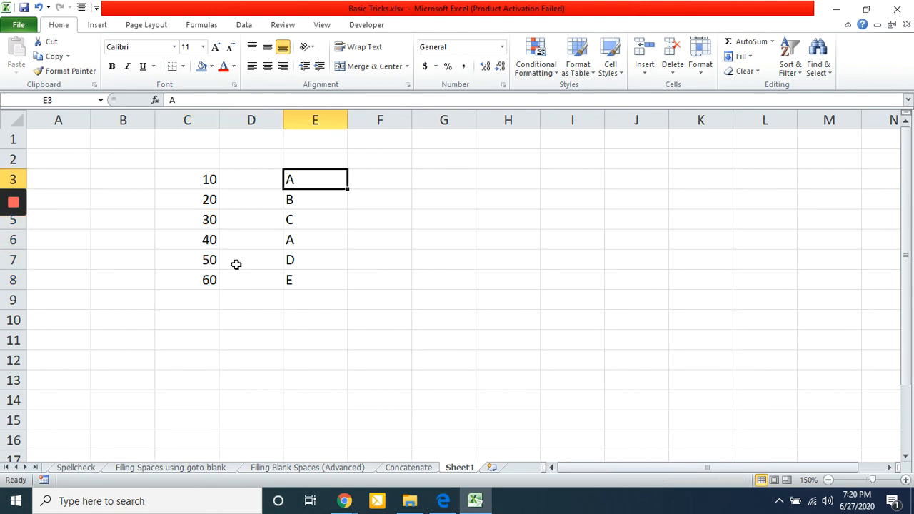
key("shift+Down")
key("shift+Down")
key("shift+Down")
key("shift+Down")
key("shift+Down")
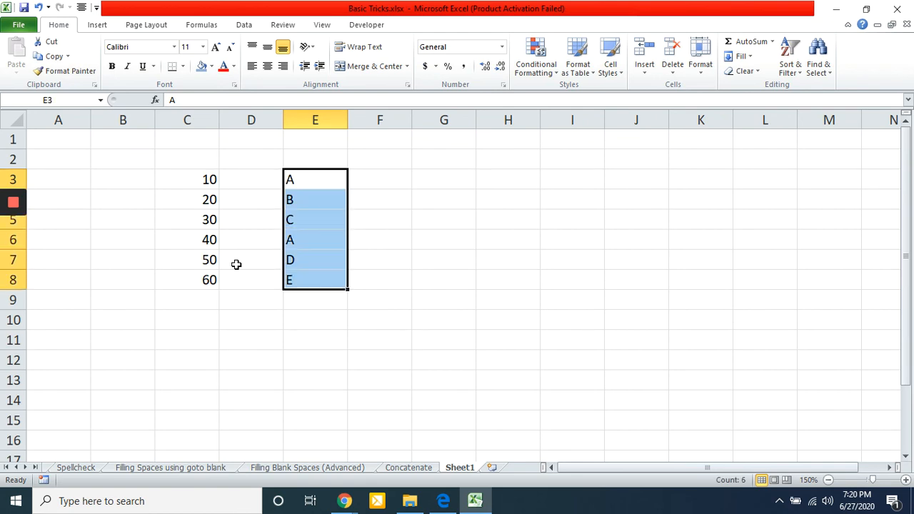
left_click(298, 240)
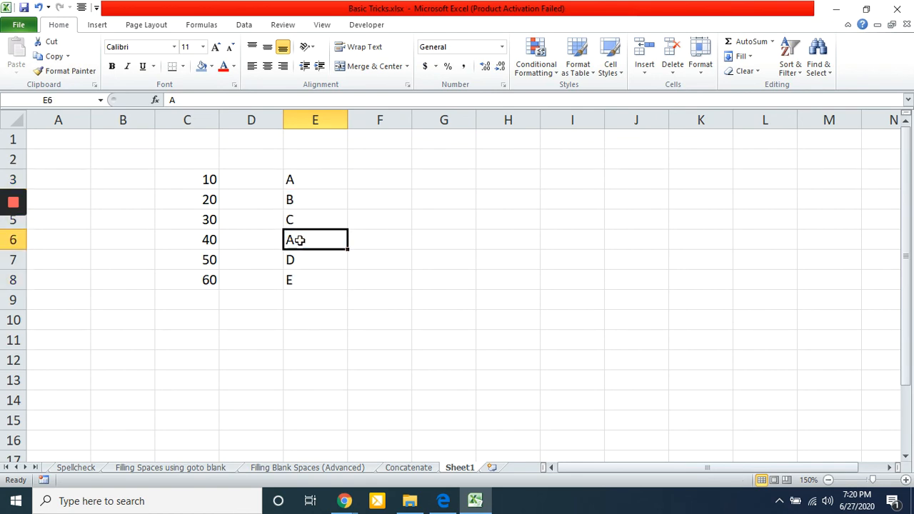
left_click(296, 181)
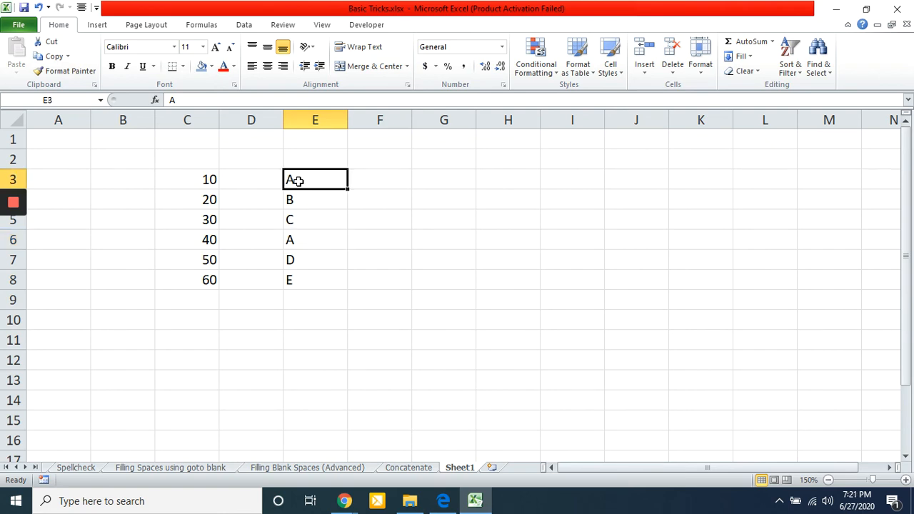
left_click(300, 239)
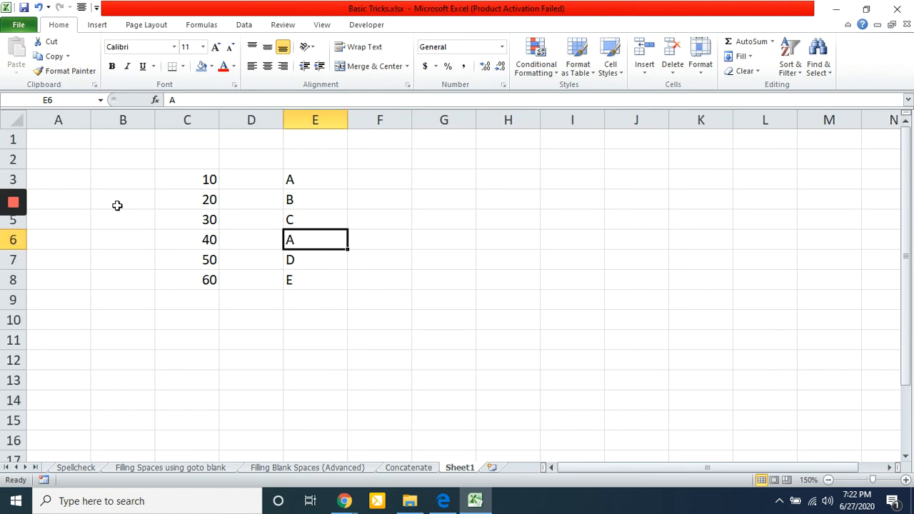
Switch between Excel and Google Meet to check the participants' closing replies in the chat
key("alt+Tab")
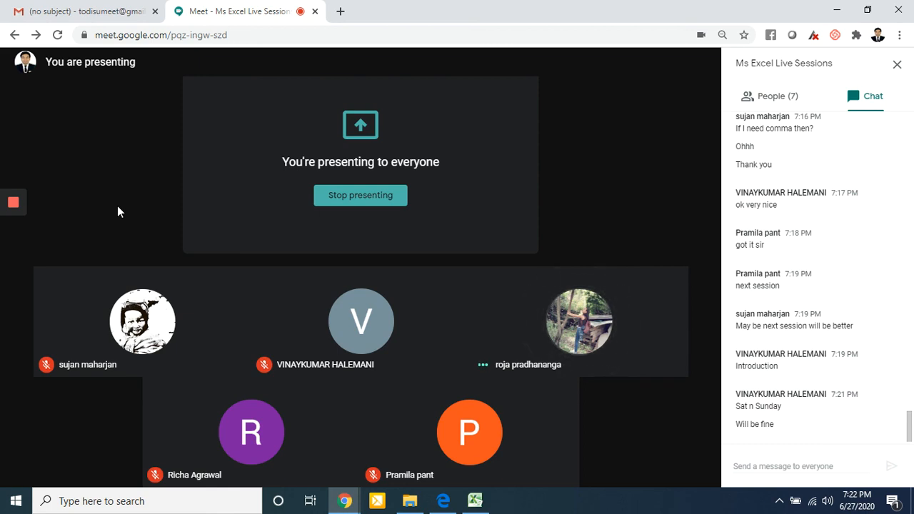
key("alt+Tab")
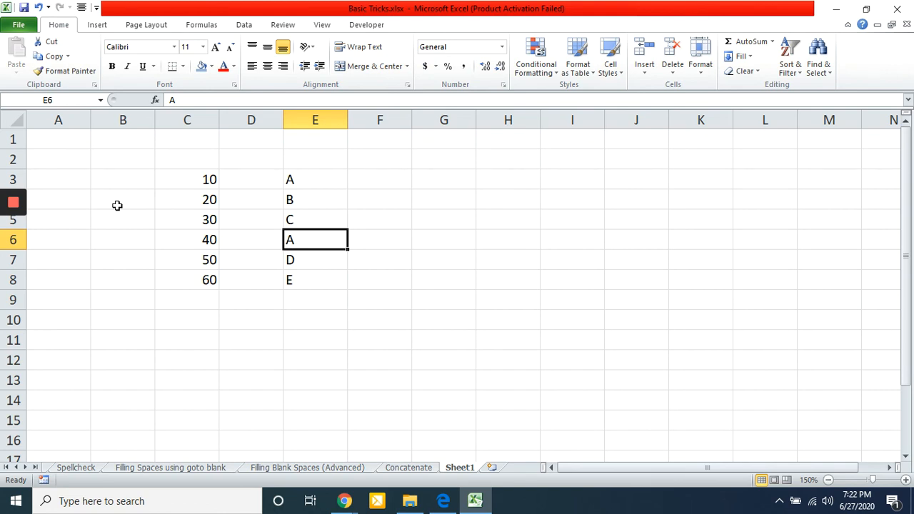
key("alt+Tab")
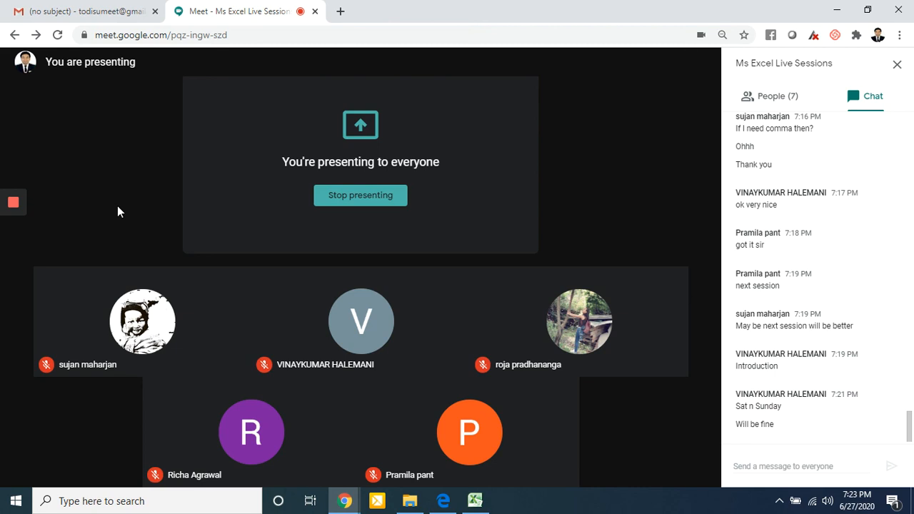
mouse_move(14, 202)
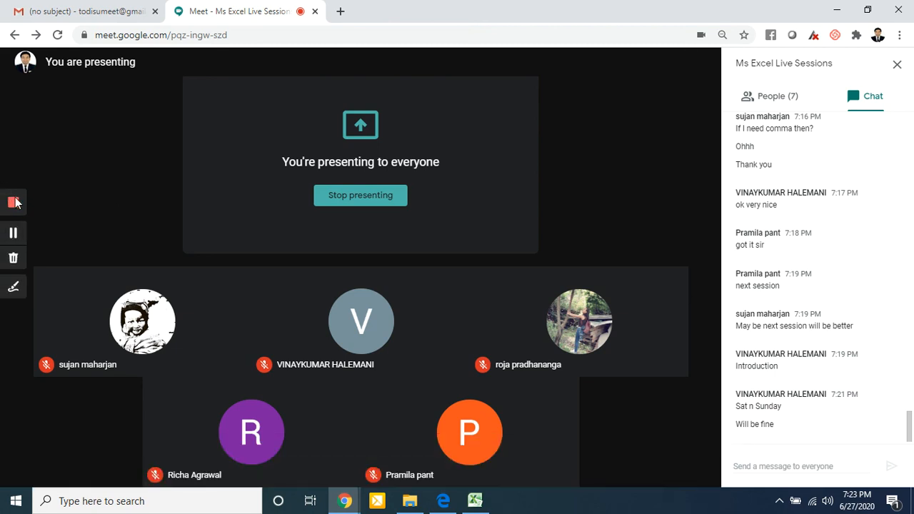